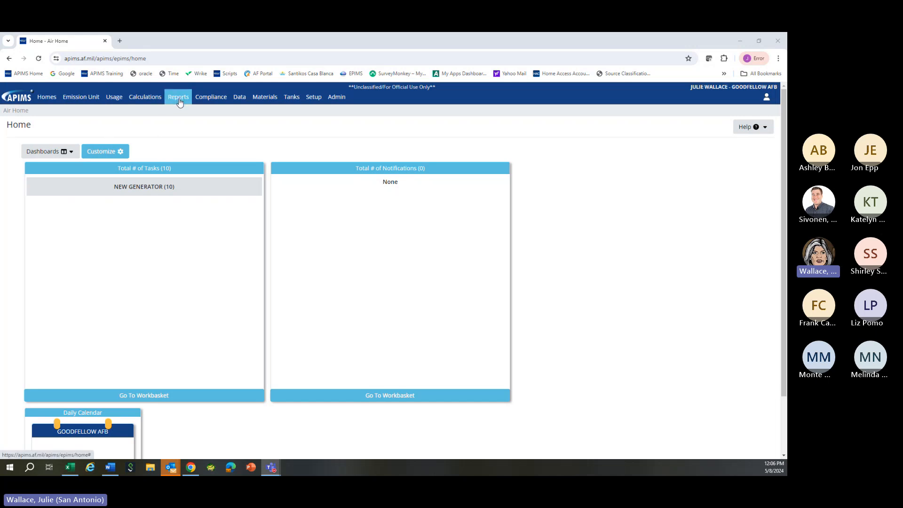
Step: Open the custom reports area of APIMS to launch the SAP BI Launch Pad
left_click(179, 102)
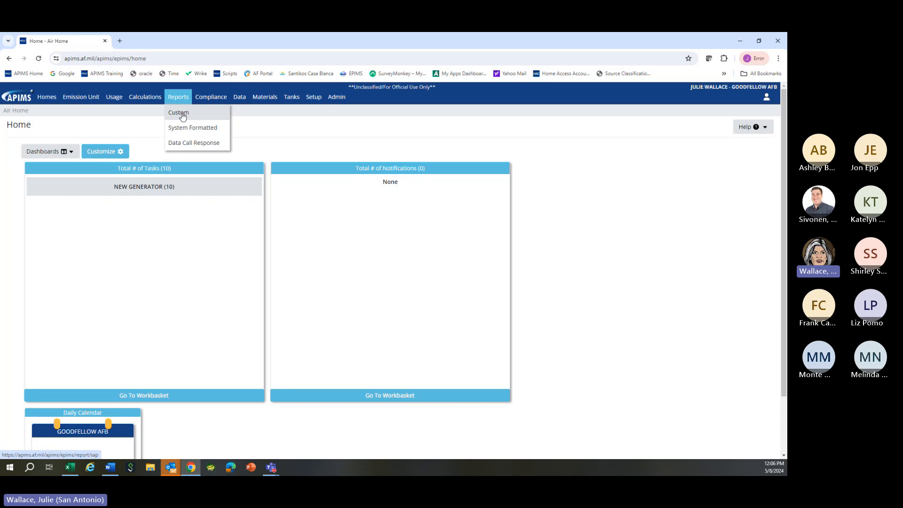
left_click(183, 116)
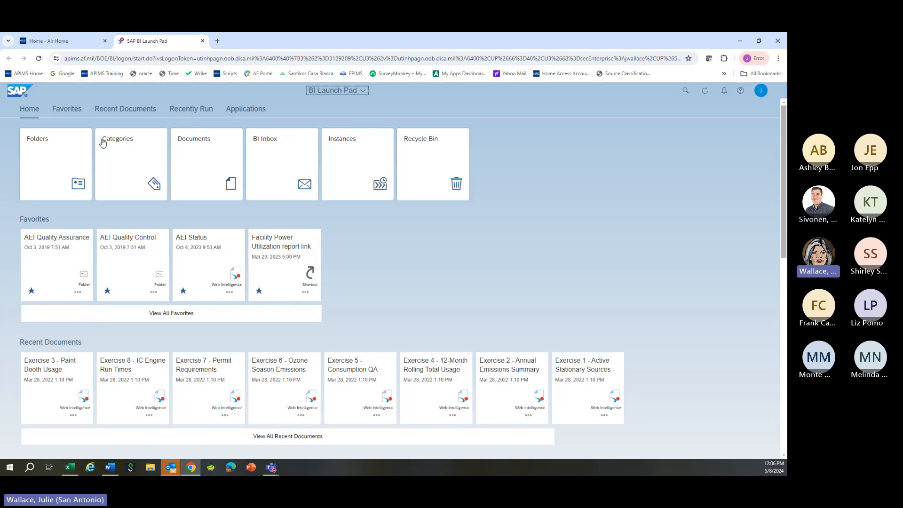
Step: View the Unique Process page among the APIMS emission units, and return to the BI Launch Pad
left_click(48, 45)
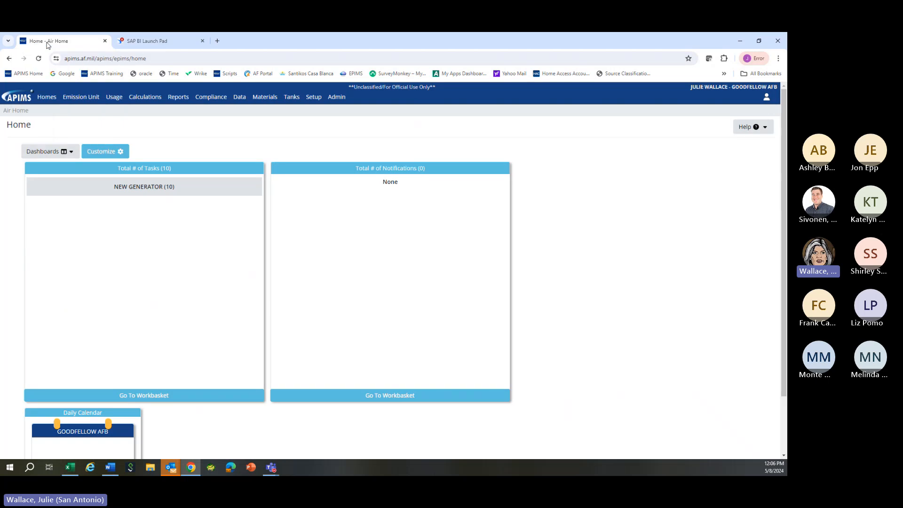
left_click(69, 102)
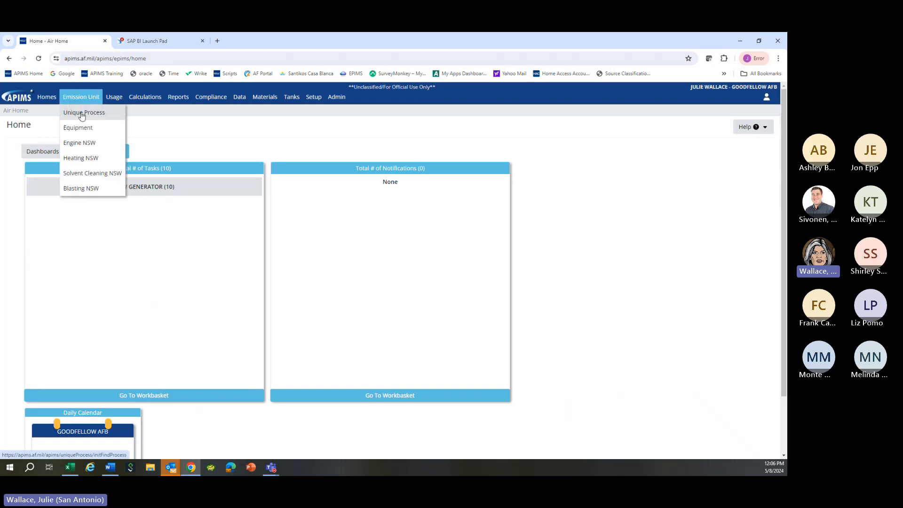
left_click(80, 112)
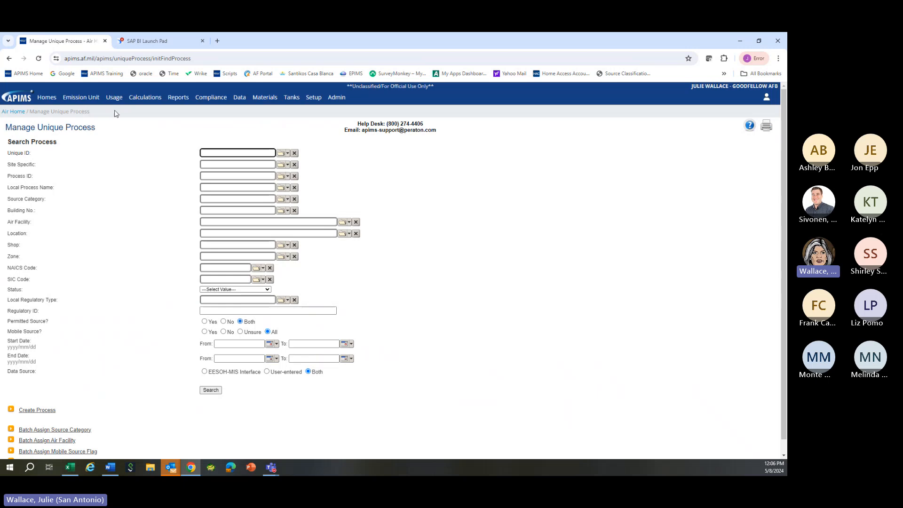
left_click(166, 44)
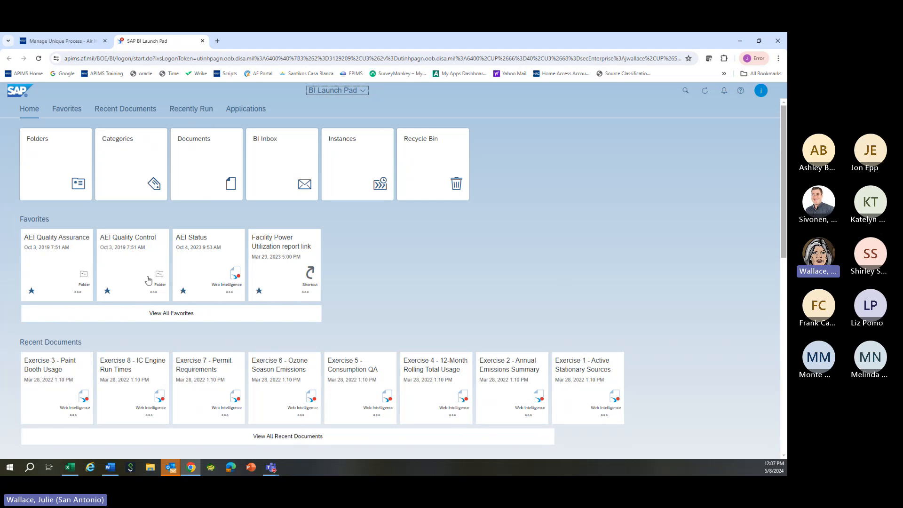
Step: Look over the launch pad sections and view the Aviano AB folder within Installation Reports of the Public APIMS Reports
scroll(130, 285, "down", 1)
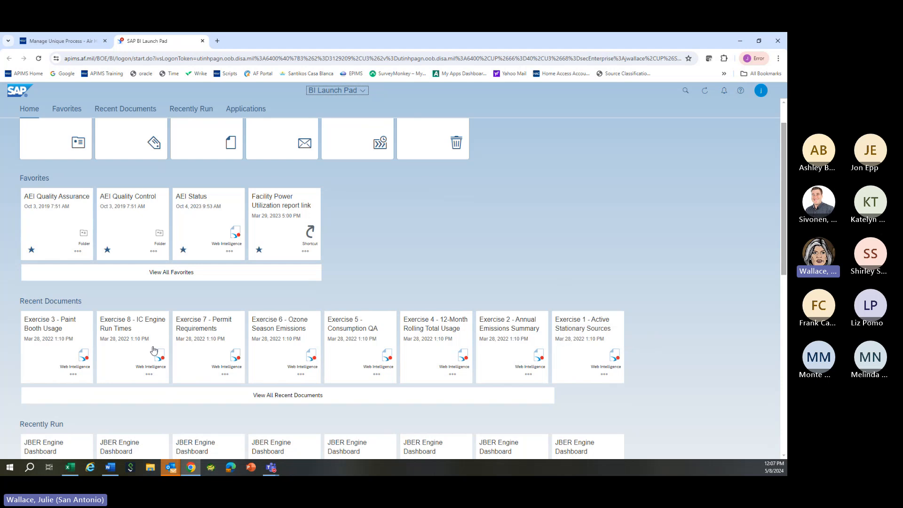
scroll(66, 352, "down", 8)
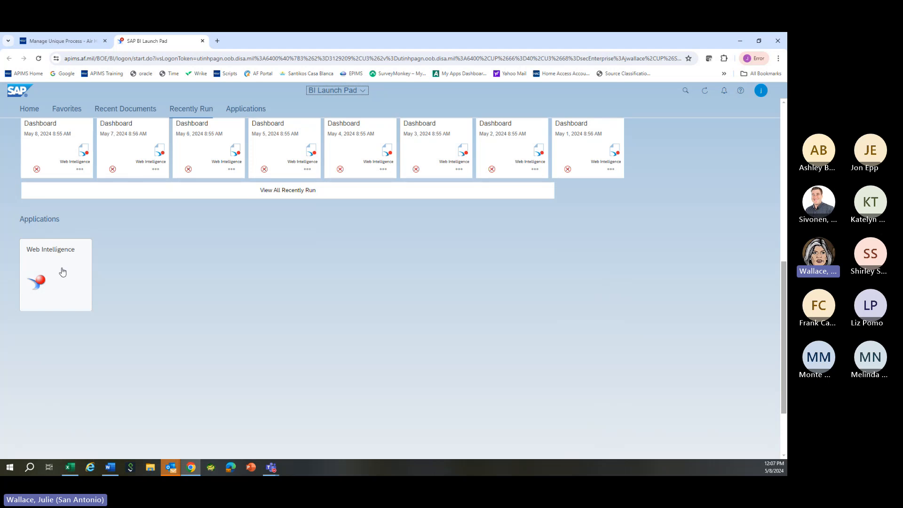
scroll(95, 301, "up", 4)
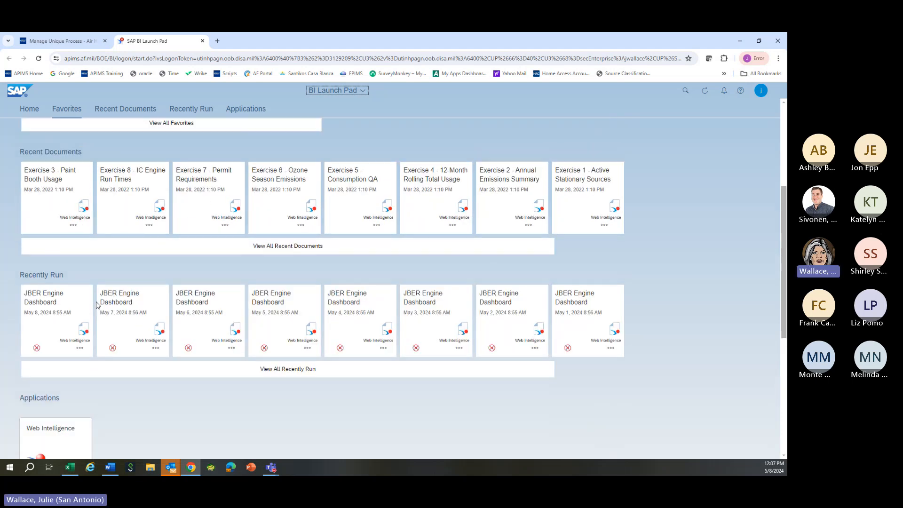
scroll(96, 305, "up", 4)
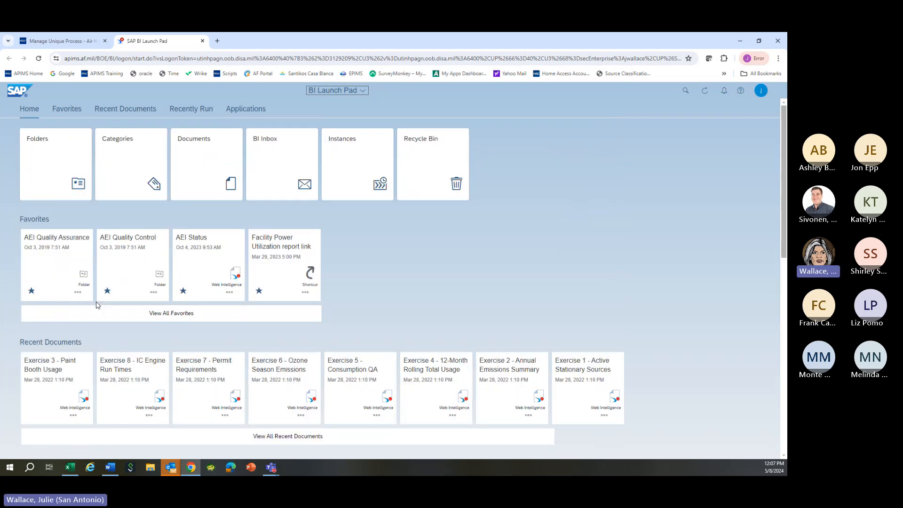
left_click(47, 155)
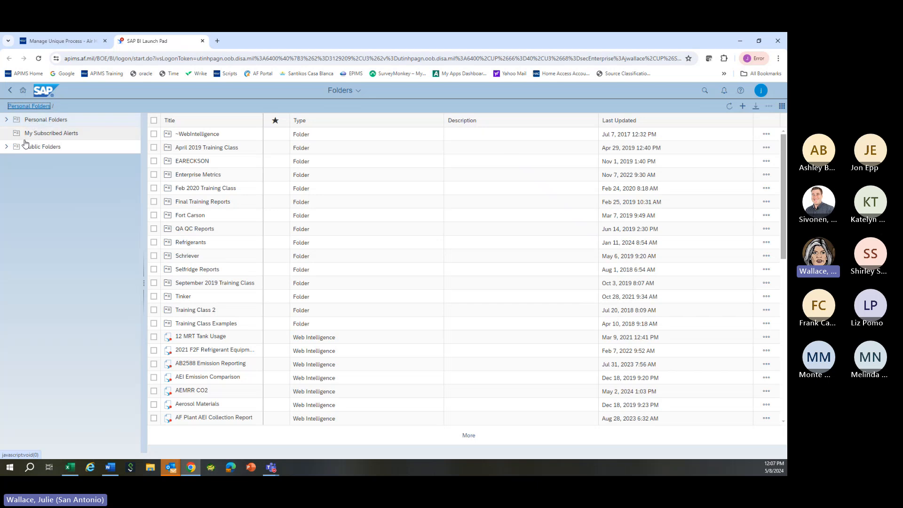
left_click(6, 148)
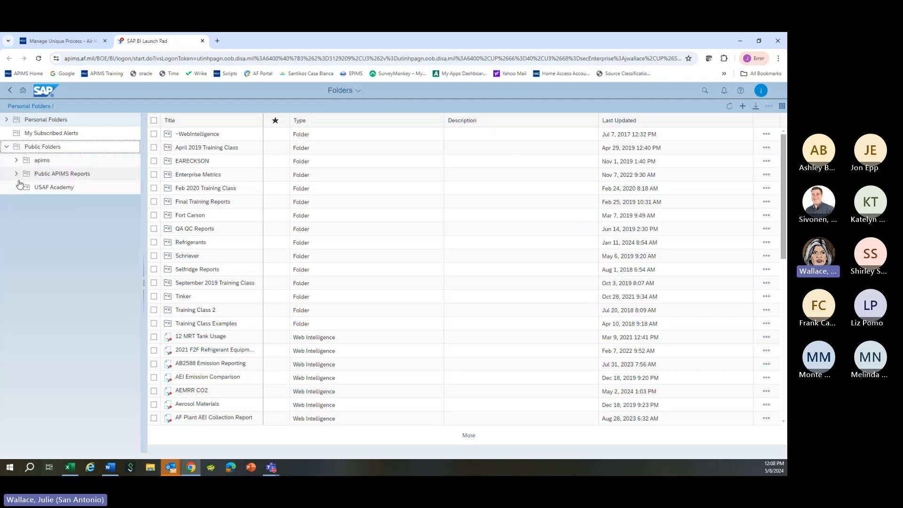
left_click(17, 176)
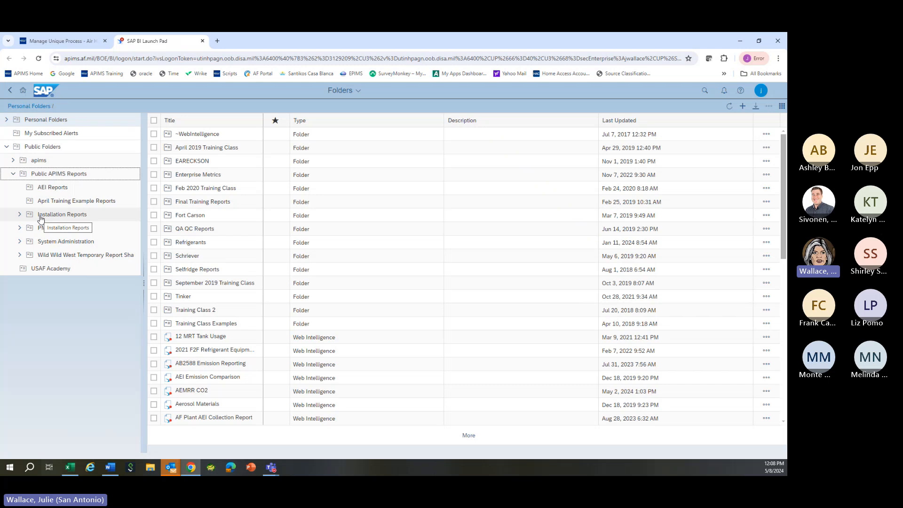
left_click(21, 219)
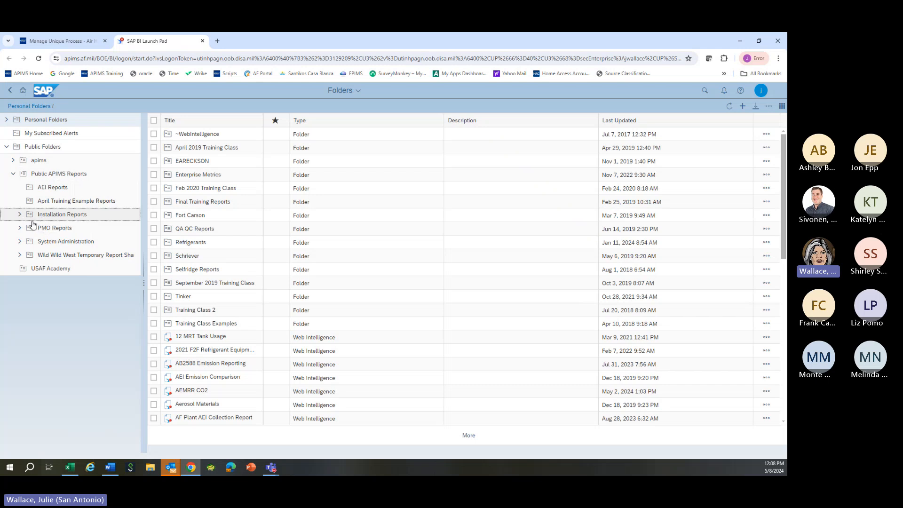
left_click(20, 220)
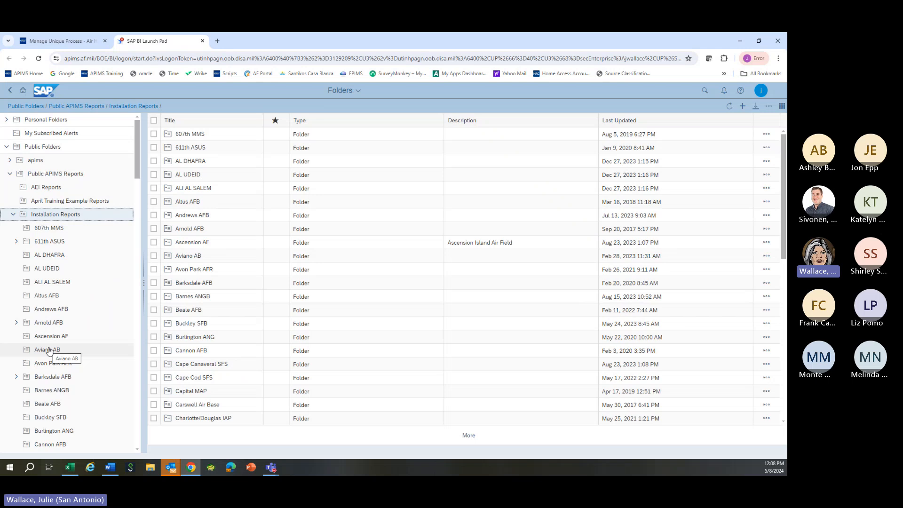
left_click(49, 350)
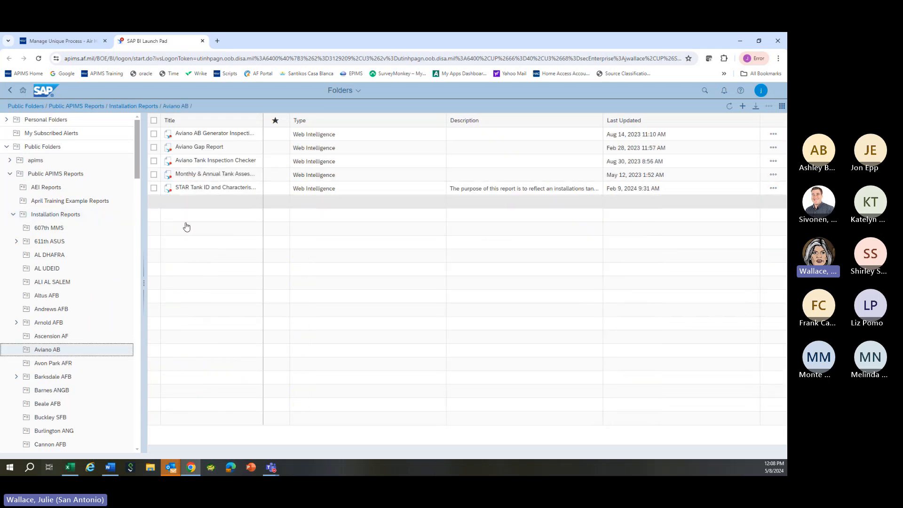
Step: Collapse Installation Reports, open the Facility Power folder under PMO Reports and widen its Title column
left_click(13, 217)
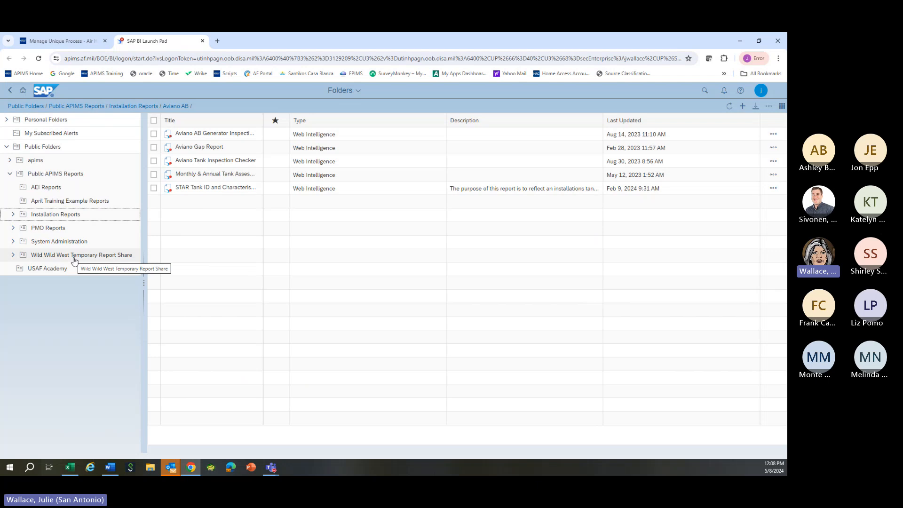
left_click(13, 229)
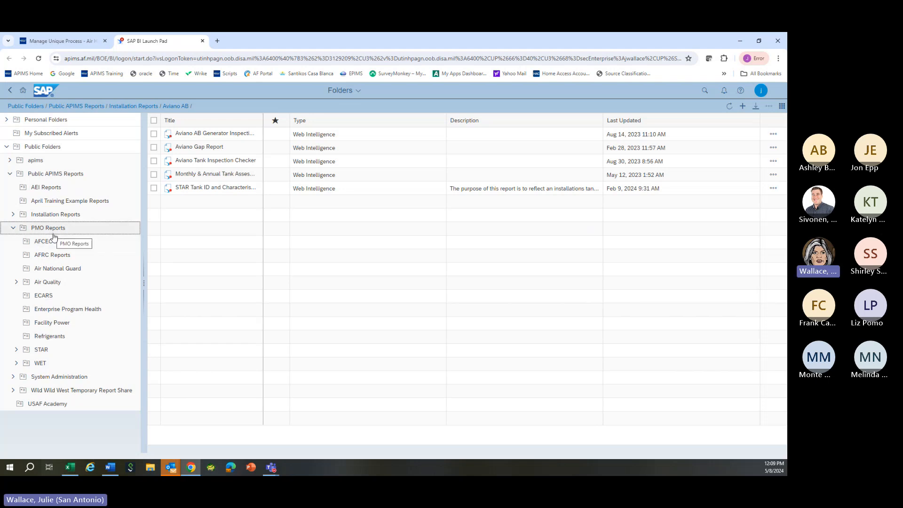
left_click(46, 327)
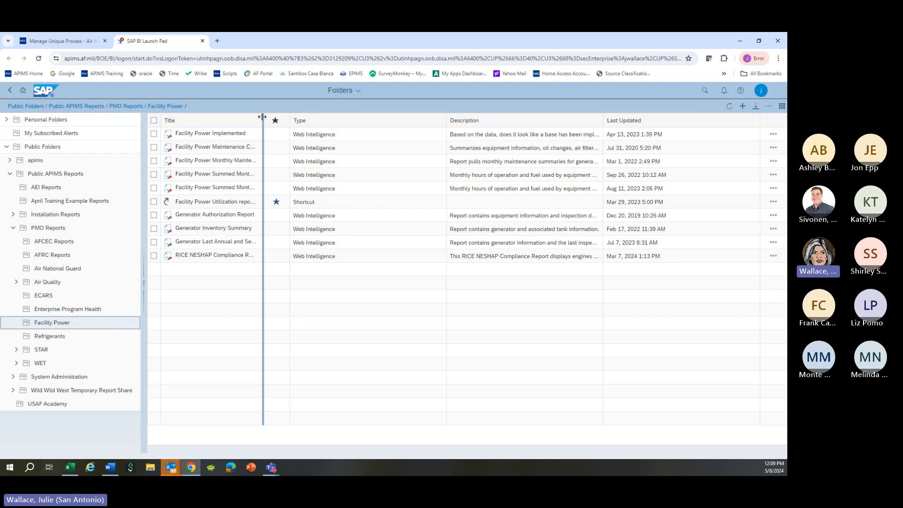
left_click_drag(262, 116, 326, 116)
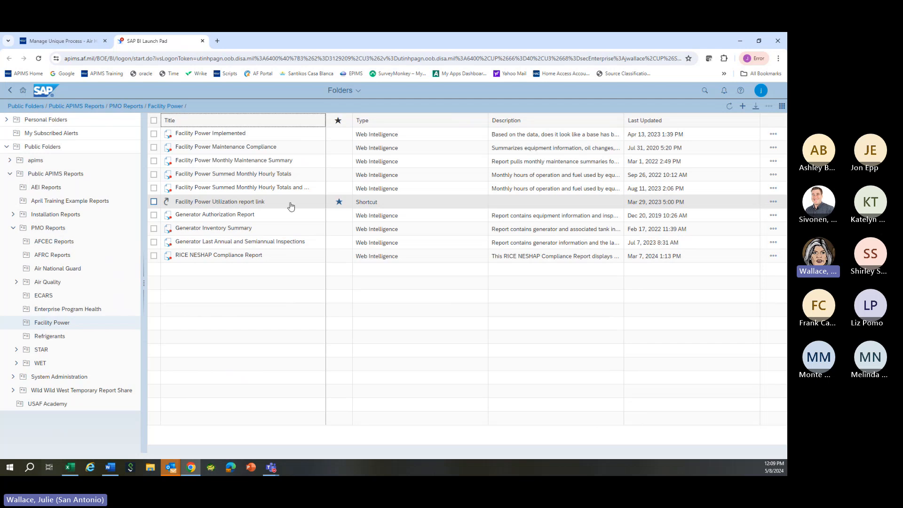
Step: Remove the Facility Power Utilization report link from favorites and mark it as a favorite again
left_click(773, 202)
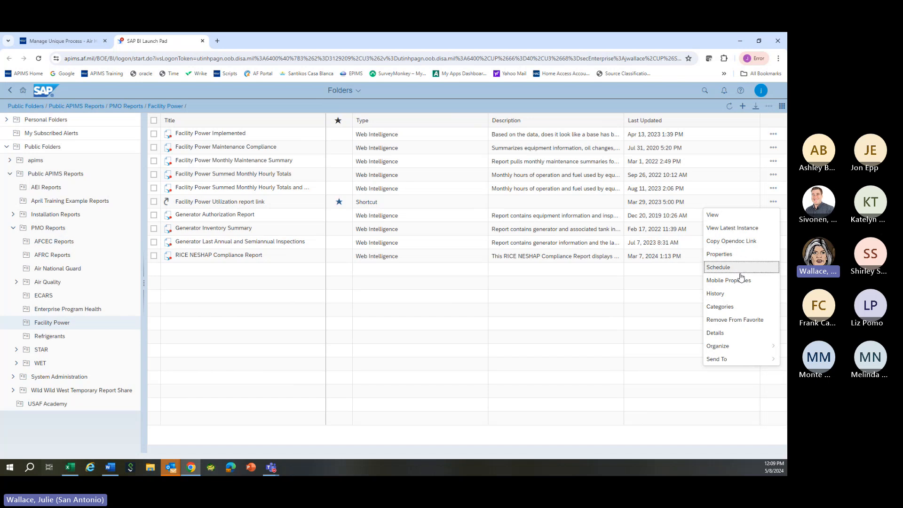
left_click(742, 321)
left_click(418, 291)
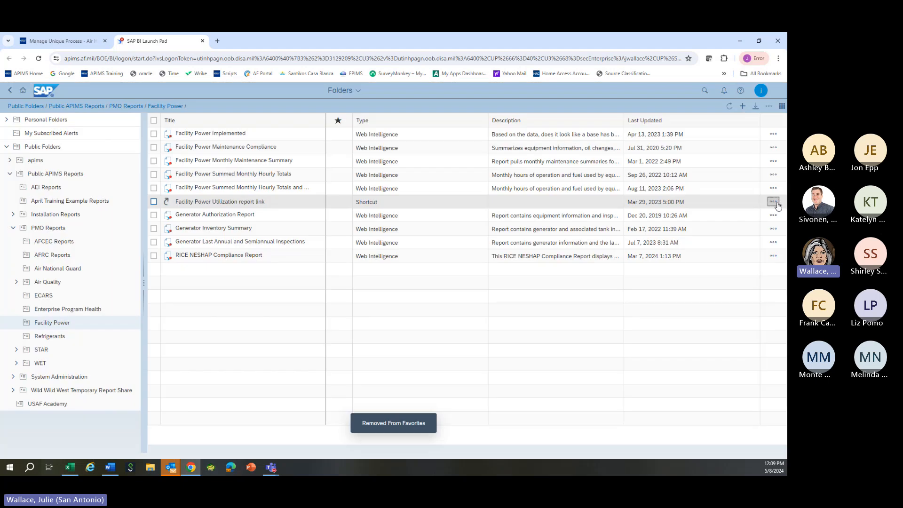
left_click(778, 205)
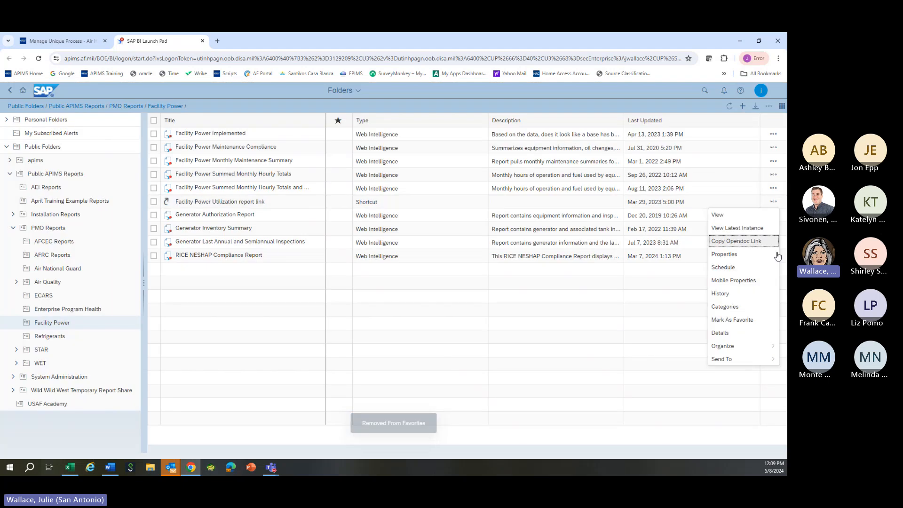
left_click(752, 319)
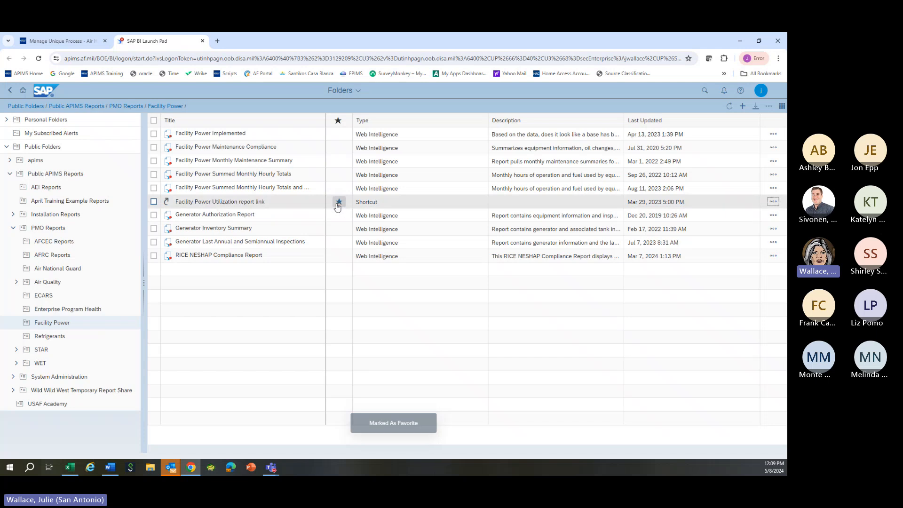
Step: View the Facility Power Utilization report from the home page favorites and return to the home page
left_click(24, 91)
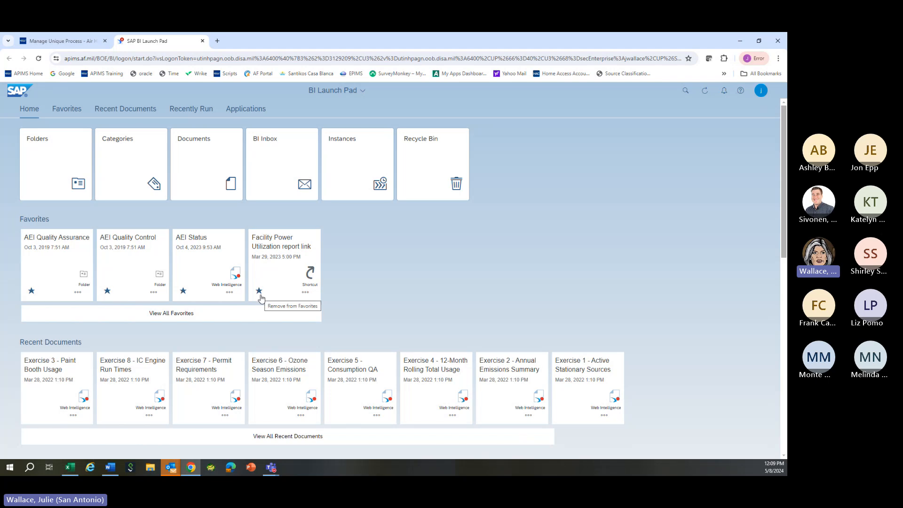
left_click(272, 240)
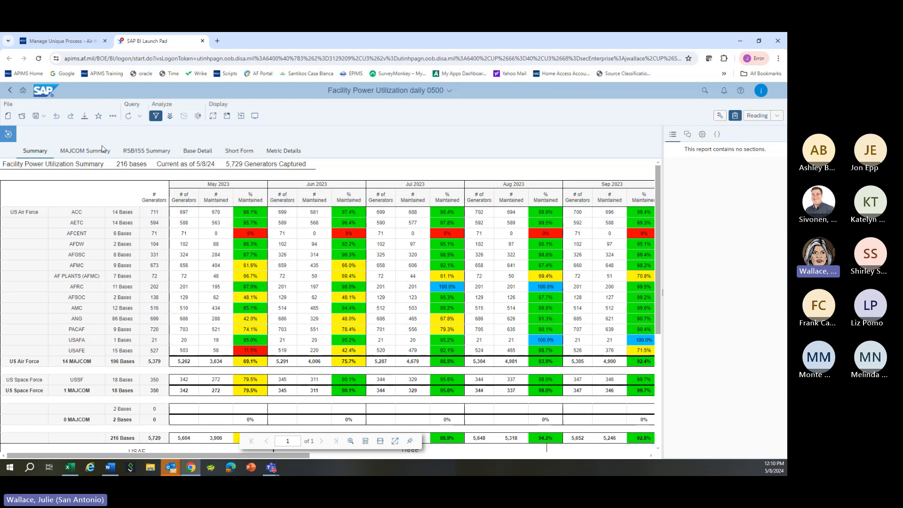
left_click(22, 93)
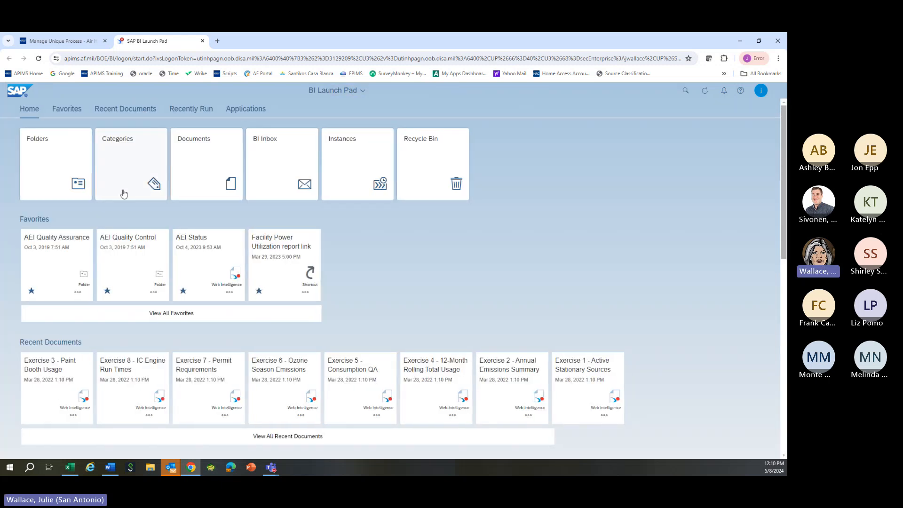
Step: Open the RICE NESHAP Compliance Report from the Facility Power folder under the public PMO Reports and view its inspection columns
left_click(48, 163)
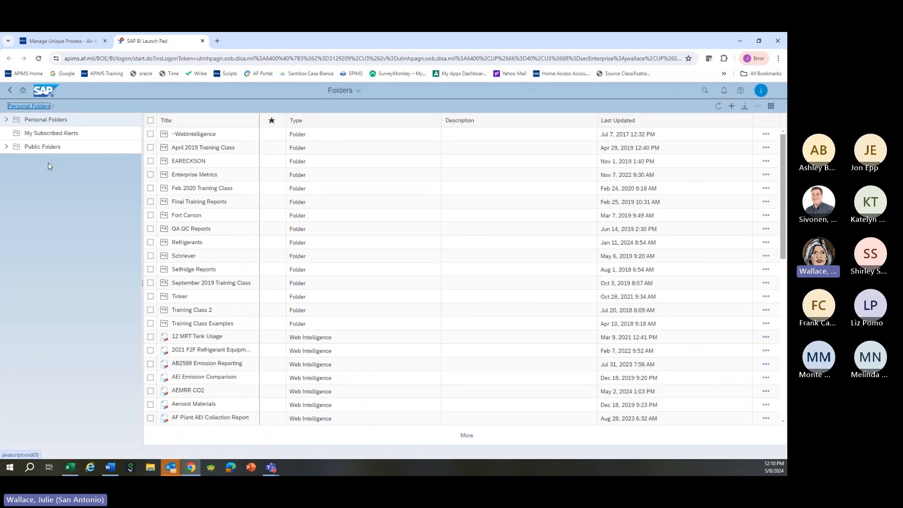
left_click(10, 149)
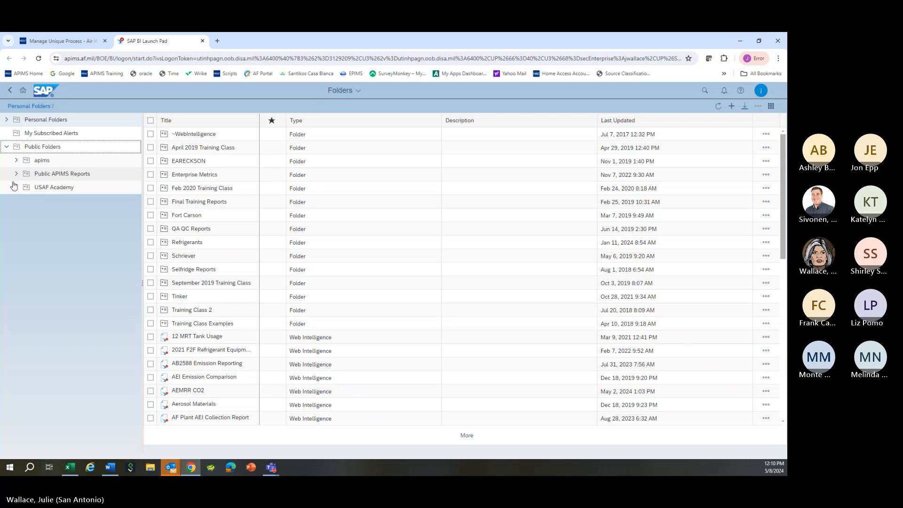
left_click(16, 176)
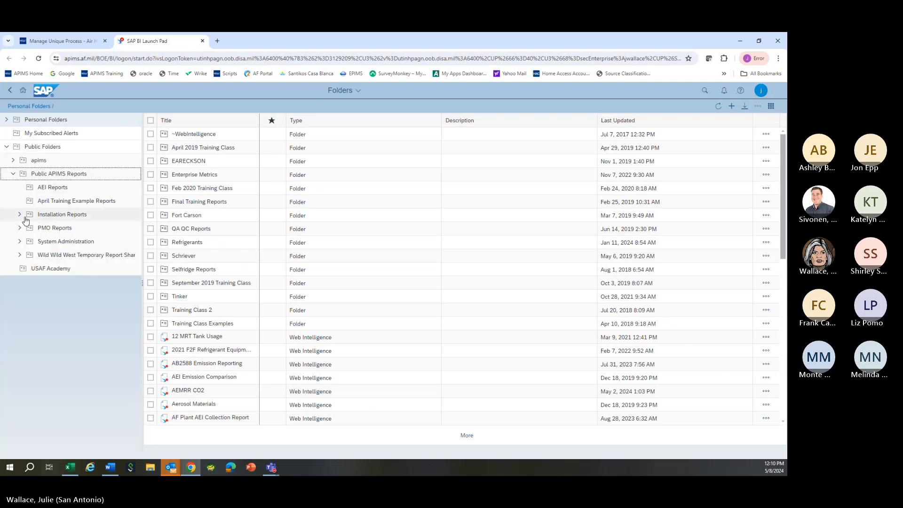
left_click(19, 229)
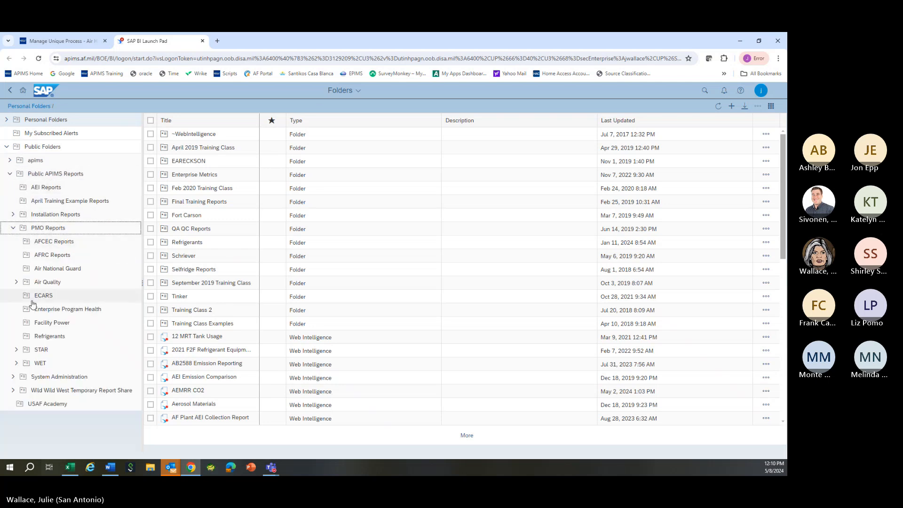
left_click(42, 323)
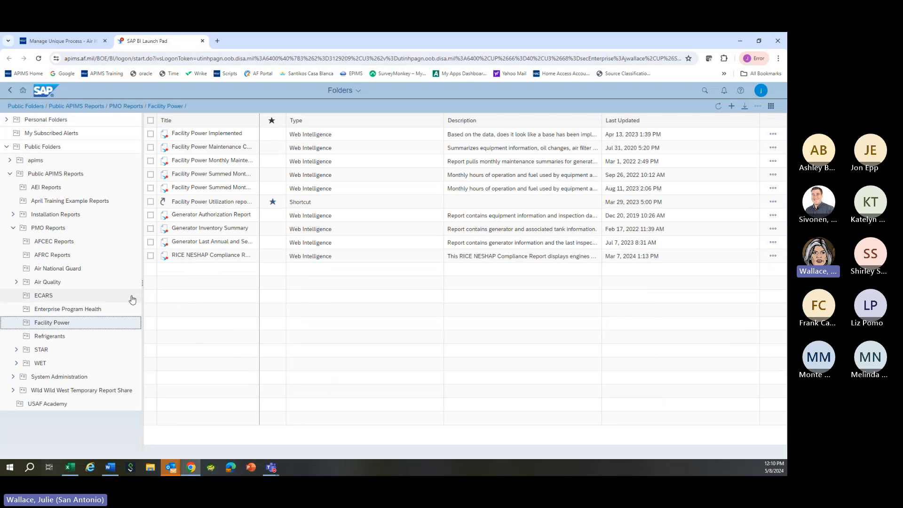
left_click_drag(258, 121, 324, 122)
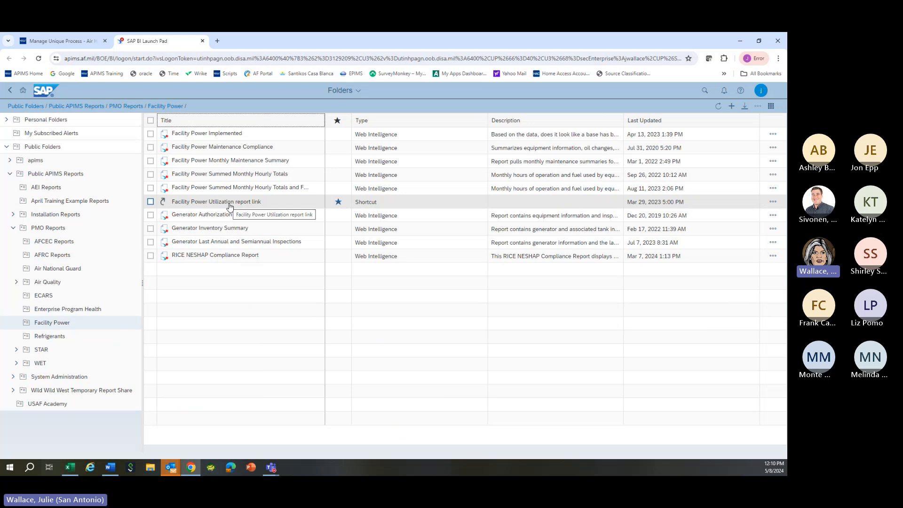
left_click(209, 256)
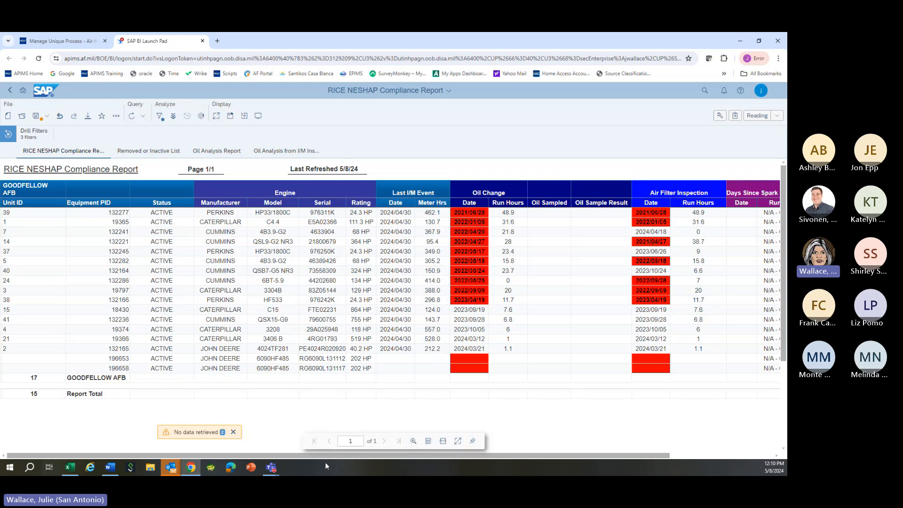
left_click_drag(321, 456, 523, 455)
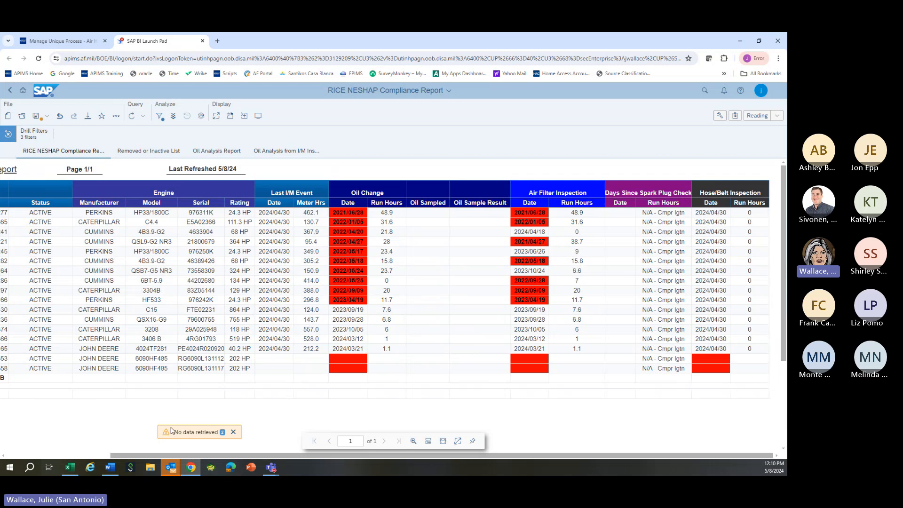
Step: Close the RICE NESHAP Compliance Report from the list of open documents without saving changes
left_click_drag(212, 454, 52, 456)
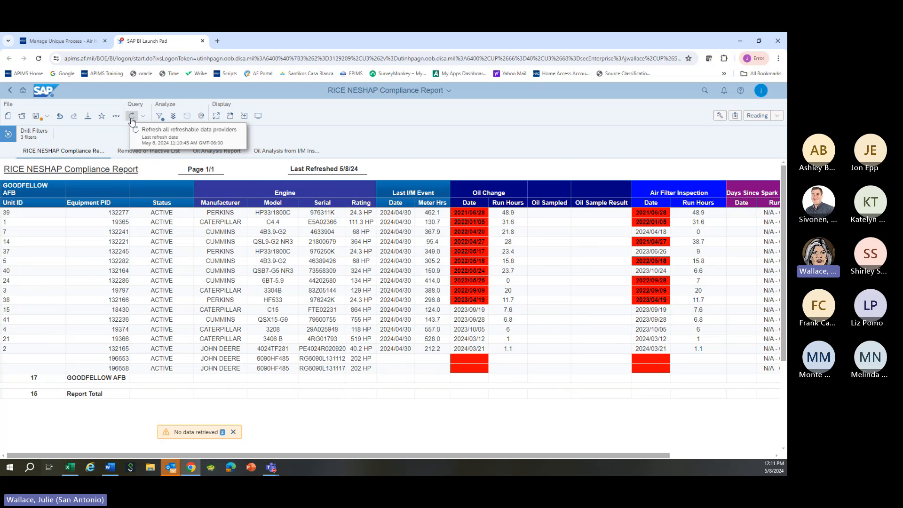
left_click(402, 94)
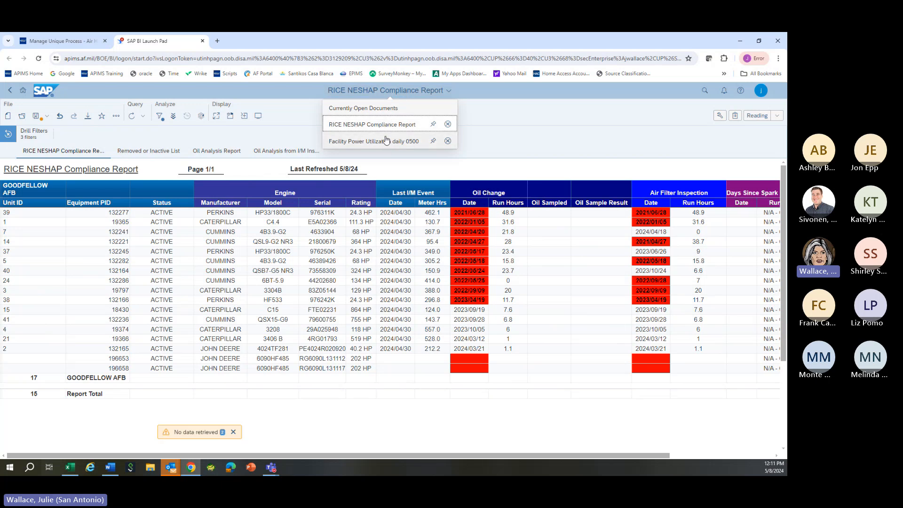
left_click(448, 124)
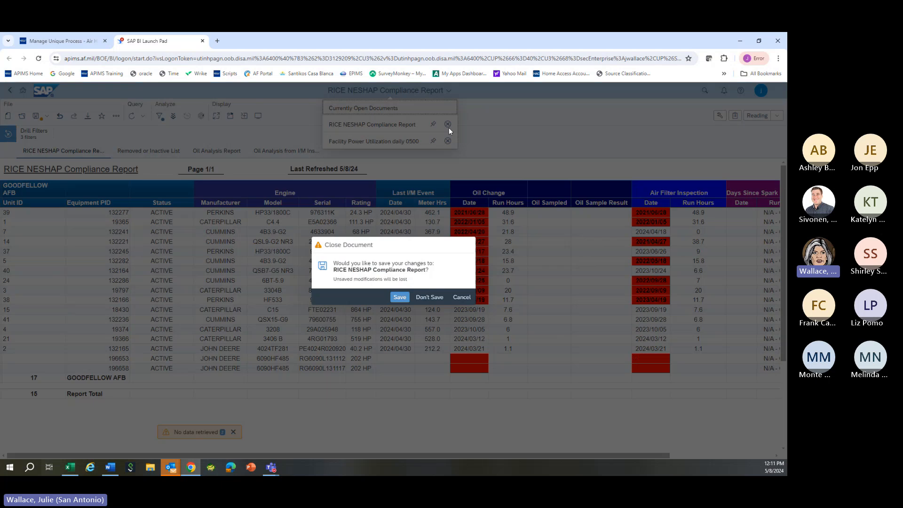
left_click(425, 299)
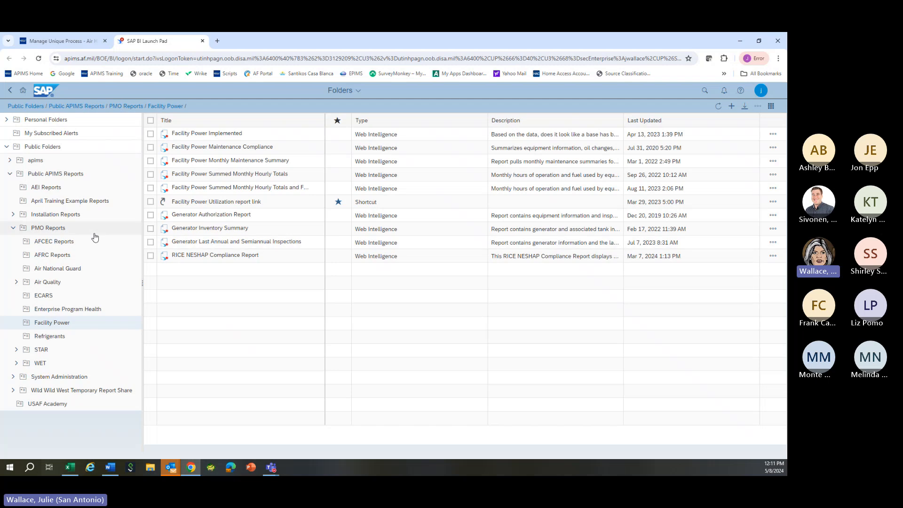
Step: Expand the Air Quality folder under PMO Reports, open its AEI Quality Assurance folder and widen the Title column
left_click(16, 282)
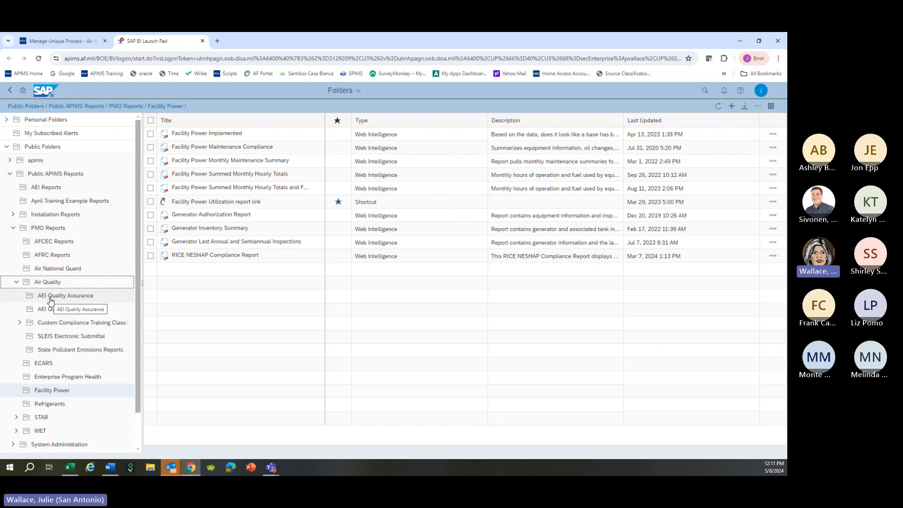
left_click(50, 297)
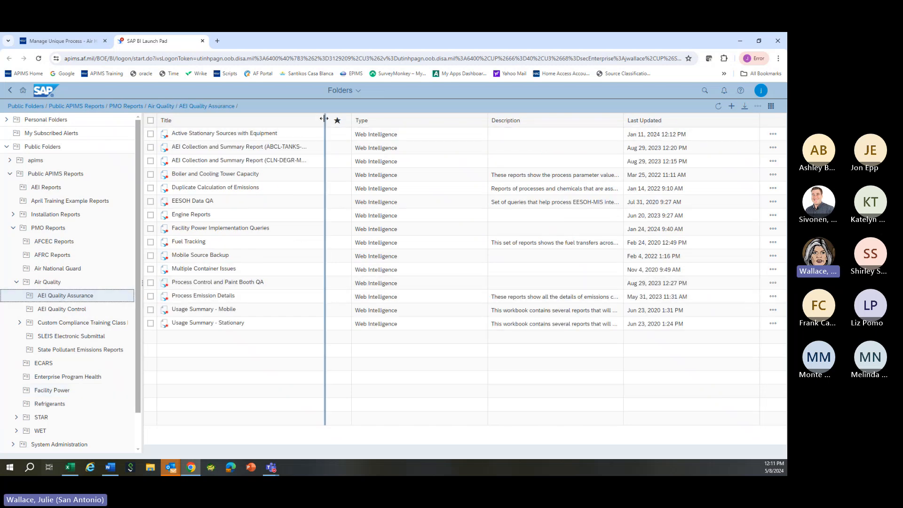
left_click_drag(325, 120, 339, 120)
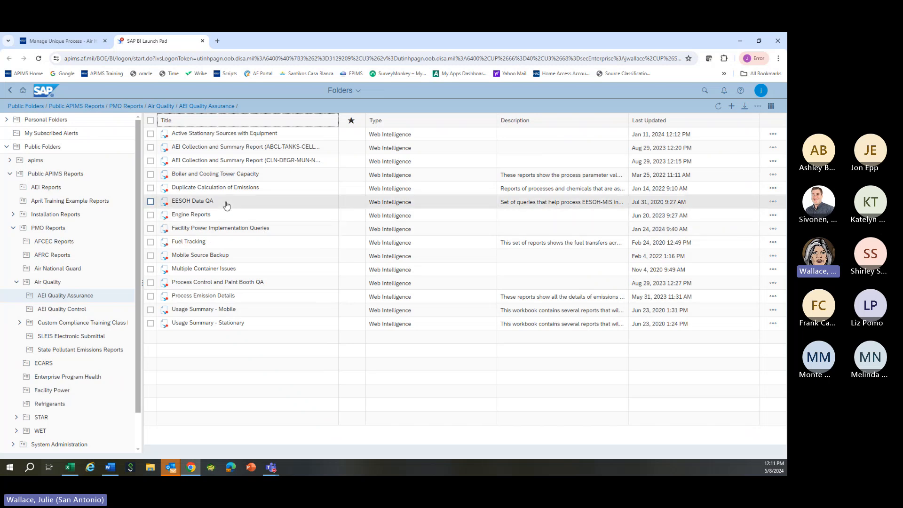
Step: Open the AEI Collection and Summary Report that starts with ABCL-TANKS and view its FIRE and ECOM reports
left_click(212, 151)
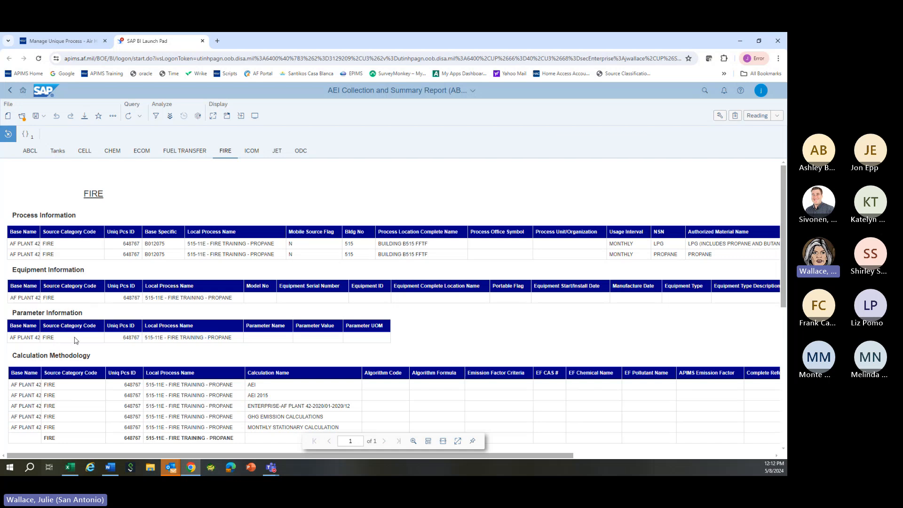
scroll(76, 339, "down", 1)
scroll(203, 375, "down", 2)
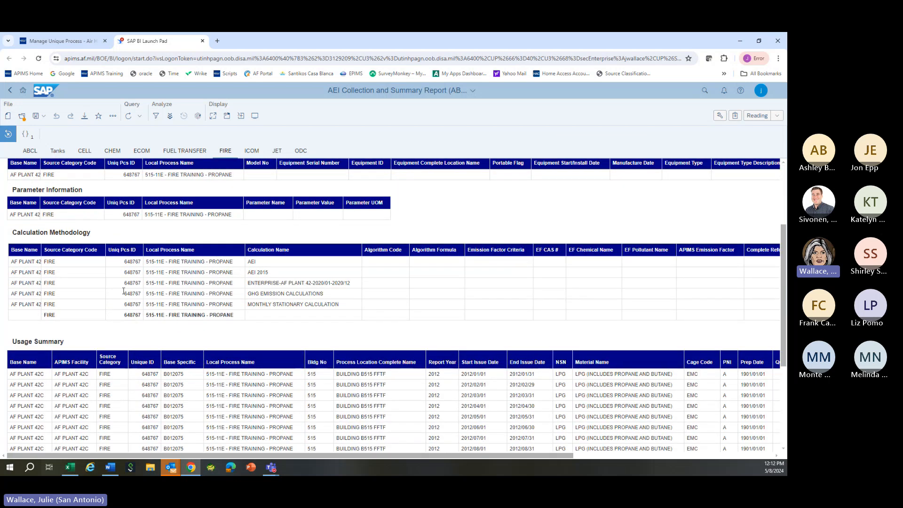
scroll(129, 305, "down", 1)
scroll(141, 324, "down", 3)
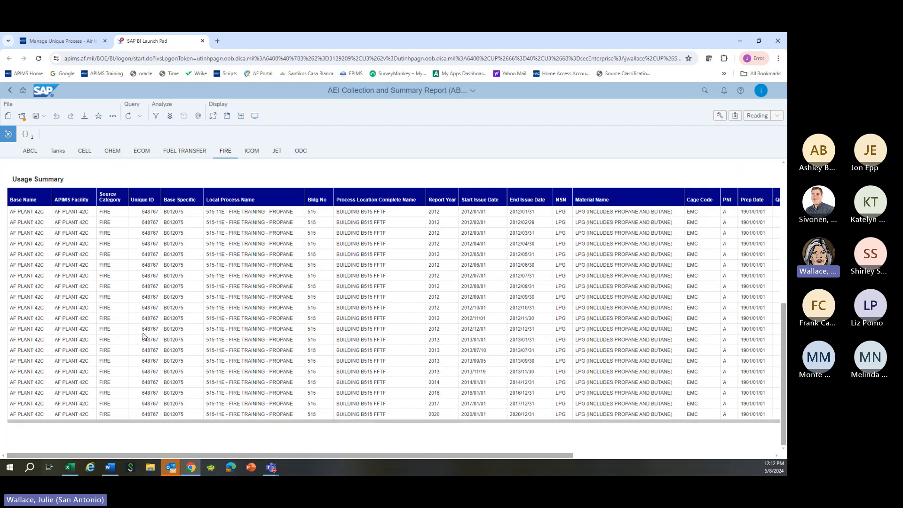
left_click(139, 153)
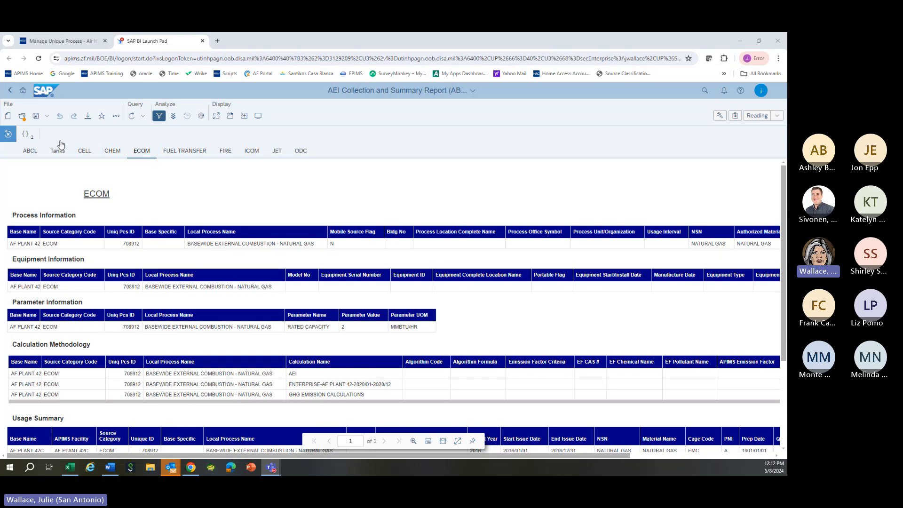
Step: Cancel opening another document from the AEI Collection and Summary Report and return to the home page
left_click(22, 118)
left_click(575, 380)
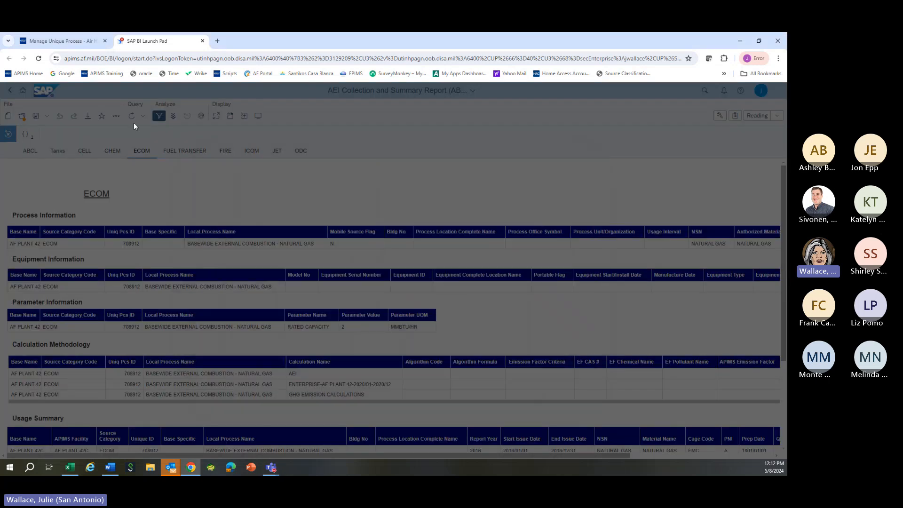
left_click(23, 90)
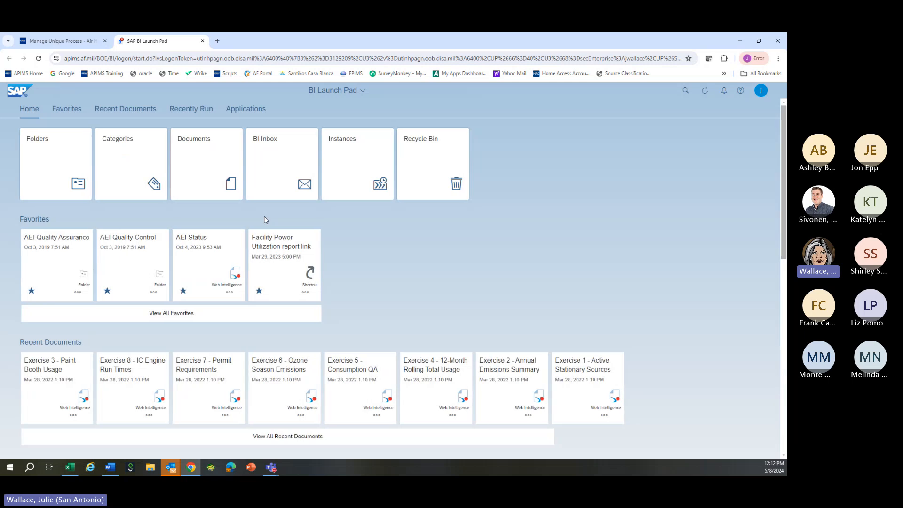
Step: Browse the public folders to AEI Quality Assurance under Public APIMS Reports, PMO Reports, Air Quality and widen the Title column
left_click(52, 162)
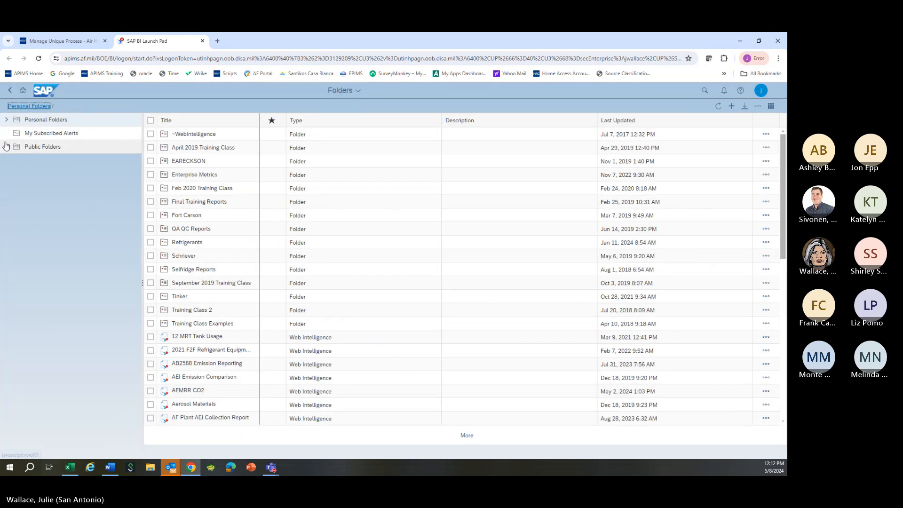
left_click(6, 146)
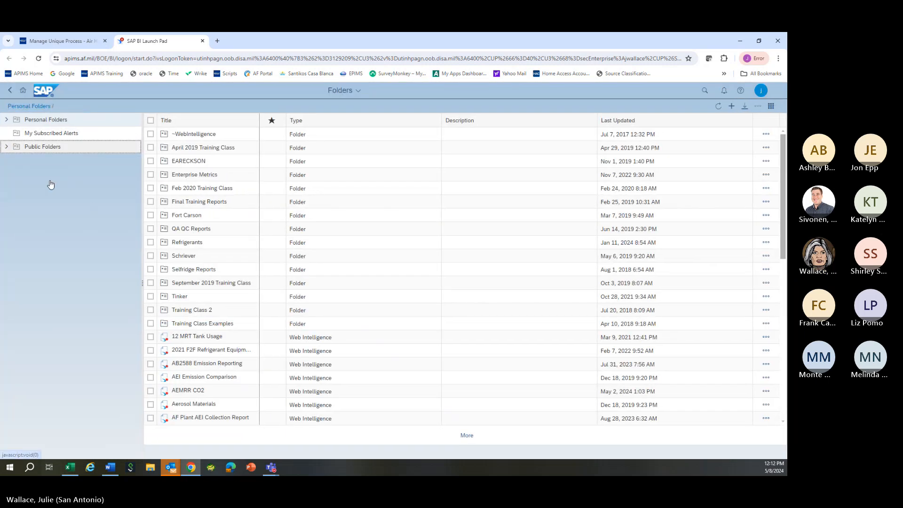
left_click(13, 173)
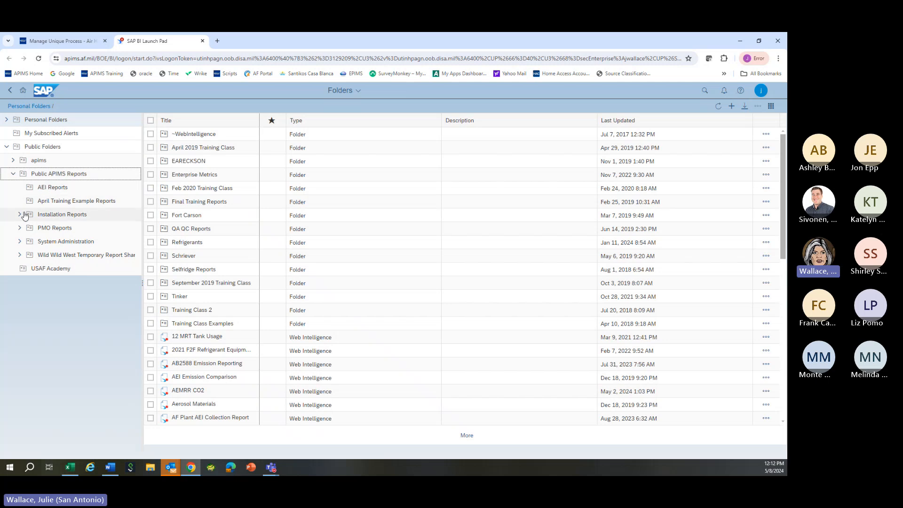
left_click(25, 233)
left_click(20, 228)
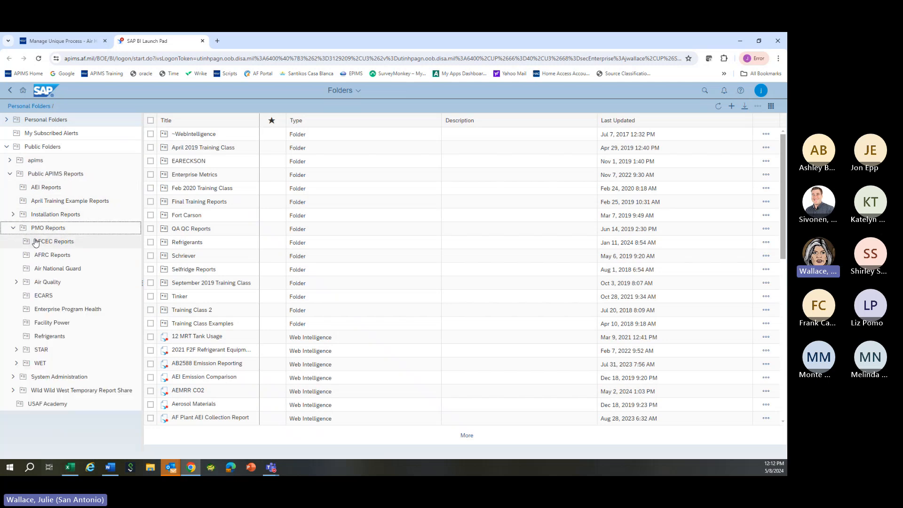
left_click(22, 282)
left_click(44, 294)
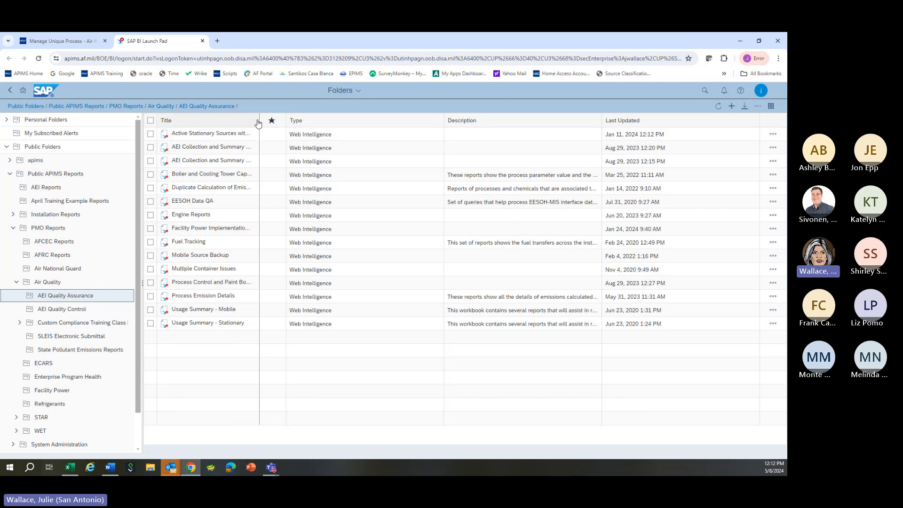
left_click_drag(259, 121, 380, 115)
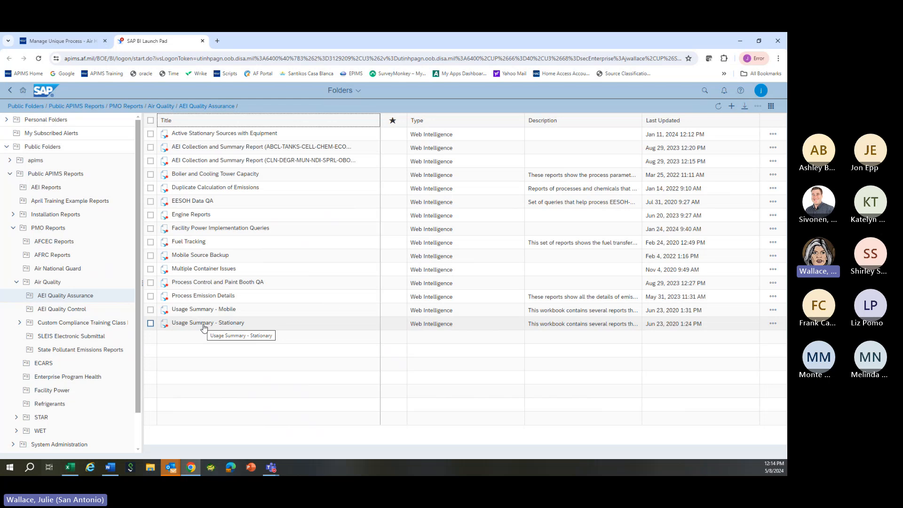
Step: Open the PTE Summary Report from the AEI Quality Control folder and view its criteria chart and process table
left_click(63, 310)
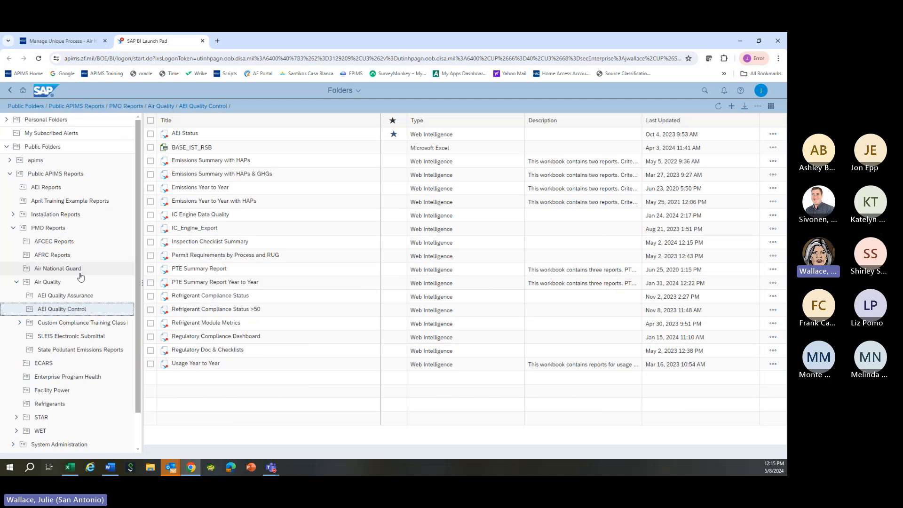
left_click(227, 272)
left_click(227, 272)
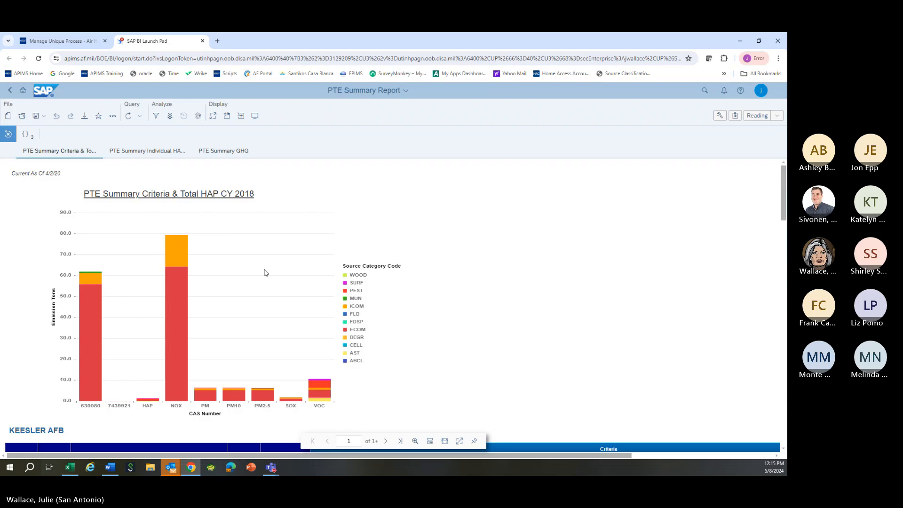
scroll(264, 270, "down", 3)
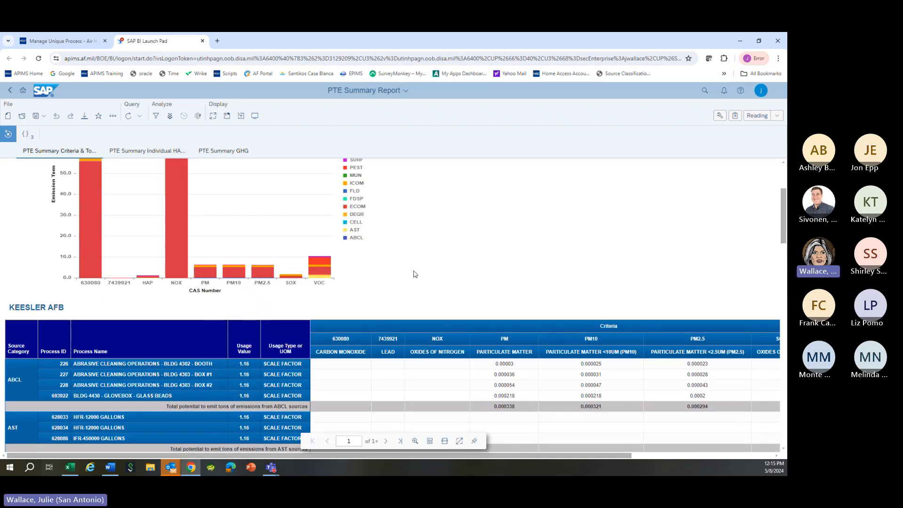
scroll(173, 306, "up", 1)
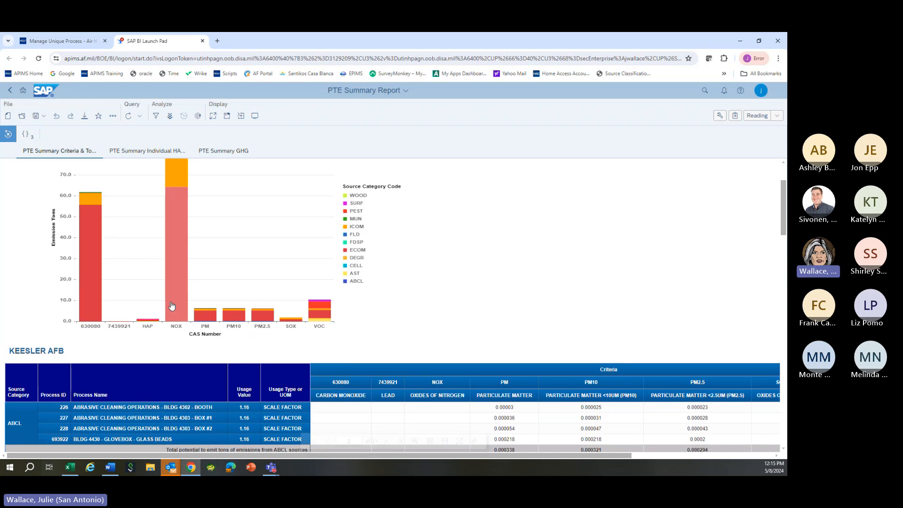
scroll(172, 307, "up", 2)
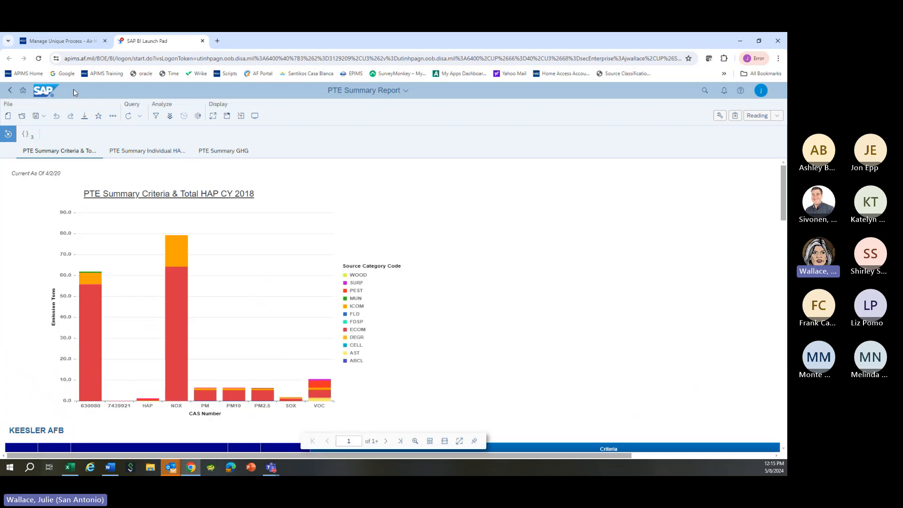
Step: Browse for another Web Intelligence document in the public AEI Quality Control folder under Air Quality and enlarge the dialog to show its full document list
left_click(22, 115)
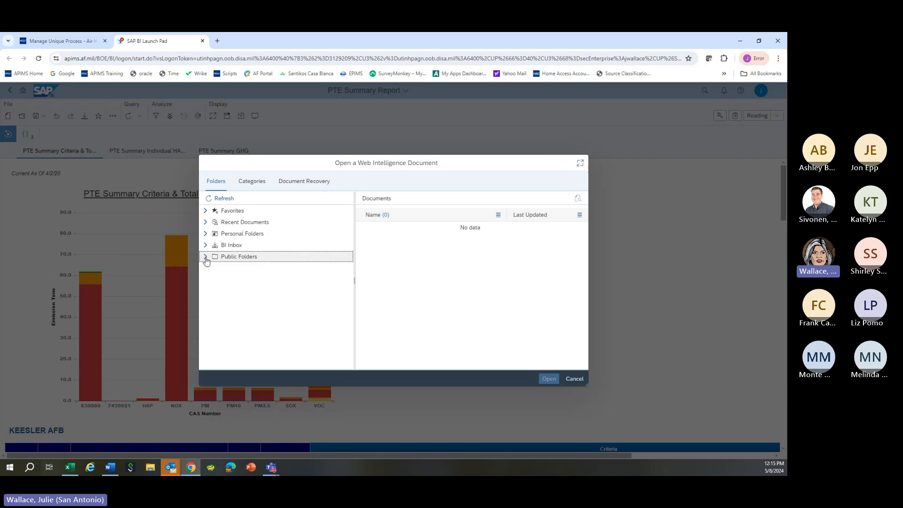
left_click(205, 256)
left_click(216, 281)
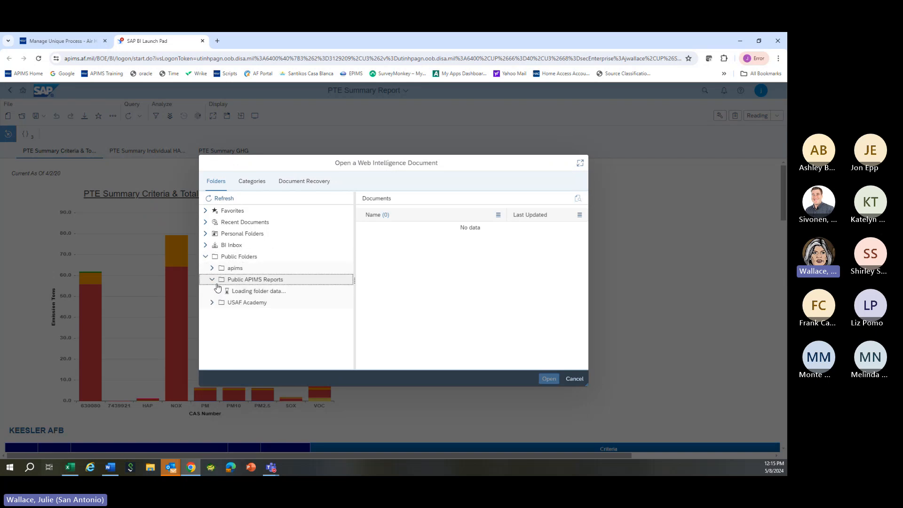
left_click(218, 325)
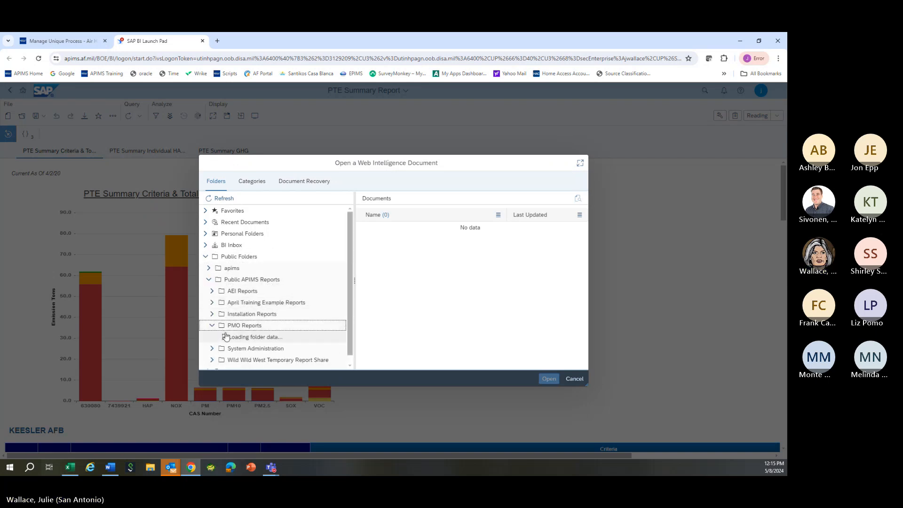
scroll(217, 343, "down", 2)
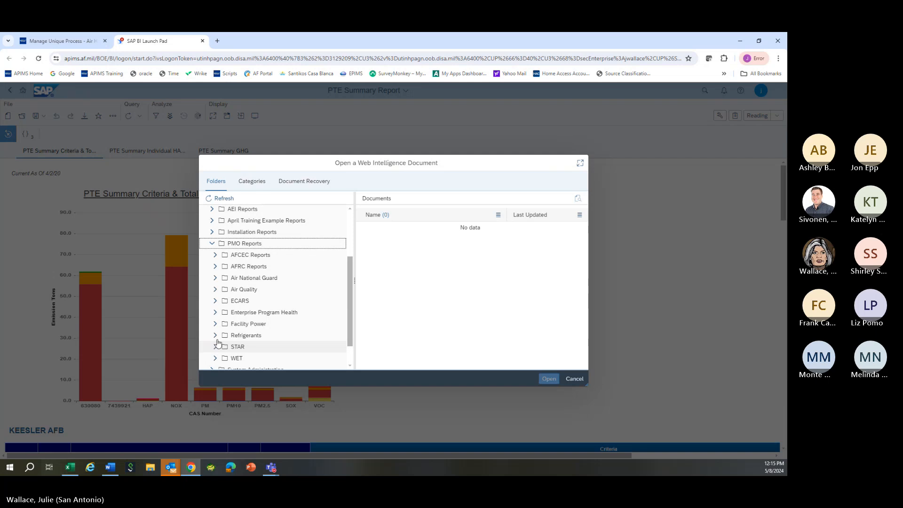
left_click(216, 289)
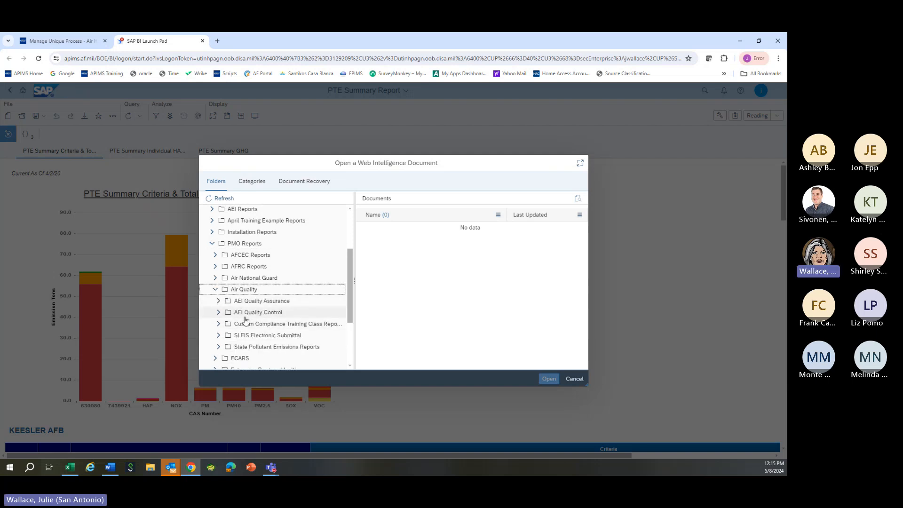
left_click(253, 313)
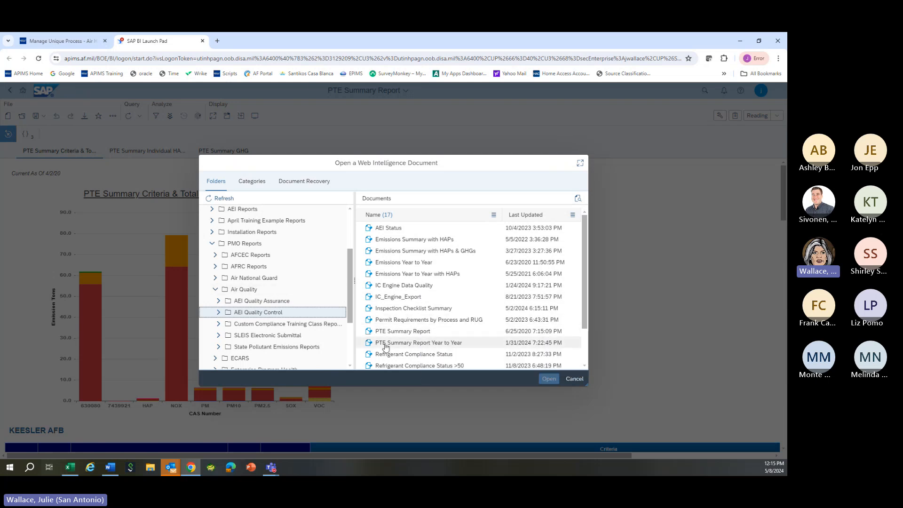
scroll(438, 347, "down", 2)
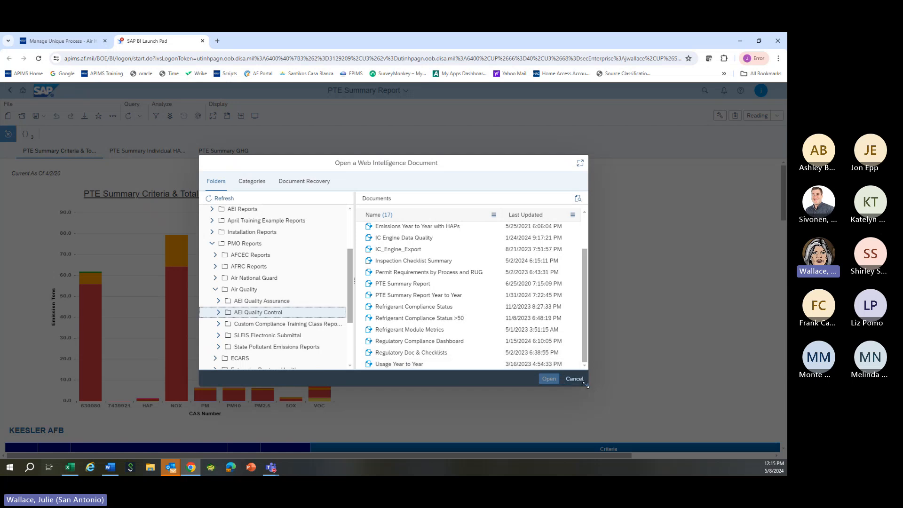
left_click_drag(586, 384, 621, 421)
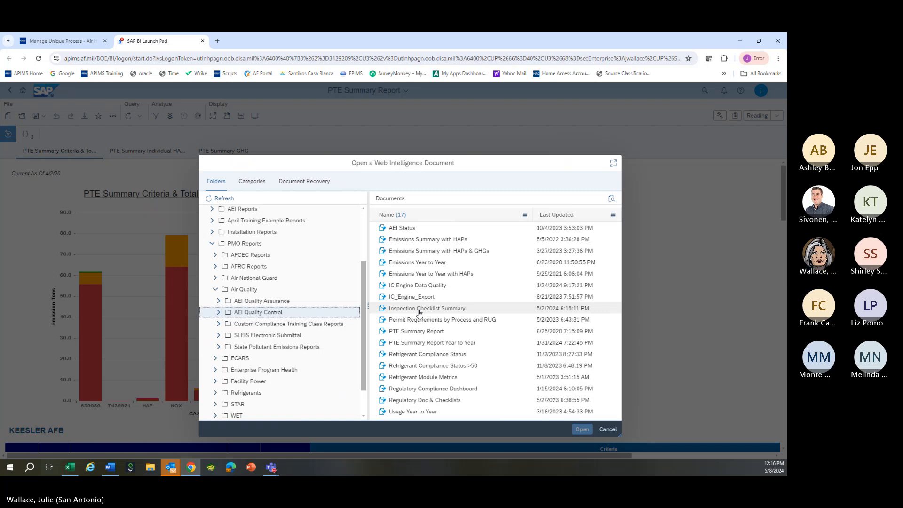
Step: Open the Permit Requirements by Process and RUG report and view the emission limits in Requirement by Process
left_click(421, 324)
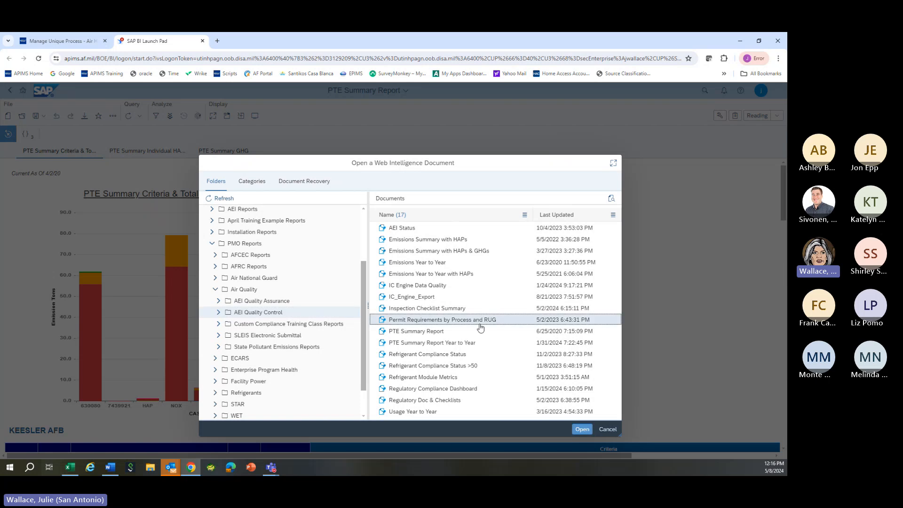
left_click(578, 429)
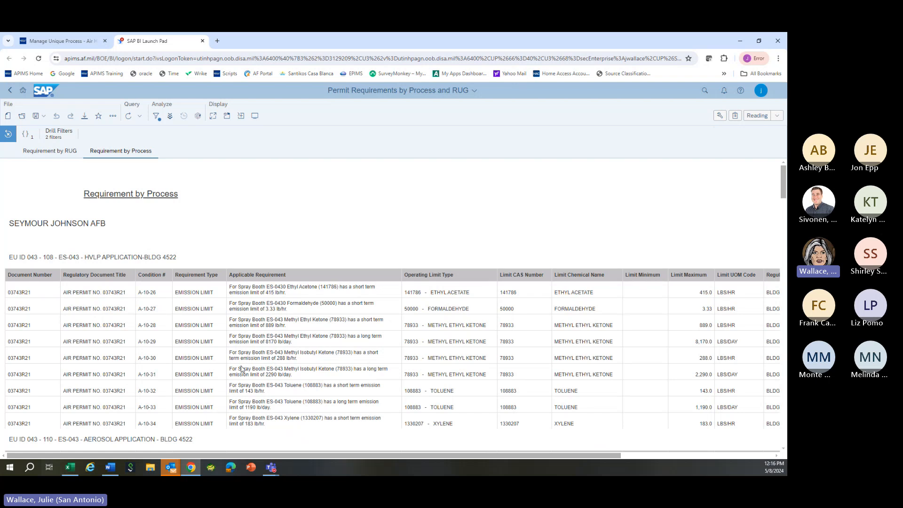
scroll(241, 369, "down", 2)
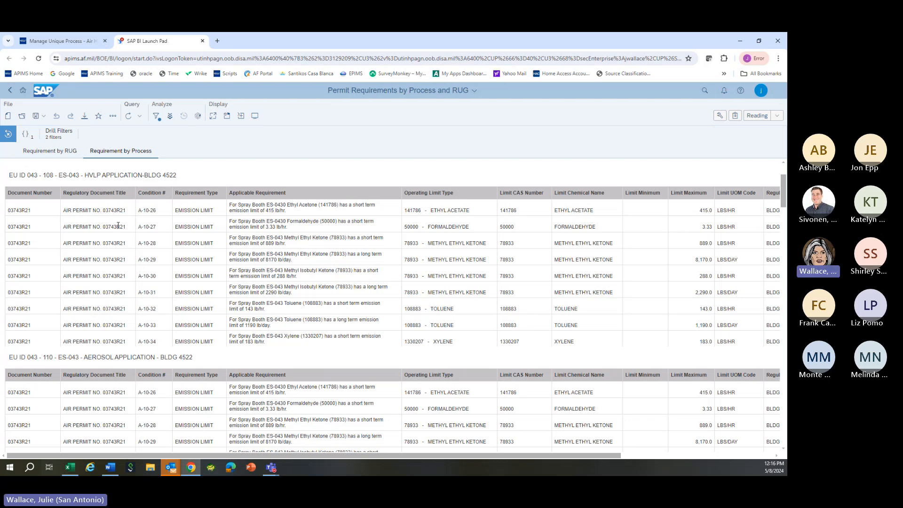
Step: Leave the permit requirements report and browse from the home page to Public APIMS Reports under Public Folders
left_click(22, 116)
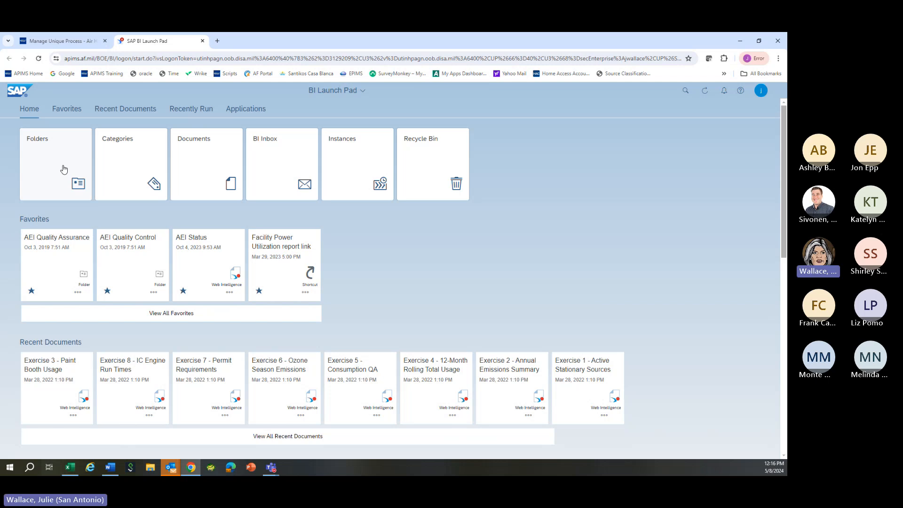
left_click(63, 166)
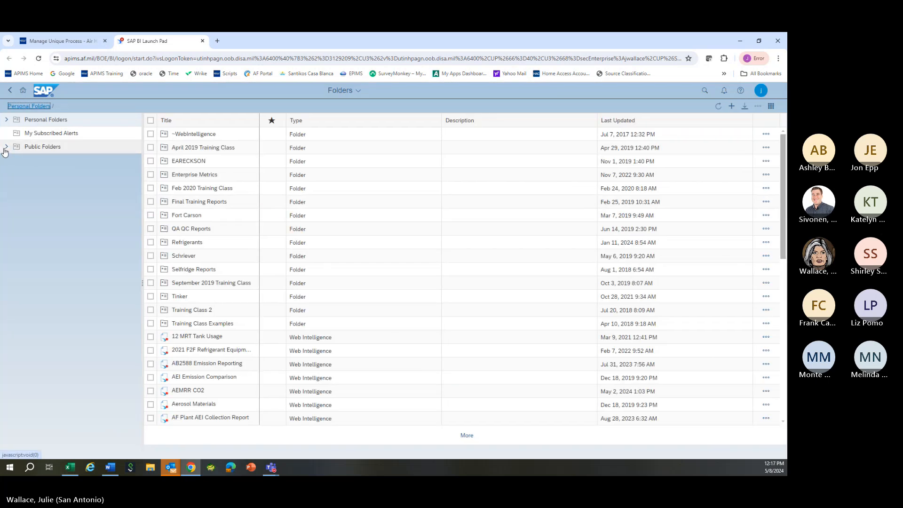
left_click(23, 153)
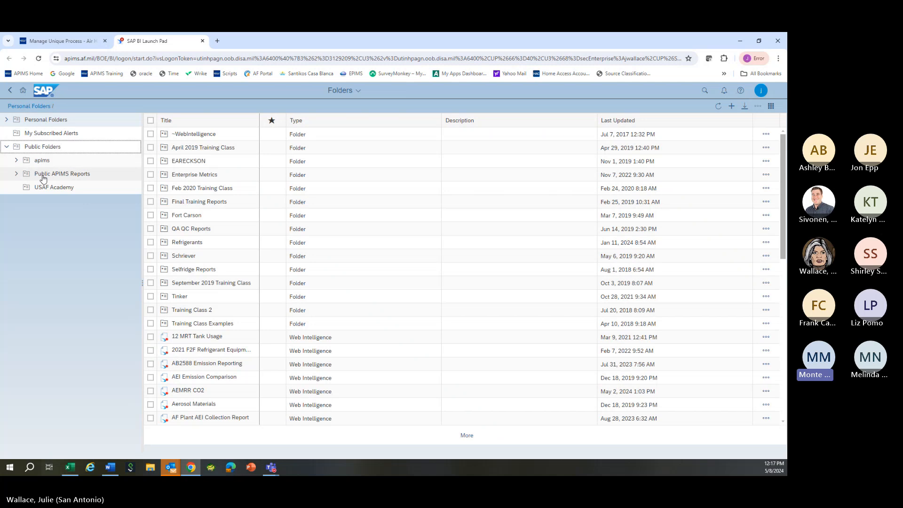
left_click(42, 174)
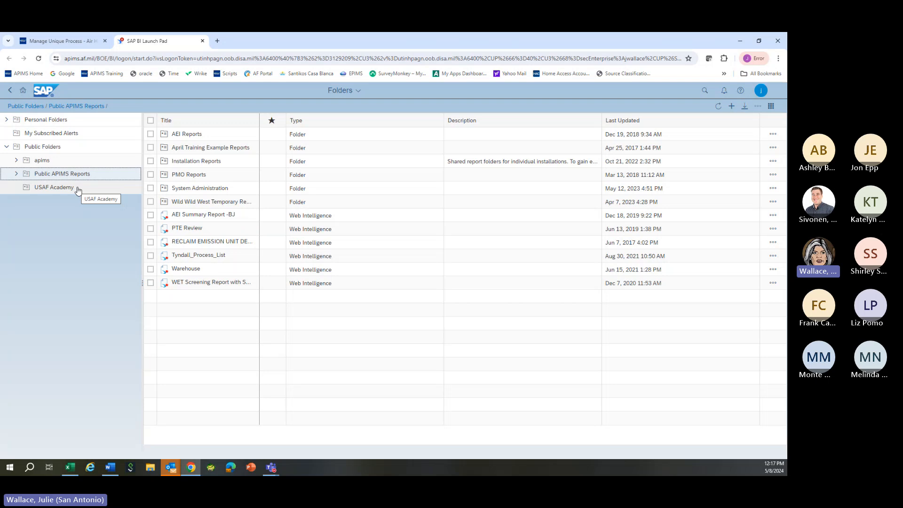
Step: Switch to APIMS and open the user profile to check the current base and tier level settings
left_click(57, 41)
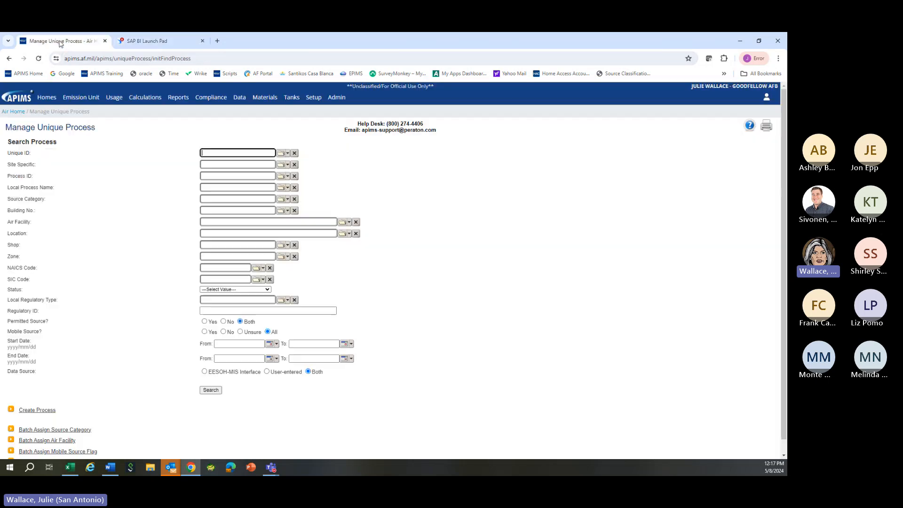
left_click(767, 101)
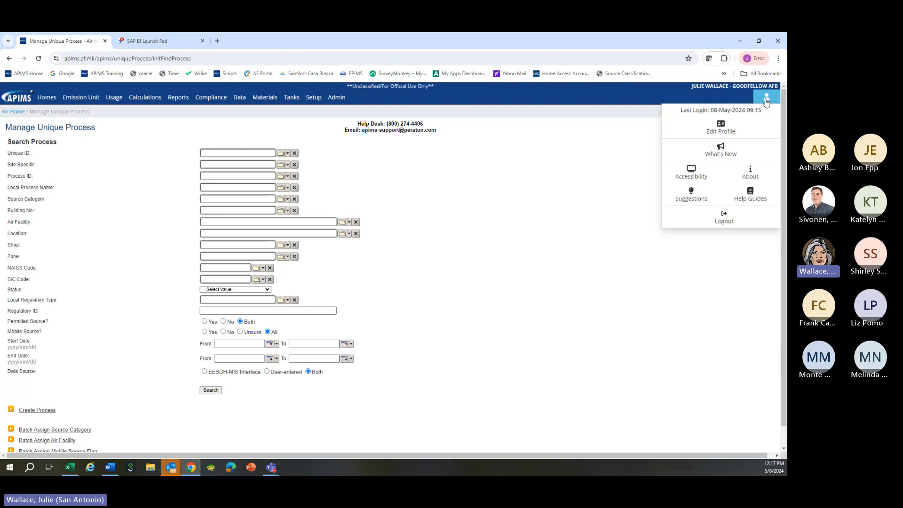
left_click(725, 128)
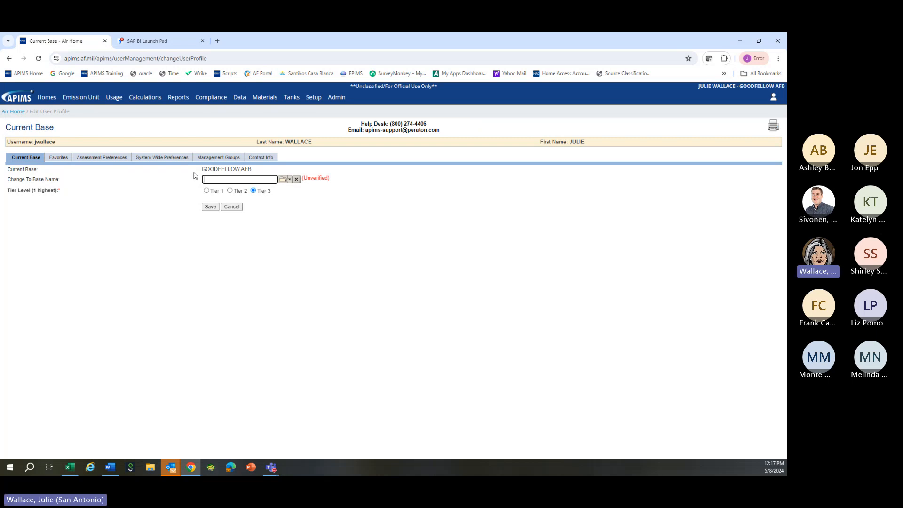
left_click_drag(201, 171, 252, 172)
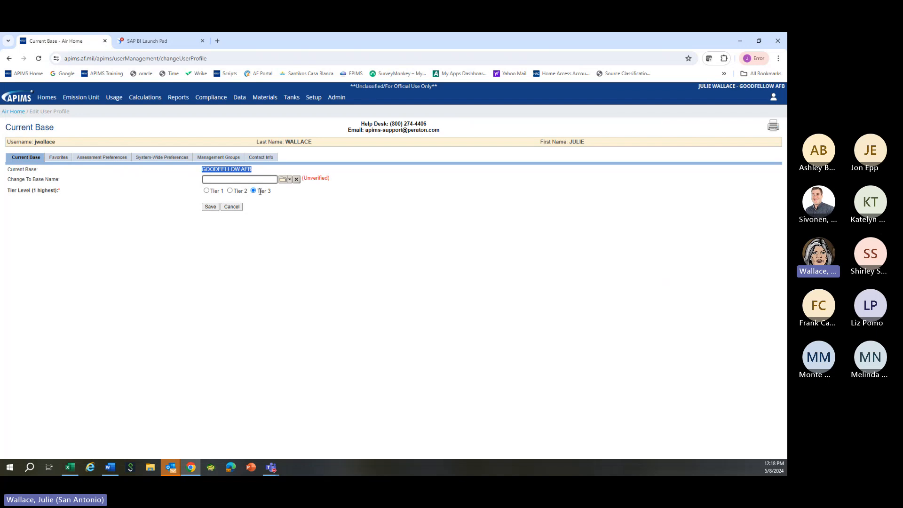
left_click(232, 227)
left_click(138, 42)
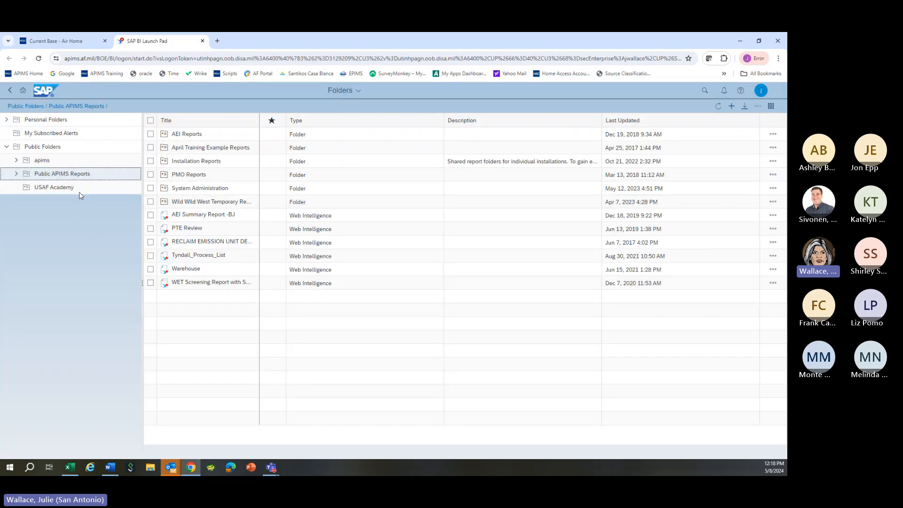
left_click(75, 42)
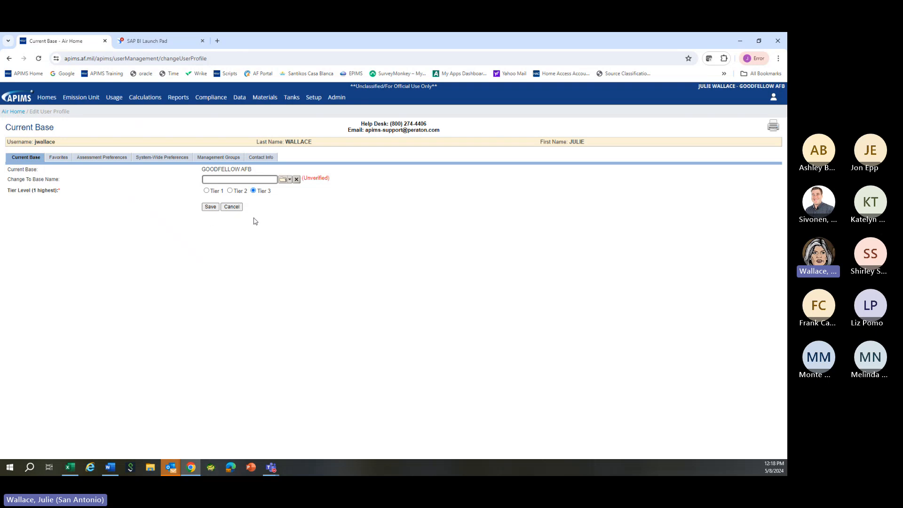
Step: Return to SAP BI Launch Pad and browse the base folders in Installation Reports under Public APIMS Reports
left_click(142, 45)
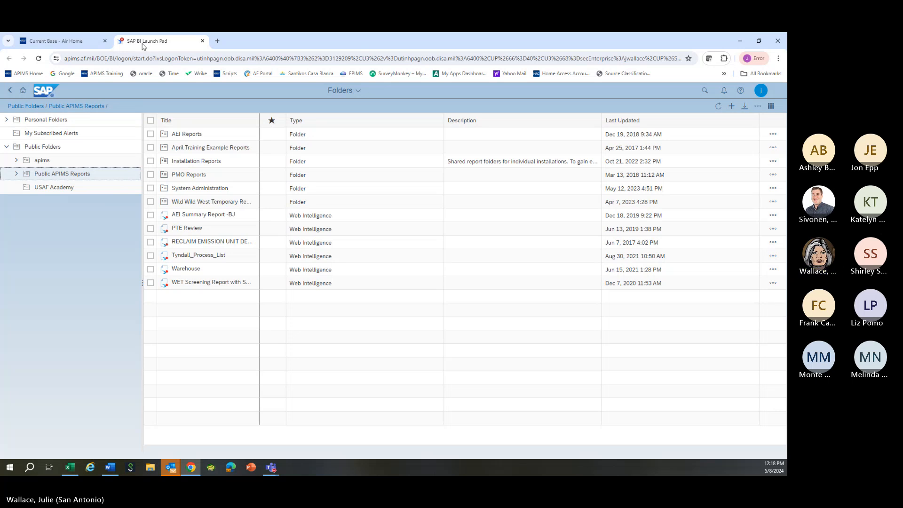
left_click(16, 175)
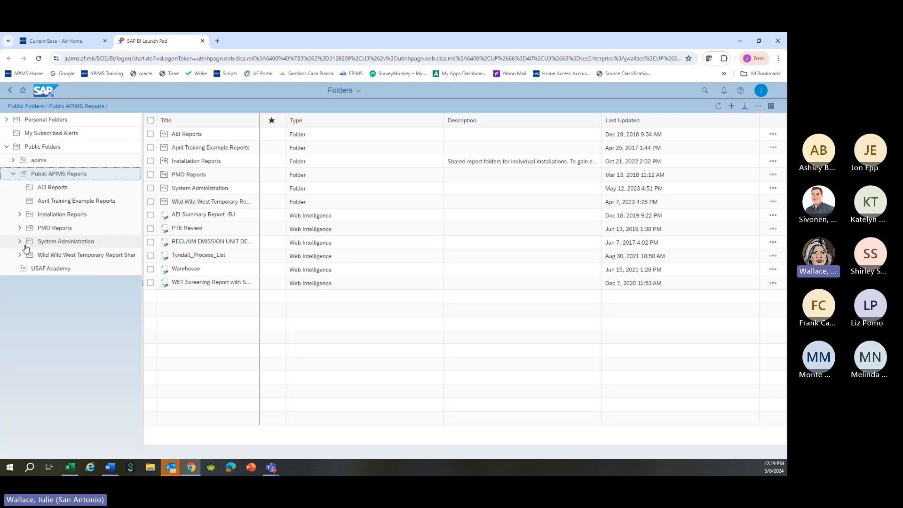
left_click(20, 216)
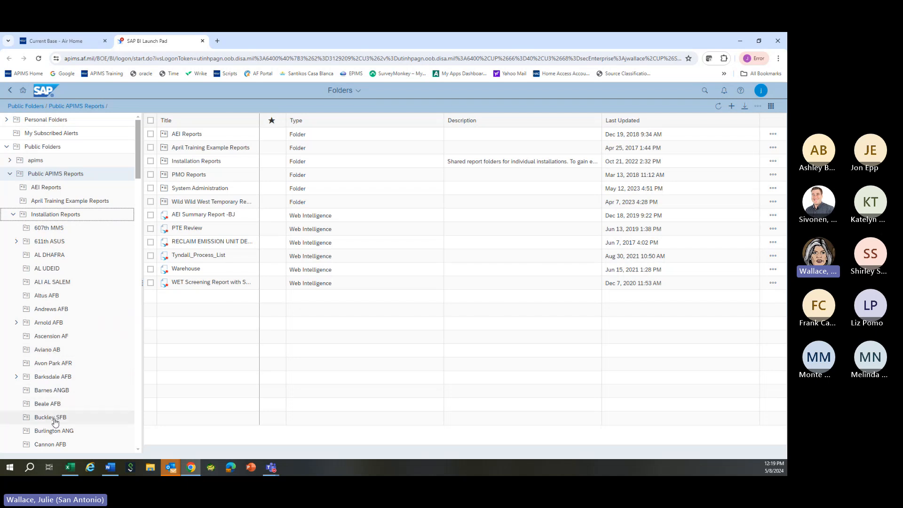
scroll(55, 423, "down", 3)
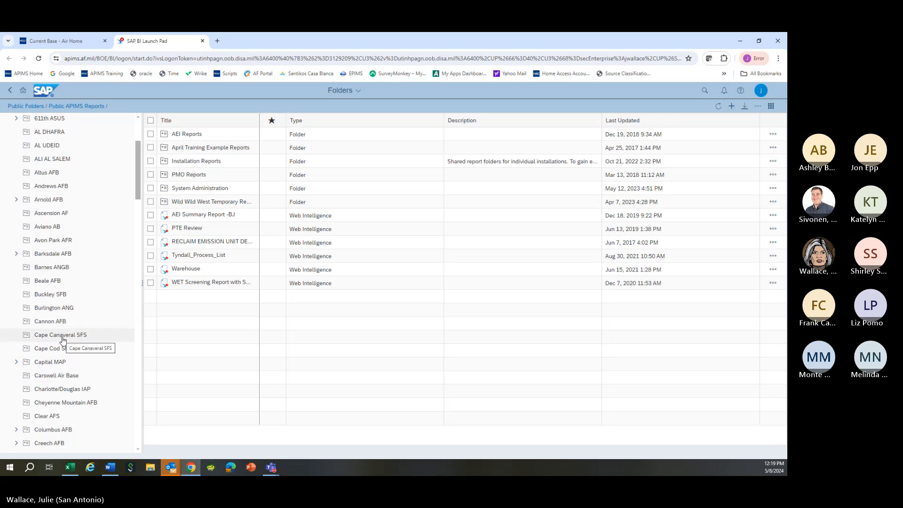
scroll(63, 339, "up", 3)
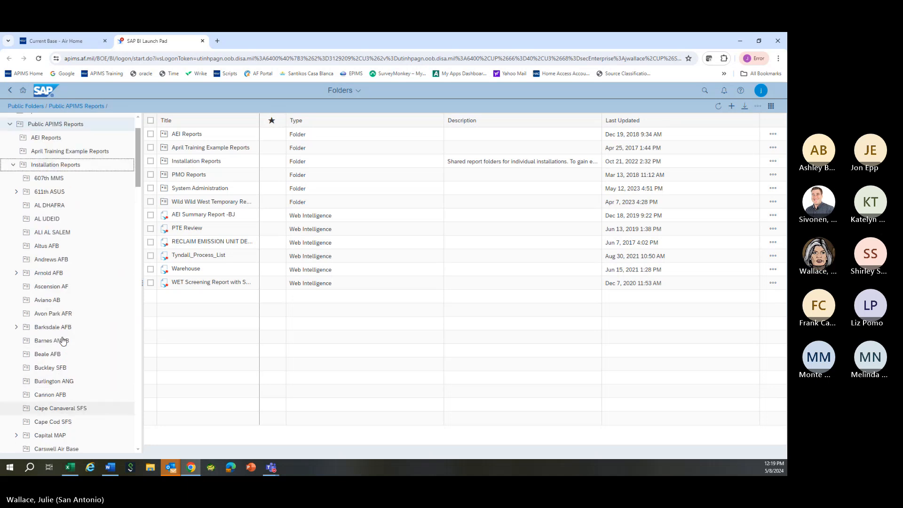
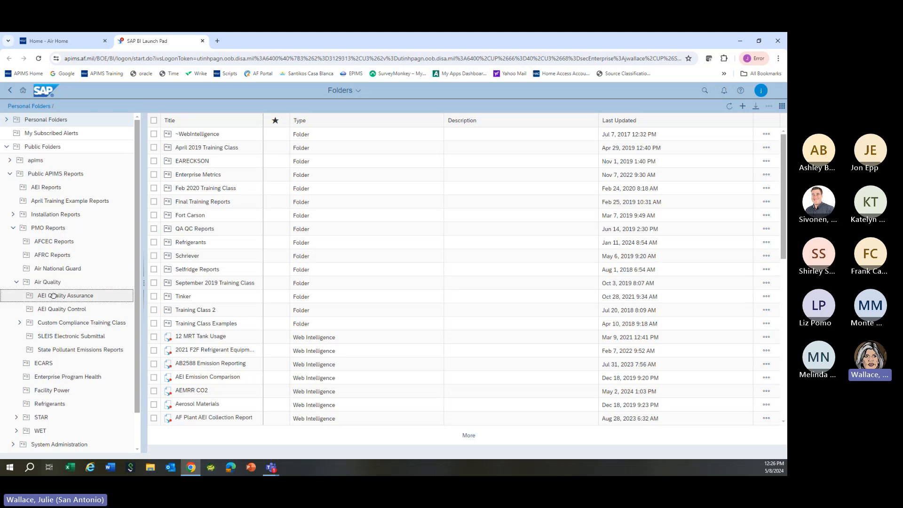
Step: Widen the Title column in AEI Quality Assurance and open the Active Stationary Sources with Equipment report
left_click_drag(266, 129, 363, 128)
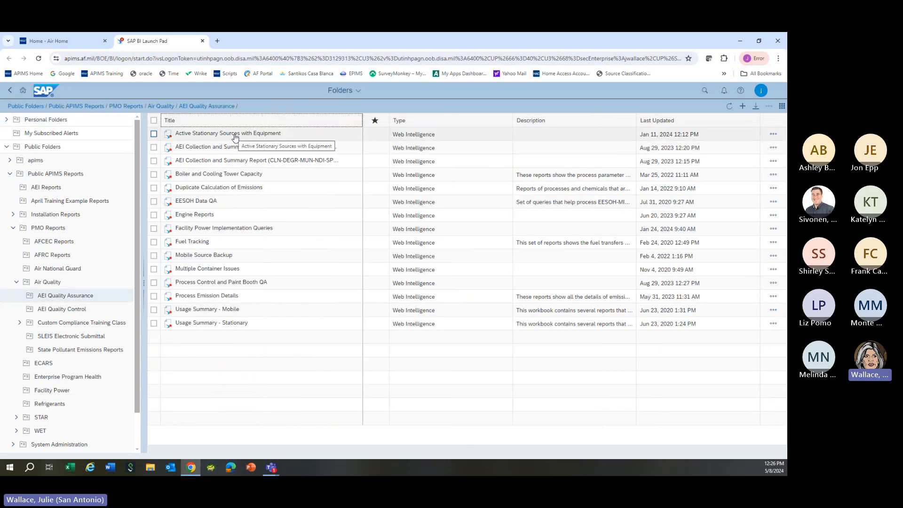
left_click(236, 137)
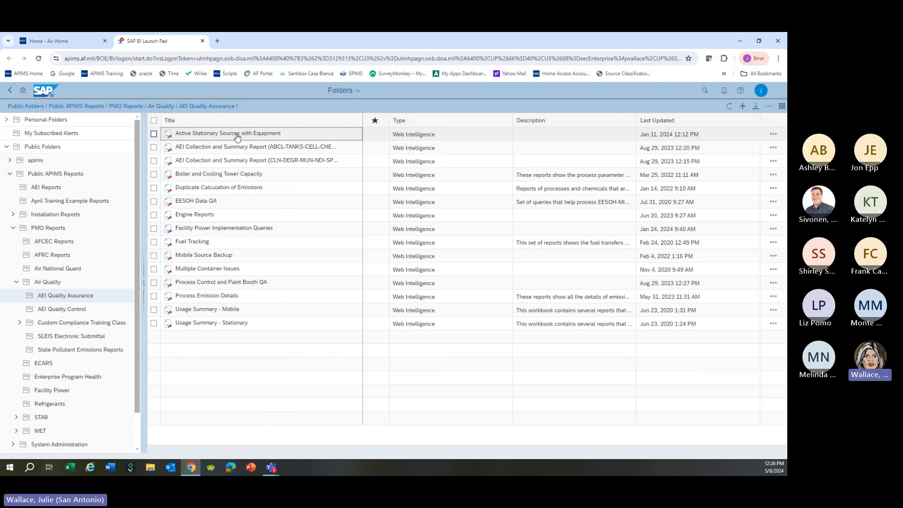
left_click(236, 136)
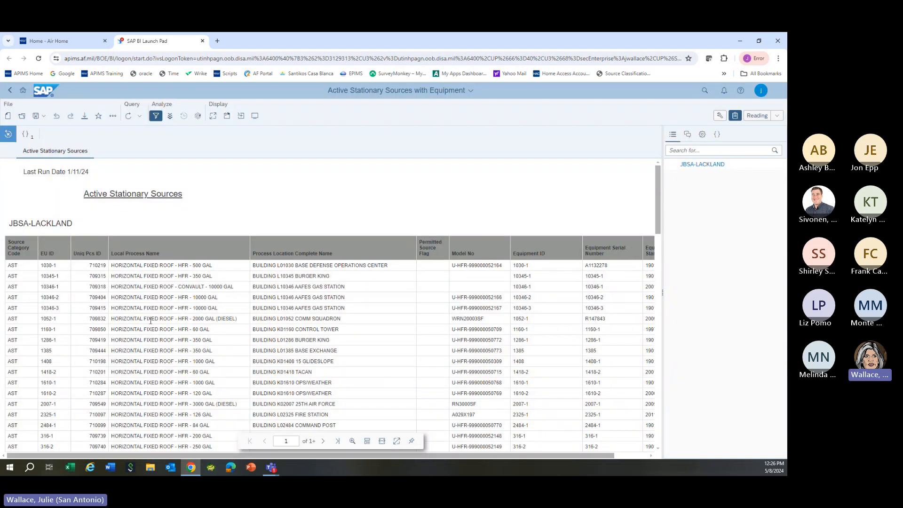
Step: Look through the stationary source listing on page 1 of the report and advance to page 3
scroll(151, 320, "down", 5)
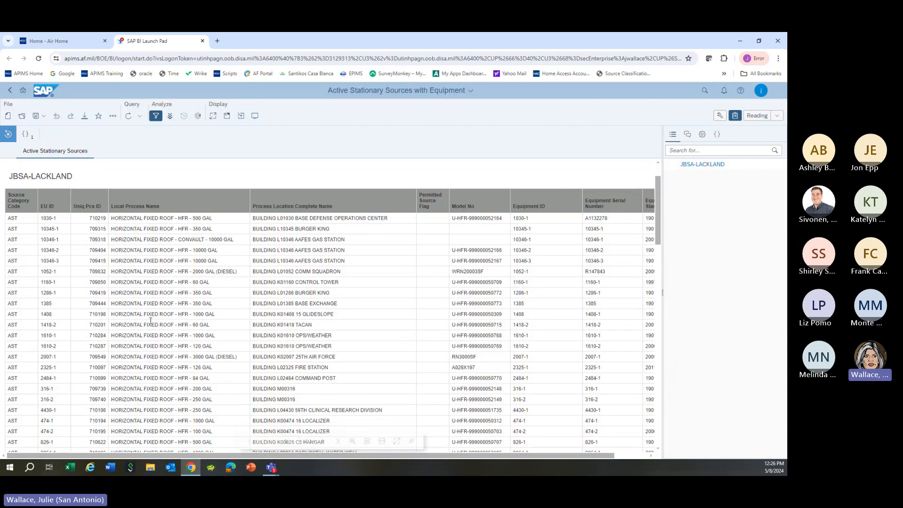
scroll(158, 372, "down", 10)
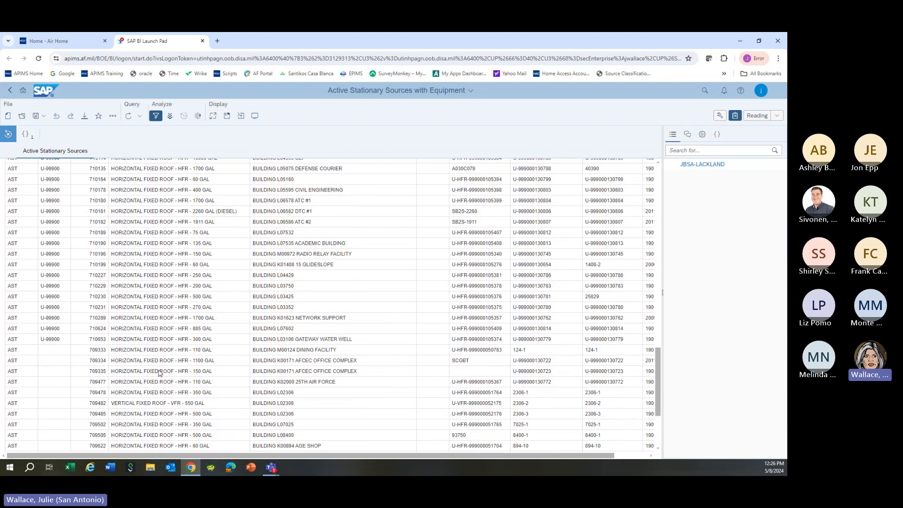
scroll(155, 353, "down", 2)
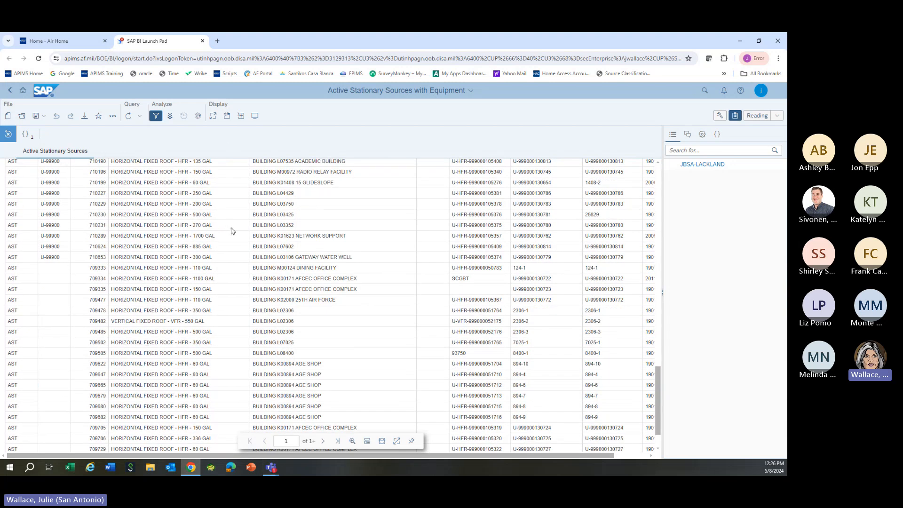
scroll(223, 226, "down", 2)
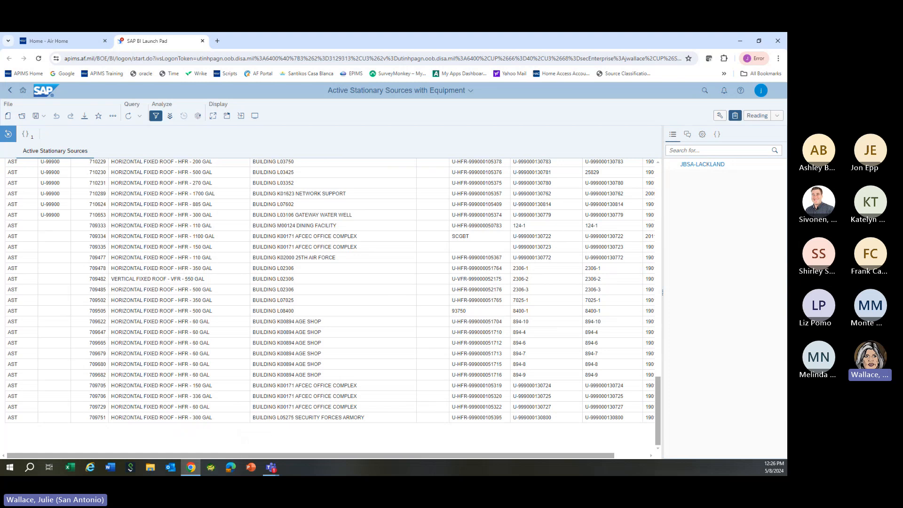
key("alt+Tab")
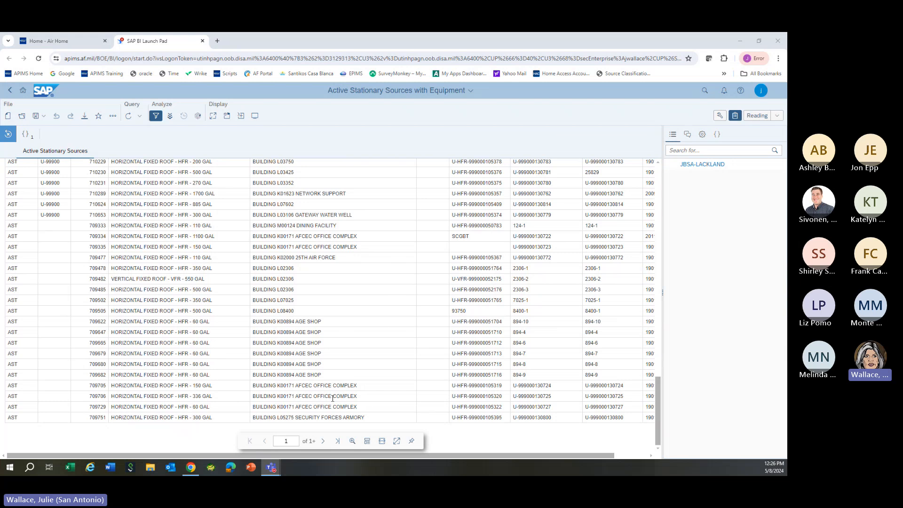
left_click(323, 444)
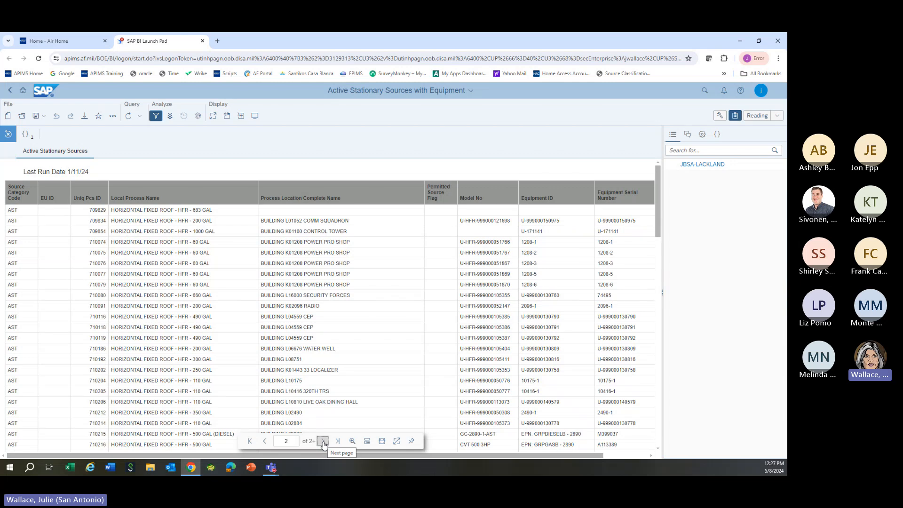
left_click(324, 442)
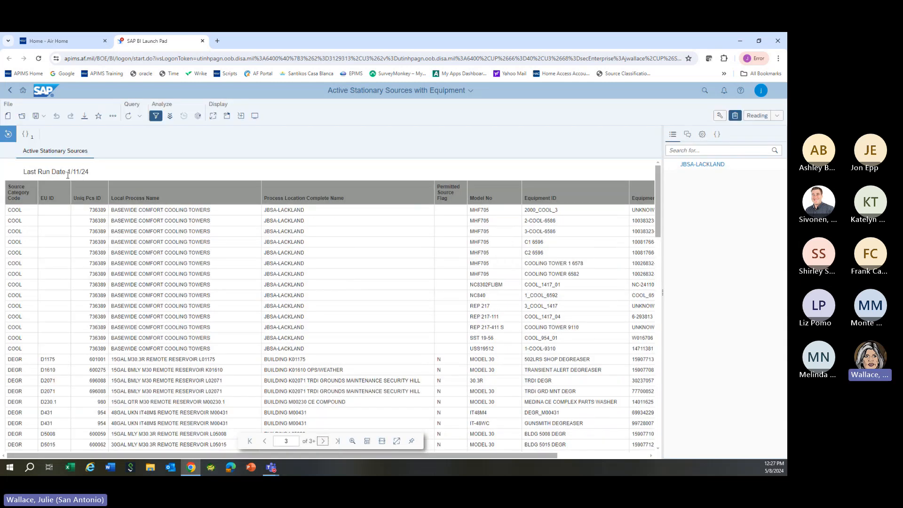
Step: Check the last run date and review the cooling tower, degreaser and boiler rows on page 3
left_click_drag(67, 172, 89, 173)
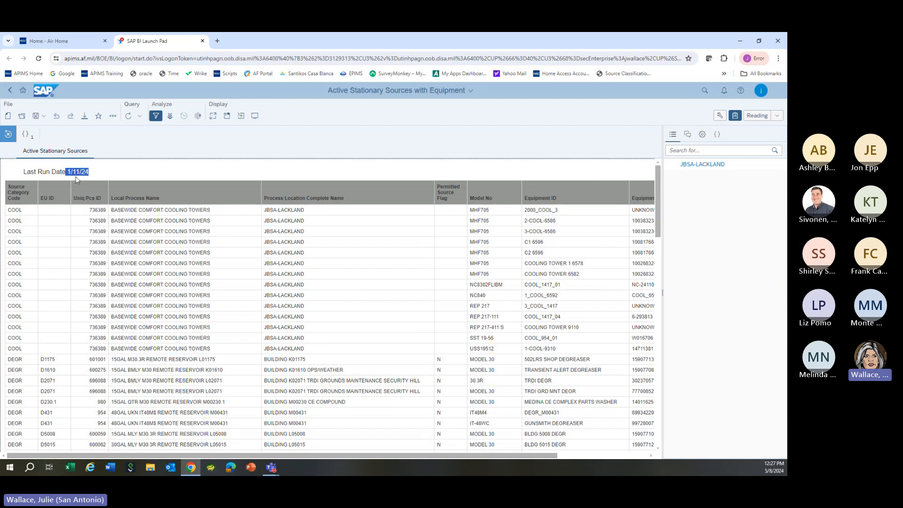
scroll(121, 334, "down", 8)
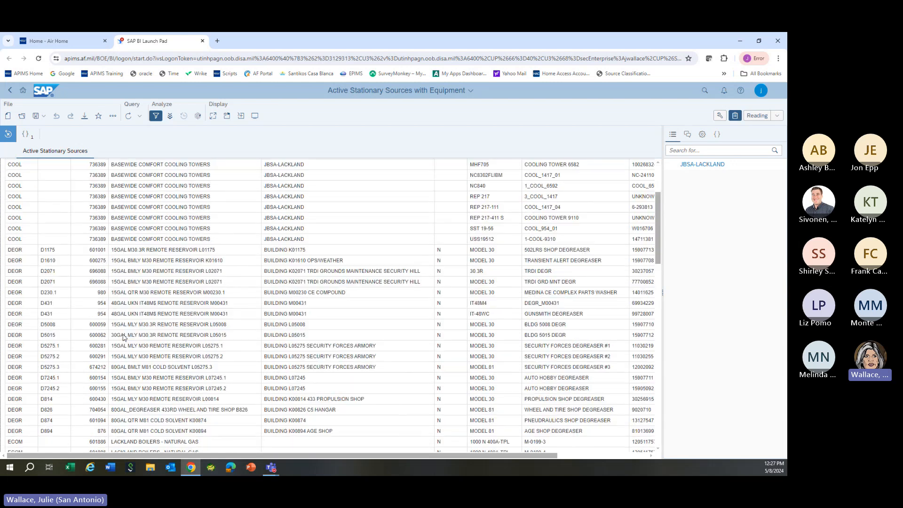
scroll(123, 337, "up", 8)
scroll(123, 337, "down", 10)
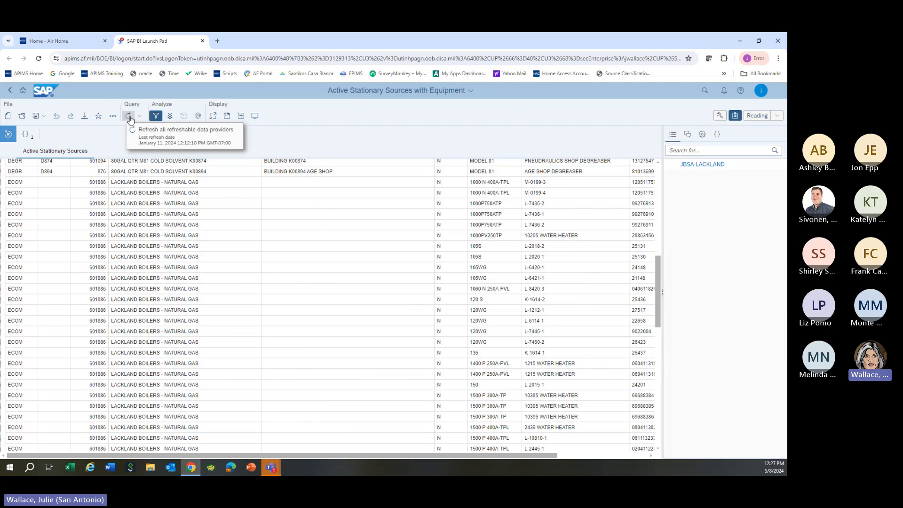
scroll(128, 340, "down", 5)
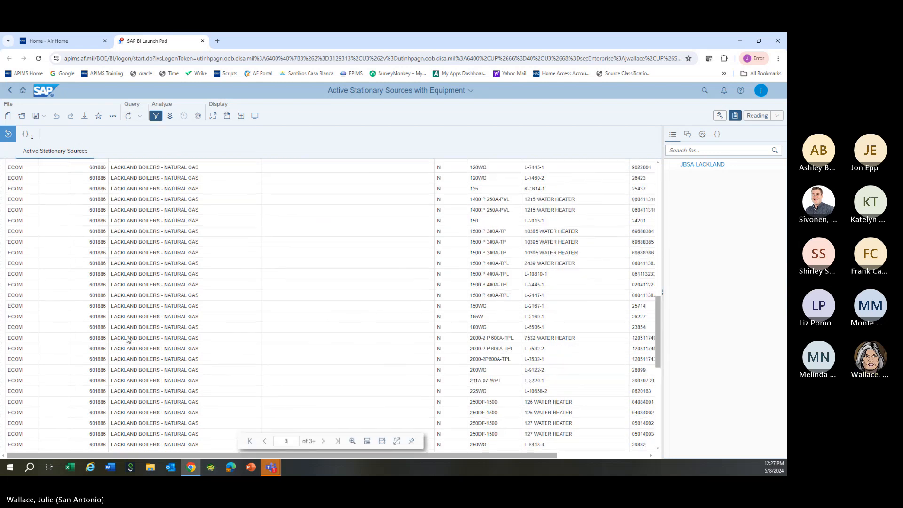
scroll(128, 337, "up", 10)
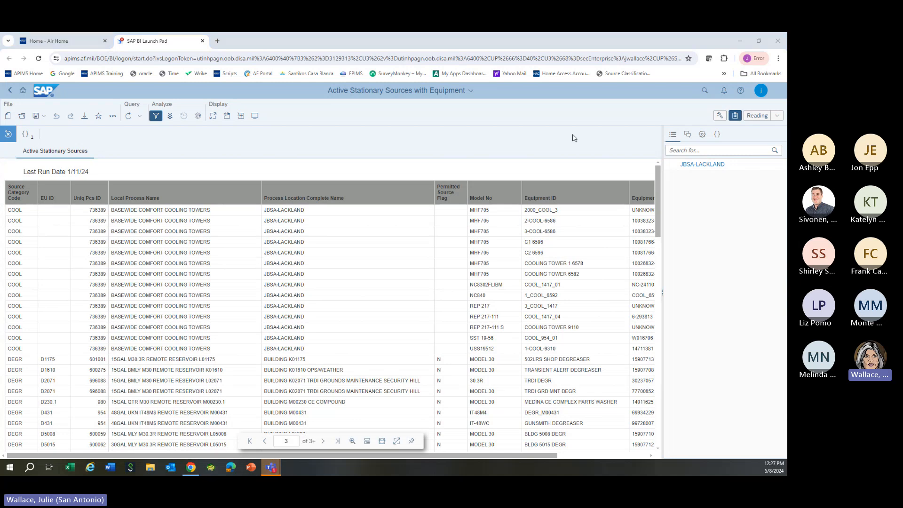
Step: Switch the report to Design mode and review the result objects and filters of Query 1 without changing them
left_click(753, 118)
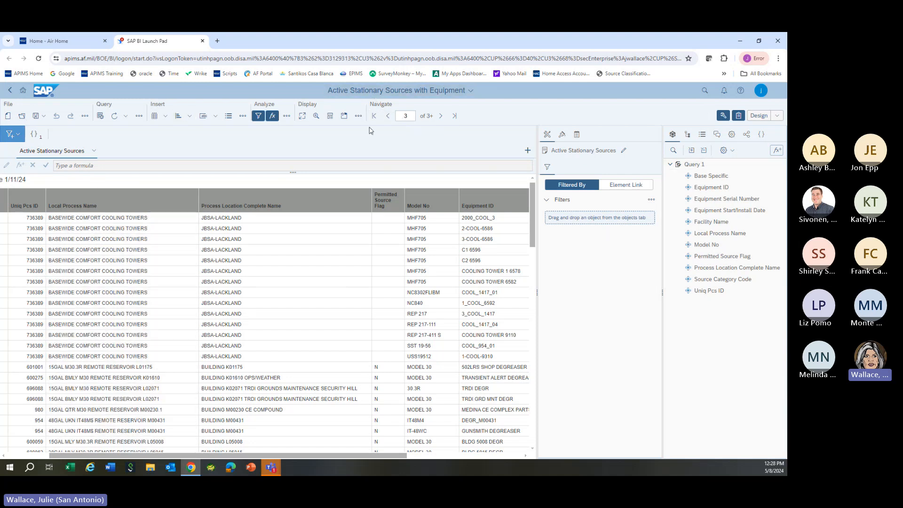
left_click(100, 118)
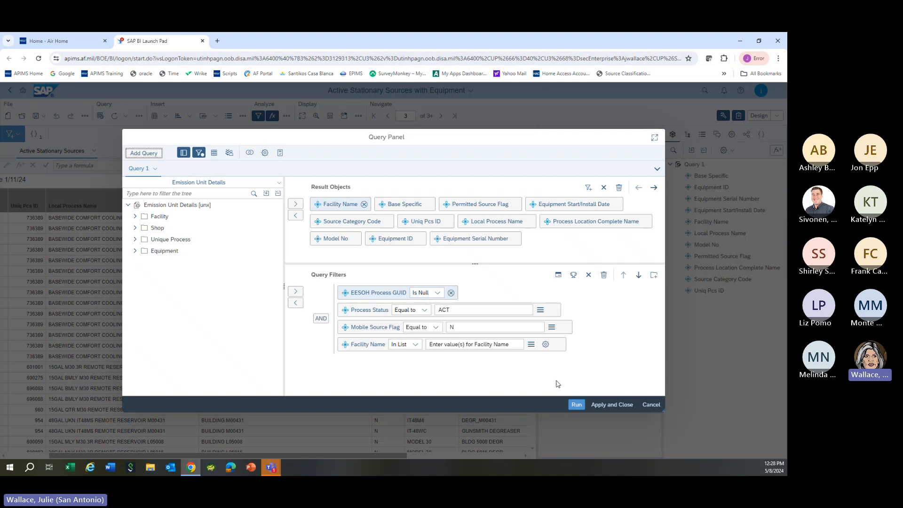
left_click(652, 405)
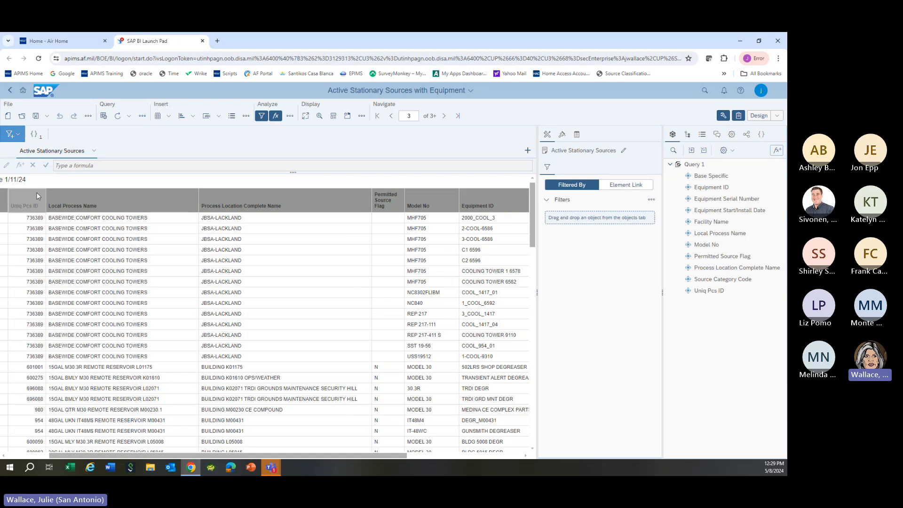
Step: Save a copy of the report in Personal Folders as Active Stationary Sources with Equipment jw
left_click(47, 116)
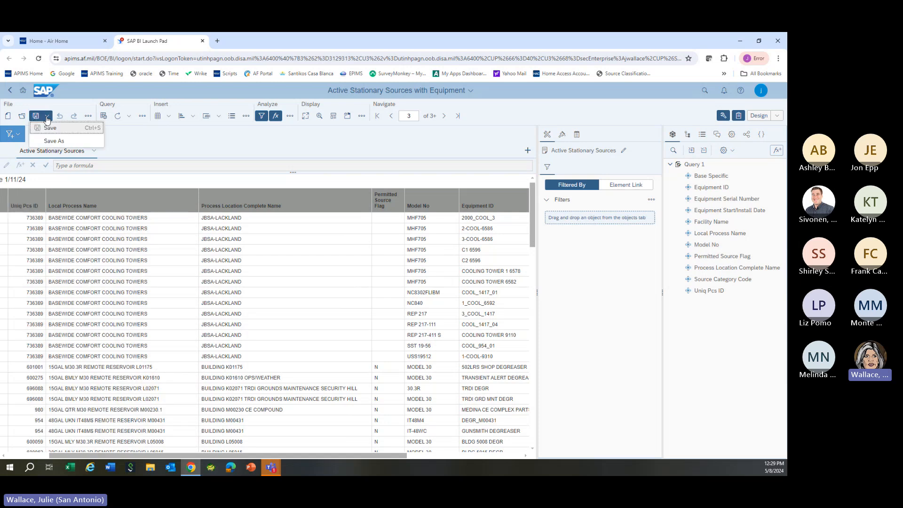
left_click(51, 142)
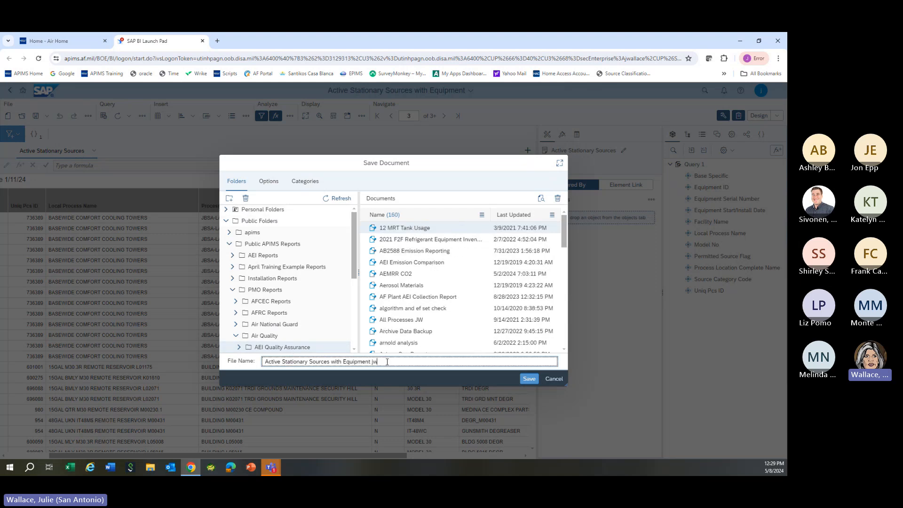
left_click(529, 379)
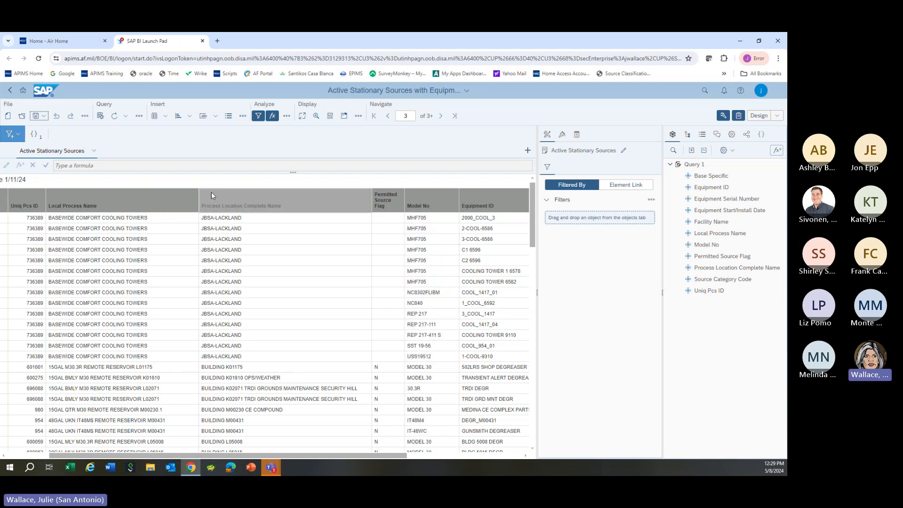
Step: Close the report and open Personal Folders
left_click(465, 90)
left_click(455, 125)
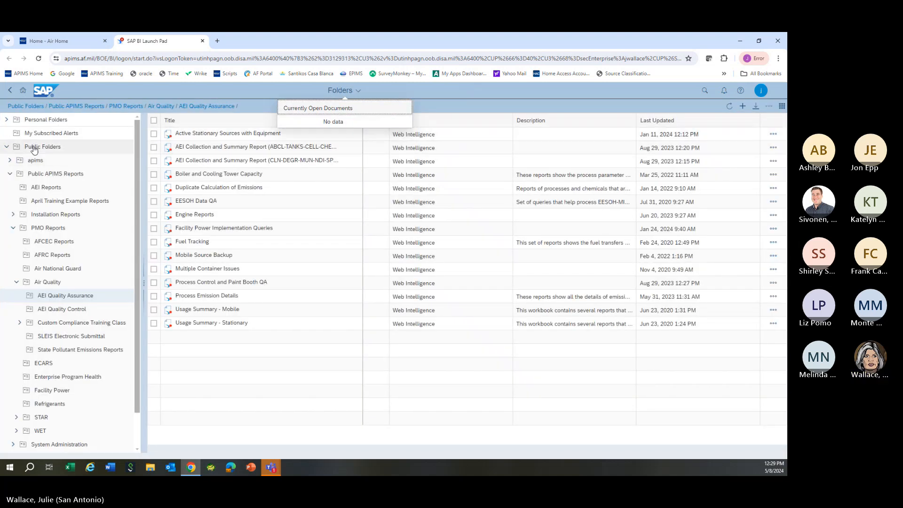
left_click(29, 119)
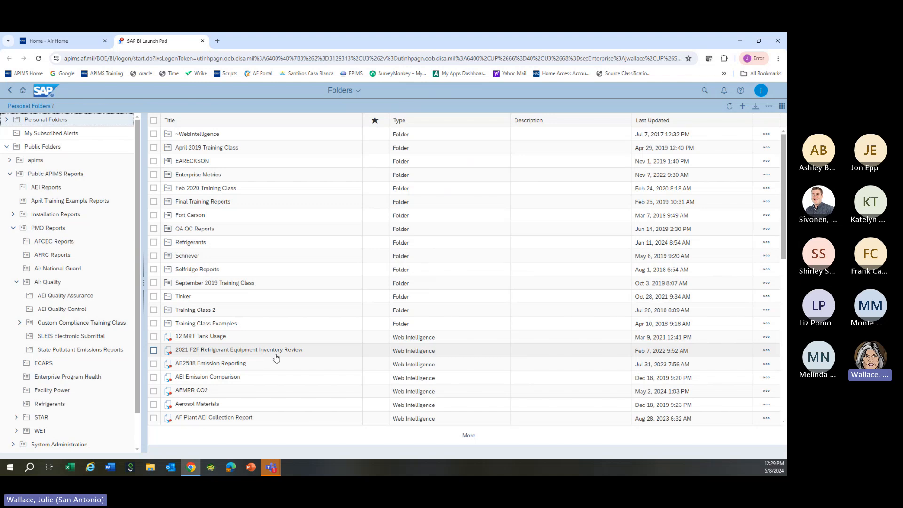
Step: Look through the subfolders and reports in Personal Folders for the saved copy
scroll(278, 372, "down", 10)
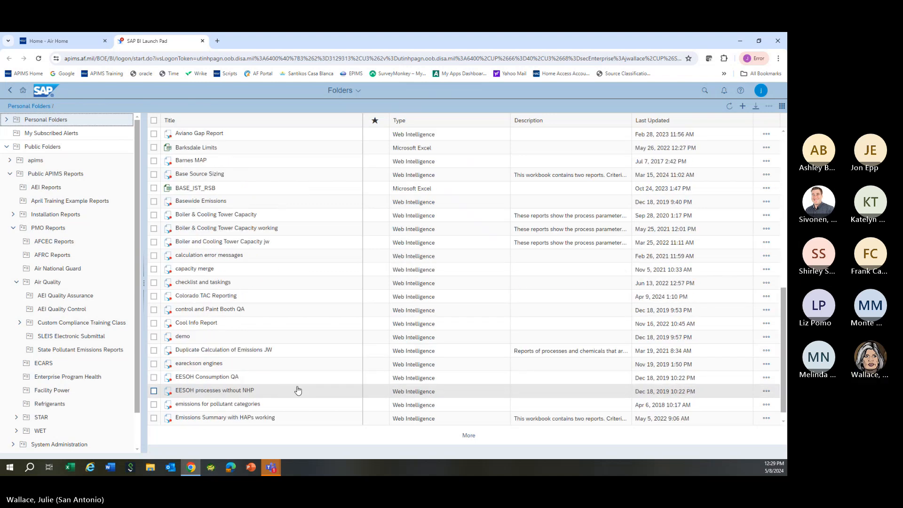
scroll(298, 390, "down", 1)
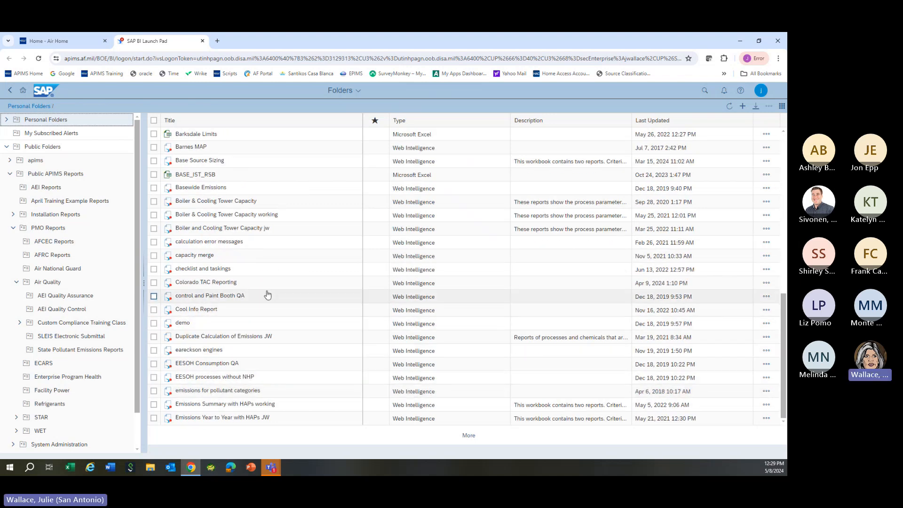
scroll(258, 268, "up", 3)
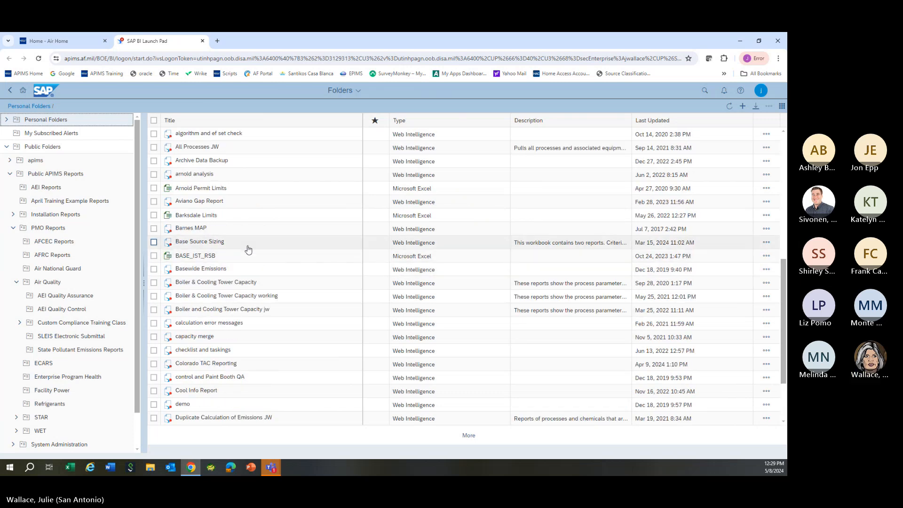
scroll(247, 247, "down", 2)
scroll(226, 347, "up", 10)
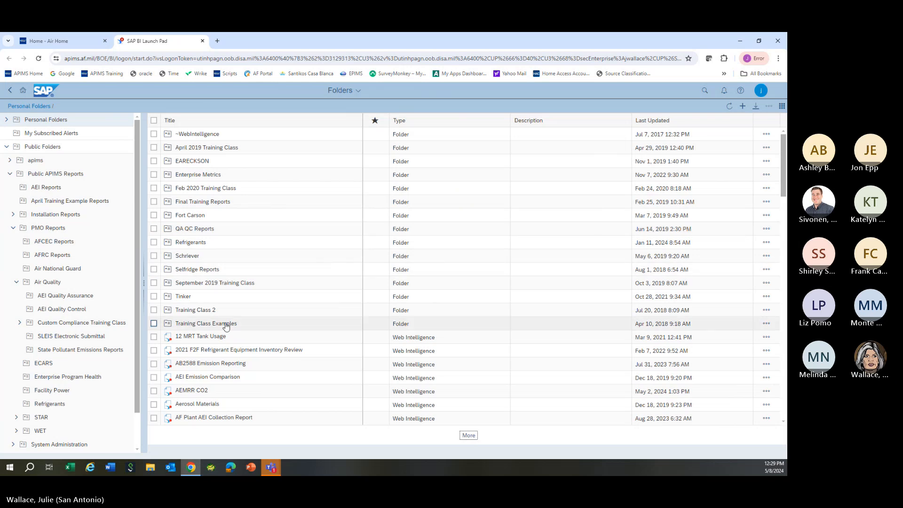
scroll(228, 350, "down", 2)
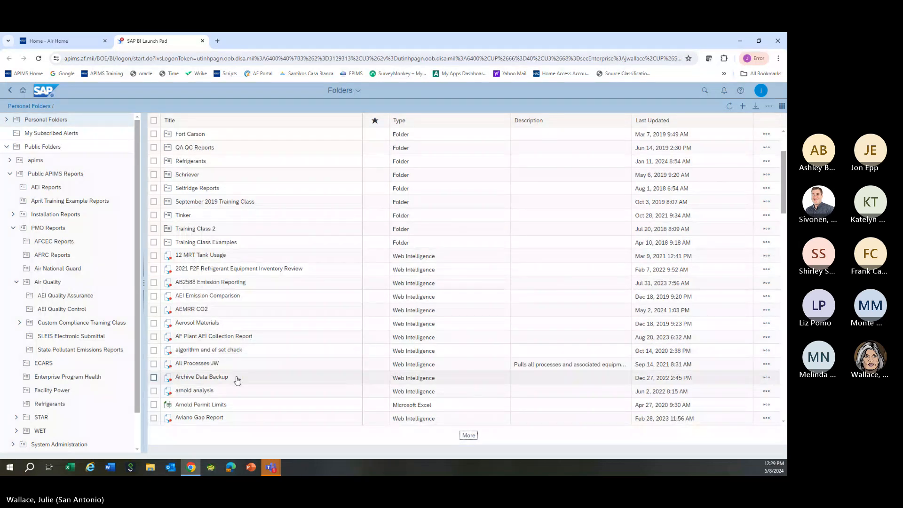
scroll(237, 377, "down", 2)
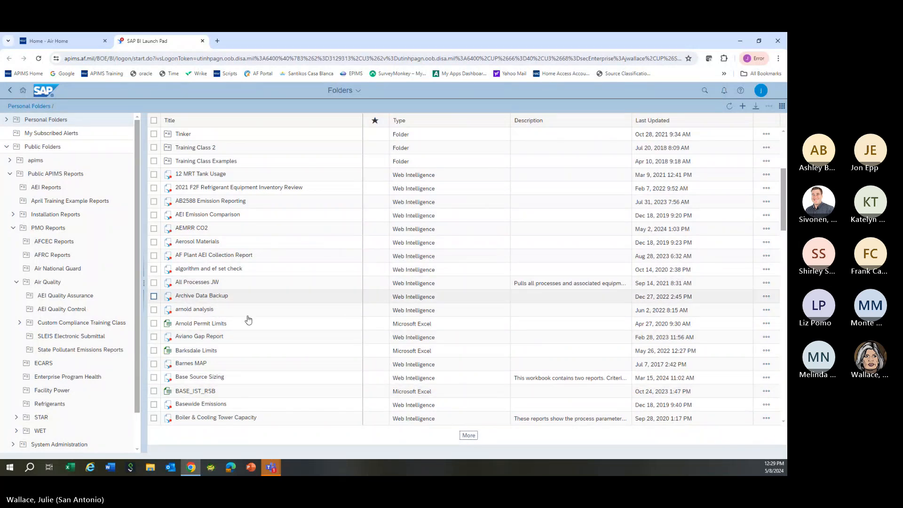
scroll(278, 403, "down", 10)
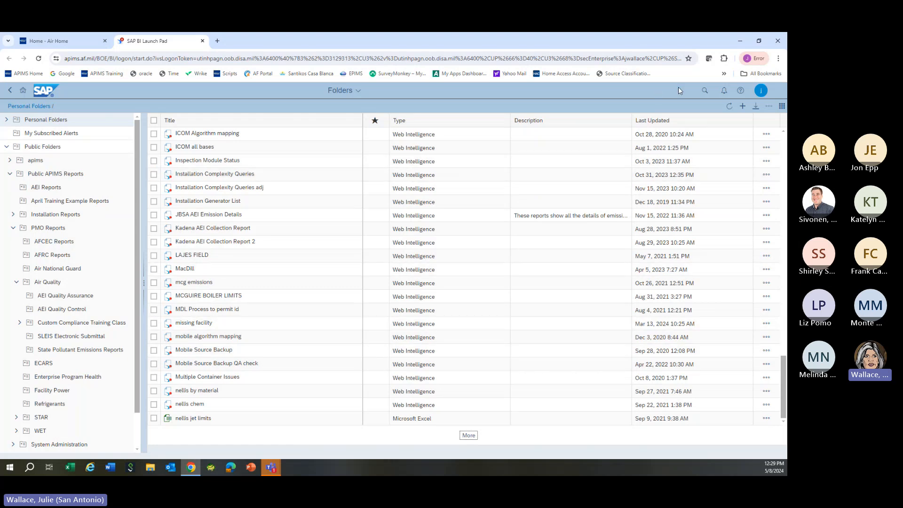
Step: Search the launch pad for "jw" and open the Active Stationary Sources with Equipment jw report
left_click(703, 93)
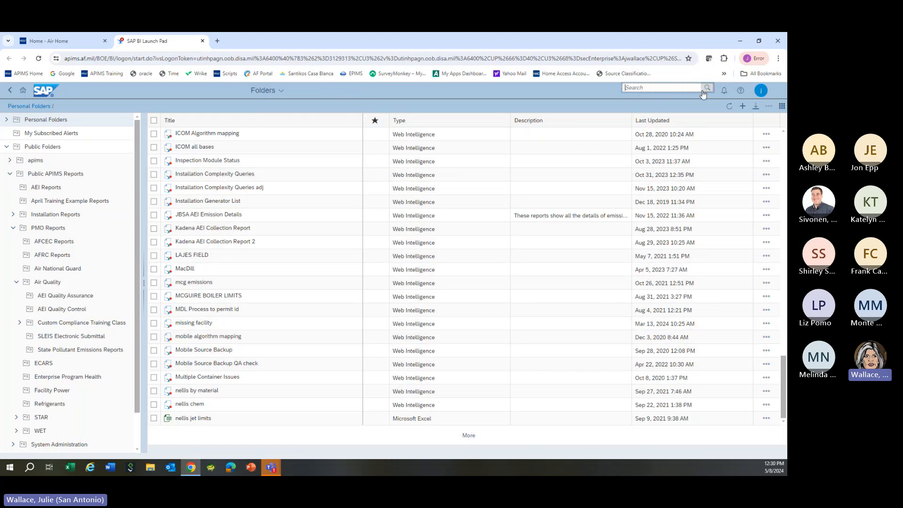
type("jw")
left_click(705, 93)
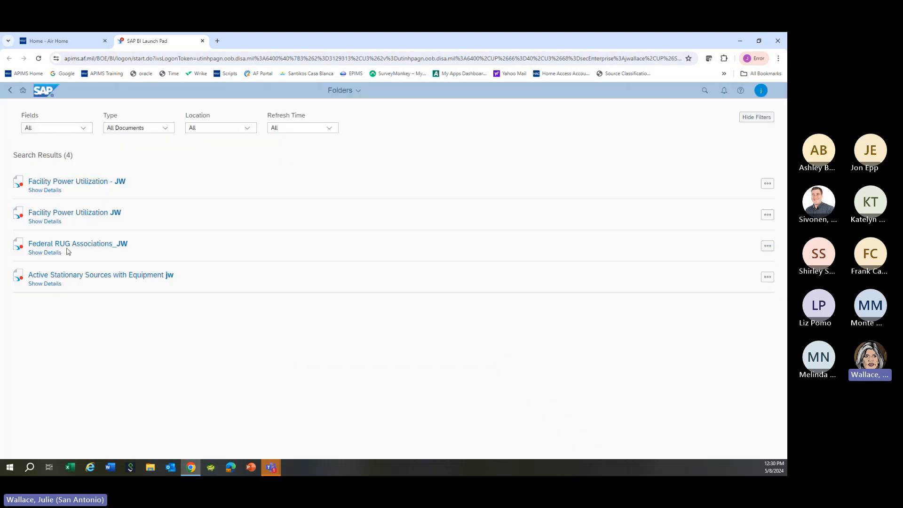
left_click(88, 278)
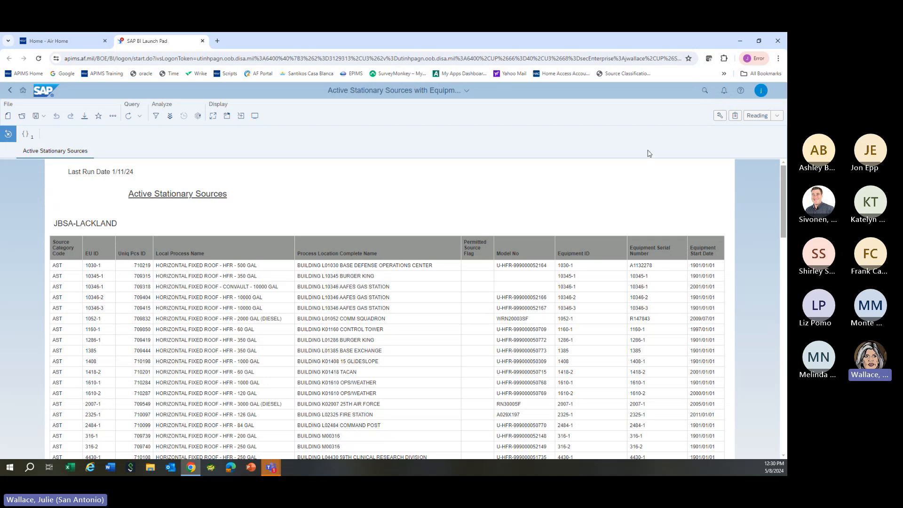
Step: Refresh the report from Design mode, clear JBSA-LACKLAND from the Facility Name prompt and load the list of available facilities
left_click(758, 116)
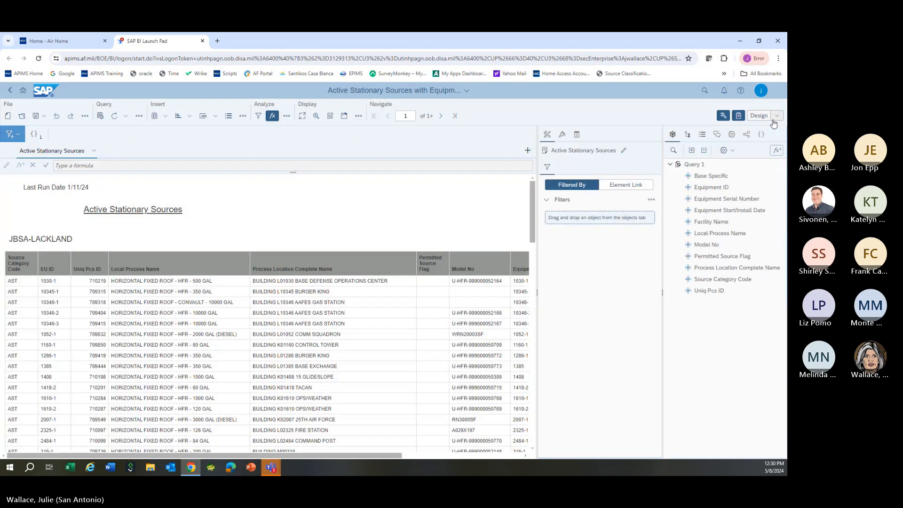
left_click(114, 115)
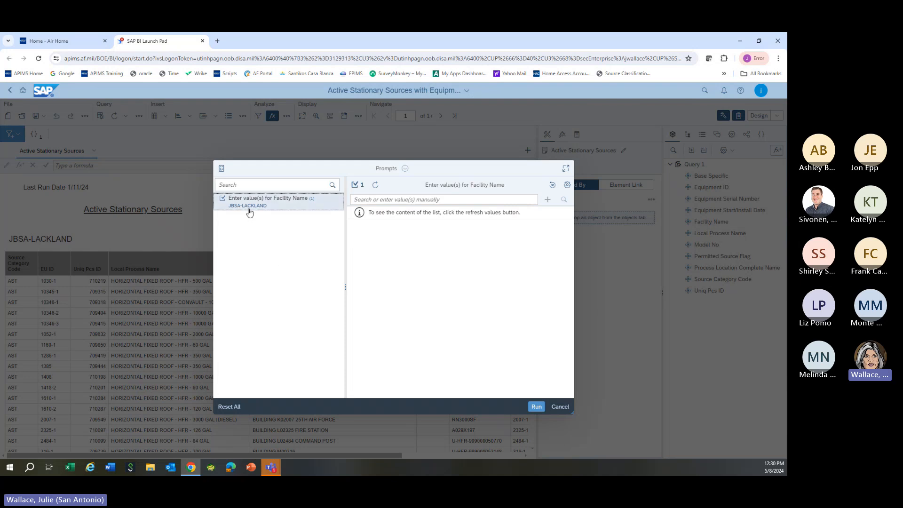
mouse_move(249, 213)
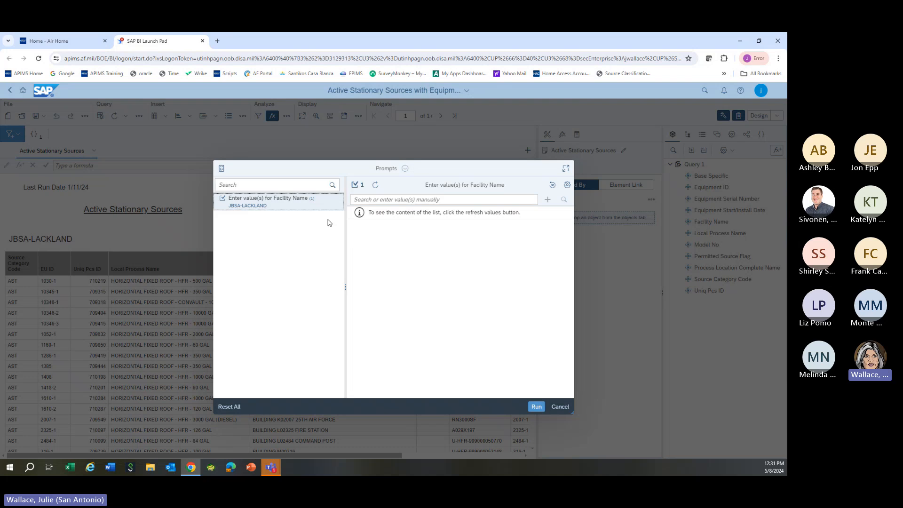
left_click(552, 191)
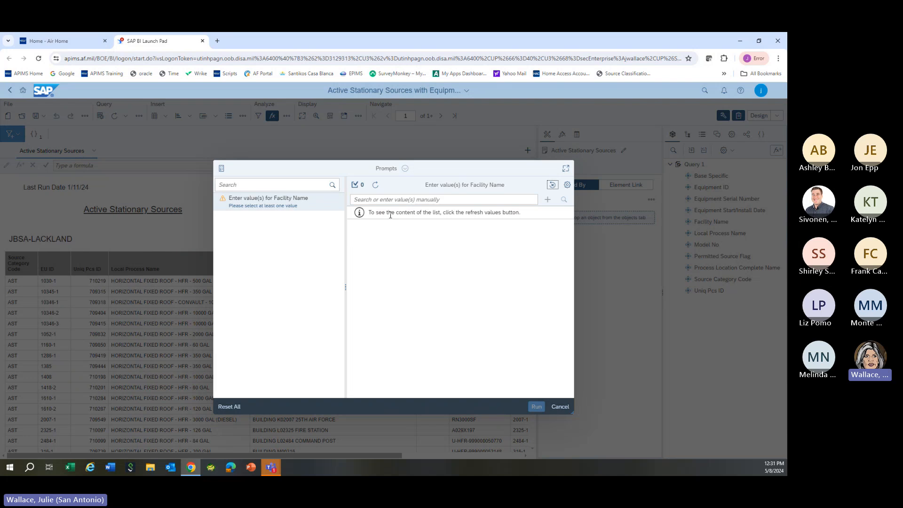
left_click(375, 187)
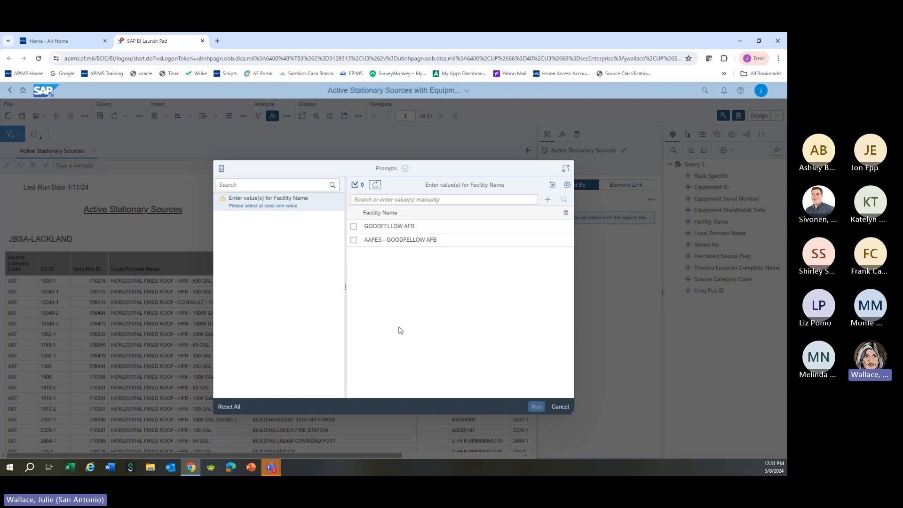
Step: Select only GOODFELLOW AFB as the Facility Name and run the report
left_click(354, 227)
left_click(354, 240)
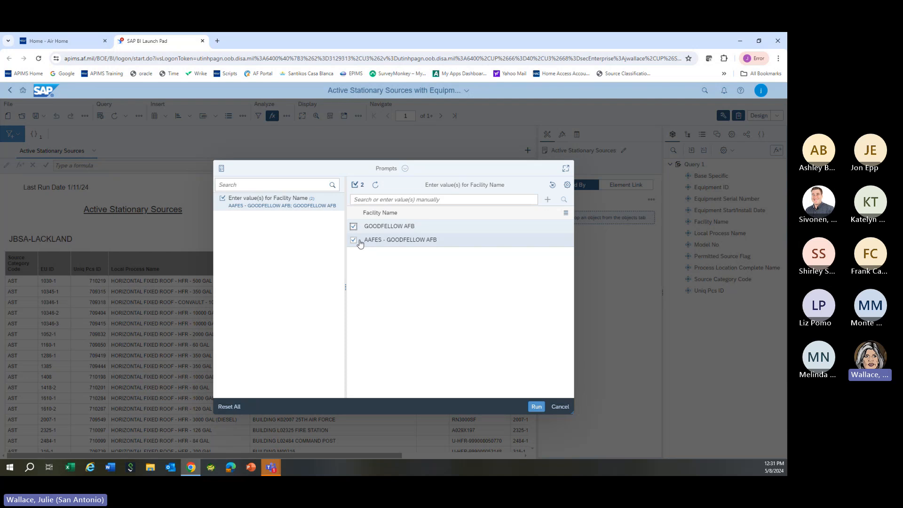
left_click(354, 240)
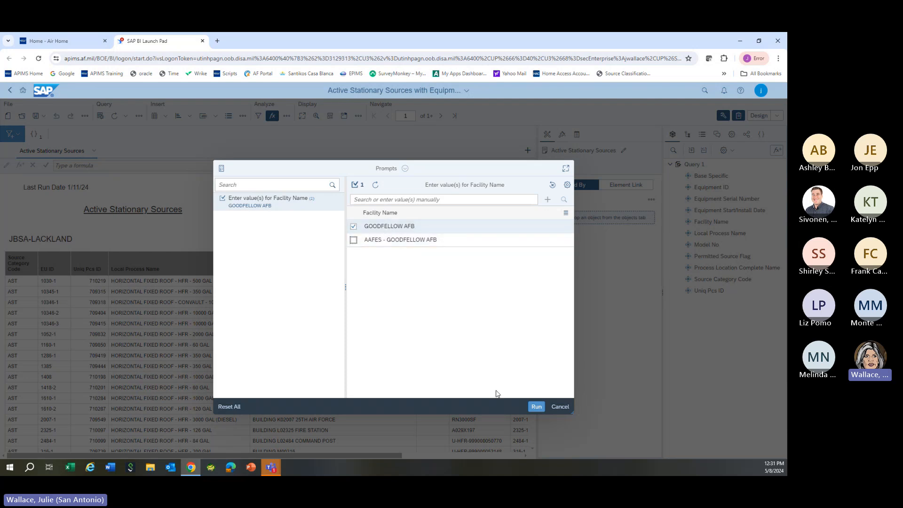
left_click(537, 407)
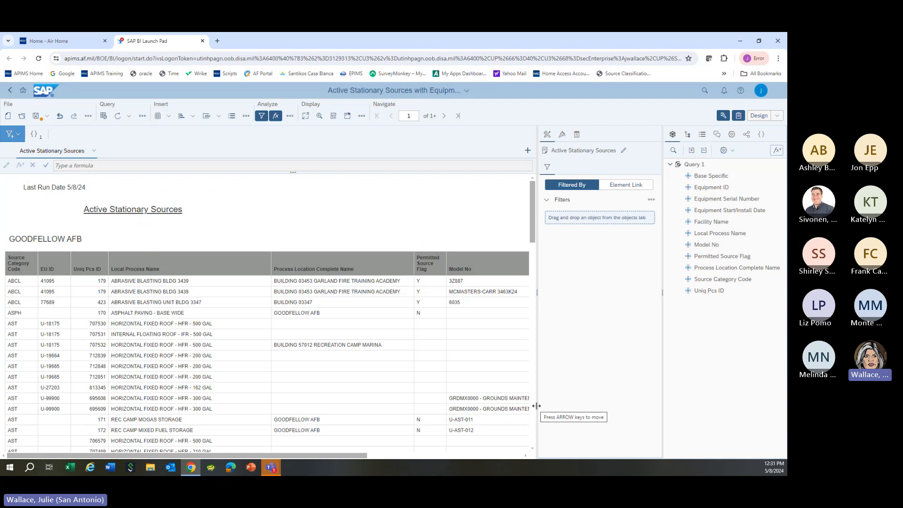
Step: Open the report's query for editing and filter the Emission Unit Details object tree by "bld"
left_click(359, 334)
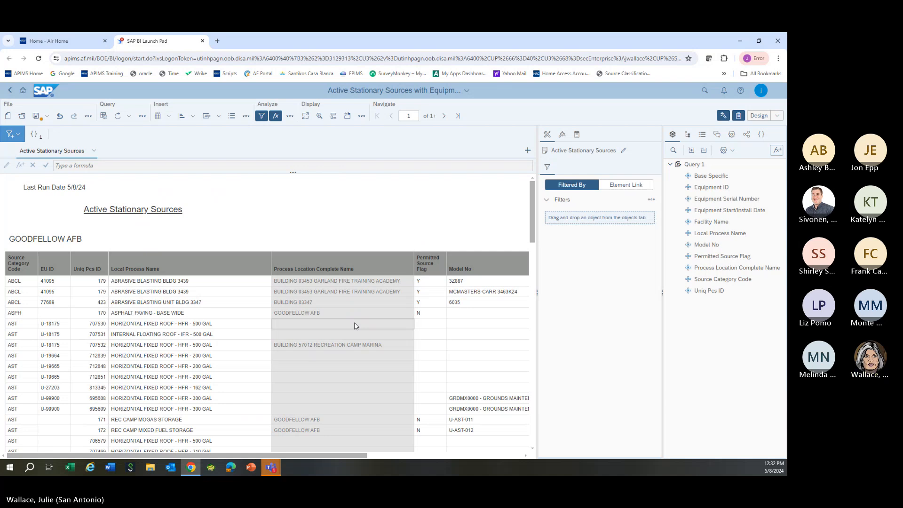
left_click(247, 346)
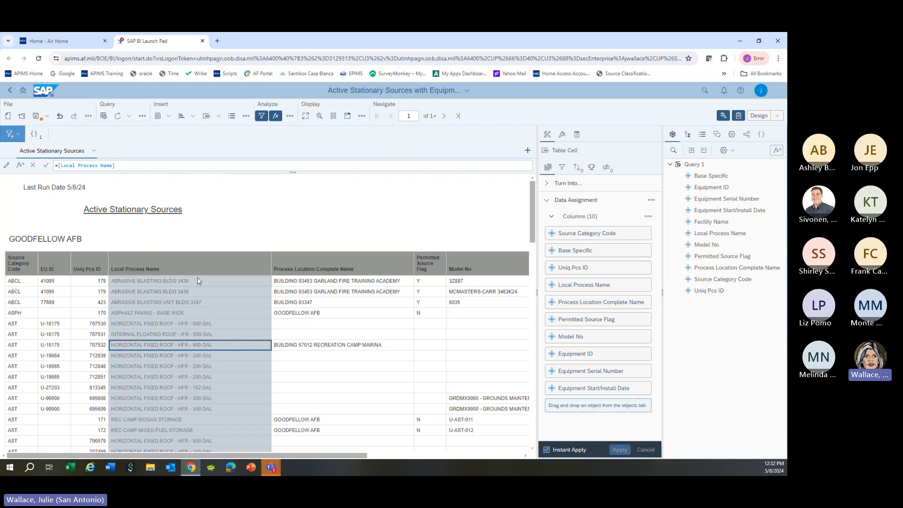
left_click(103, 116)
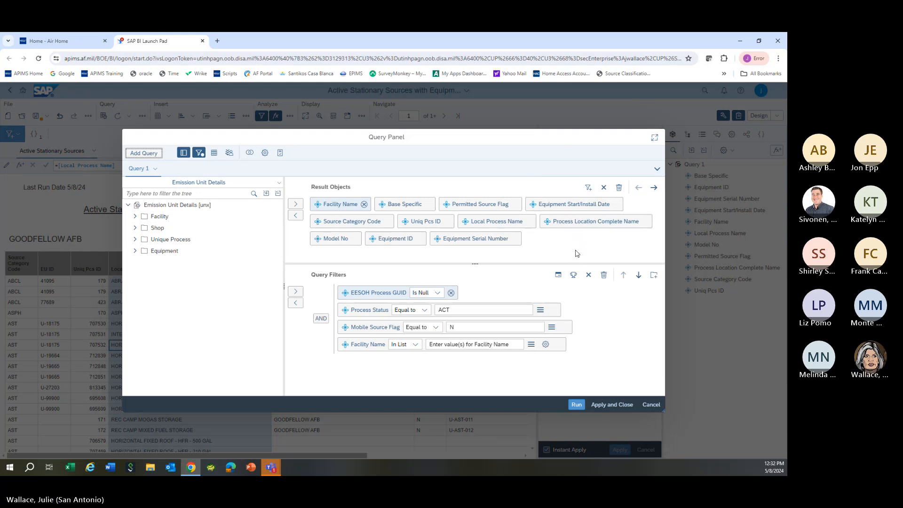
left_click(153, 192)
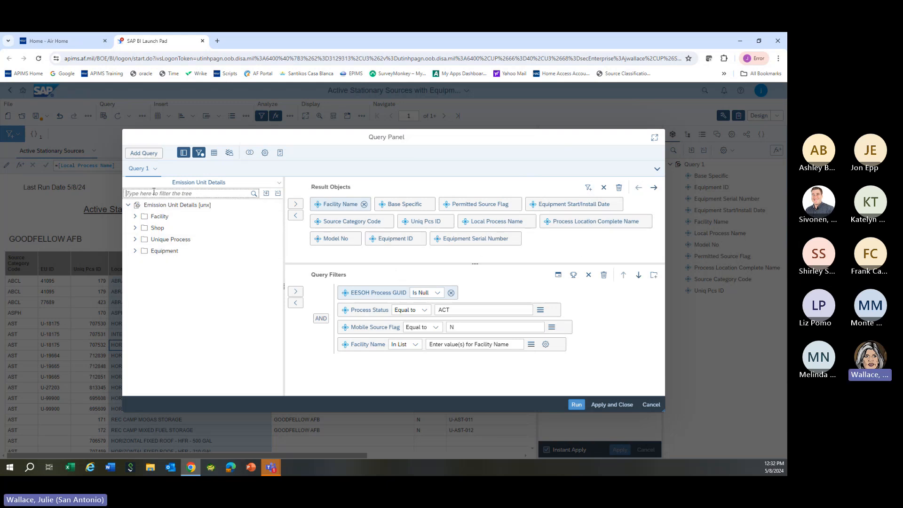
type("bld")
left_click(254, 194)
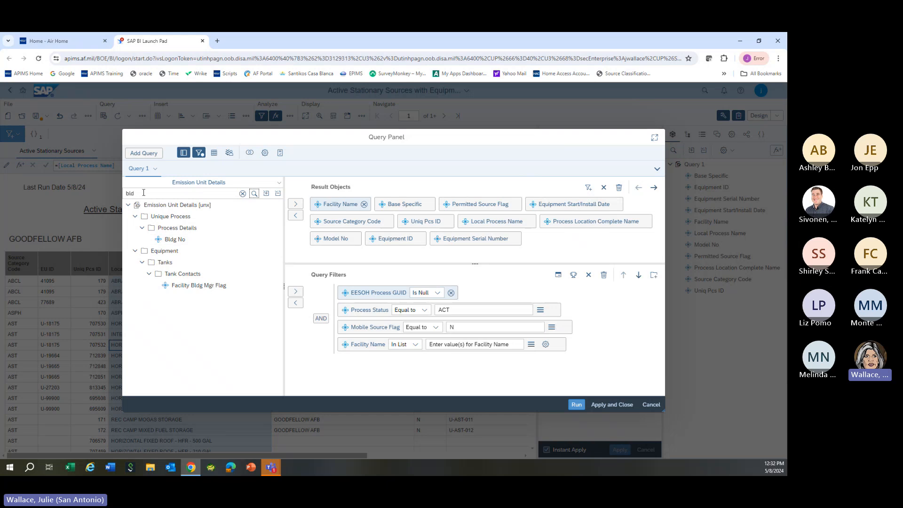
Step: Clear the tree filter, add Bldg No from Unique Process, Process Details to the result objects and run the query for GOODFELLOW AFB
left_click(243, 194)
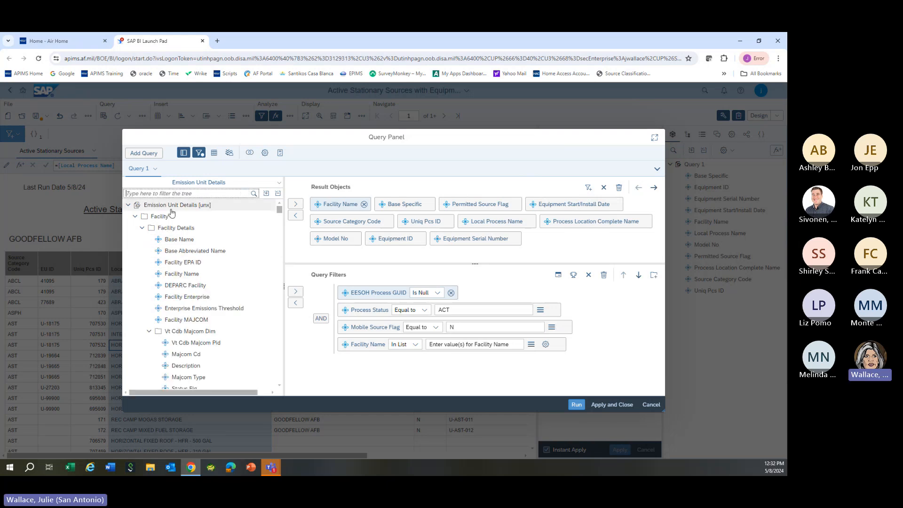
left_click(142, 227)
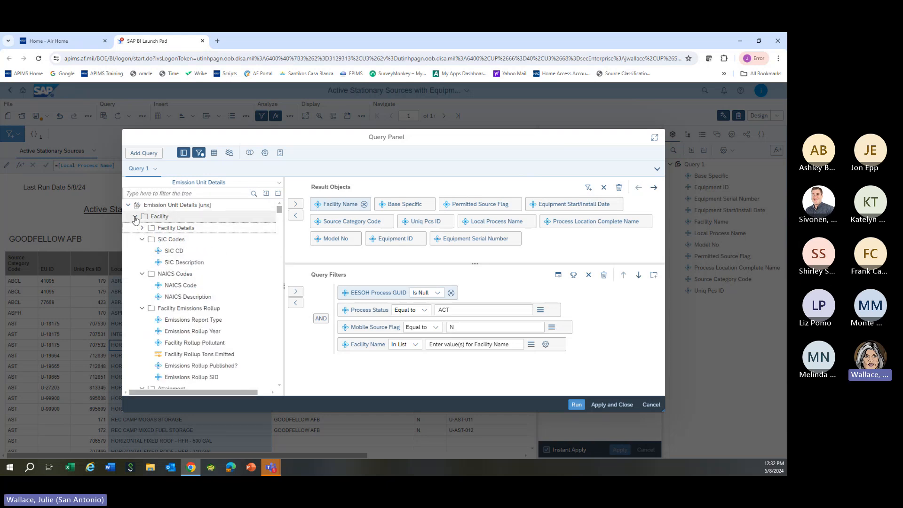
left_click(136, 217)
left_click(135, 227)
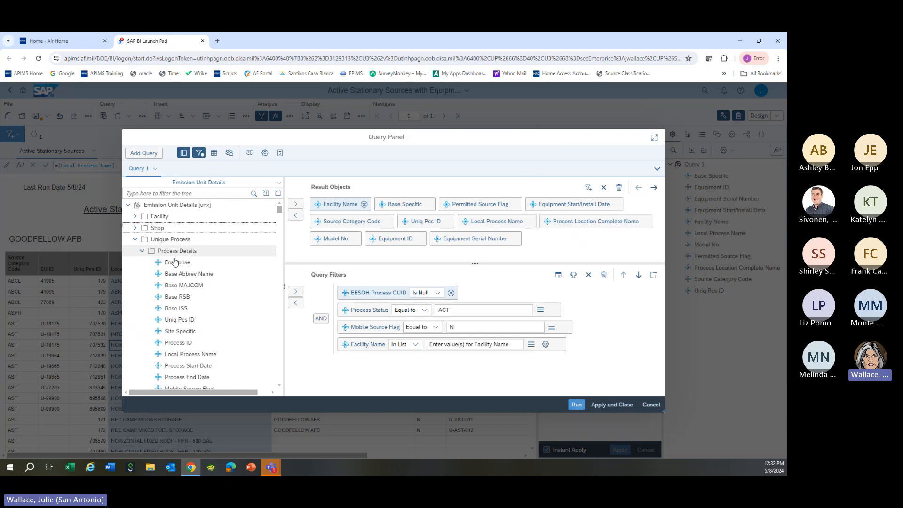
scroll(180, 329, "down", 3)
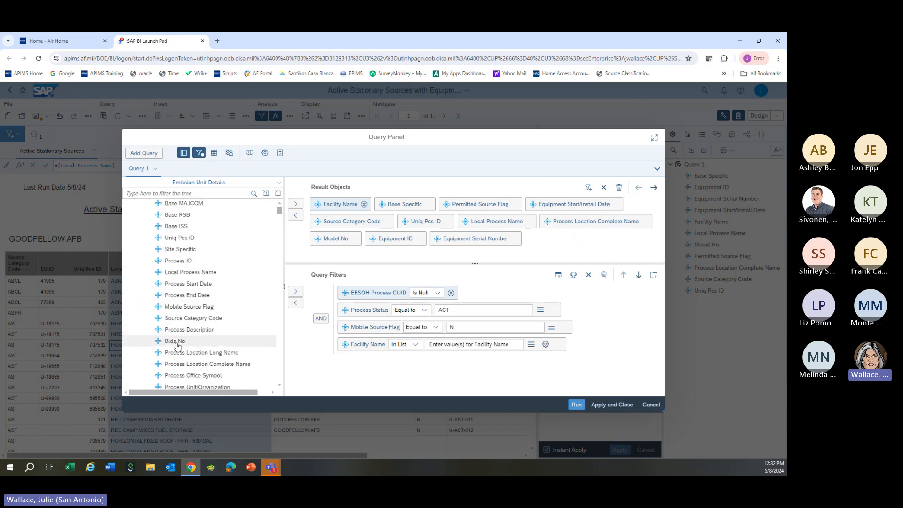
left_click(177, 345)
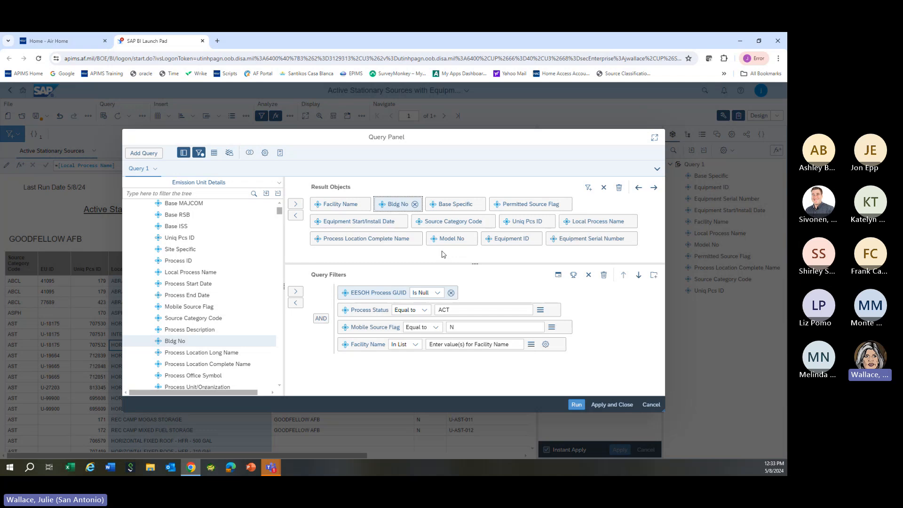
left_click(577, 405)
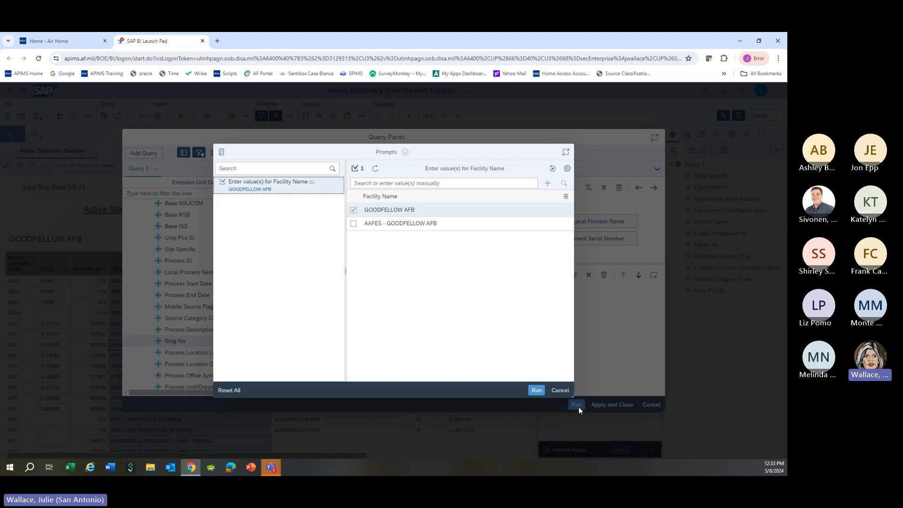
left_click(540, 391)
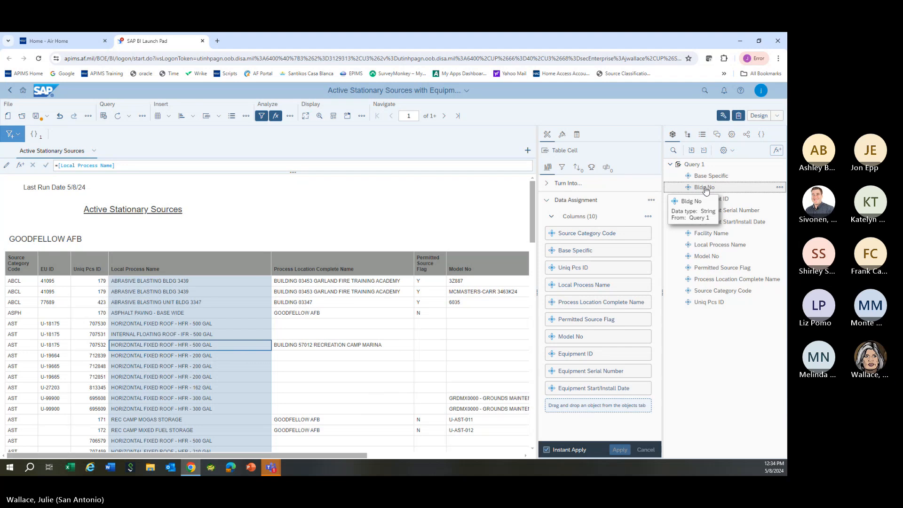
Step: Add Bldg No as a report table column between Local Process Name and Process Location Complete Name
left_click_drag(706, 189, 616, 310)
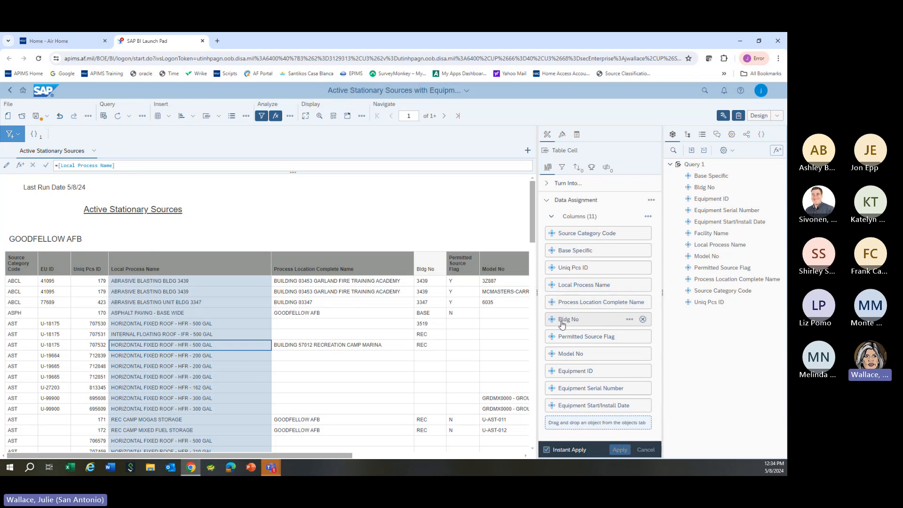
left_click_drag(561, 325, 560, 303)
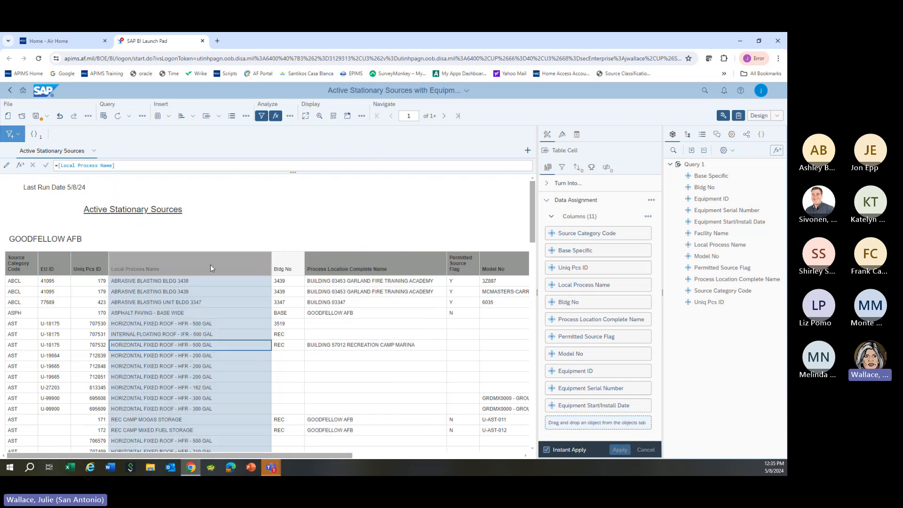
left_click(207, 266)
left_click(89, 266)
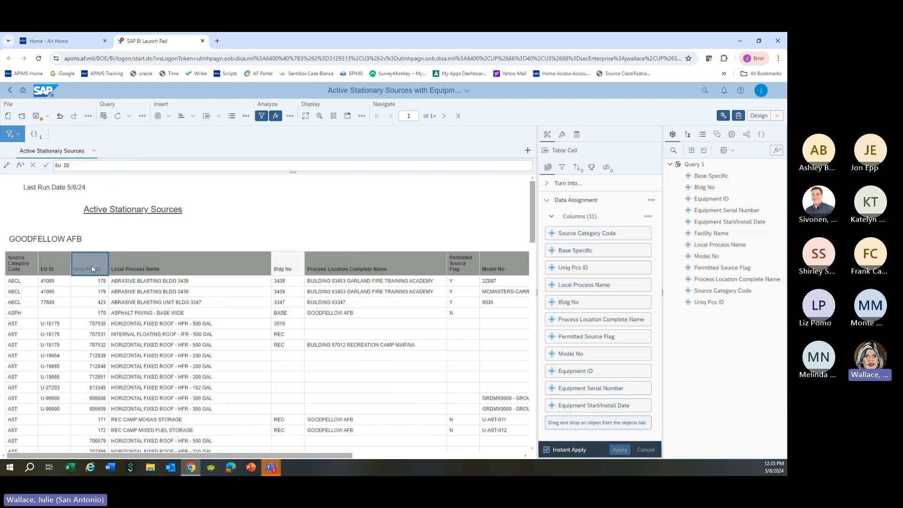
left_click(134, 264)
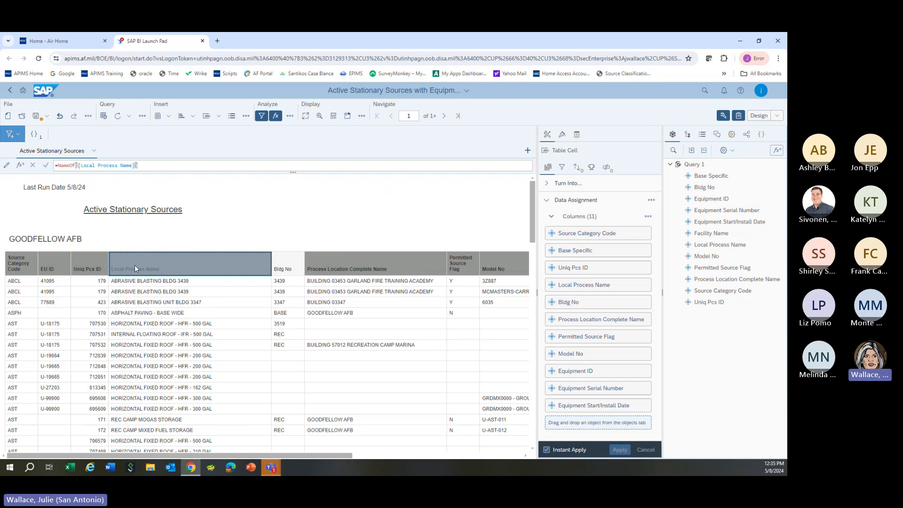
Step: Review the display, border, text and size formatting options of the Bldg No header cell
left_click(286, 264)
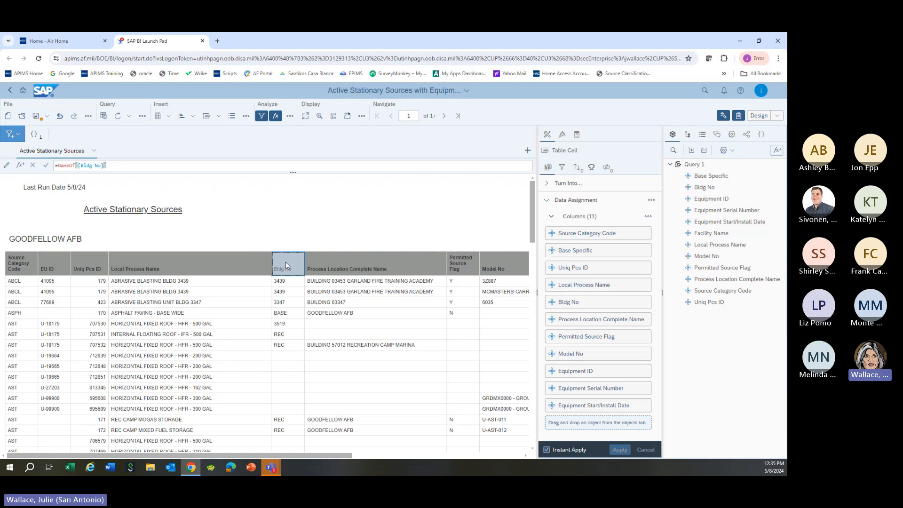
left_click(563, 136)
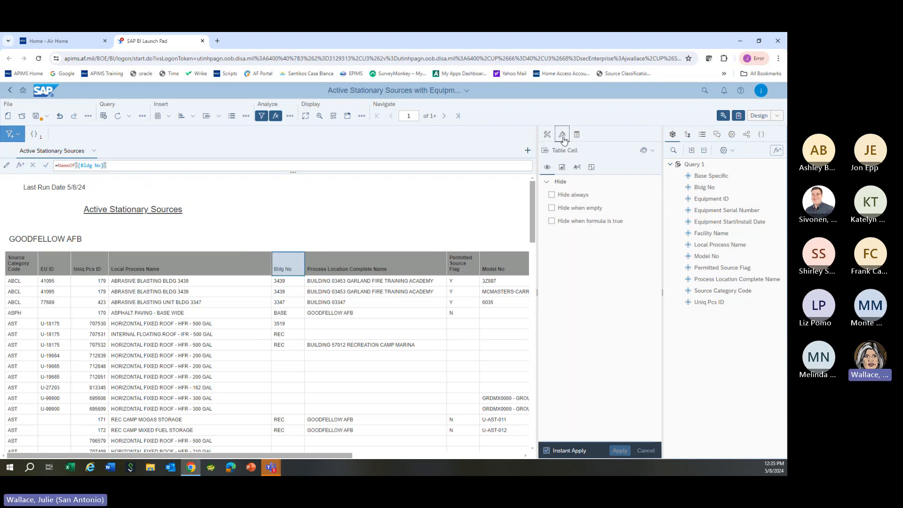
left_click(562, 169)
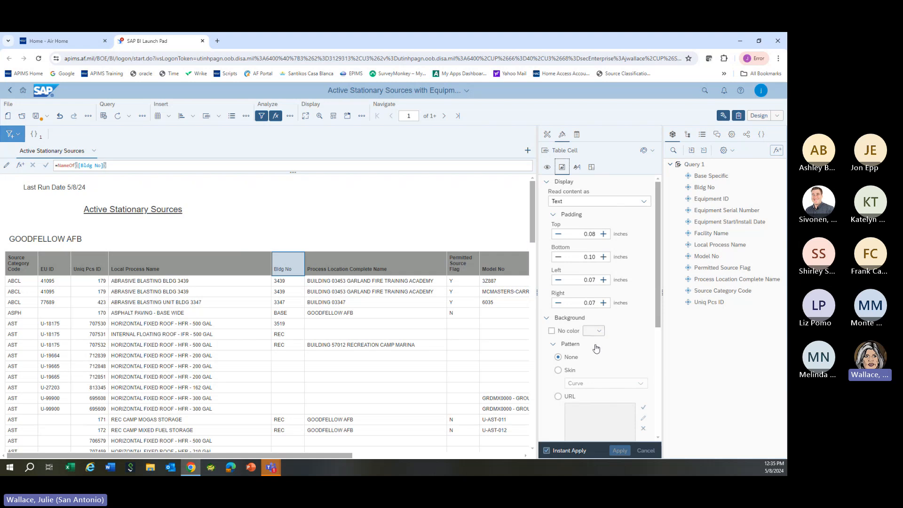
scroll(578, 357, "down", 5)
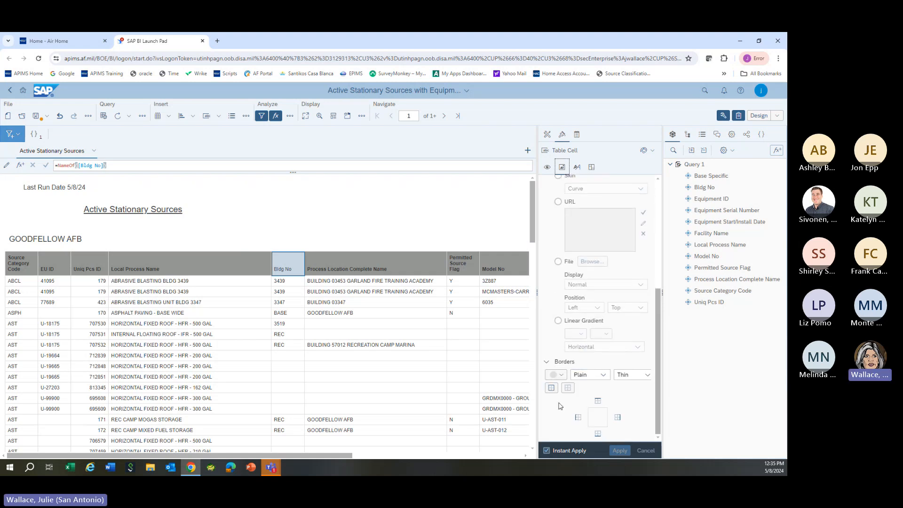
left_click(577, 168)
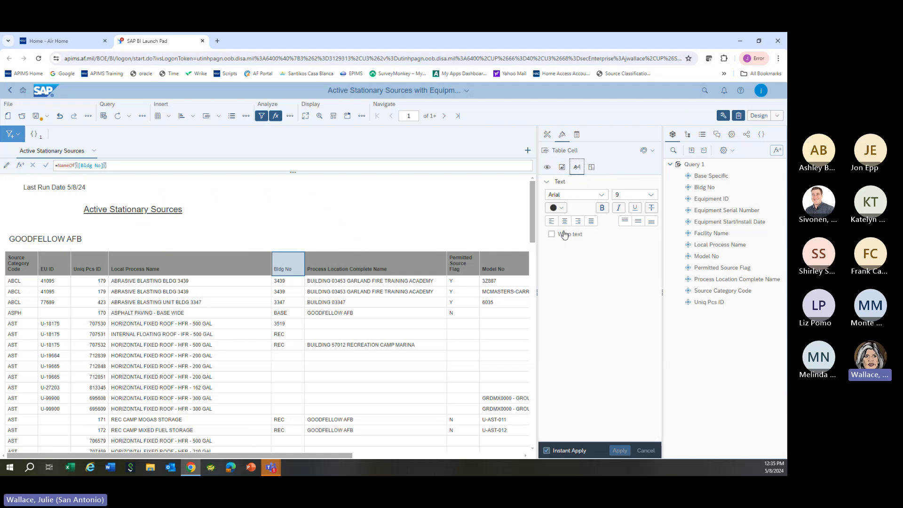
left_click(592, 168)
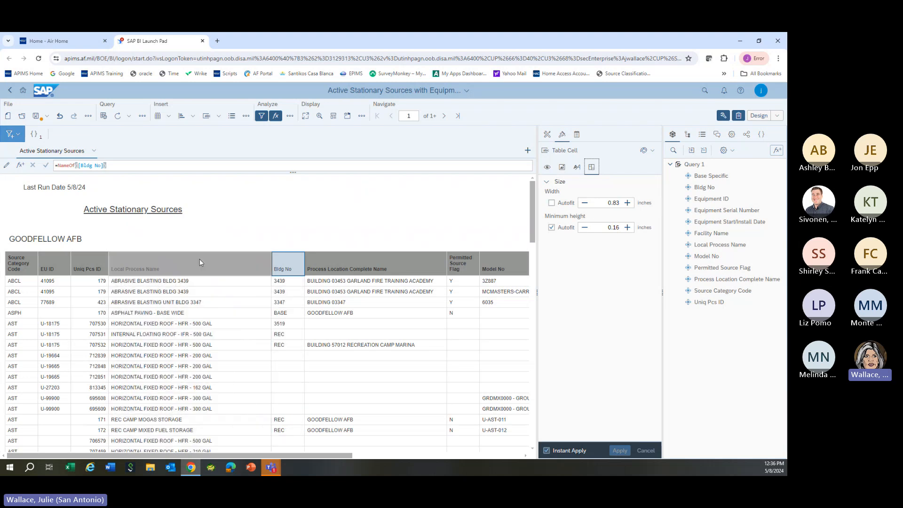
Step: Copy the format of the Local Process Name header onto the Bldg No header cell with Copy Format
left_click(185, 263)
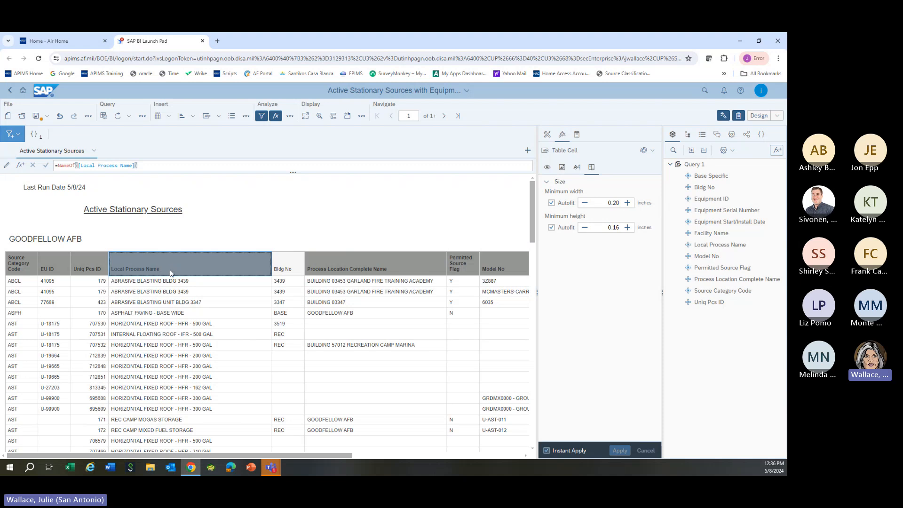
left_click(652, 151)
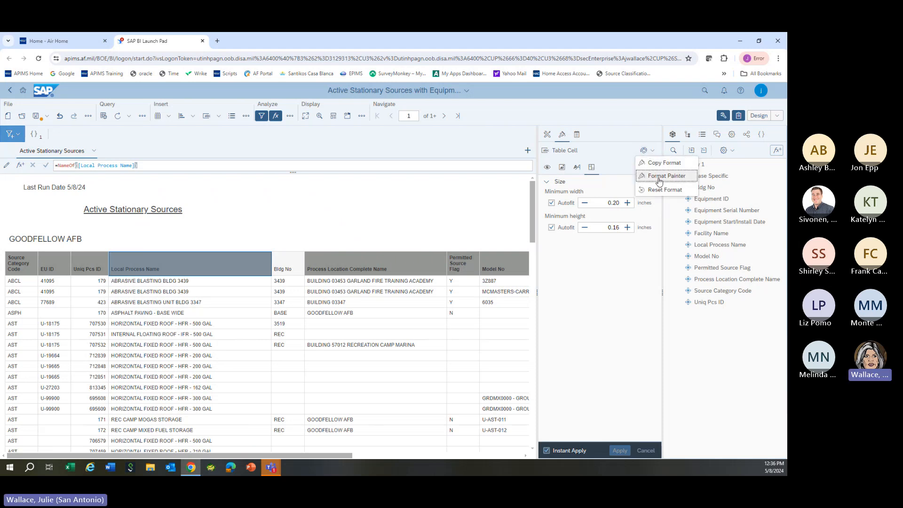
left_click(660, 164)
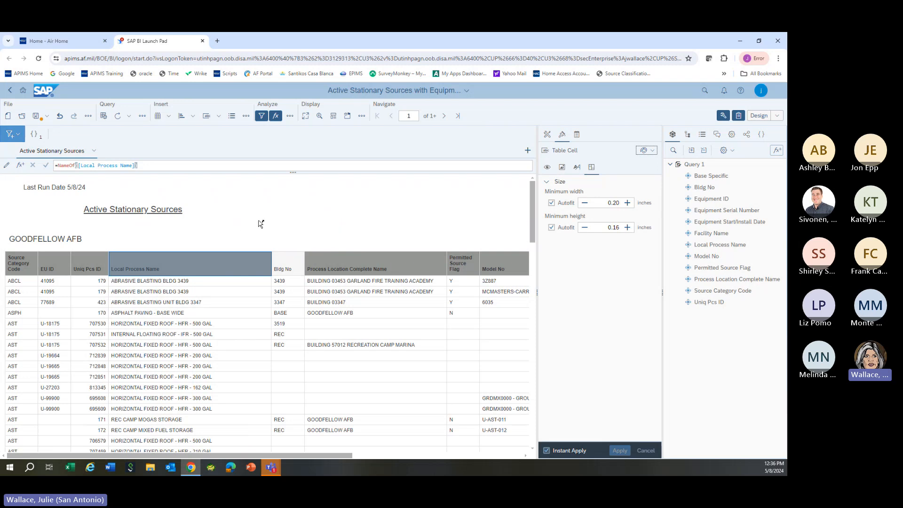
left_click(287, 266)
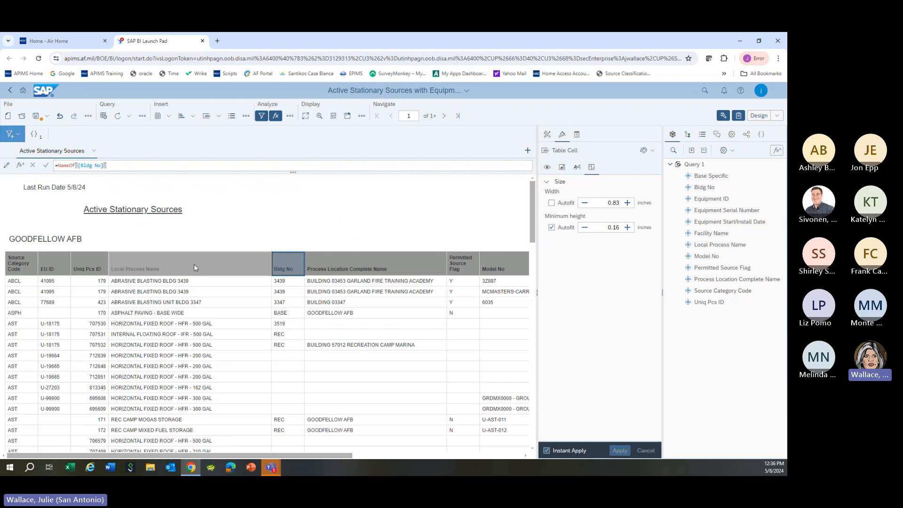
left_click(297, 218)
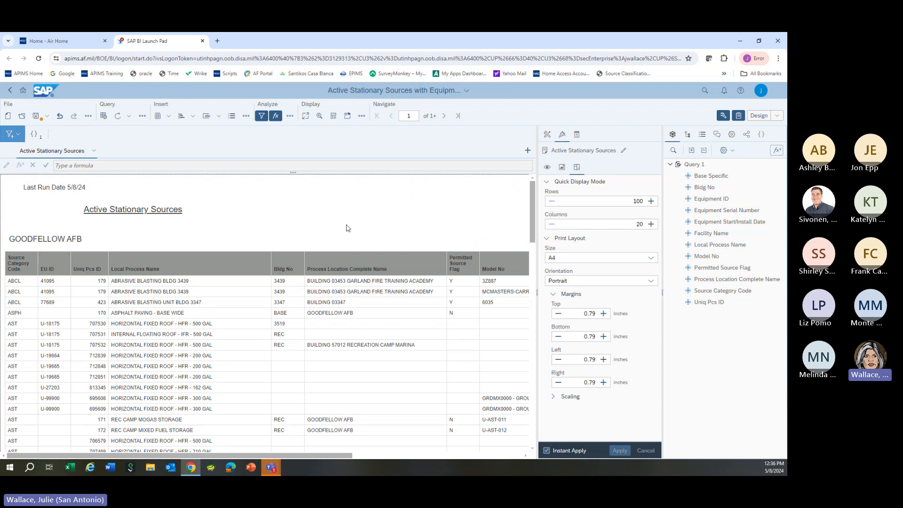
left_click(169, 325)
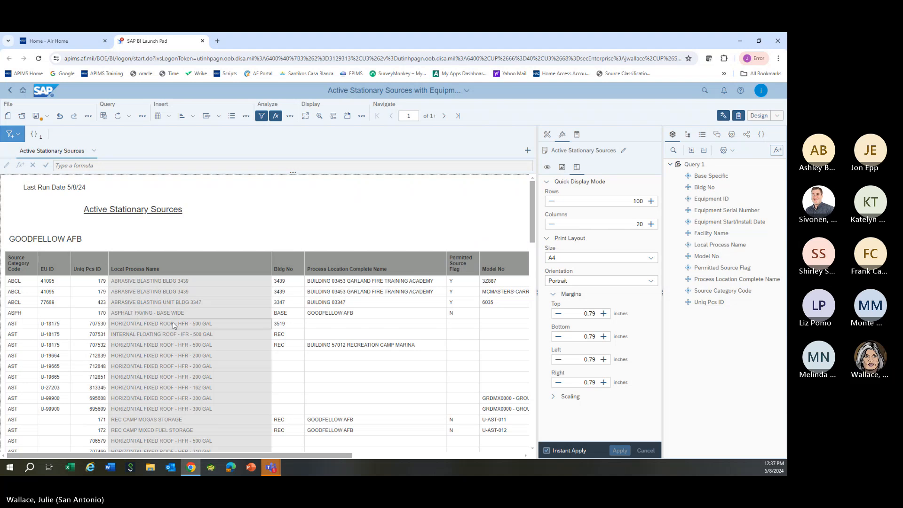
left_click(174, 320)
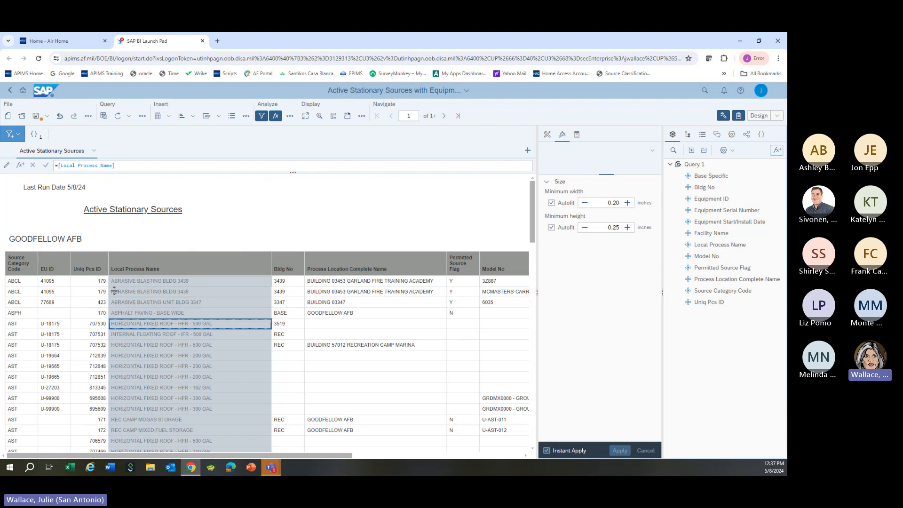
left_click(100, 292)
left_click(272, 292)
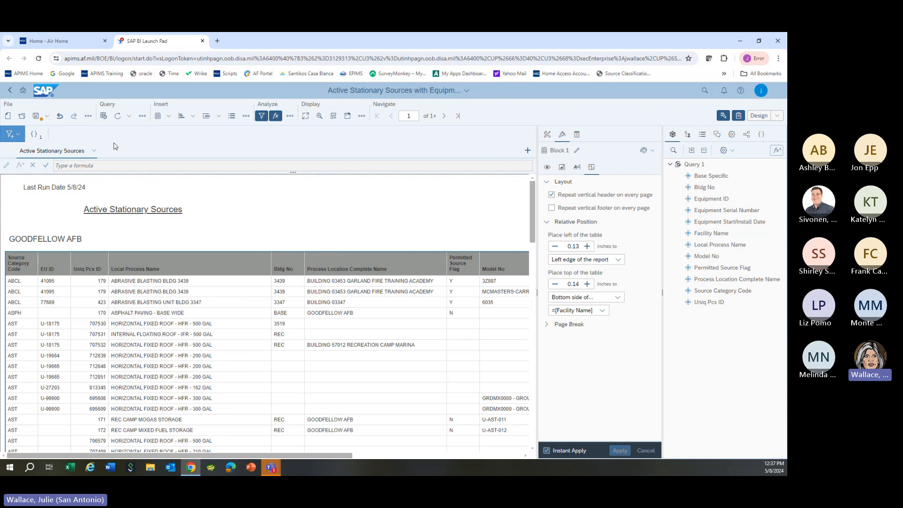
Step: Look at the additional file actions, view the report in Reading mode and return to Design mode
left_click(88, 118)
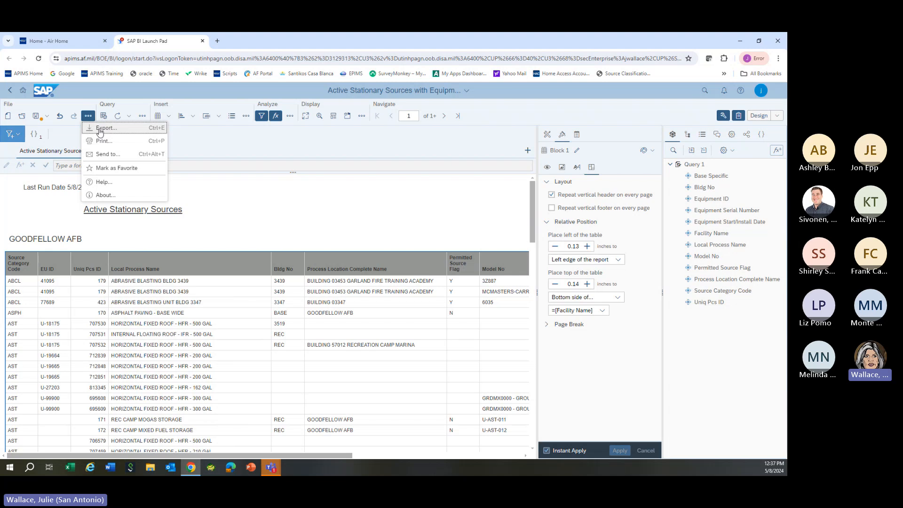
left_click(227, 140)
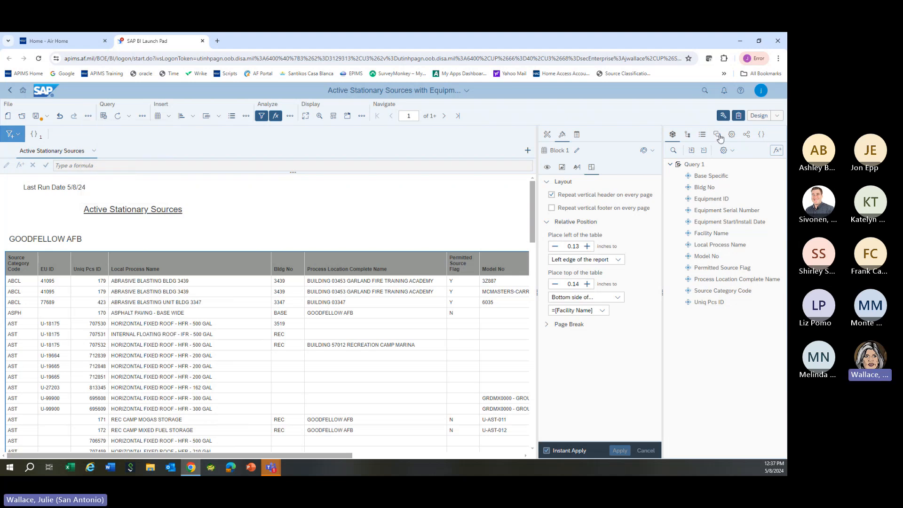
left_click(758, 120)
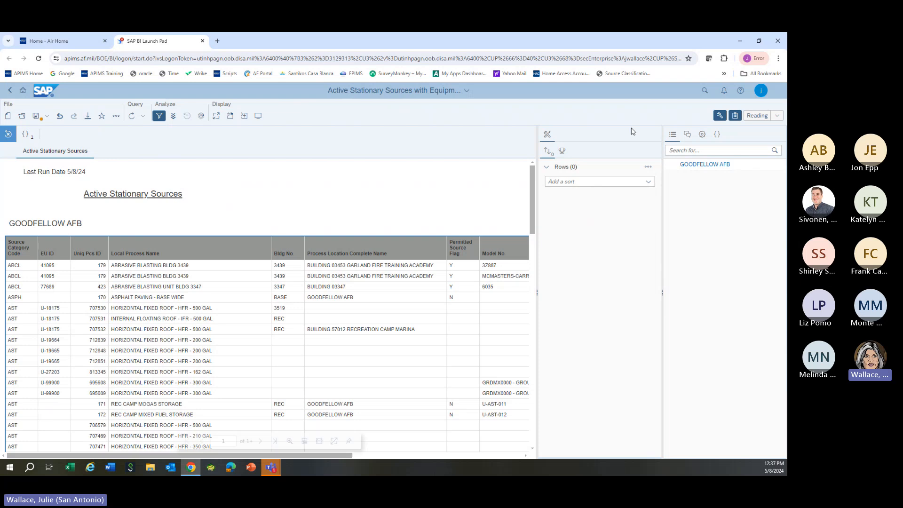
left_click(745, 119)
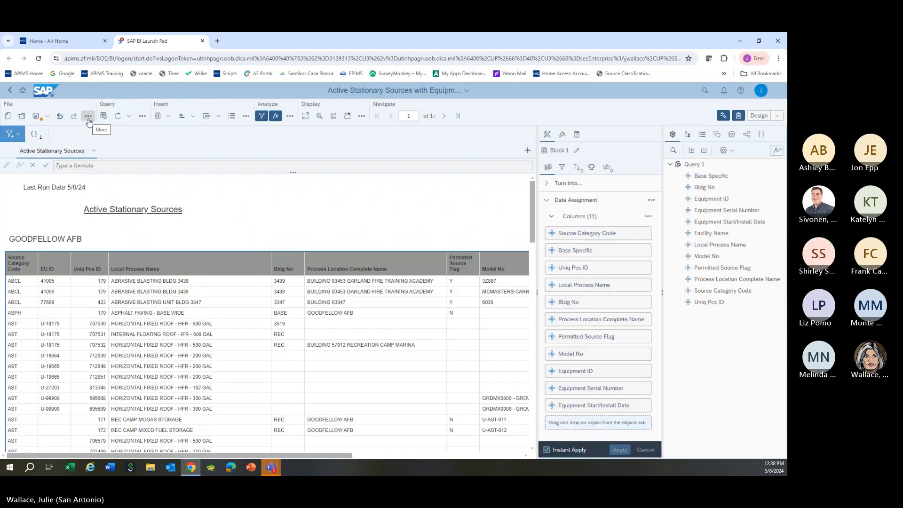
Step: Export the Active Stationary Sources report to Excel with all reports selected and open the downloaded workbook
left_click(88, 119)
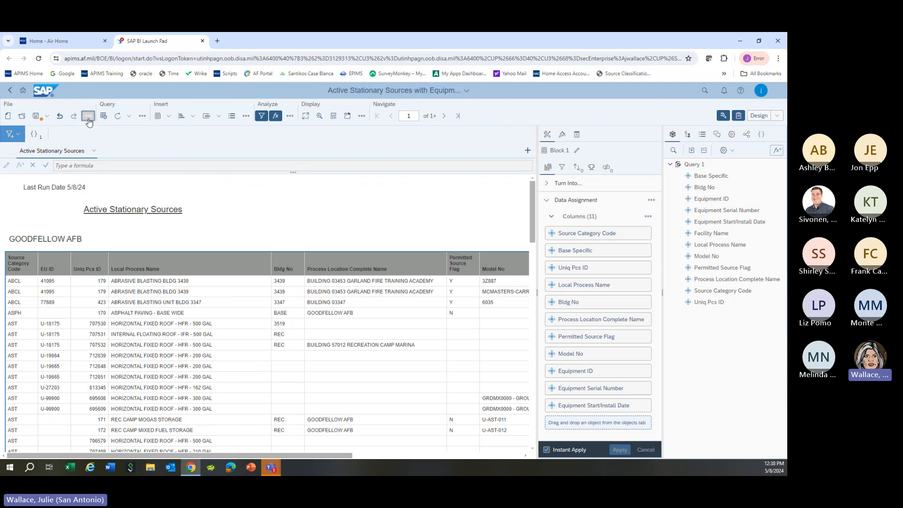
left_click(97, 131)
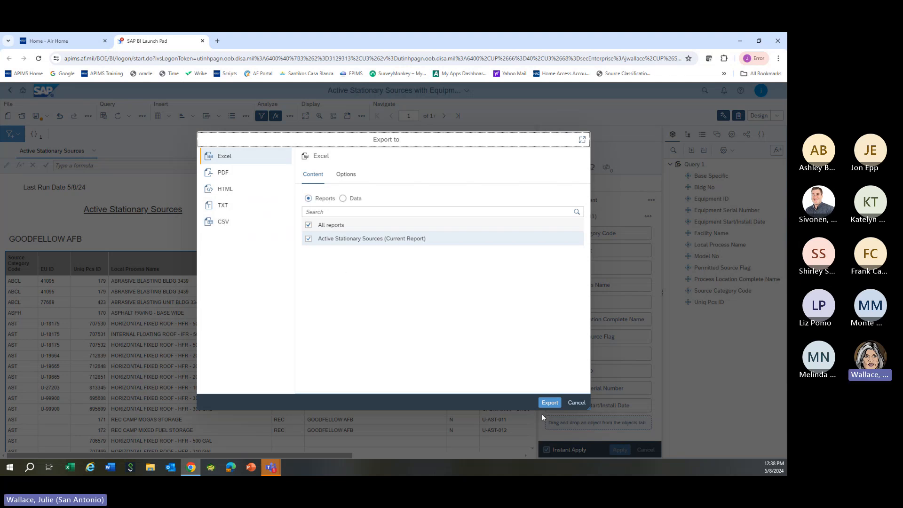
left_click(550, 403)
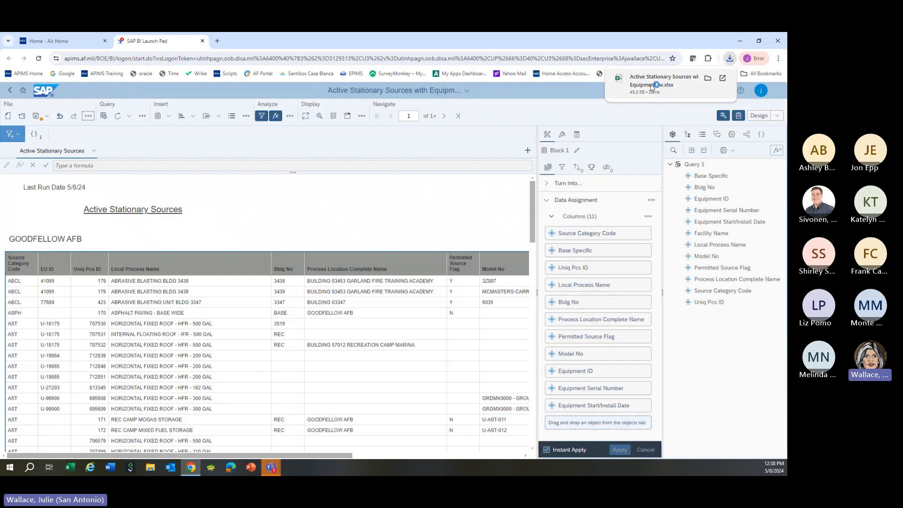
left_click(651, 86)
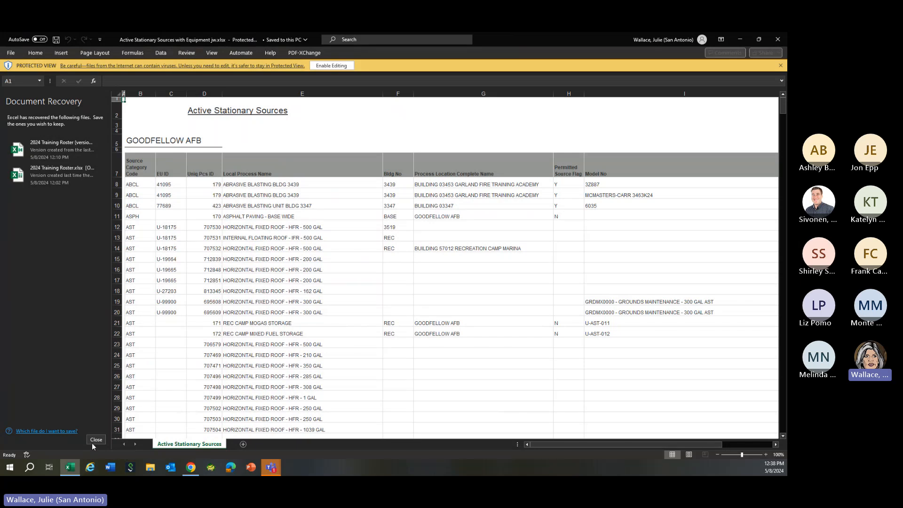
Step: Enable editing of the exported workbook and look over its Active Stationary Sources rows for GOODFELLOW AFB
left_click(96, 439)
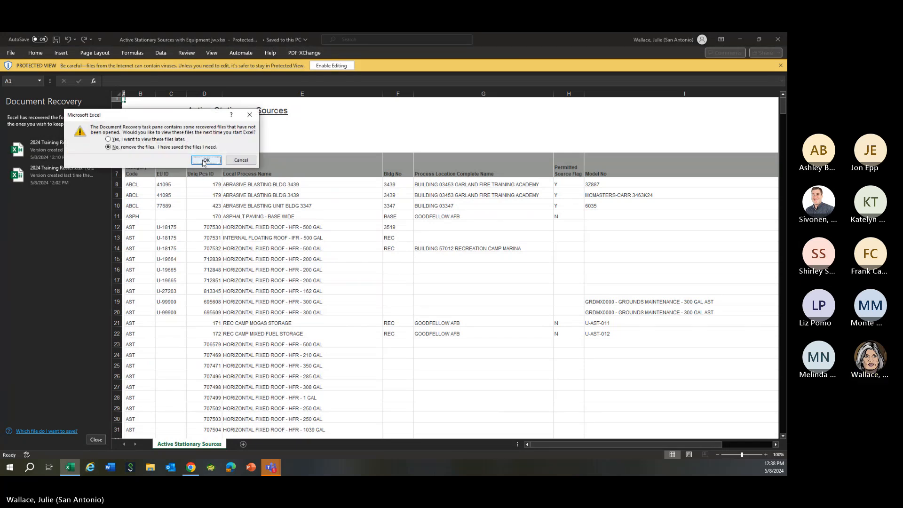
left_click(240, 160)
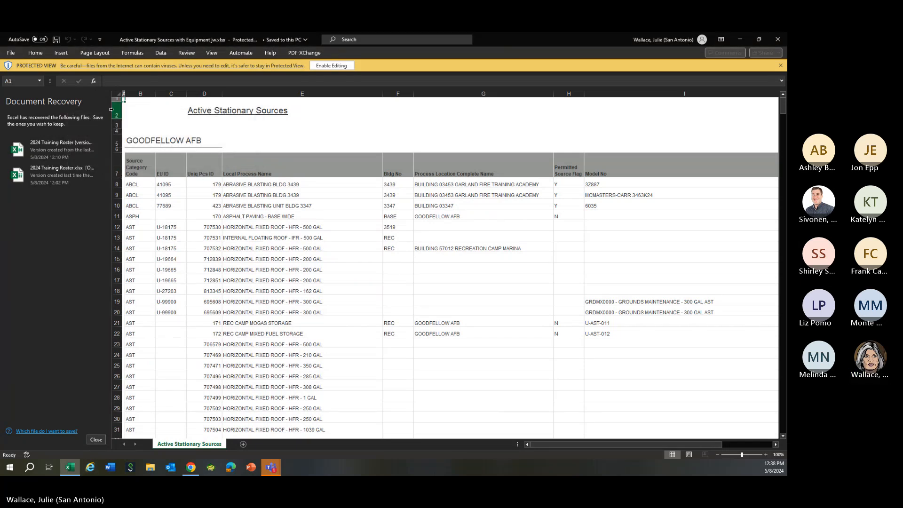
left_click(331, 66)
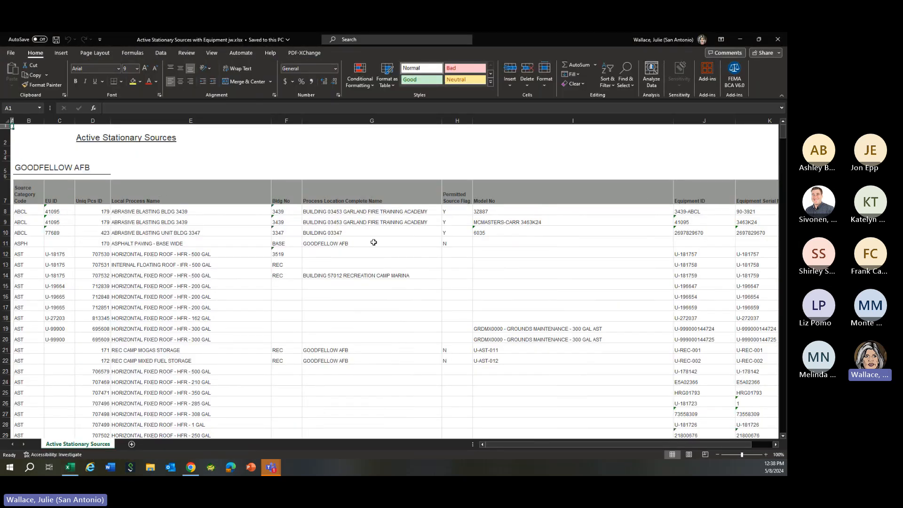
scroll(389, 359, "down", 7)
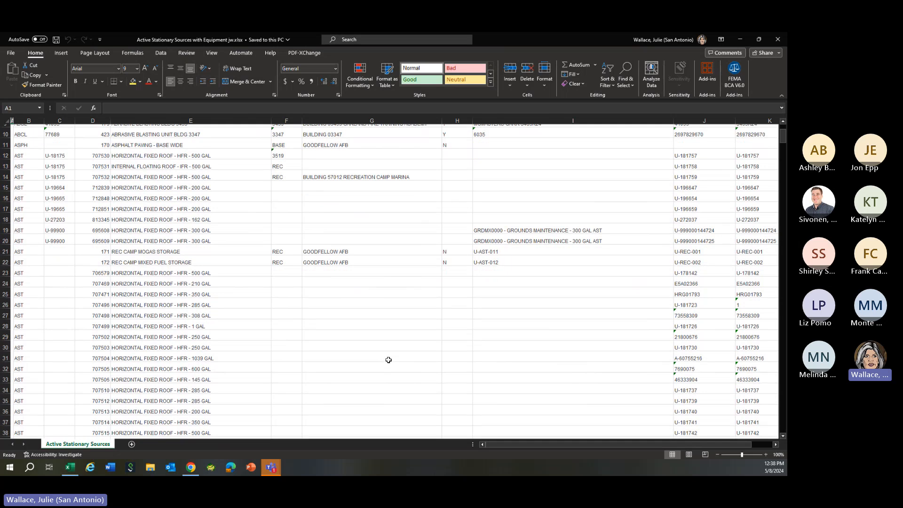
scroll(388, 360, "up", 7)
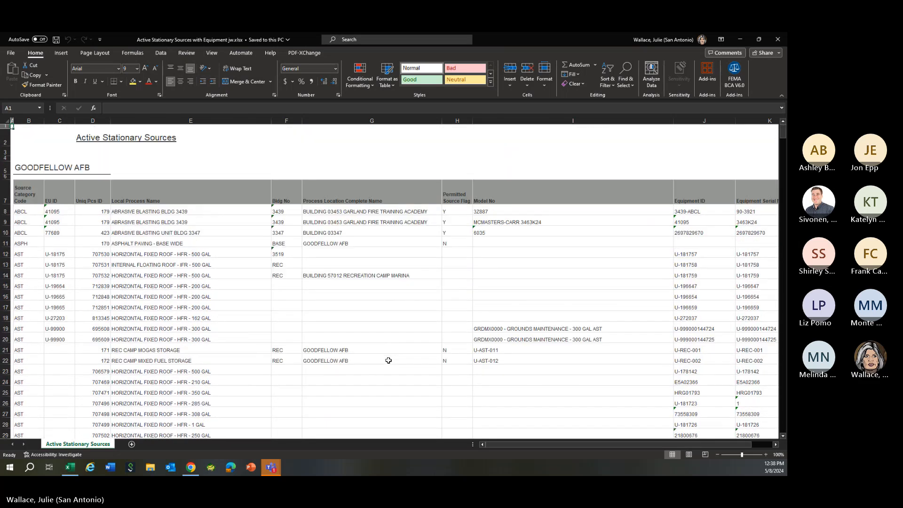
Step: Close the exported workbook, choosing "Yes, I want to view these files later" for the recovered files
left_click(778, 39)
left_click(121, 147)
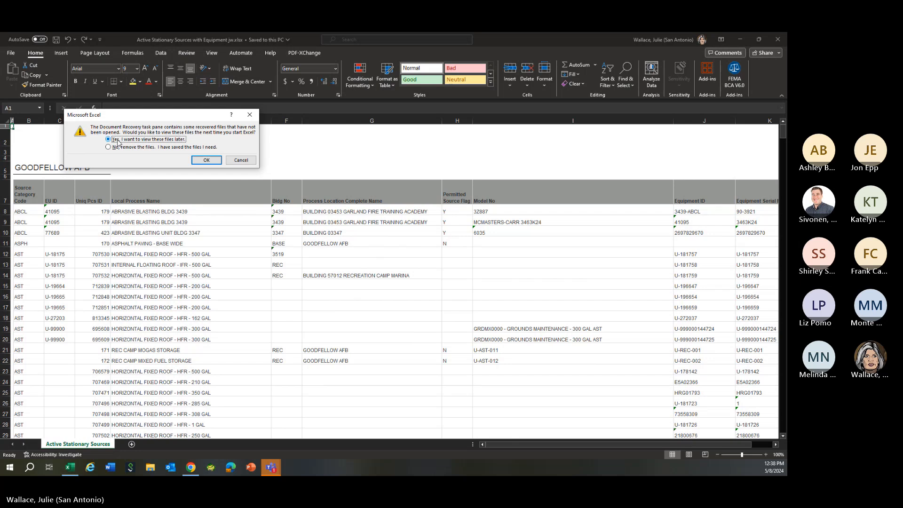
left_click(207, 161)
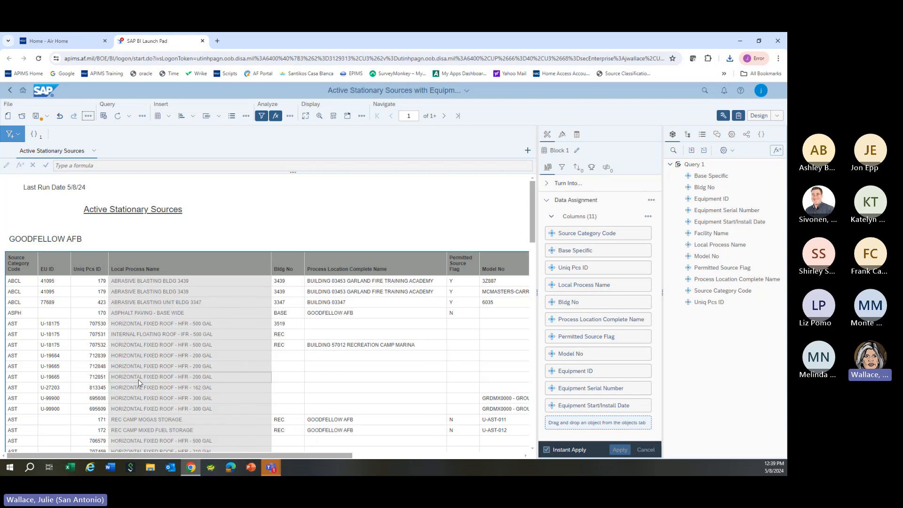
Step: Start opening another Web Intelligence document and browse the public folders to Public APIMS Reports > PMO Reports > Air Quality
left_click(22, 116)
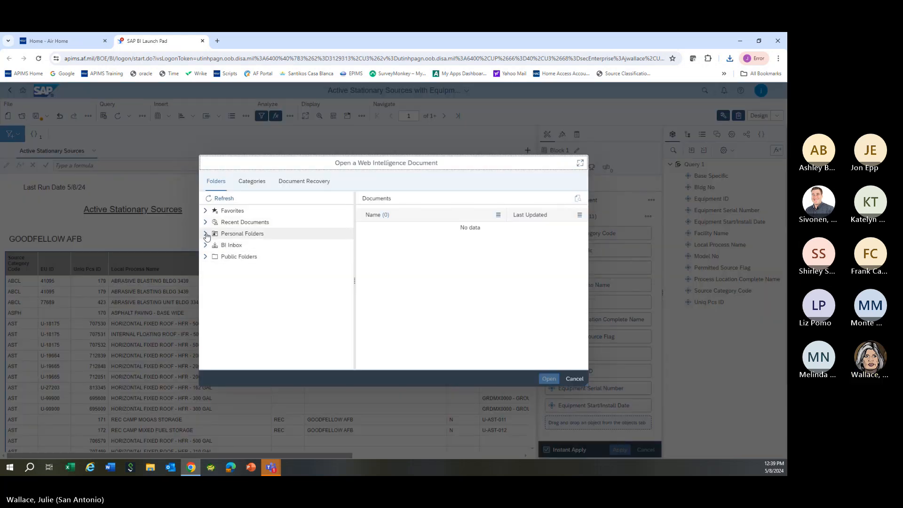
left_click(205, 257)
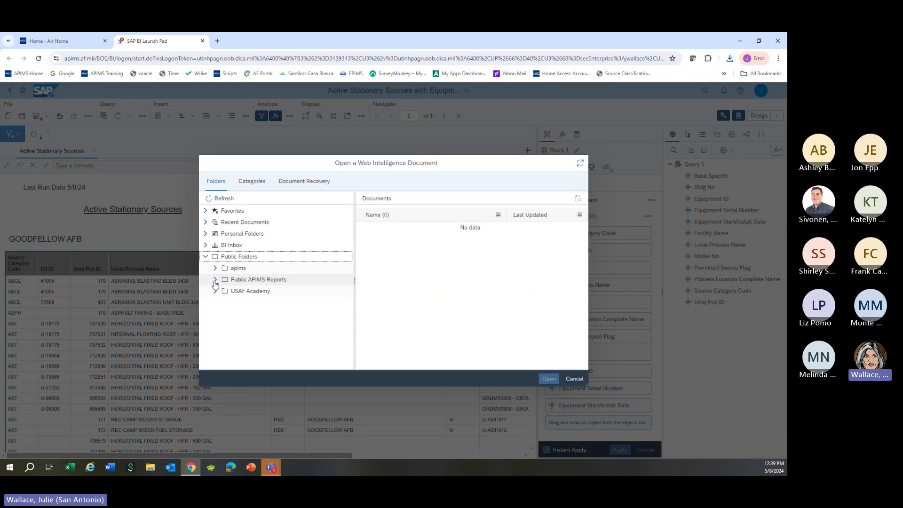
left_click(215, 280)
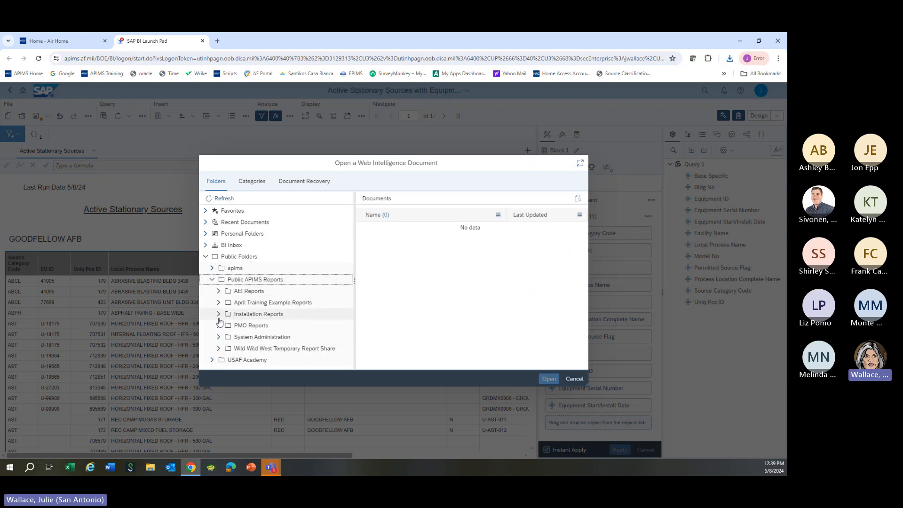
left_click(218, 325)
scroll(247, 340, "down", 1)
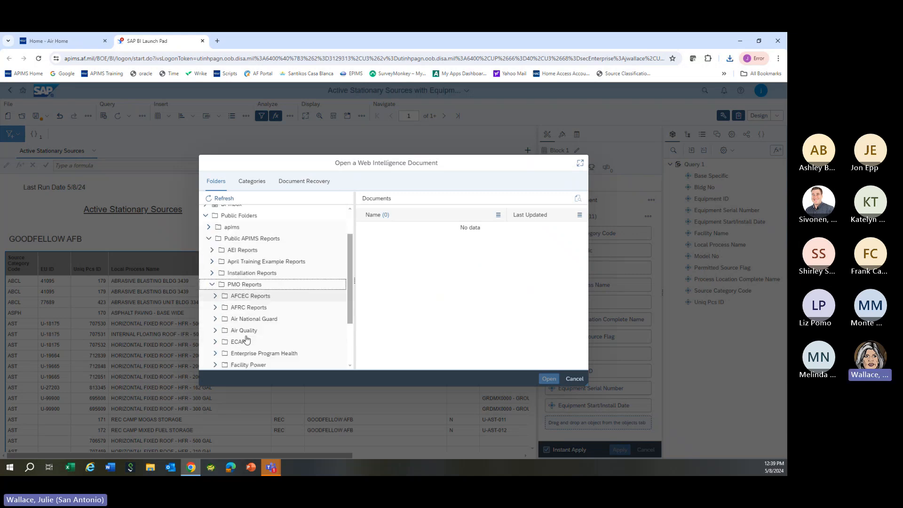
left_click(214, 330)
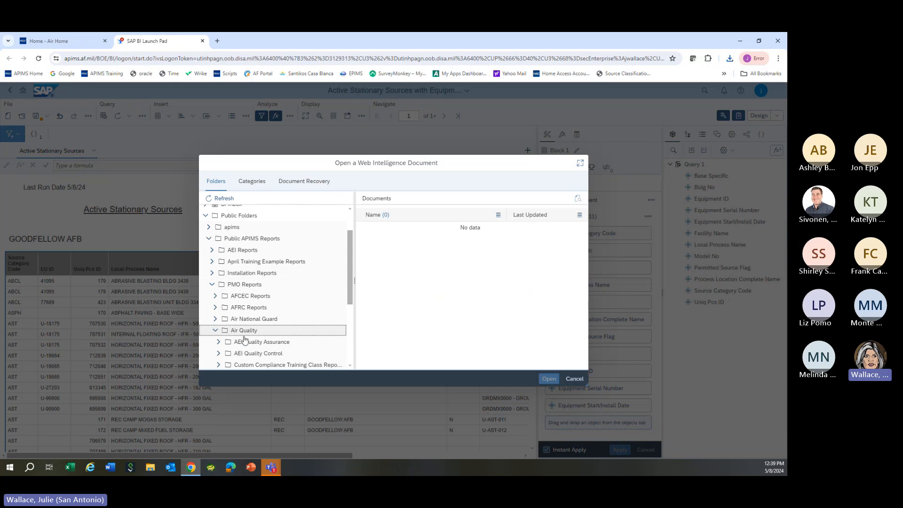
Step: Open "Exercise 2 - Annual Emissions Summary" from the March 2022 folder of the Custom Compliance Training Class reports
scroll(282, 339, "down", 1)
left_click(344, 324)
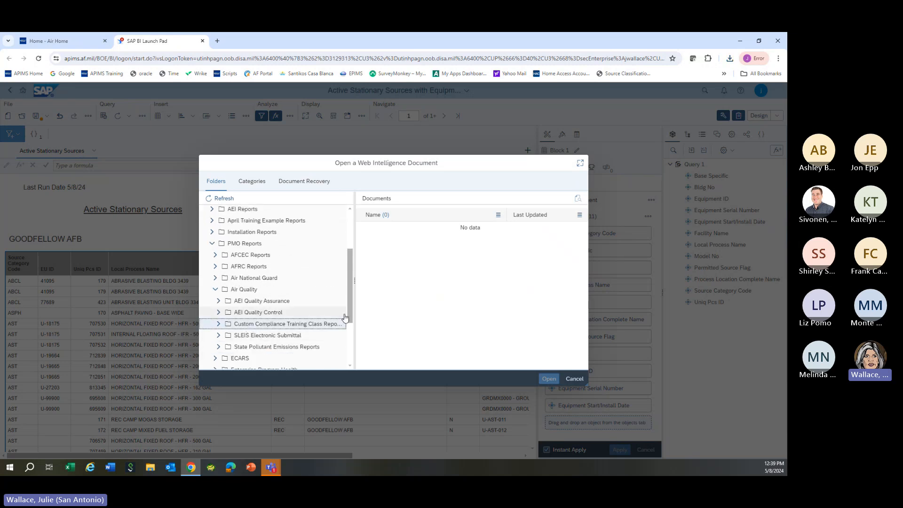
left_click(219, 324)
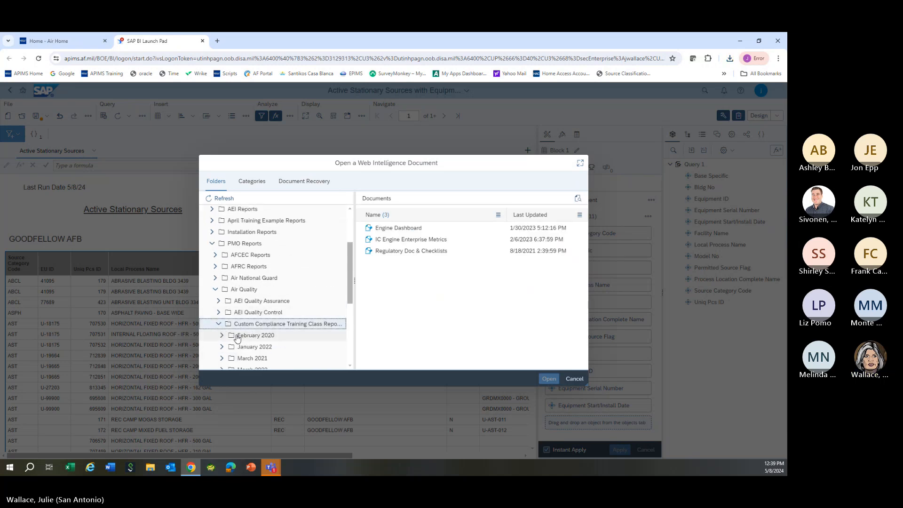
scroll(238, 338, "down", 1)
left_click(254, 329)
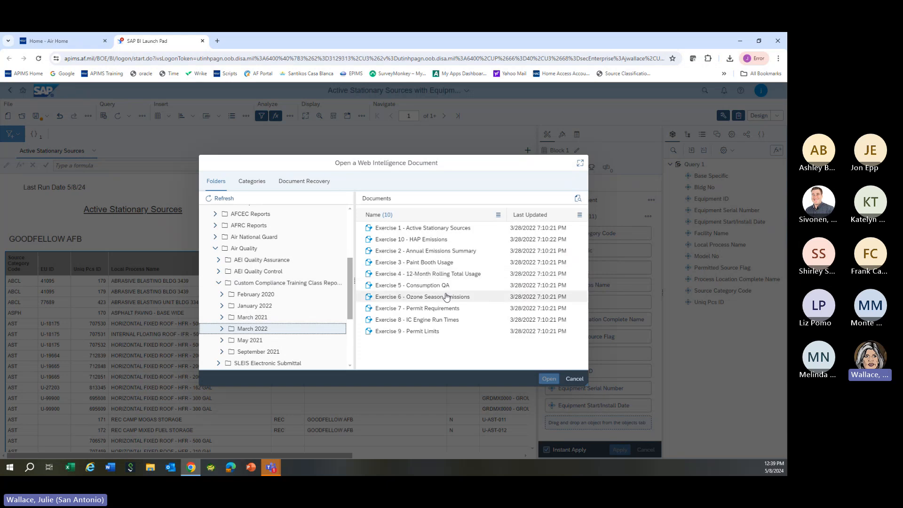
left_click(404, 250)
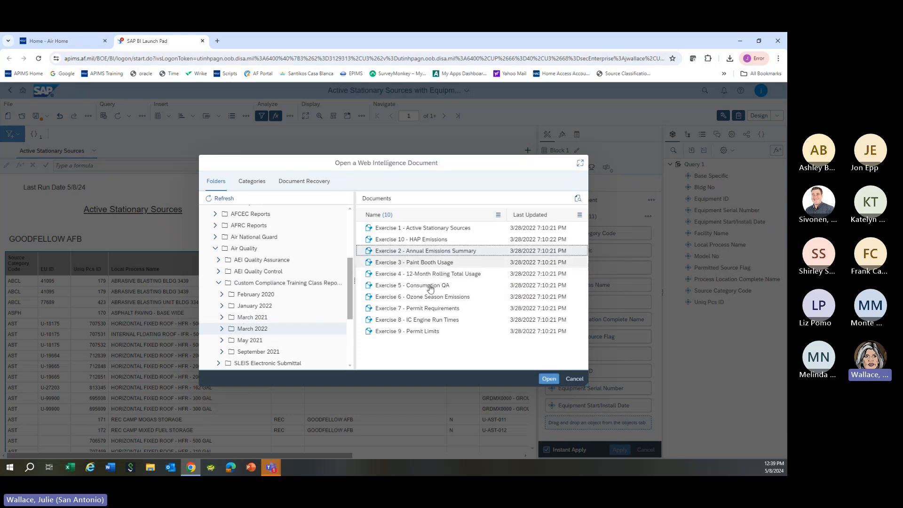
left_click(549, 379)
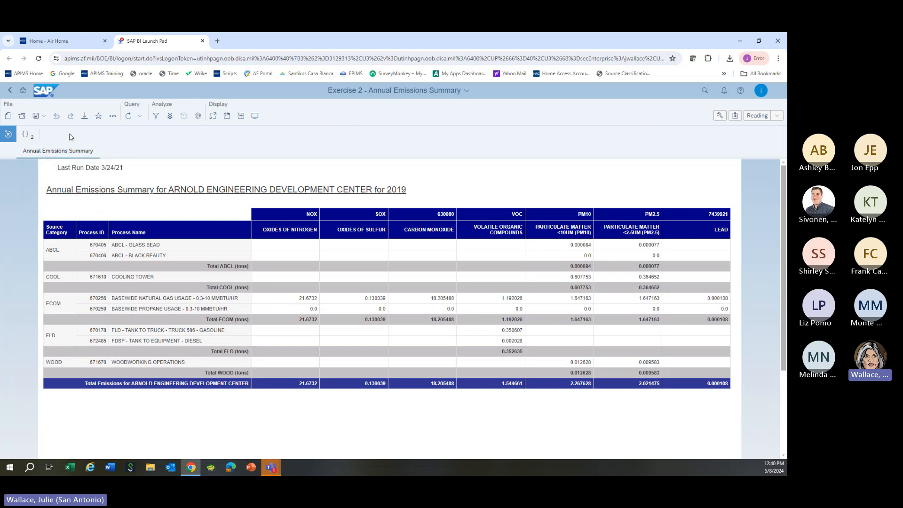
Step: Run the report refresh with the existing ARNOLD ANNUAL EMISSIONS and 2019 prompt values, and switch the report to Design mode
left_click(127, 116)
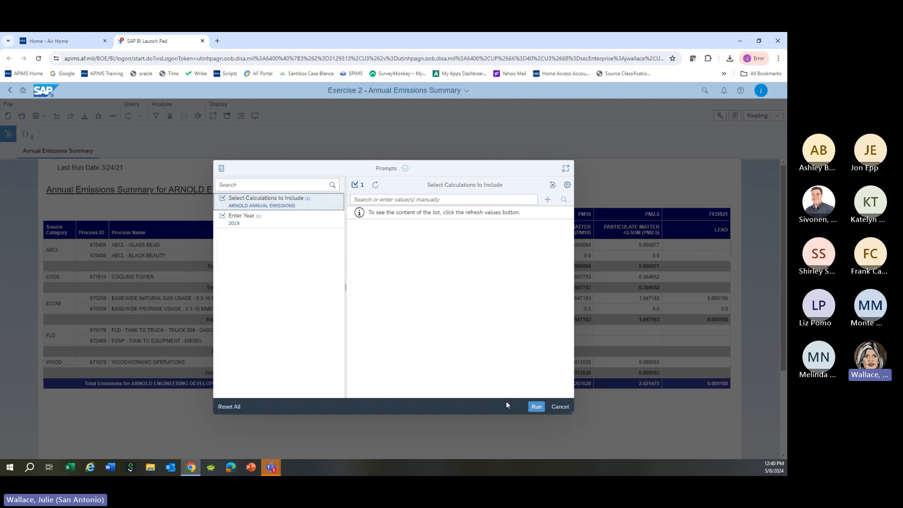
left_click(536, 406)
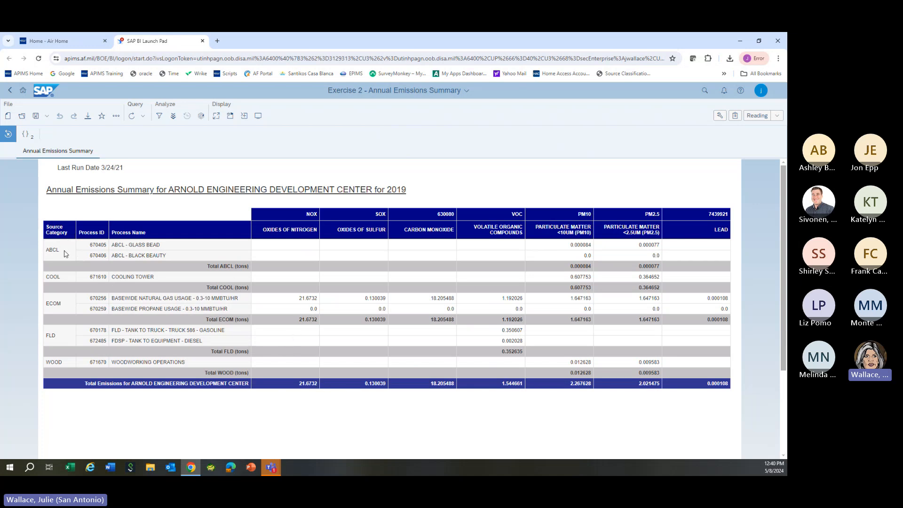
left_click(777, 116)
left_click(742, 143)
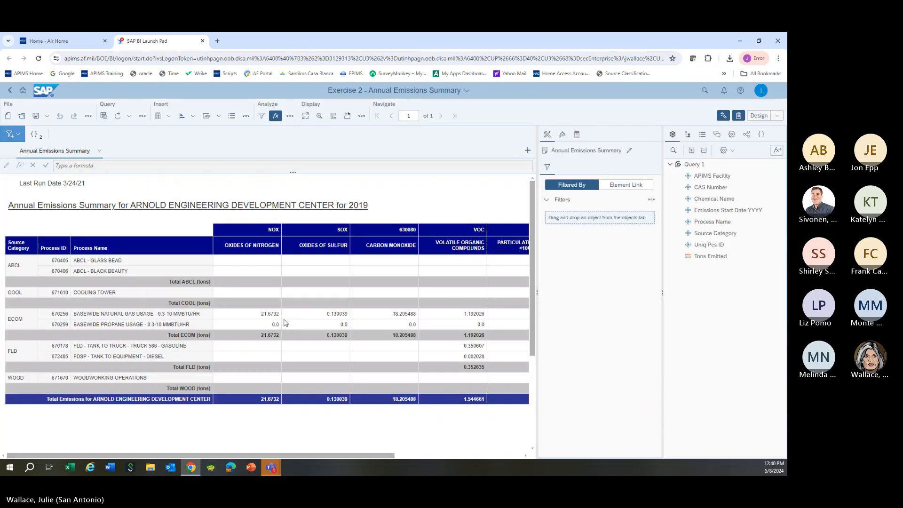
Step: Examine the emissions table's available table types and its row, column and body data assignments
left_click(152, 272)
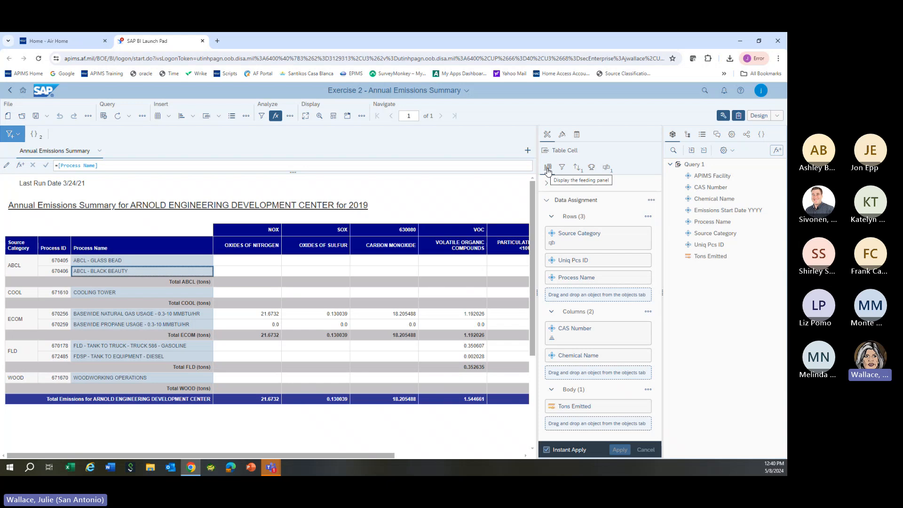
left_click(547, 183)
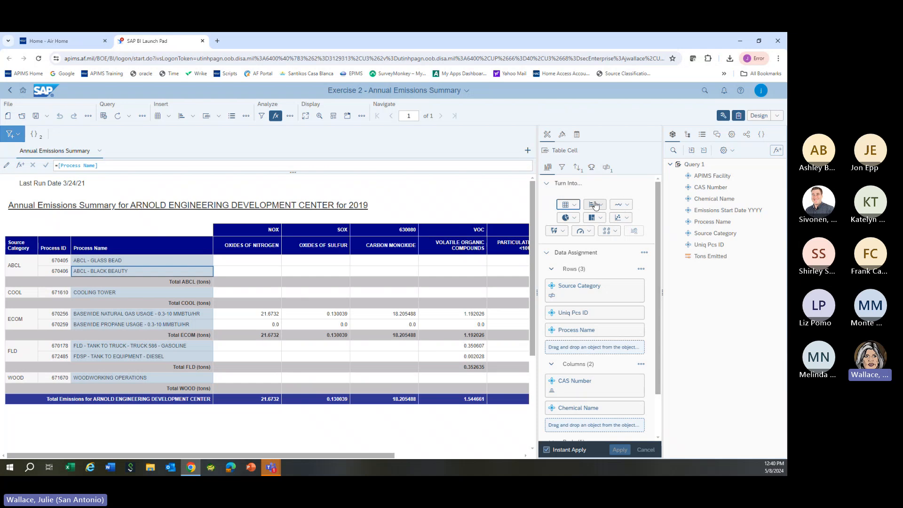
left_click(576, 205)
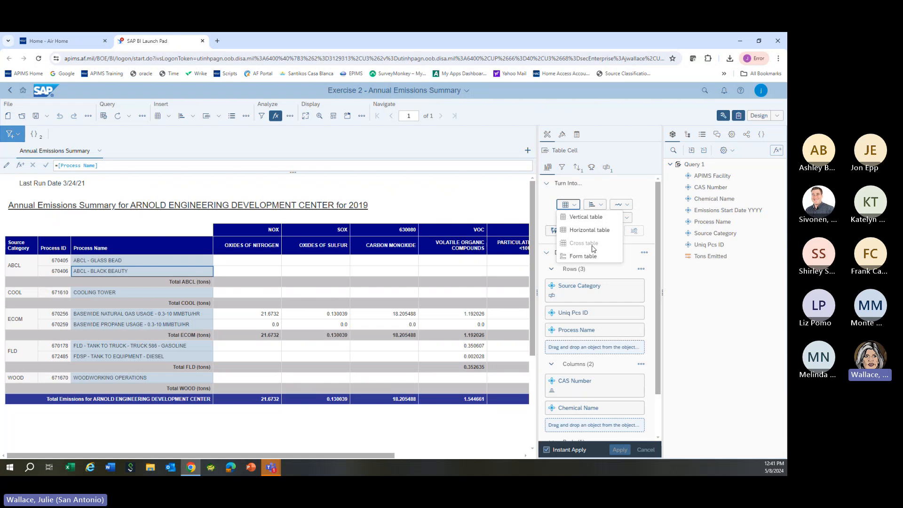
left_click(501, 205)
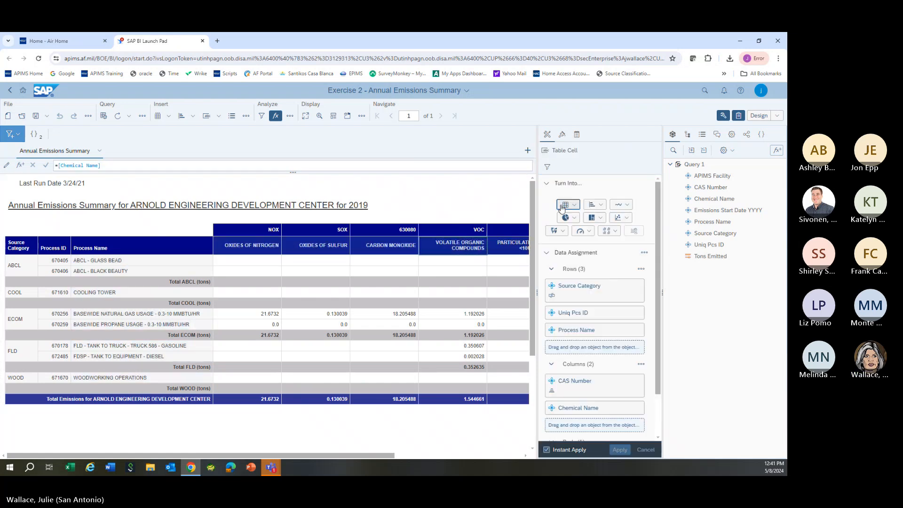
scroll(587, 313, "down", 1)
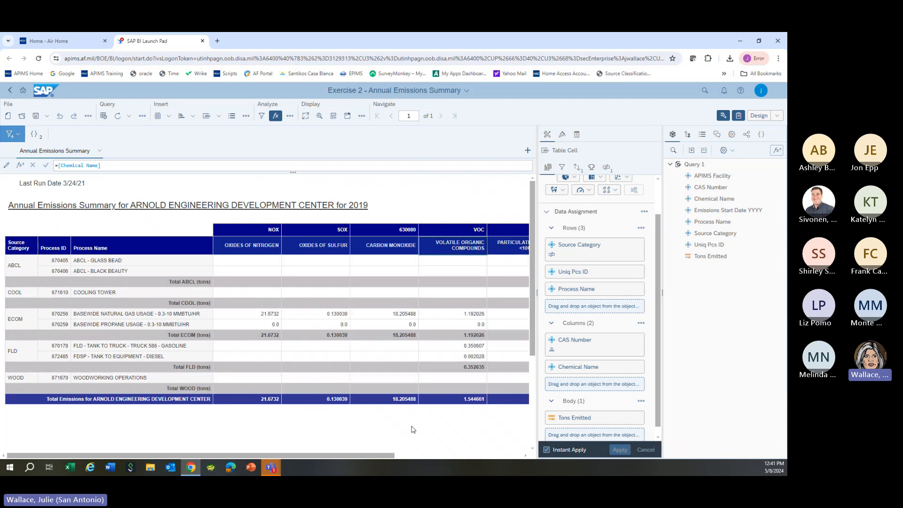
scroll(571, 357, "down", 1)
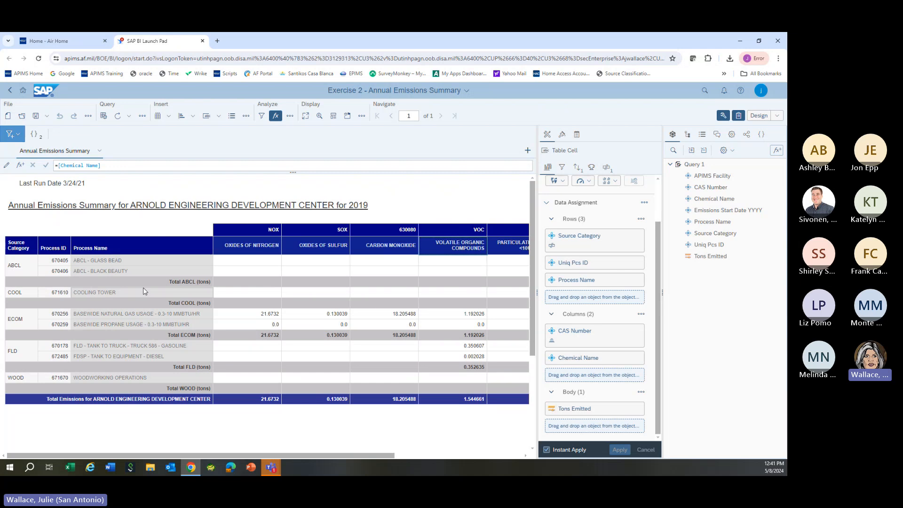
Step: Remove the Source Category line break from the emissions table
left_click(607, 168)
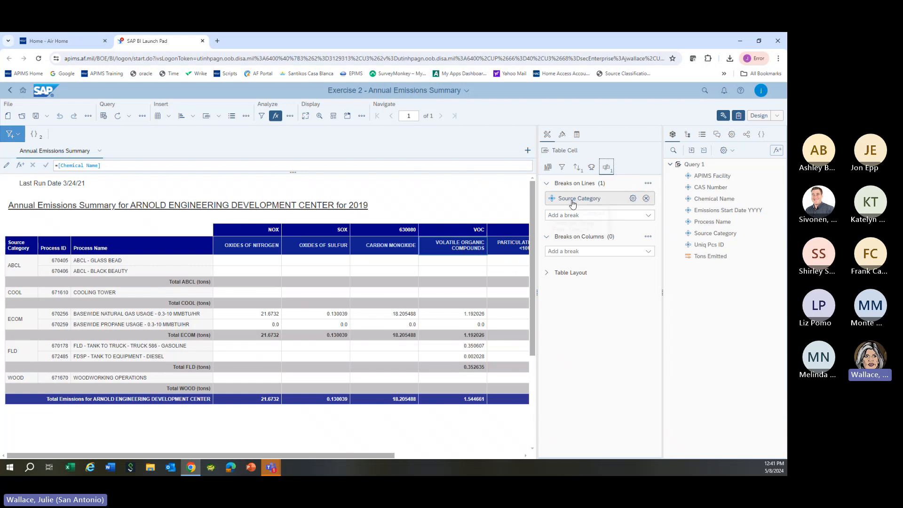
left_click(21, 273)
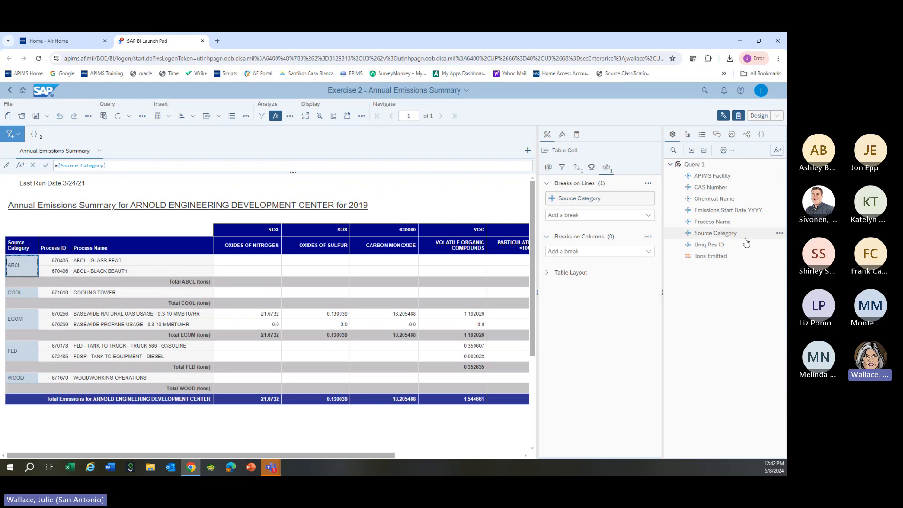
left_click(646, 199)
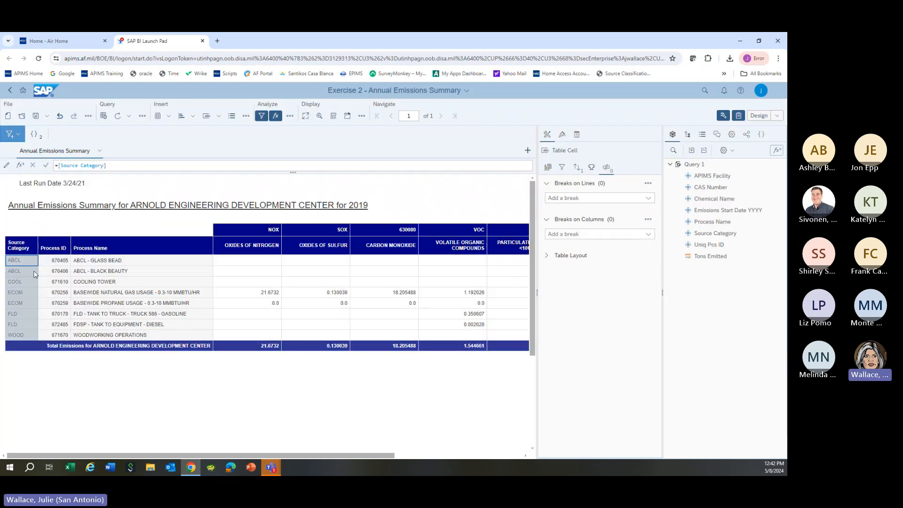
left_click(139, 432)
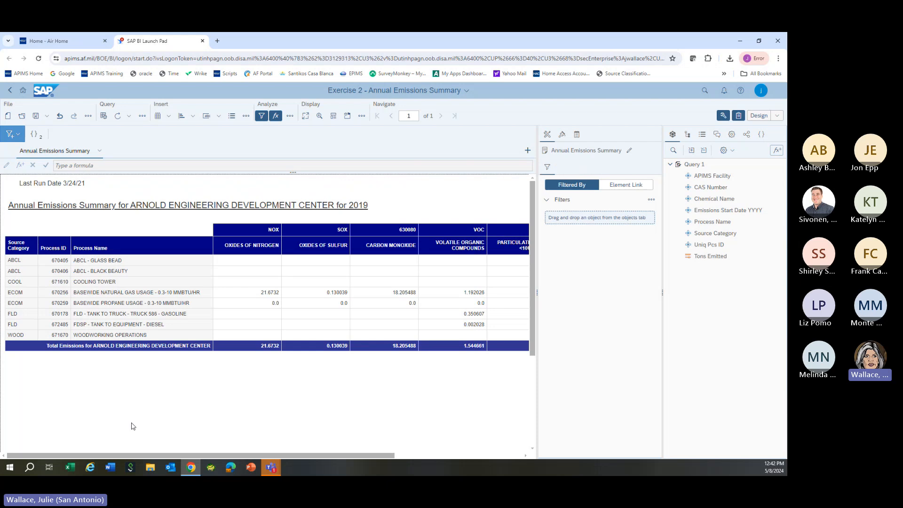
Step: Add a line break on Source Category to the emissions table
left_click(78, 281)
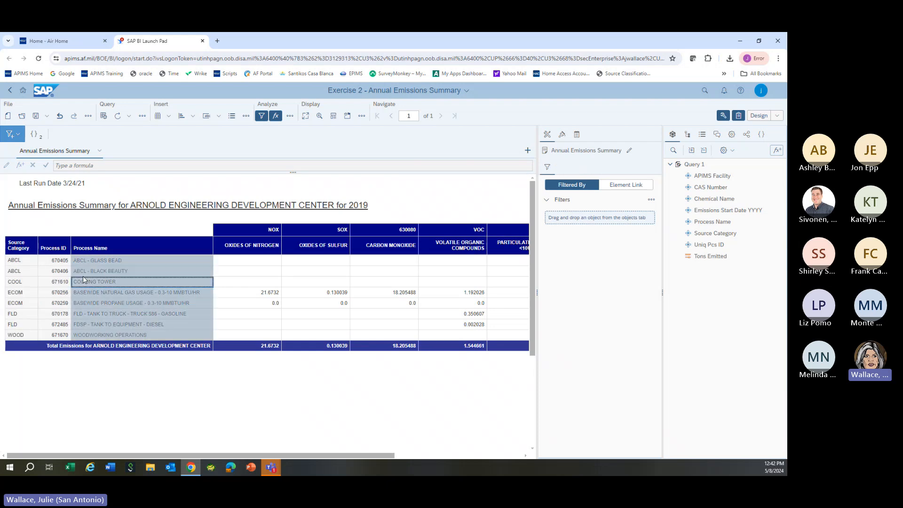
left_click(608, 168)
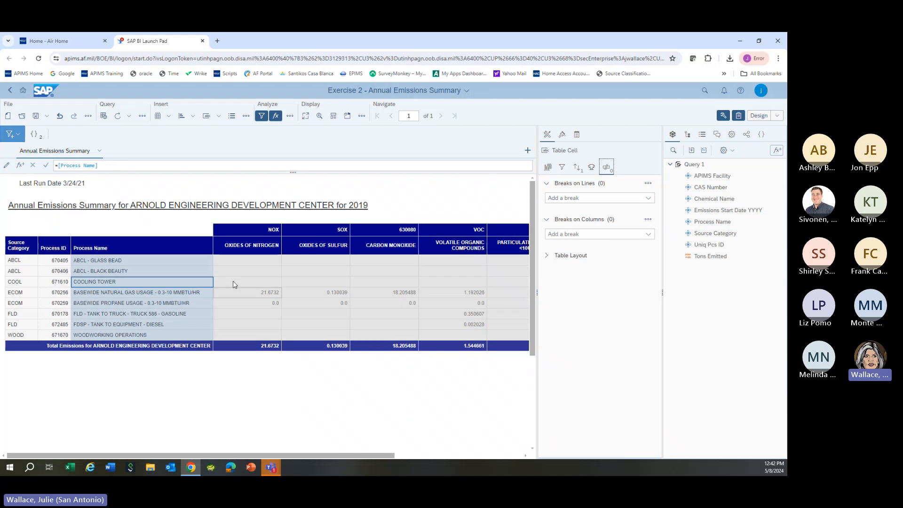
left_click(649, 199)
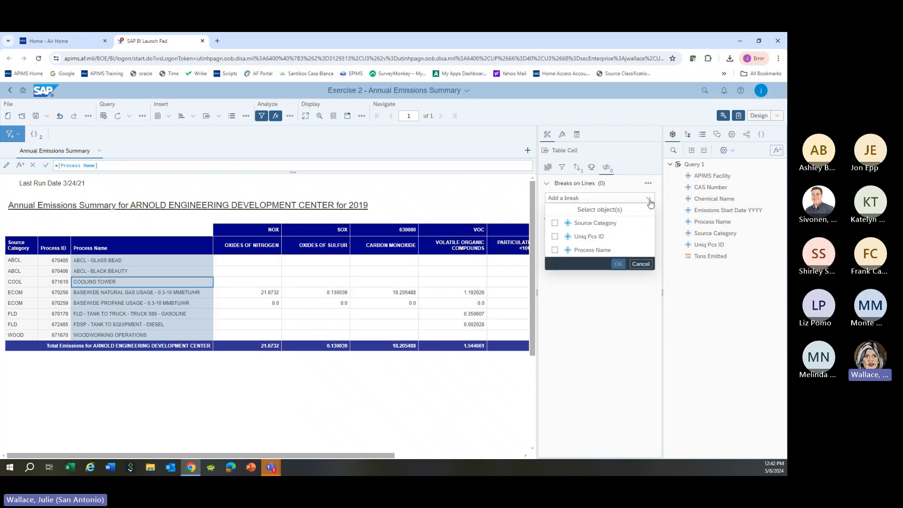
left_click(556, 223)
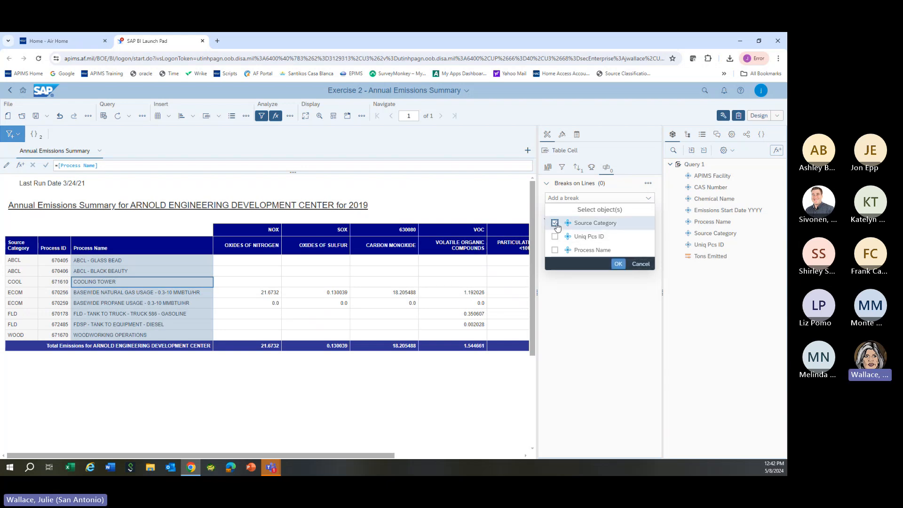
left_click(618, 264)
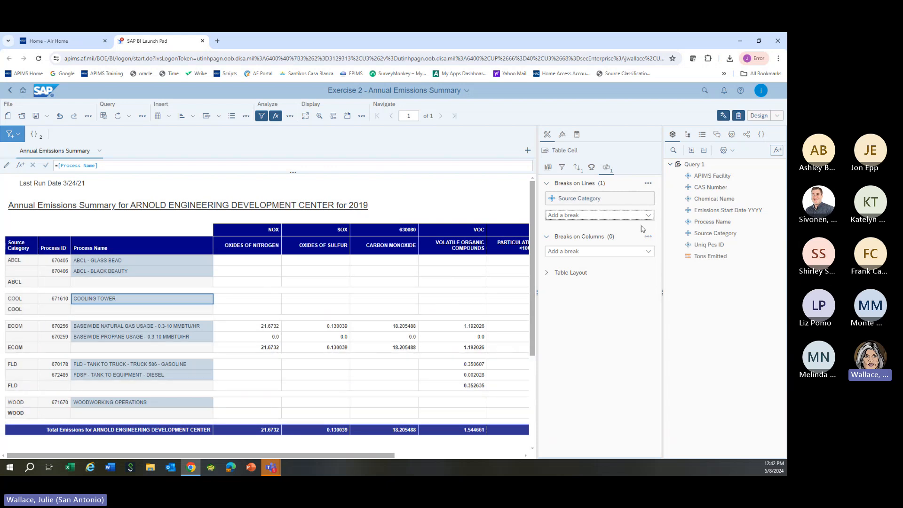
Step: Turn off the break footer for the Source Category break and set its duplicate values to Merge
mouse_move(636, 205)
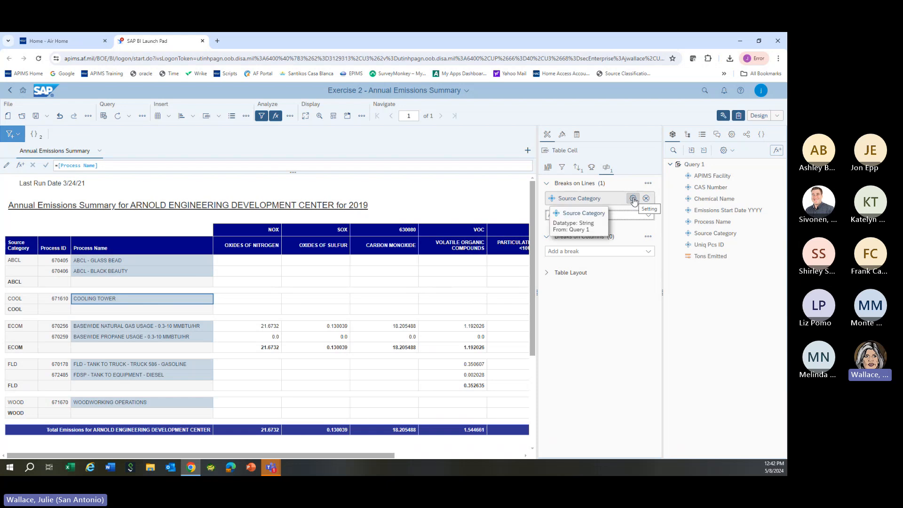
left_click(634, 200)
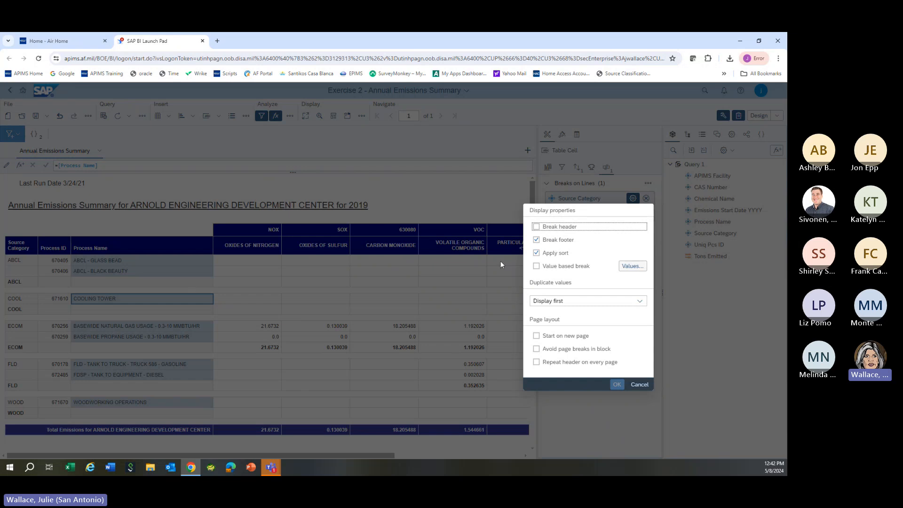
left_click(550, 242)
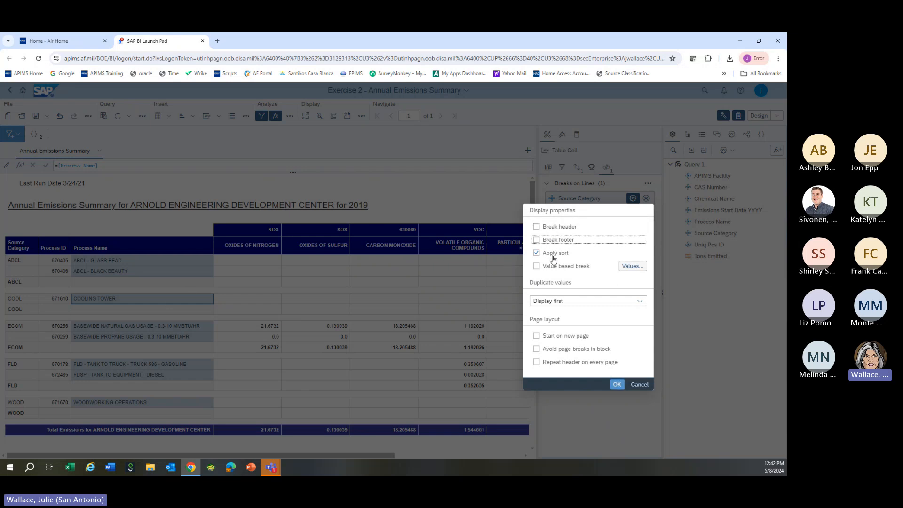
left_click(561, 302)
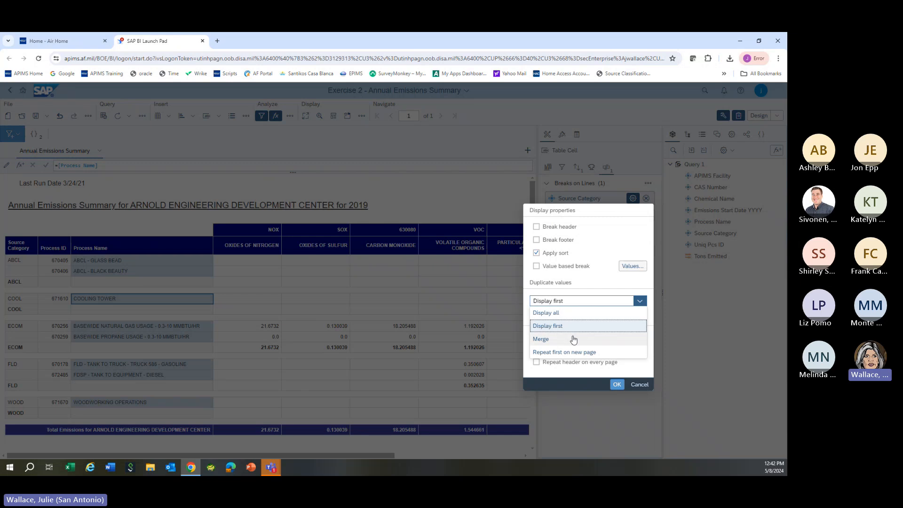
left_click(548, 340)
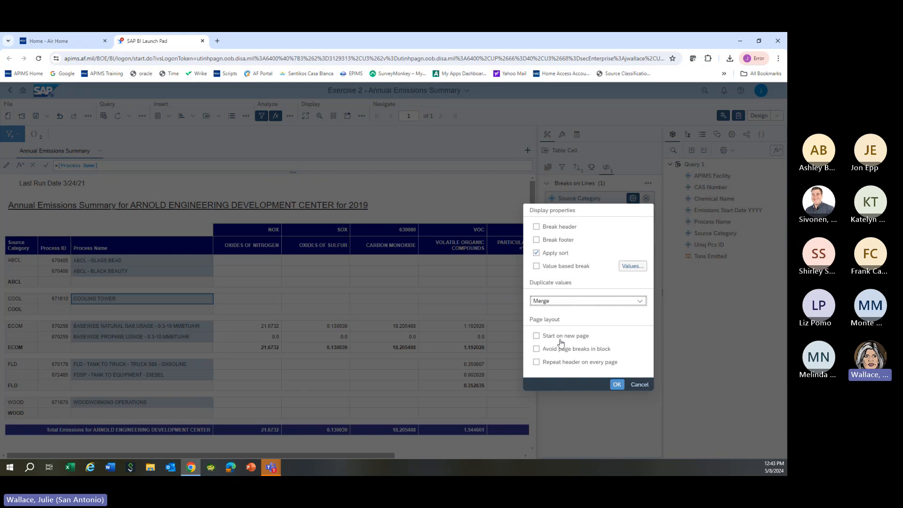
left_click(617, 385)
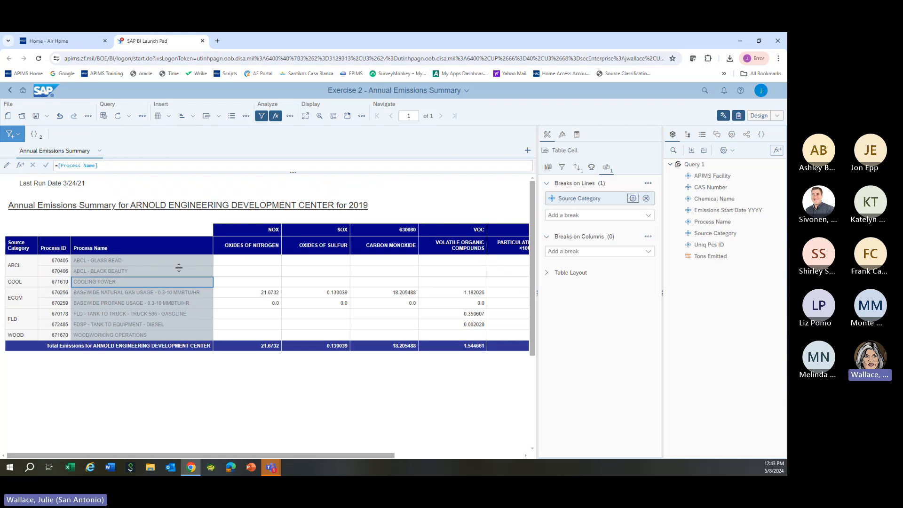
Step: Remove the Sum footer calculation from the Tons Emitted values in the emissions table
left_click(270, 293)
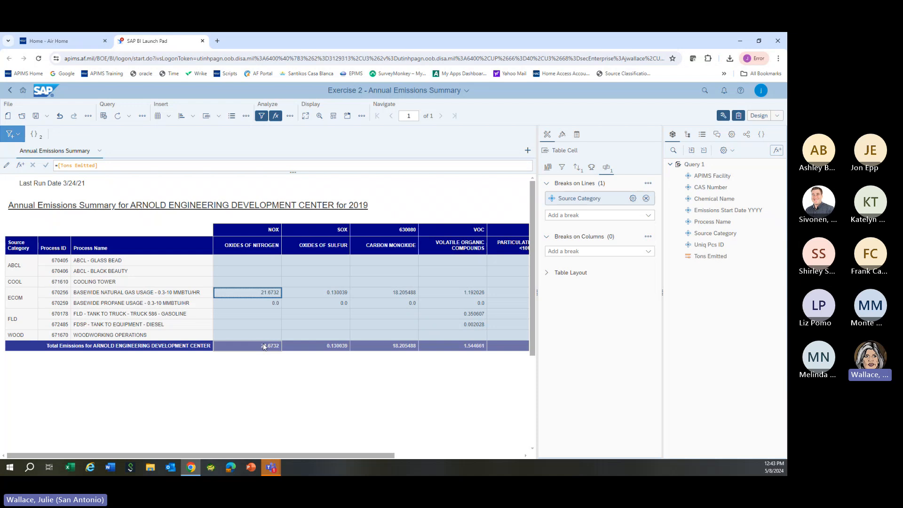
left_click(257, 292)
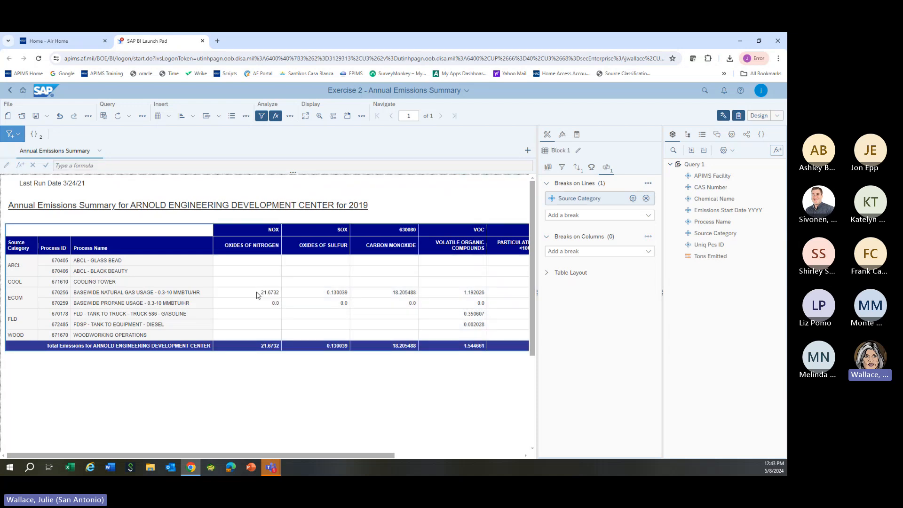
left_click(257, 295)
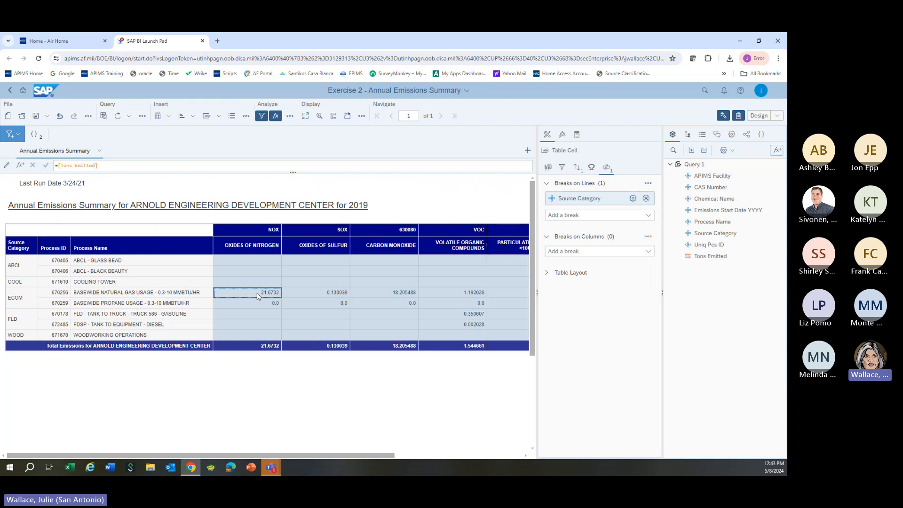
right_click(257, 296)
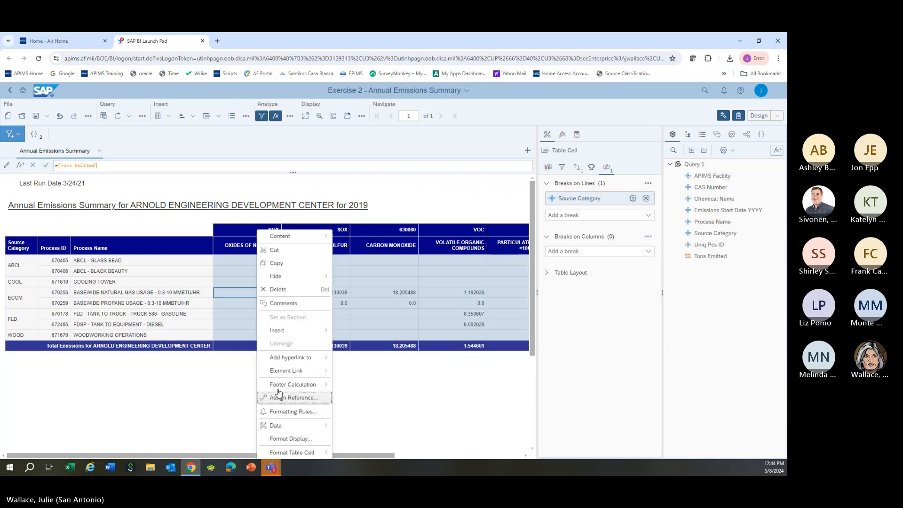
mouse_move(279, 388)
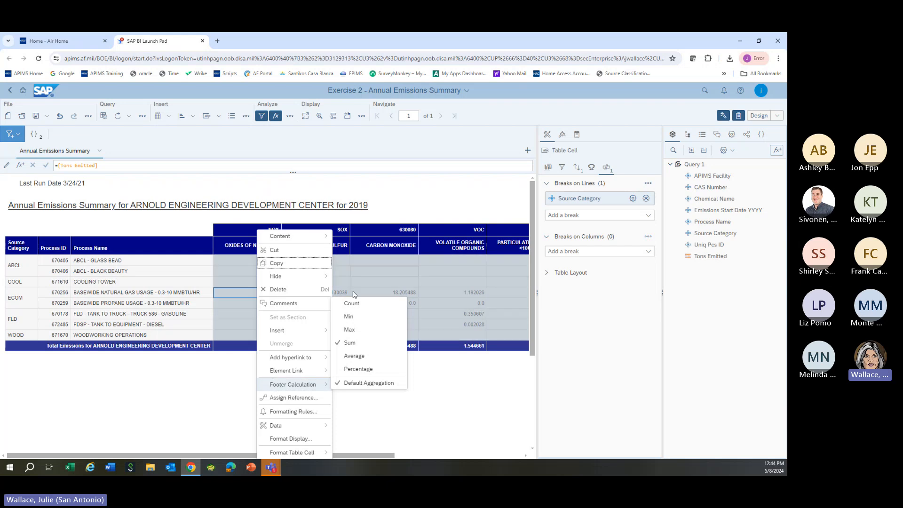
left_click(350, 343)
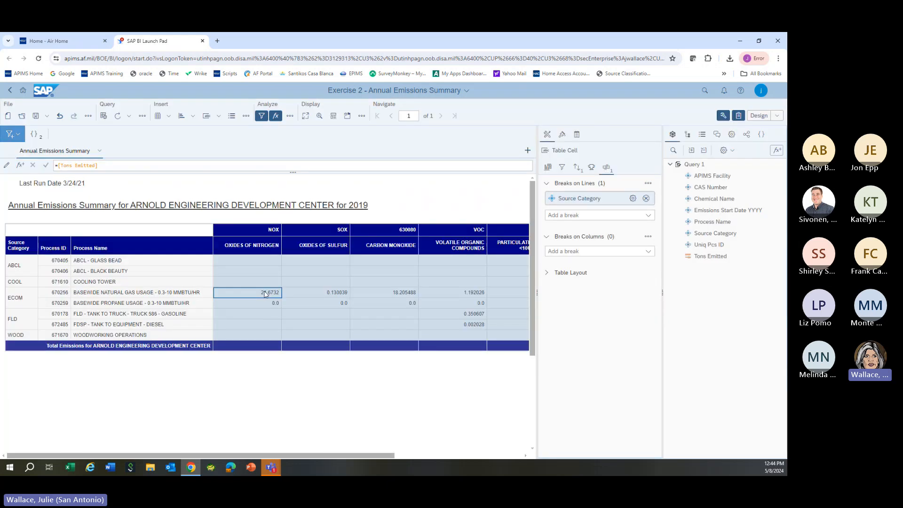
Step: Insert a Sum calculation on both columns and rows for the Tons Emitted values and check the totals
right_click(265, 292)
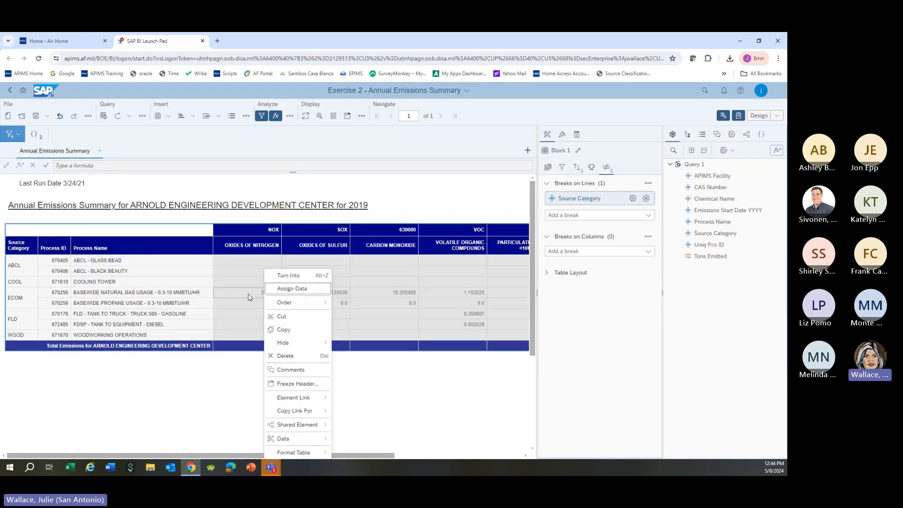
right_click(246, 295)
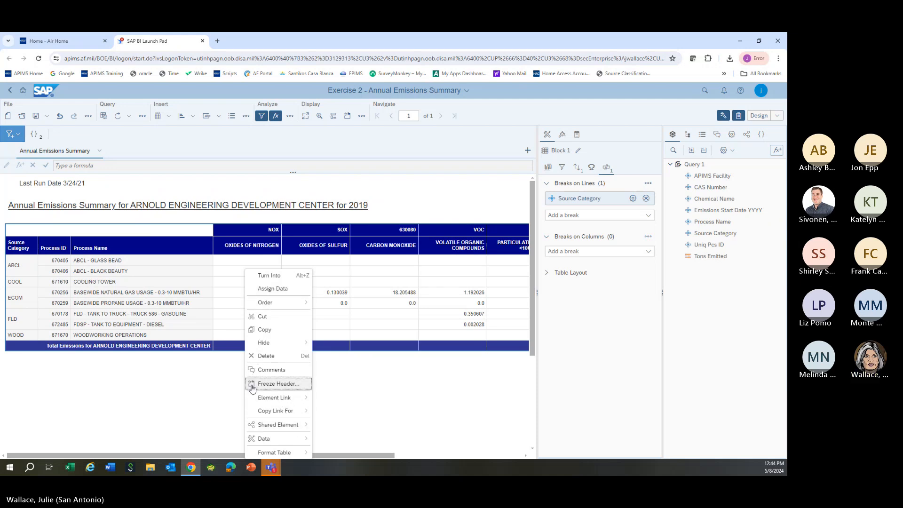
left_click(234, 373)
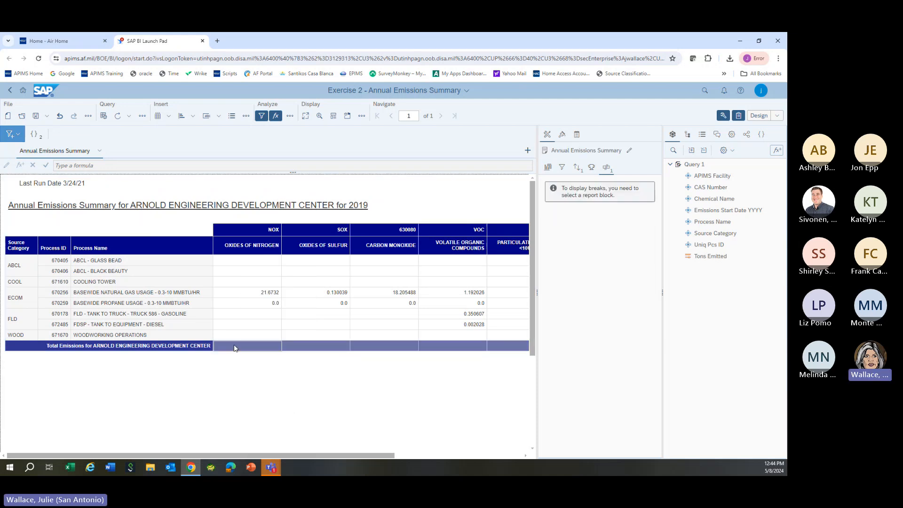
left_click(256, 290)
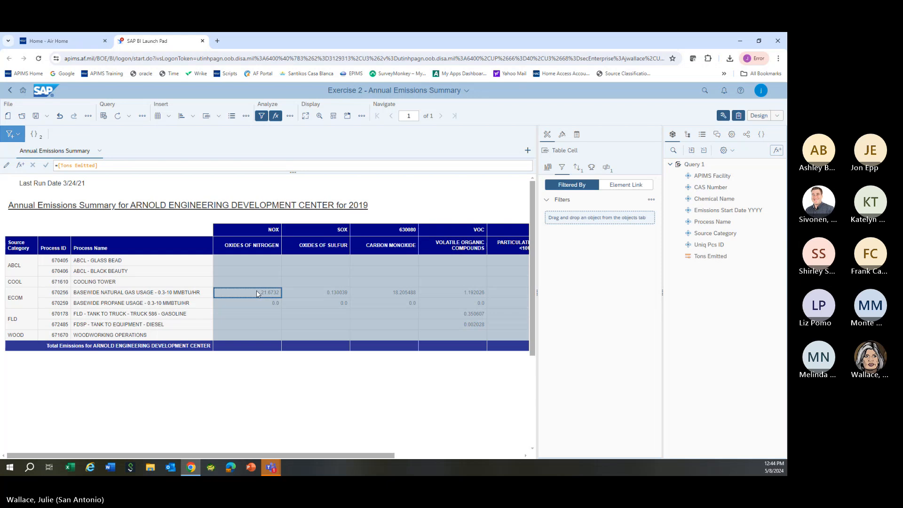
right_click(256, 290)
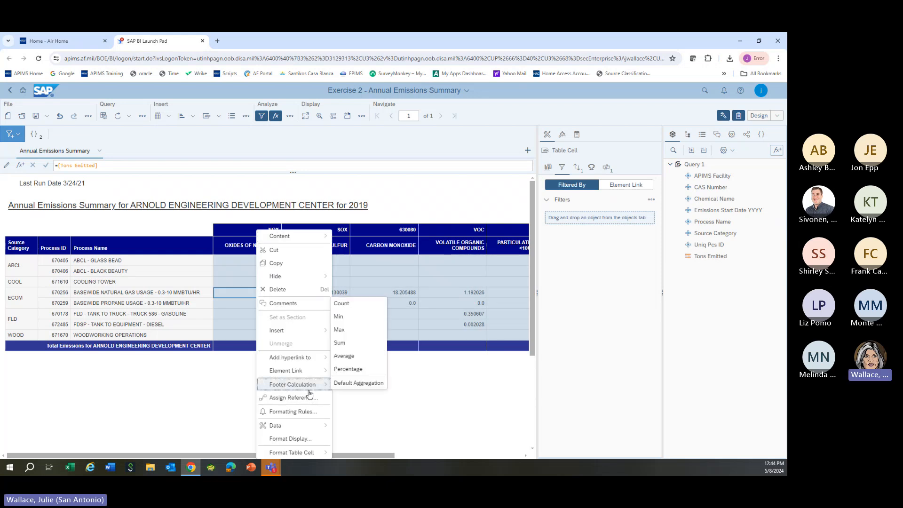
left_click(347, 343)
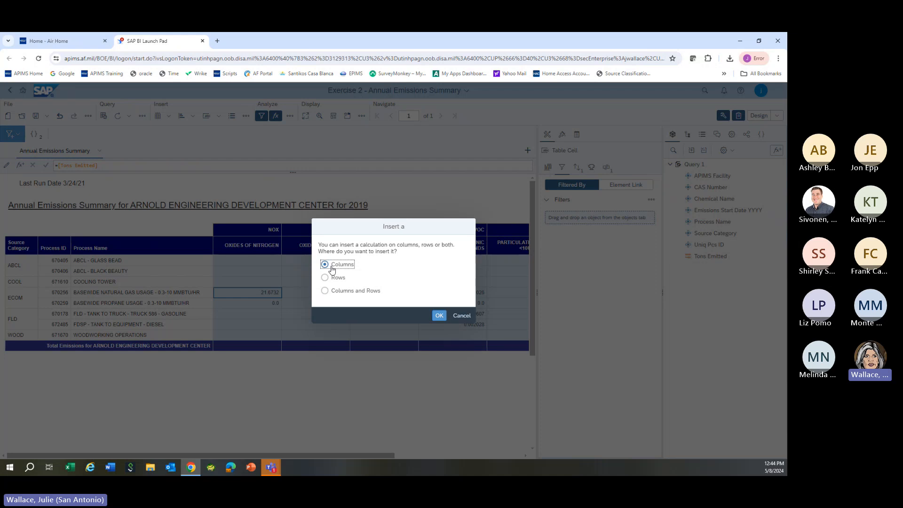
left_click(325, 291)
left_click(439, 316)
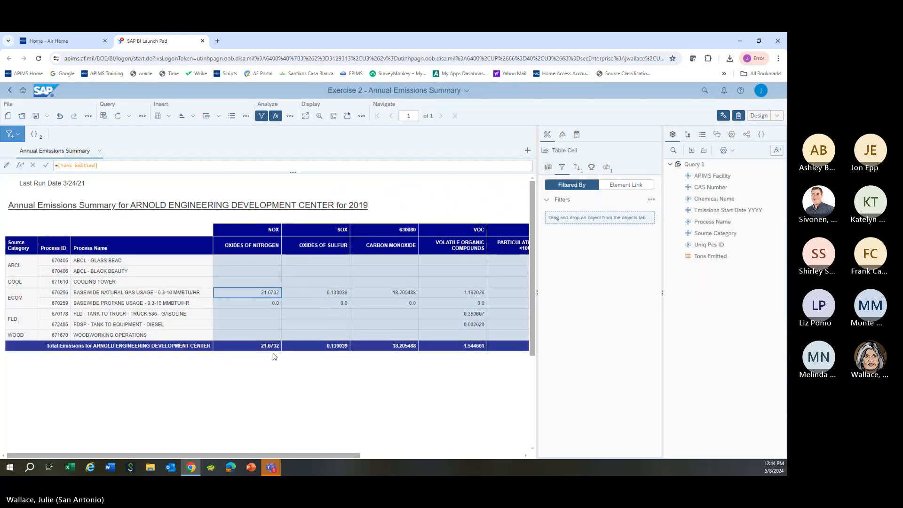
left_click(253, 347)
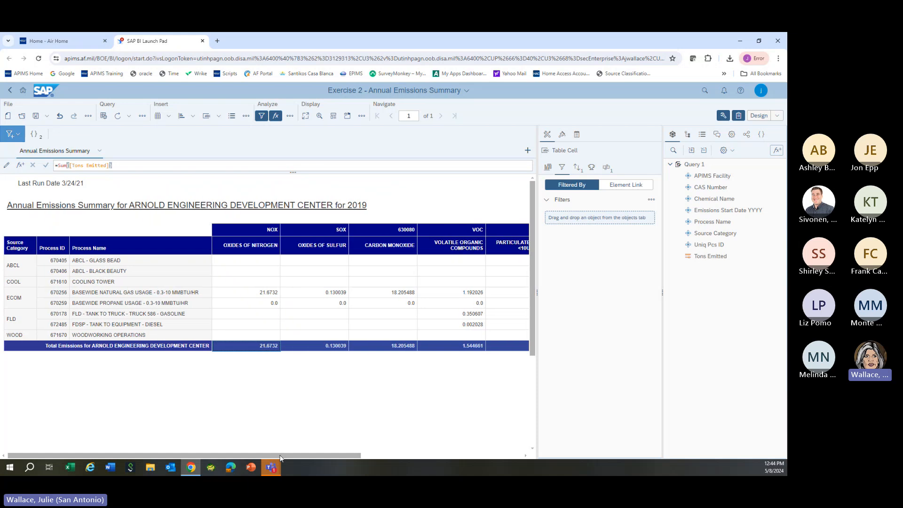
left_click_drag(272, 456, 490, 462)
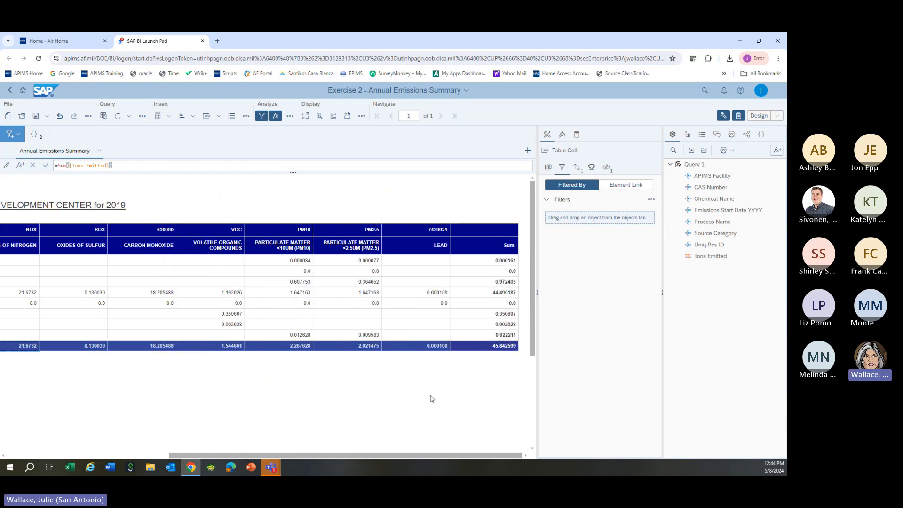
left_click_drag(383, 455, 220, 456)
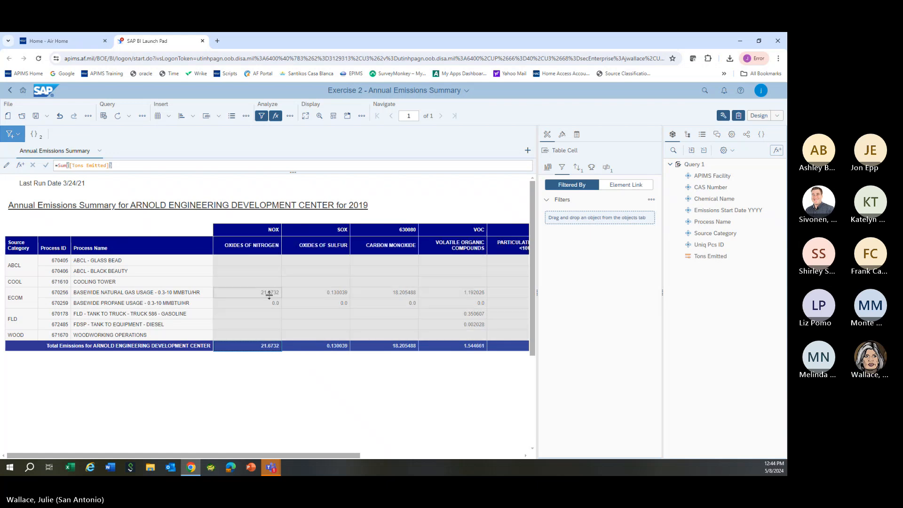
Step: Open the display format settings for the Tons Emitted body cells and browse the Date/Time and Number formats
left_click(249, 302)
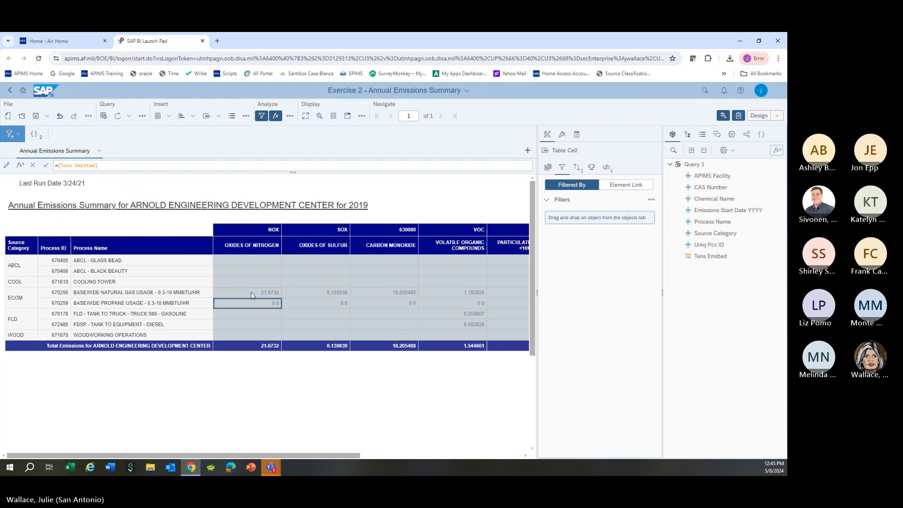
left_click(252, 293)
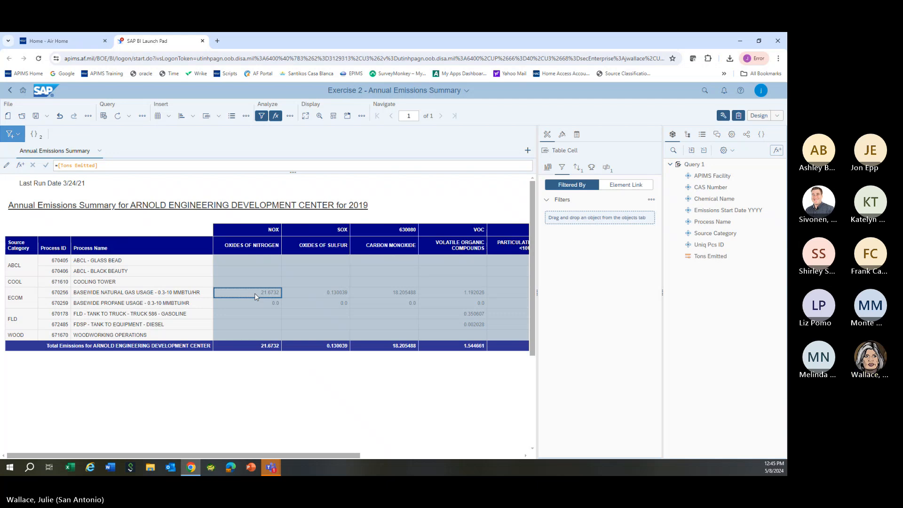
right_click(255, 293)
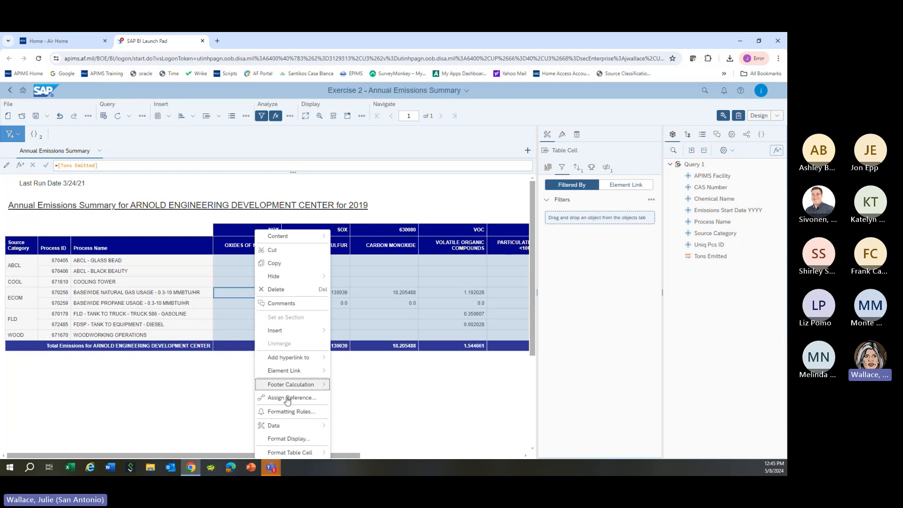
mouse_move(292, 451)
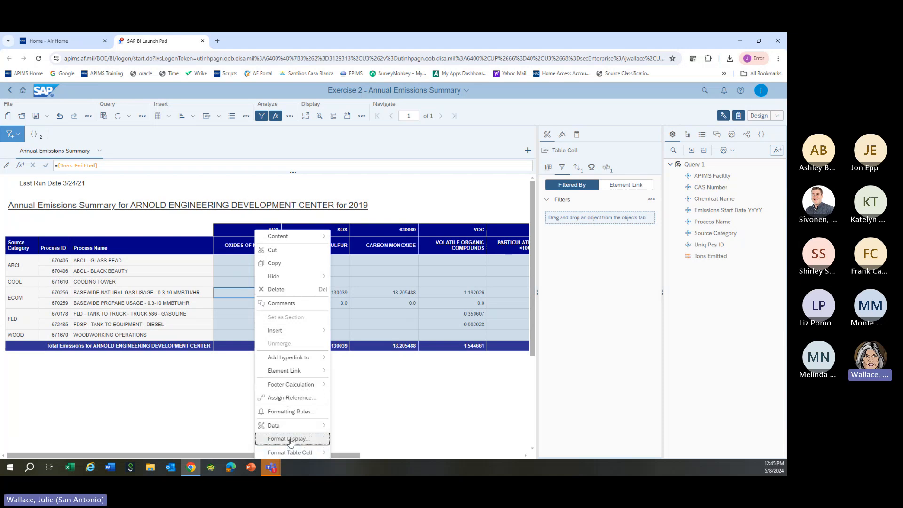
left_click(290, 441)
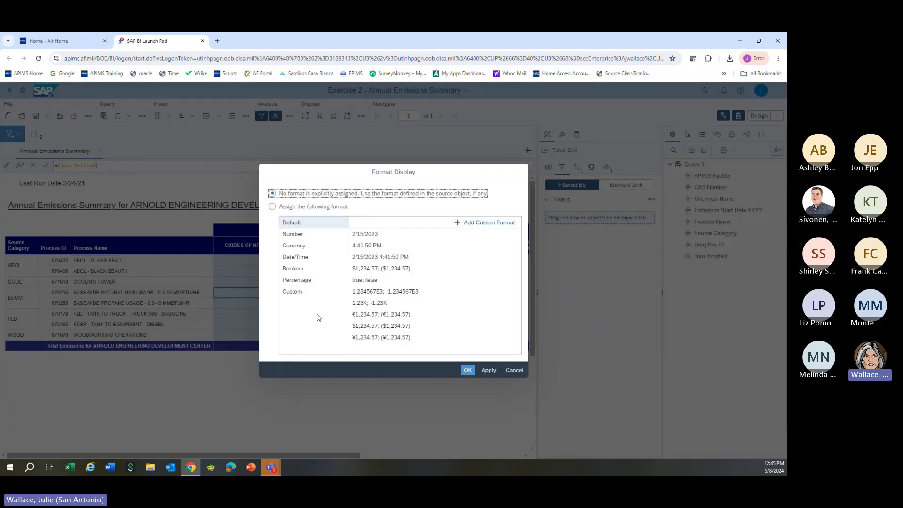
left_click(305, 258)
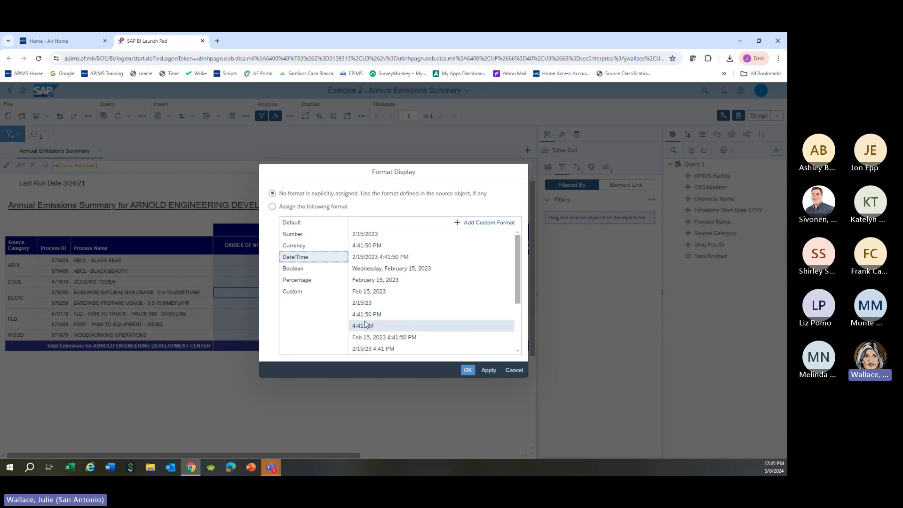
left_click(294, 237)
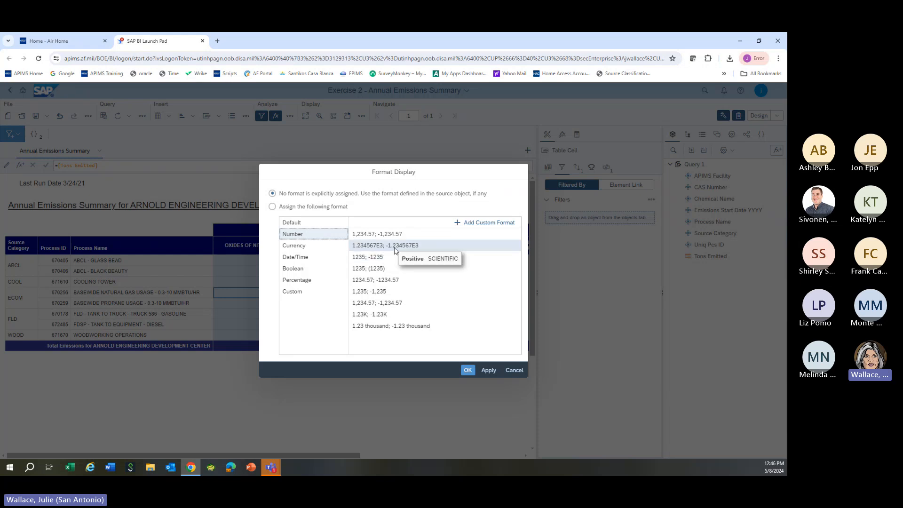
Step: Add a custom number format with 0.000 for positive and - for undefined values, and apply it to the Tons Emitted cells
left_click(460, 223)
left_click(368, 241)
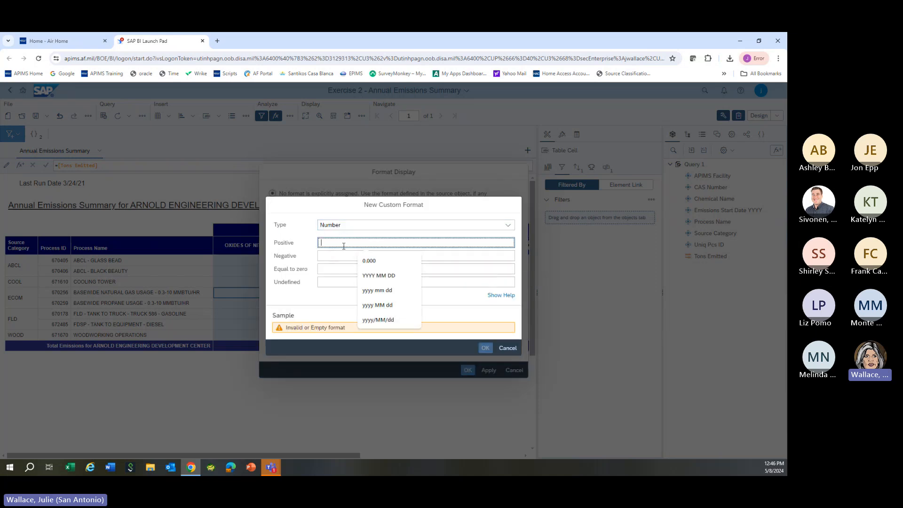
type("0.000")
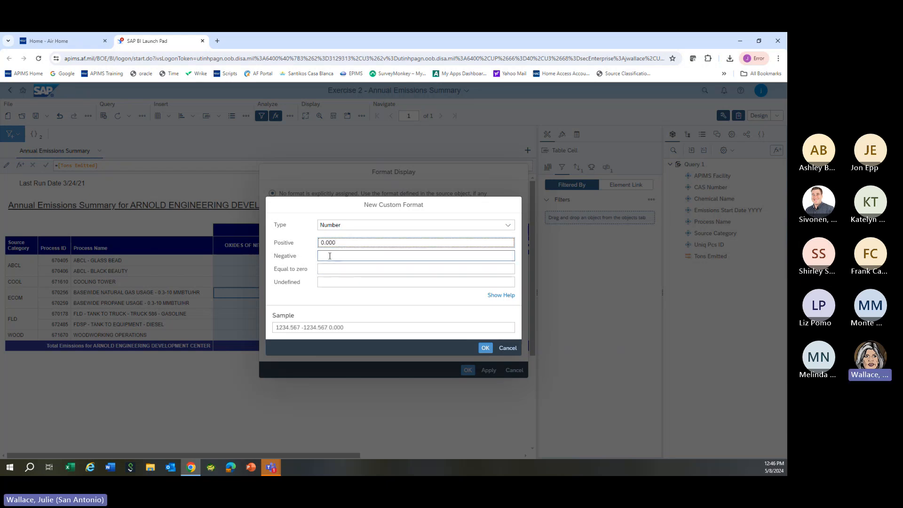
left_click(330, 283)
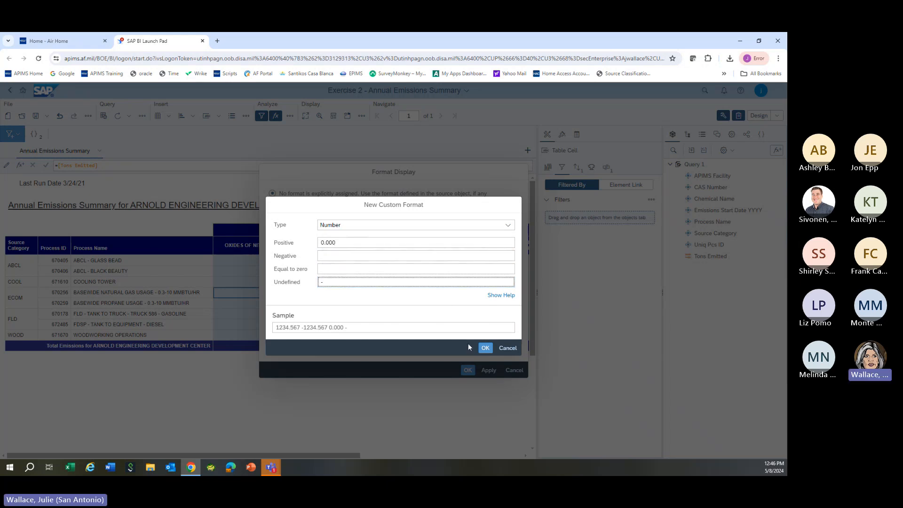
left_click(485, 349)
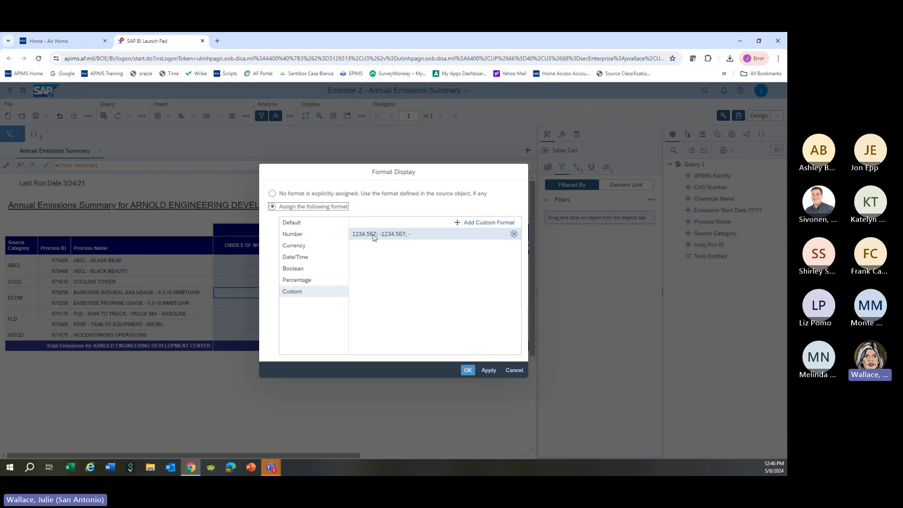
mouse_move(374, 237)
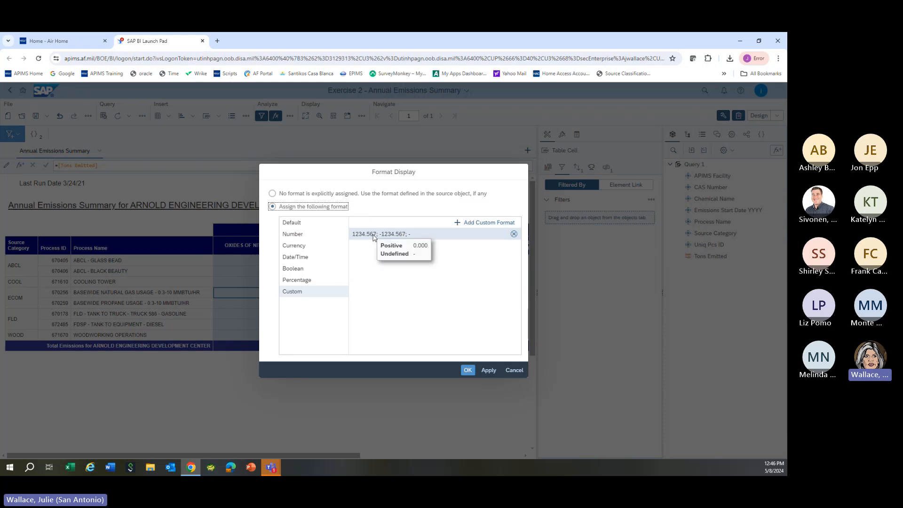
left_click(489, 371)
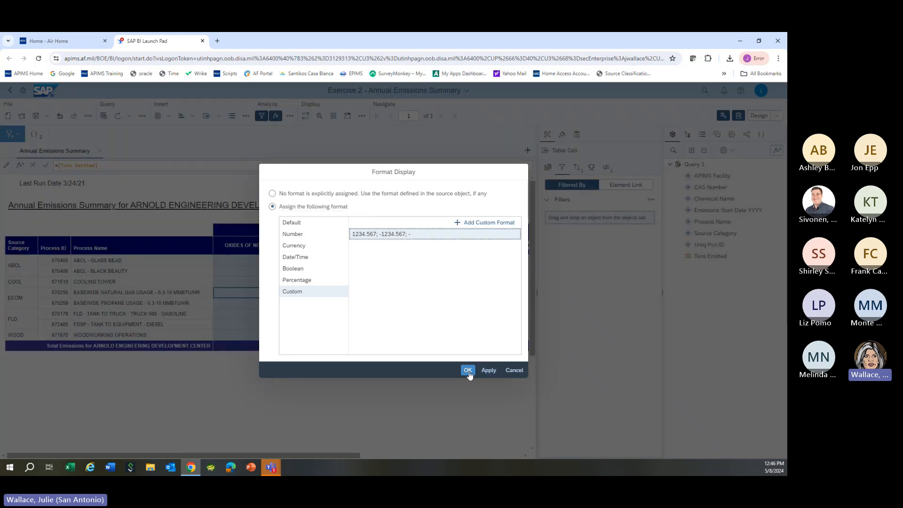
left_click(468, 371)
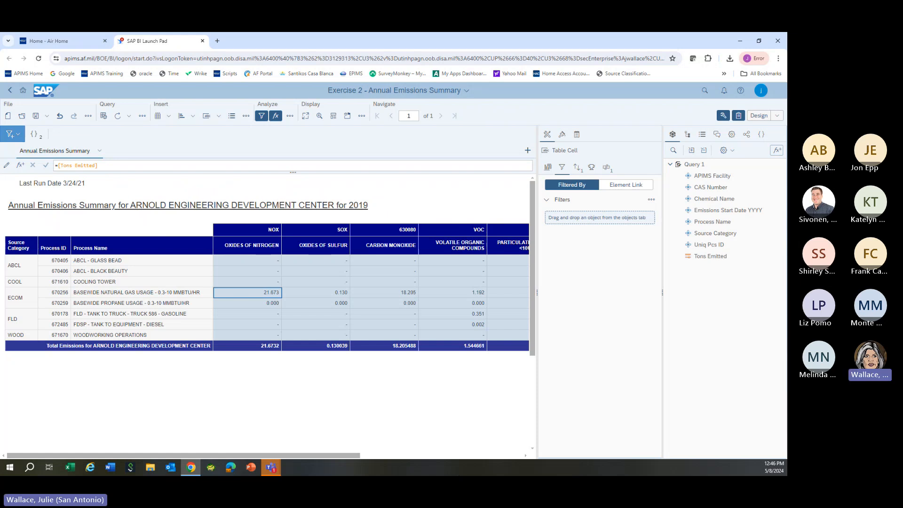
right_click(253, 293)
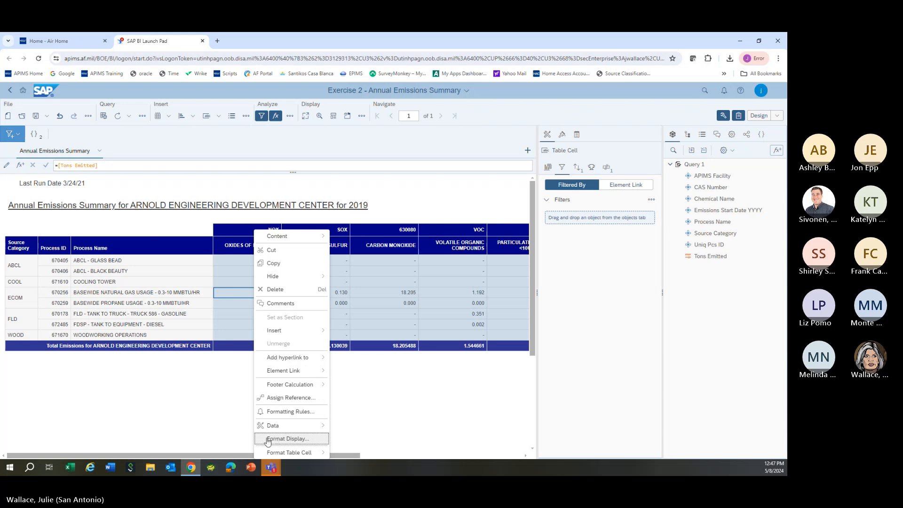
left_click(244, 375)
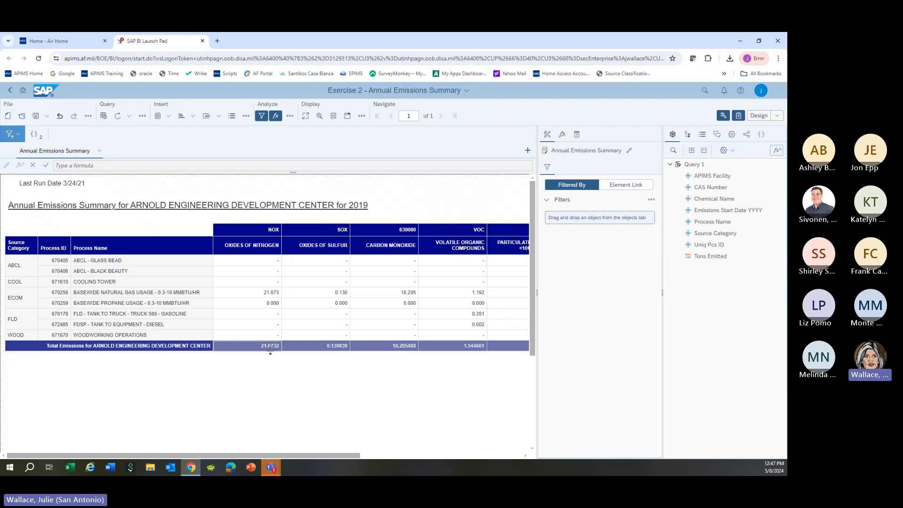
left_click(142, 252)
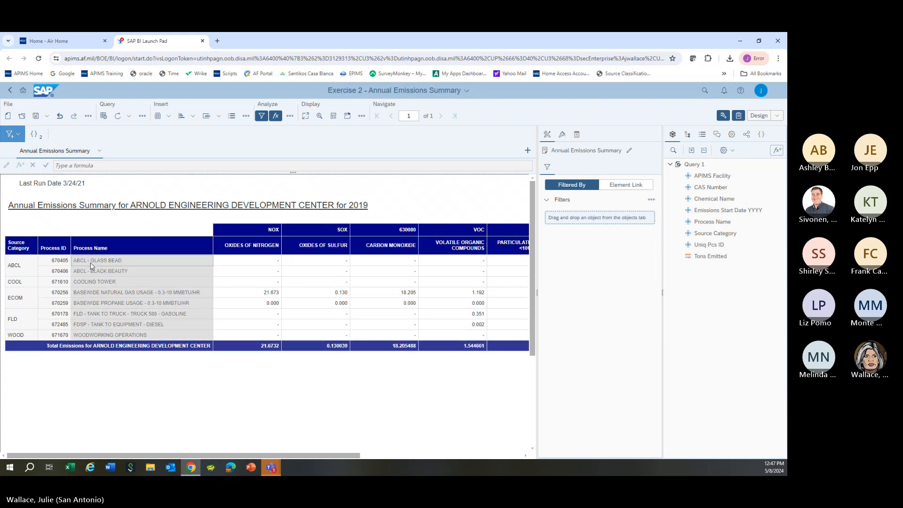
left_click(99, 248)
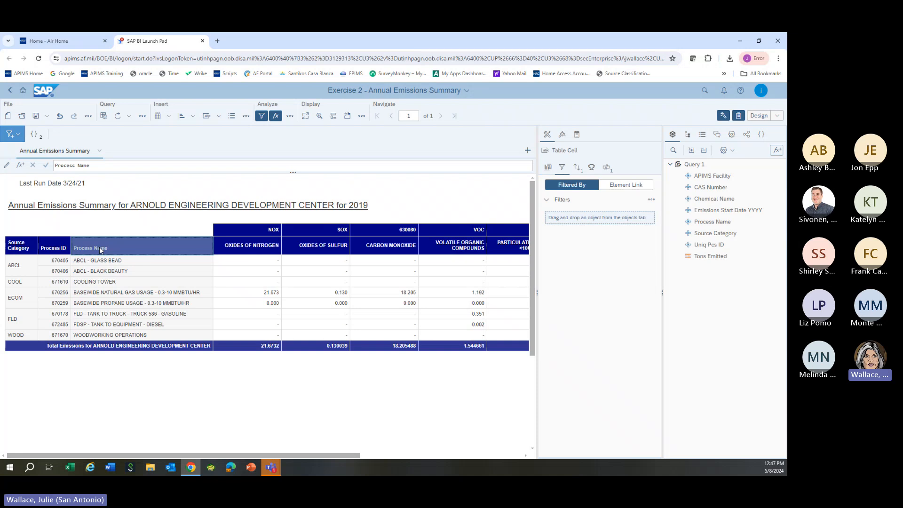
Step: Open the report's query for editing and duplicate Query 1
left_click(104, 116)
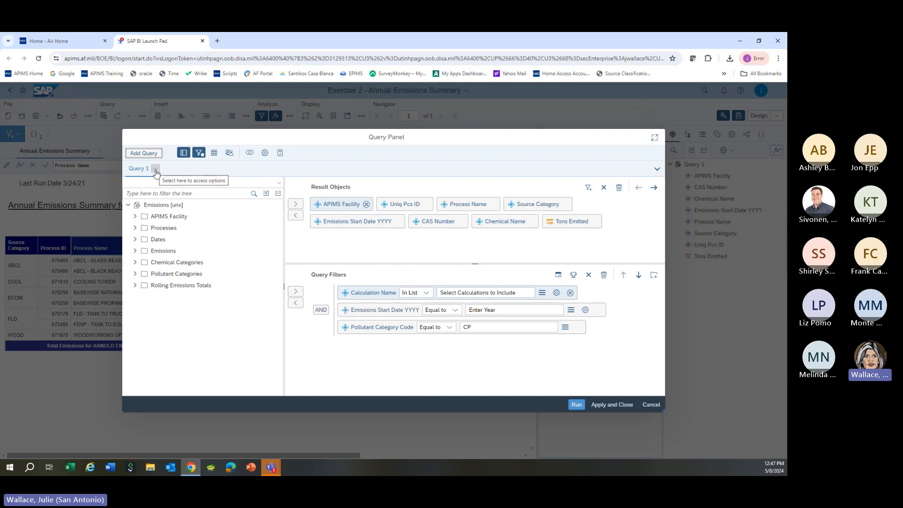
left_click(155, 170)
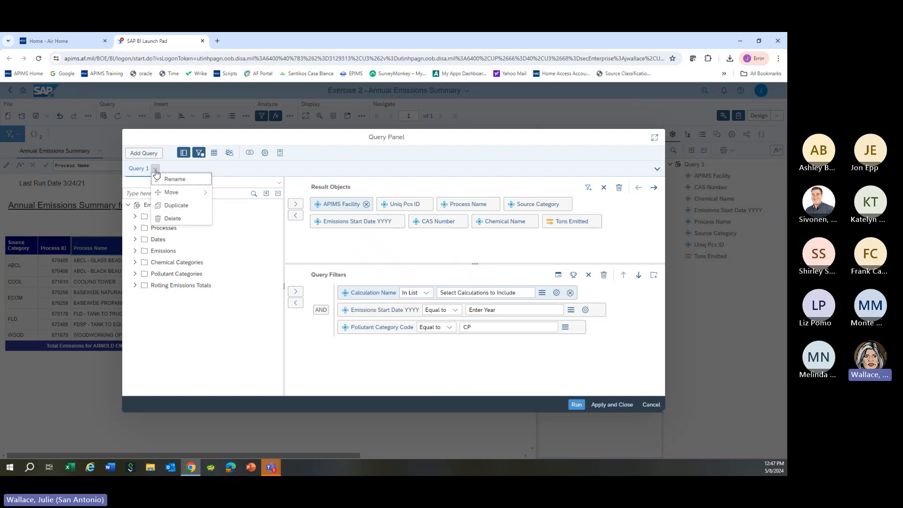
left_click(167, 208)
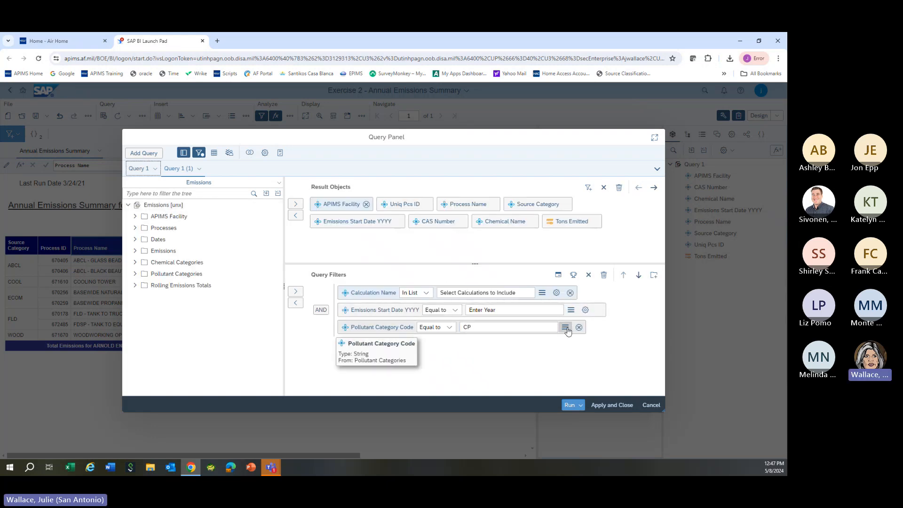
Step: In the duplicated query, set the Pollutant Category Code filter to GHG, chosen from the list of values
left_click(508, 327)
left_click_drag(483, 329, 455, 332)
key("Delete")
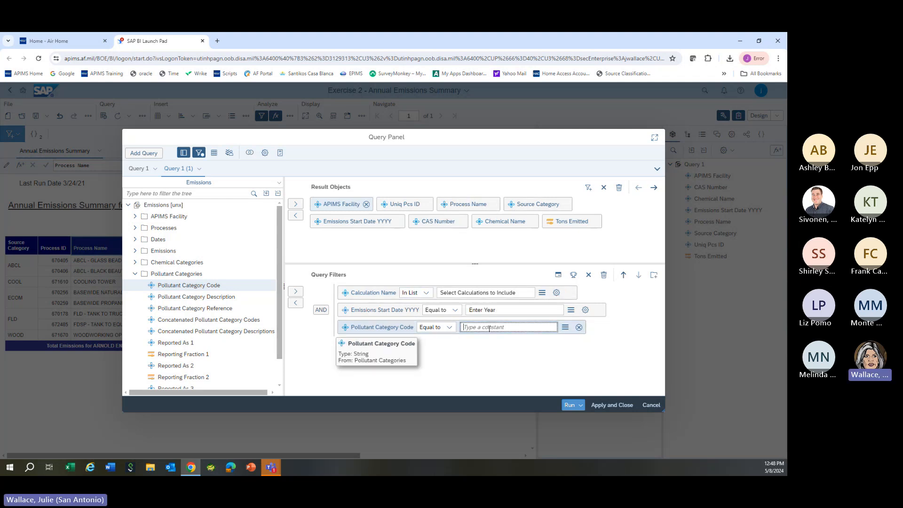
left_click(565, 331)
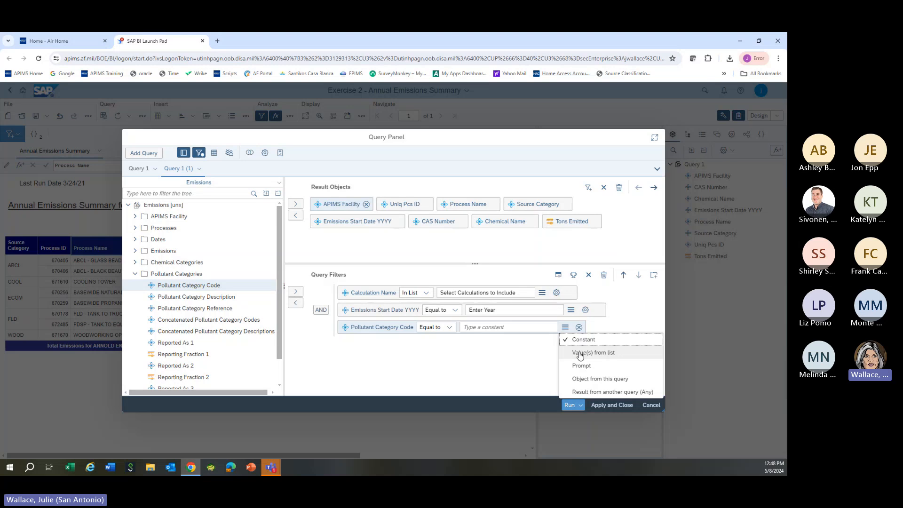
left_click(580, 354)
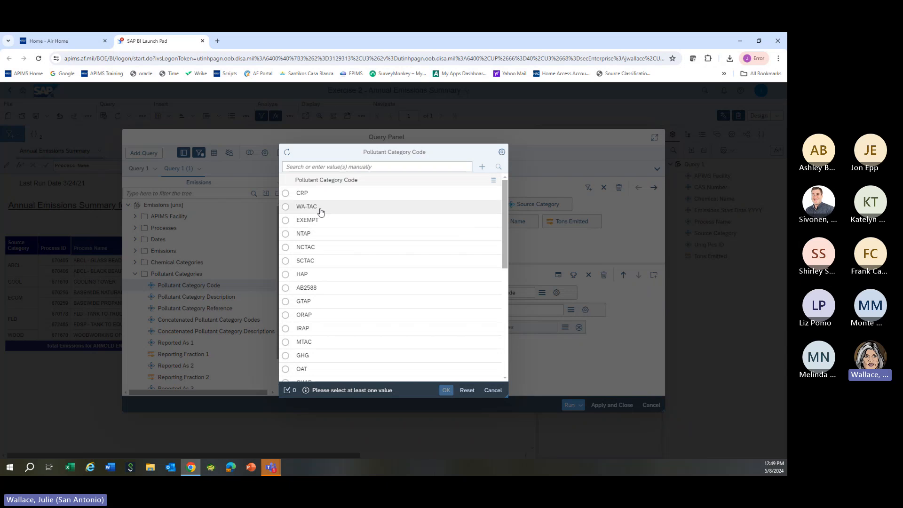
scroll(315, 288, "down", 10)
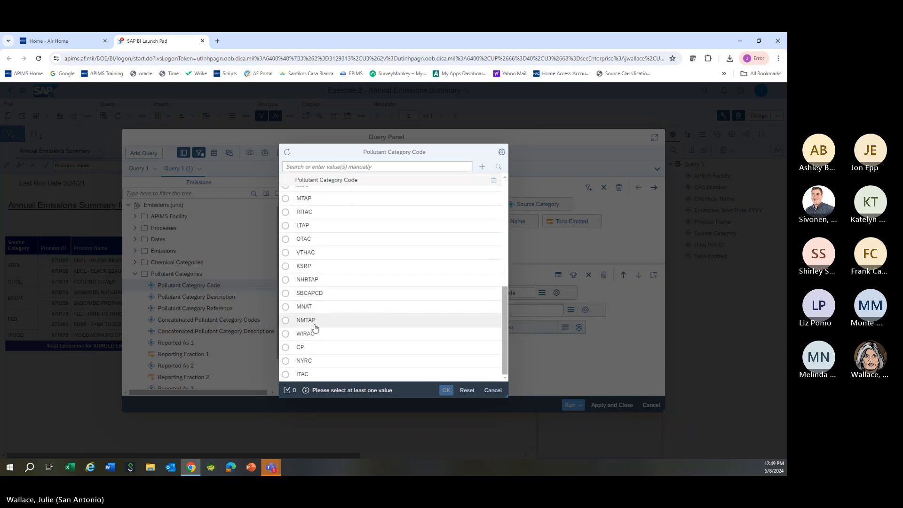
scroll(314, 327, "up", 3)
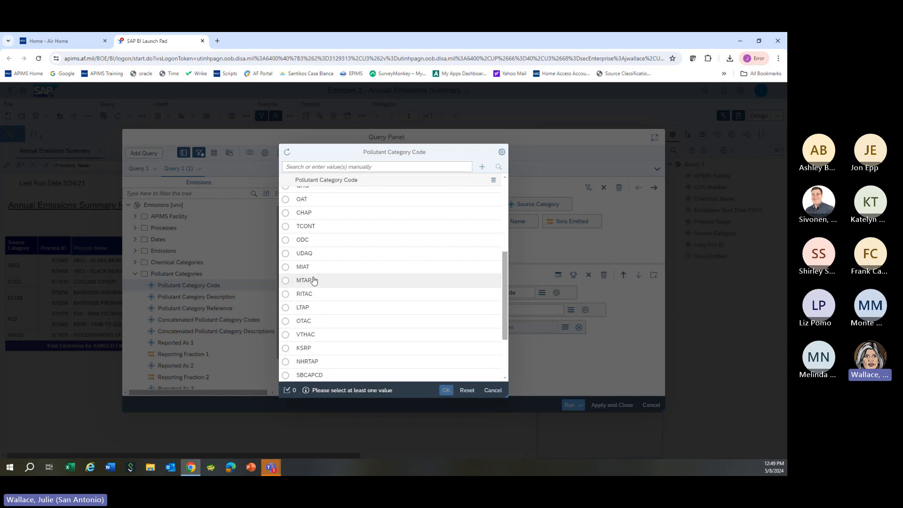
scroll(313, 277, "up", 3)
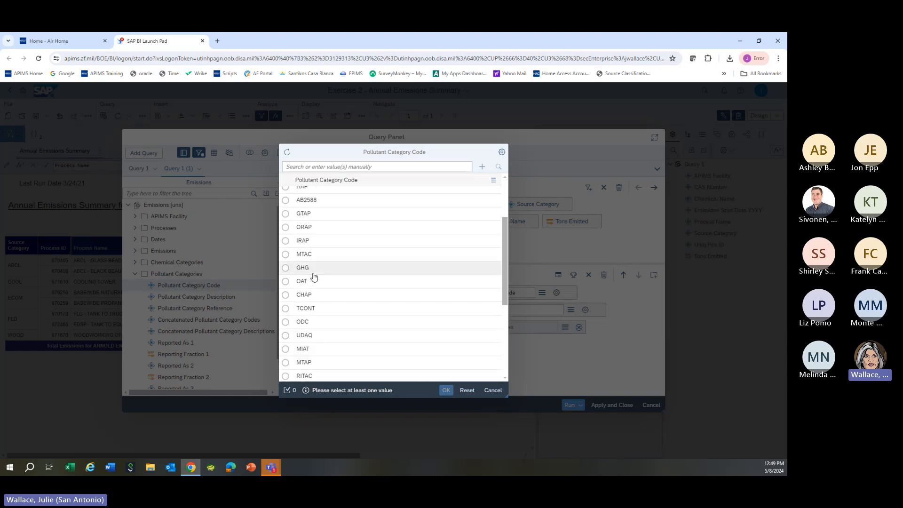
left_click(286, 267)
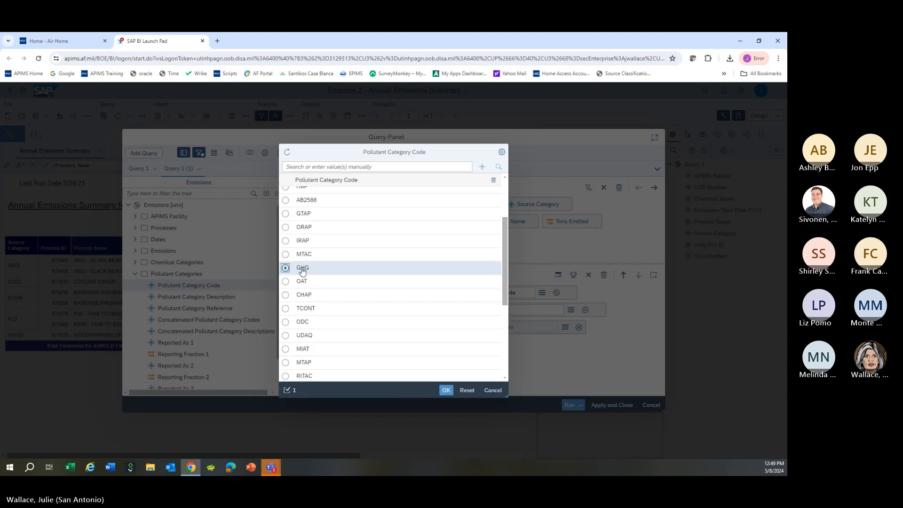
left_click(446, 391)
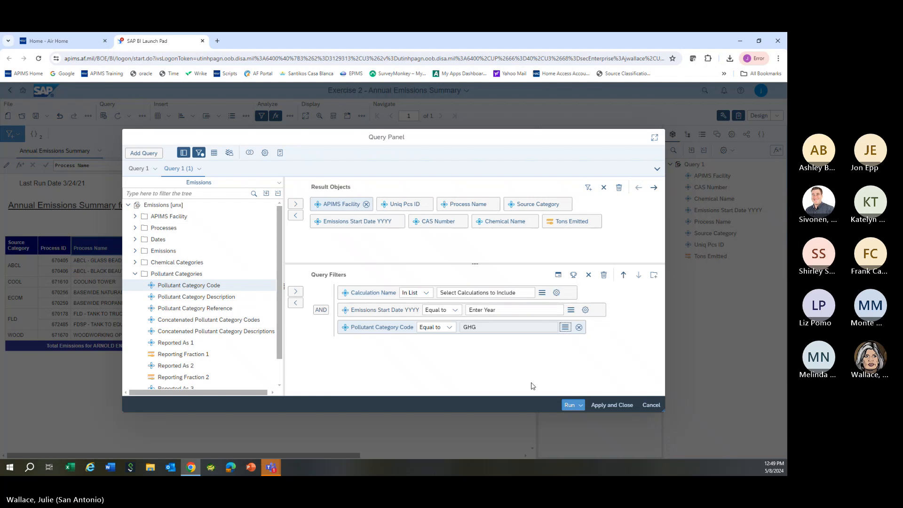
Step: Run the queries with the existing prompt values and insert the new query's data as a table in a new report
left_click(575, 407)
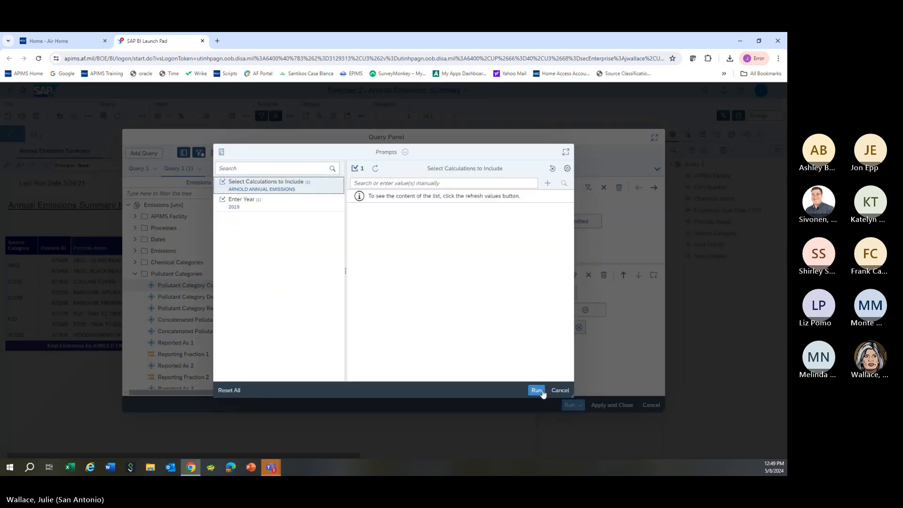
left_click(537, 390)
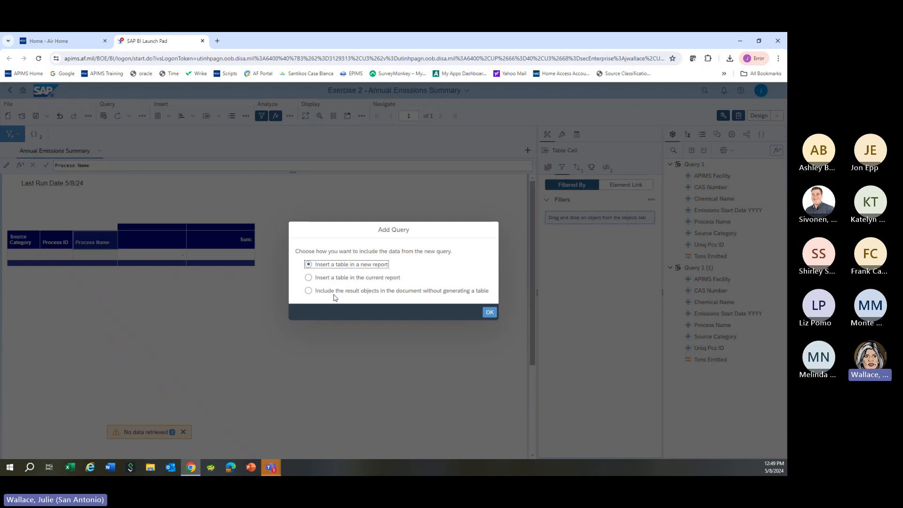
left_click(489, 312)
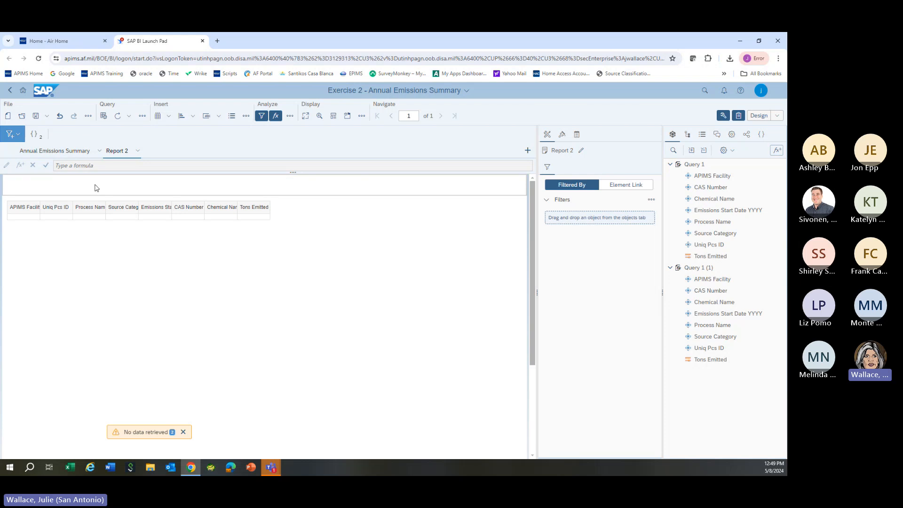
Step: Start a data refresh, check the active base on the APIMS home page, and clear and reload the Select Calculations to Include values
left_click(117, 116)
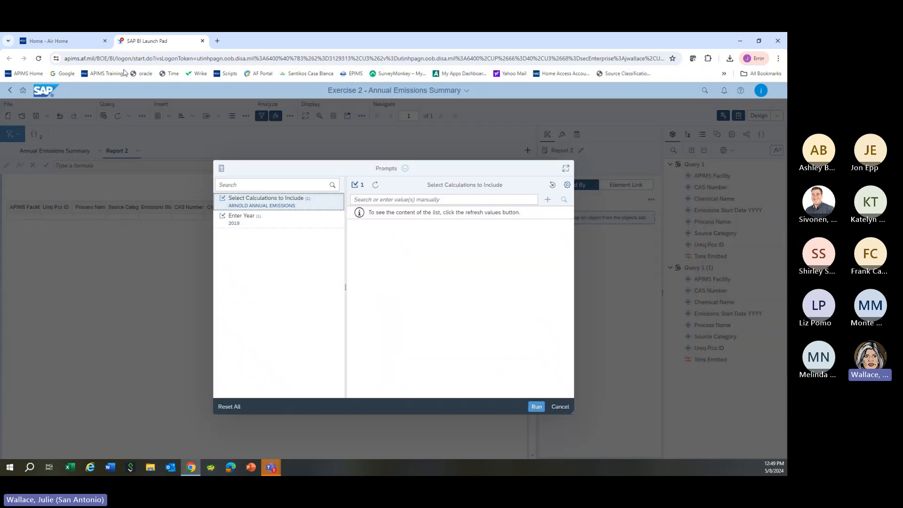
left_click(66, 41)
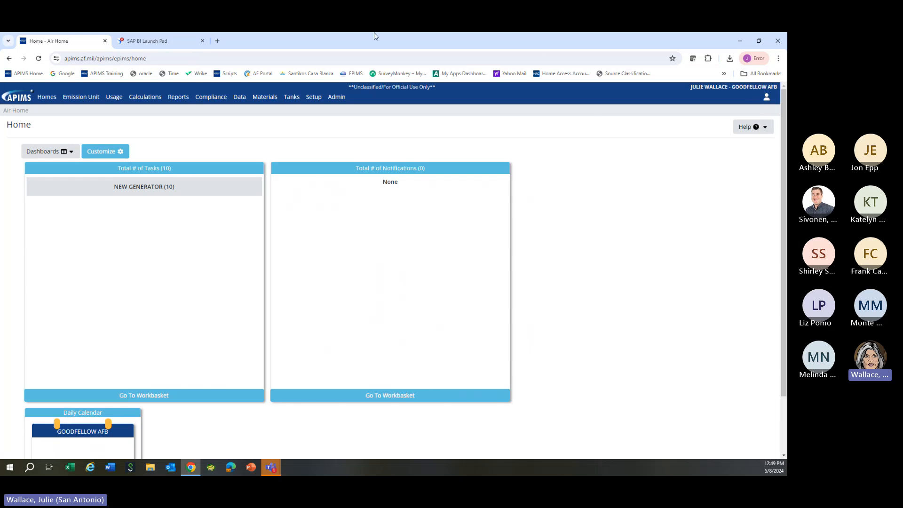
left_click(145, 41)
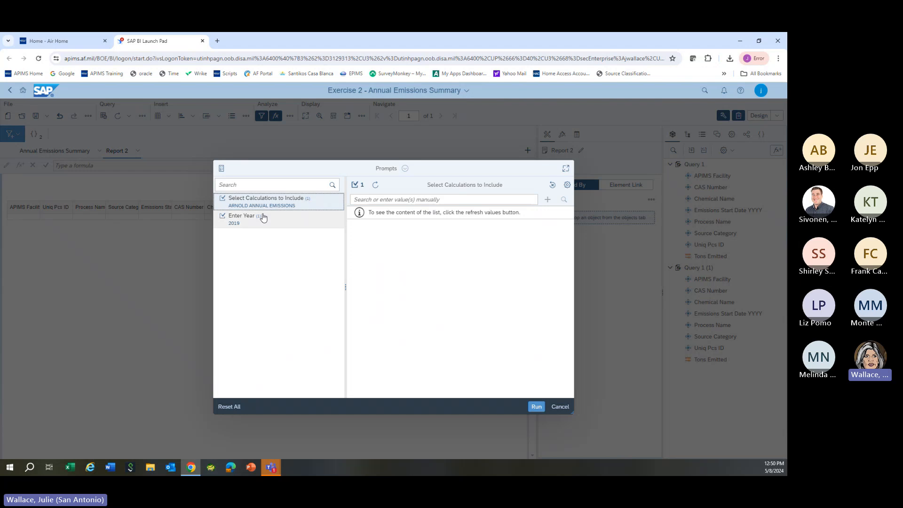
left_click(552, 186)
left_click(375, 185)
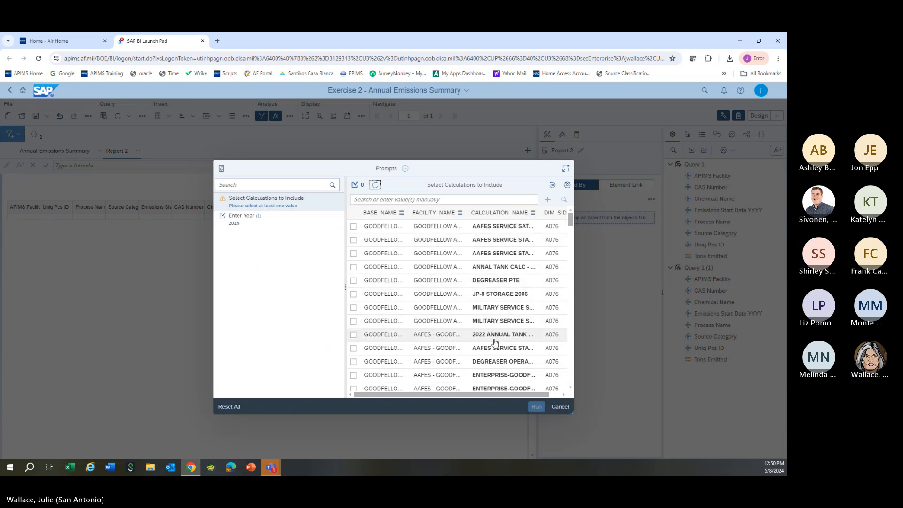
Step: Search the available calculations for stationary and select both matching Annual Stationary Calc entries
scroll(494, 342, "down", 5)
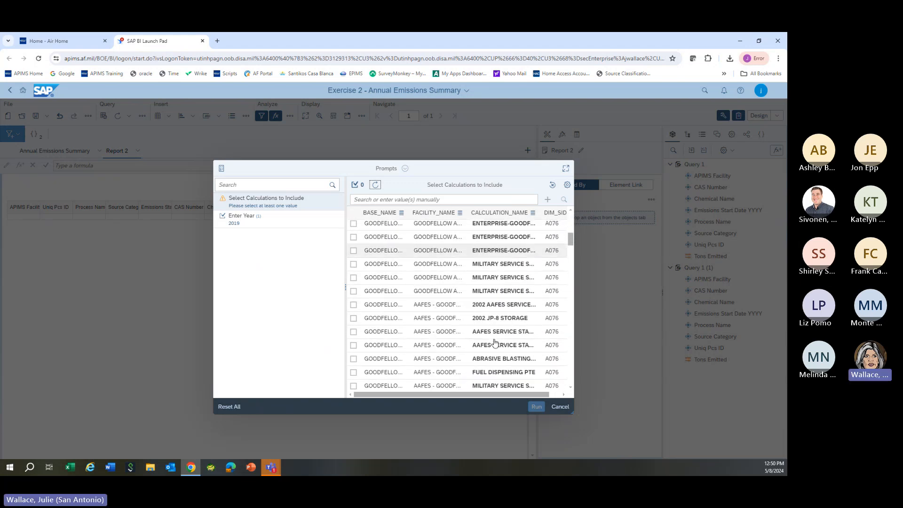
scroll(495, 342, "down", 5)
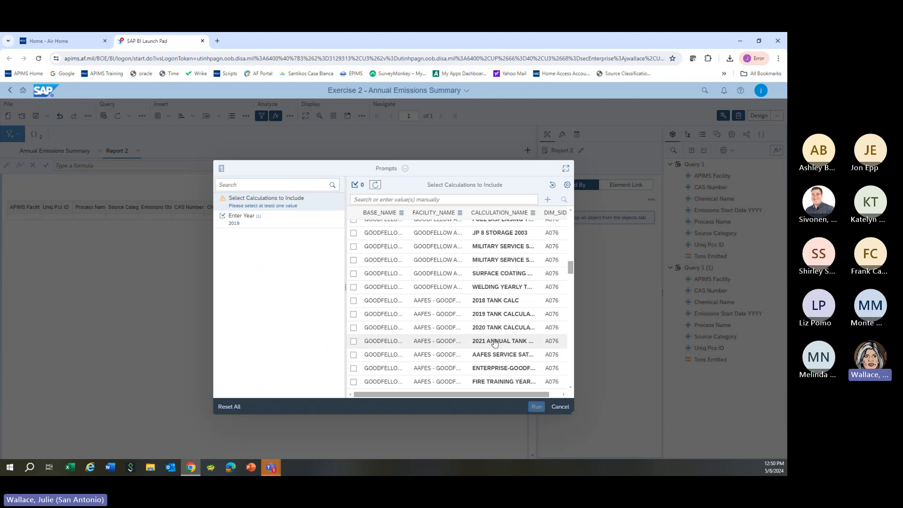
scroll(495, 342, "down", 1)
scroll(494, 342, "down", 4)
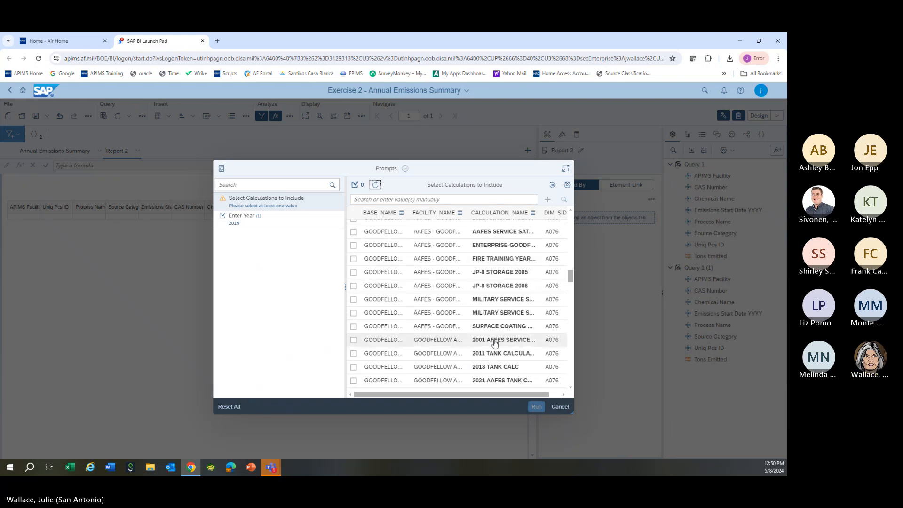
scroll(495, 356, "down", 5)
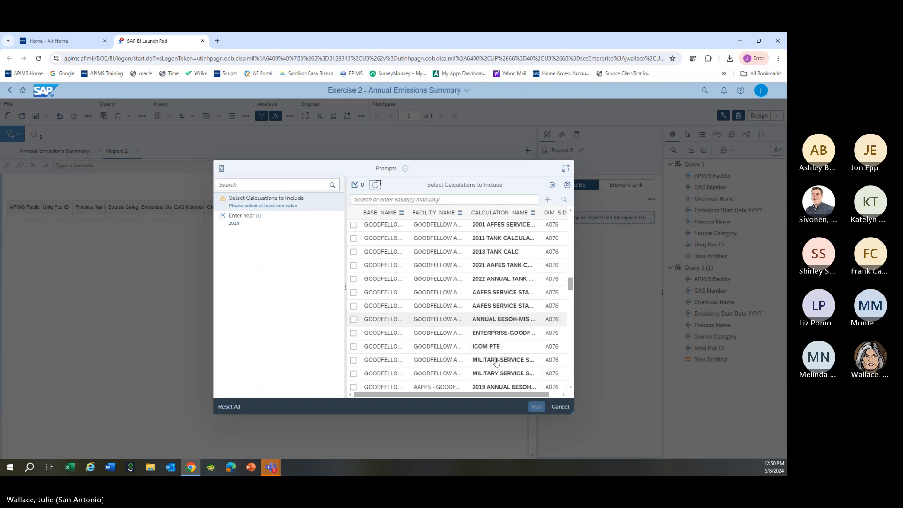
scroll(496, 360, "down", 4)
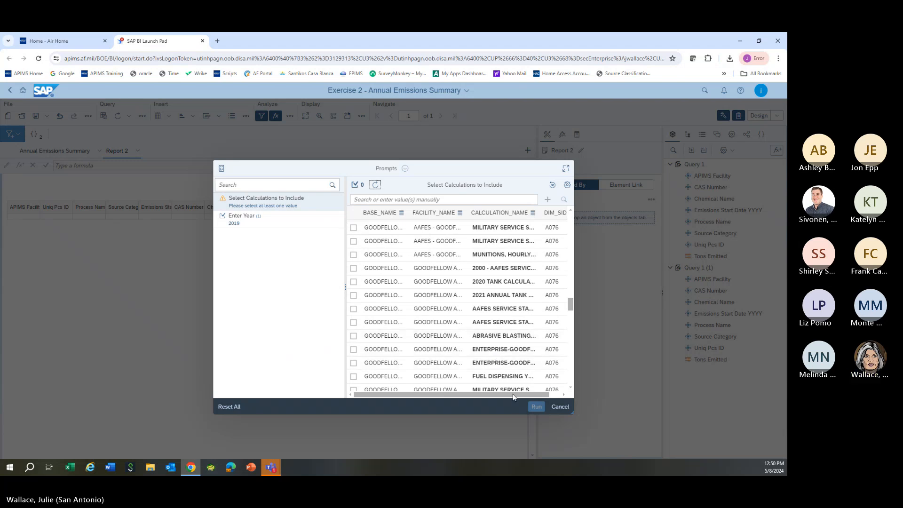
left_click_drag(512, 394, 542, 394)
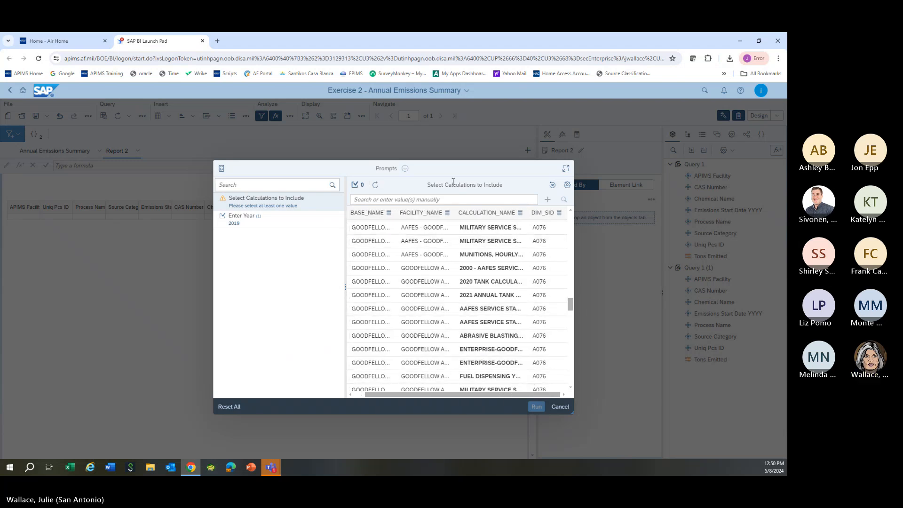
left_click(453, 198)
type("stationary")
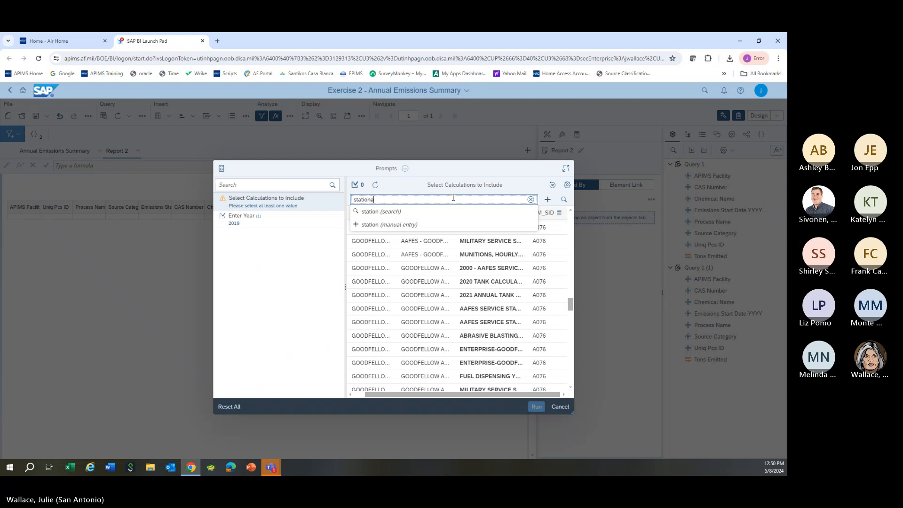
left_click(395, 217)
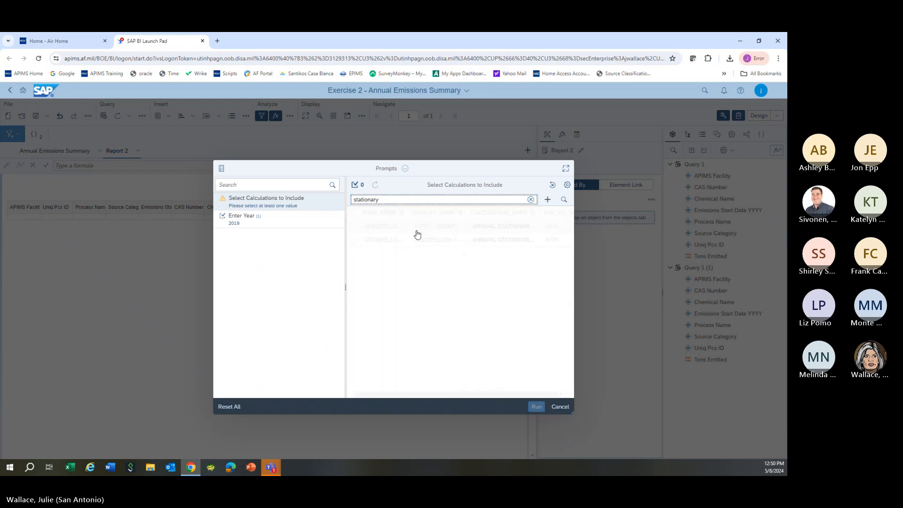
left_click(353, 227)
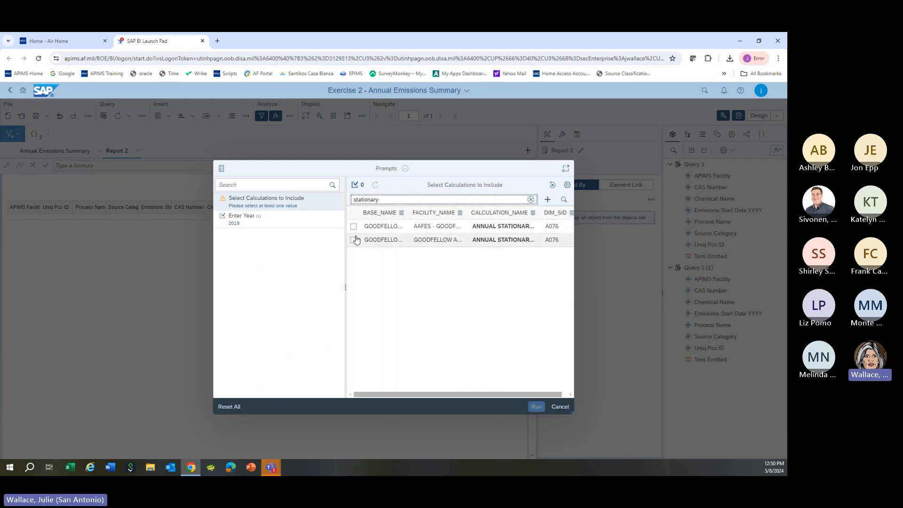
left_click(353, 240)
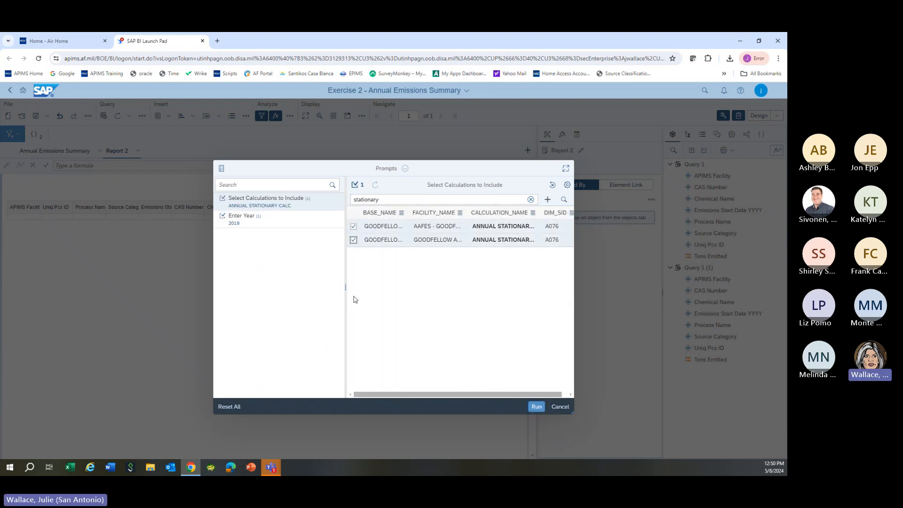
Step: Replace the Enter Year prompt value with 2022 from the refreshed list and run the queries
left_click(254, 224)
left_click(552, 185)
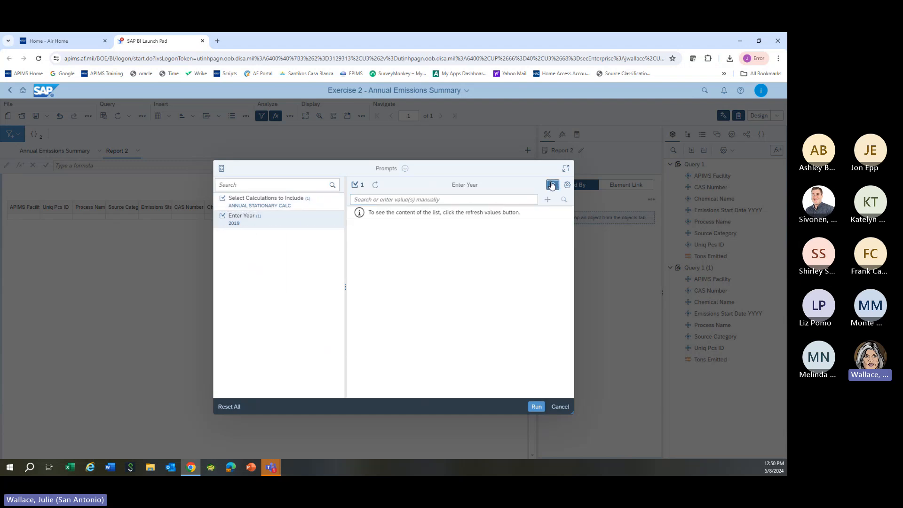
left_click(374, 186)
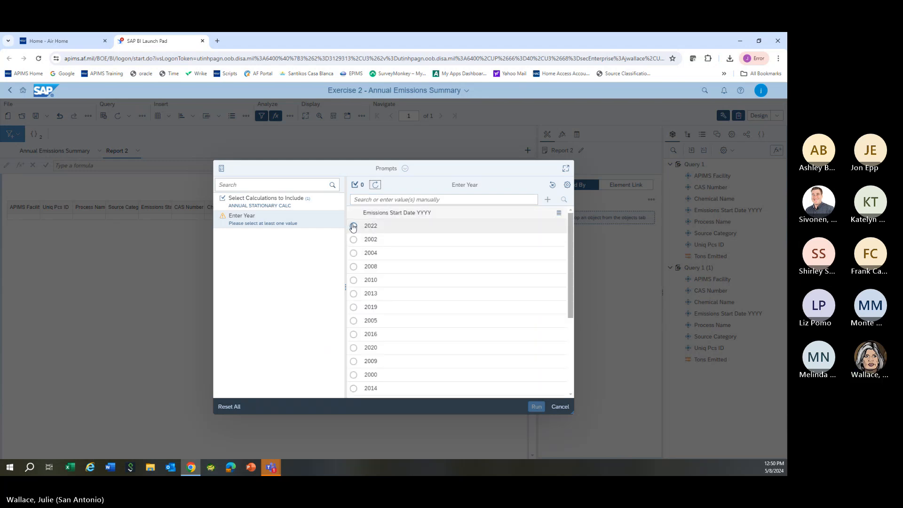
left_click(354, 227)
left_click(536, 406)
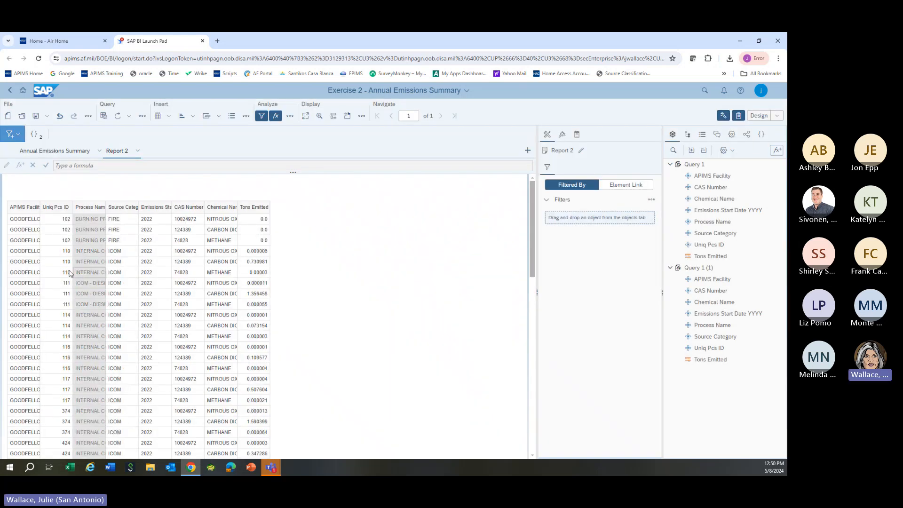
Step: Turn the vertical emissions table in Report 2 into a cross table
left_click(66, 272)
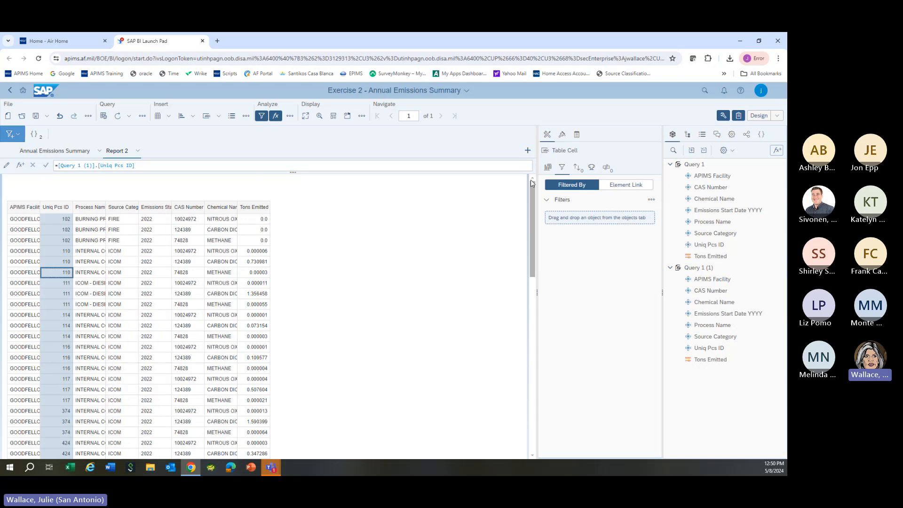
left_click(549, 168)
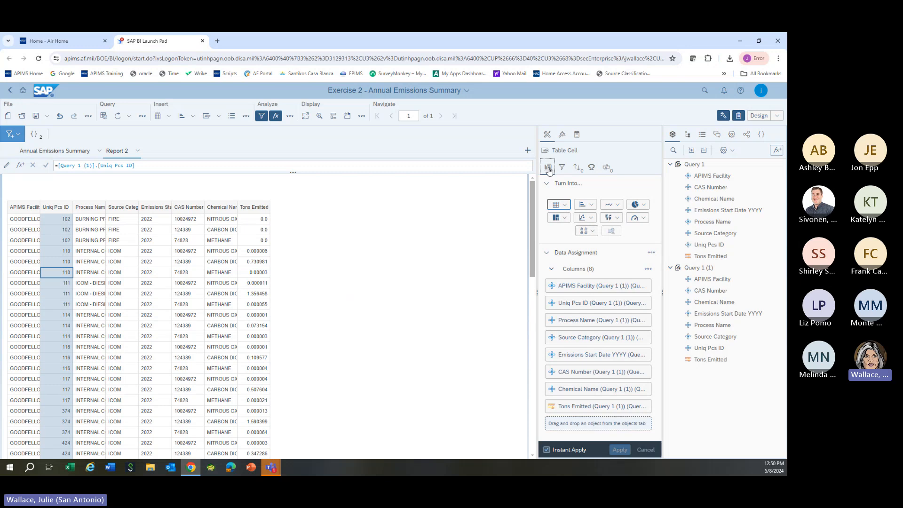
left_click(565, 208)
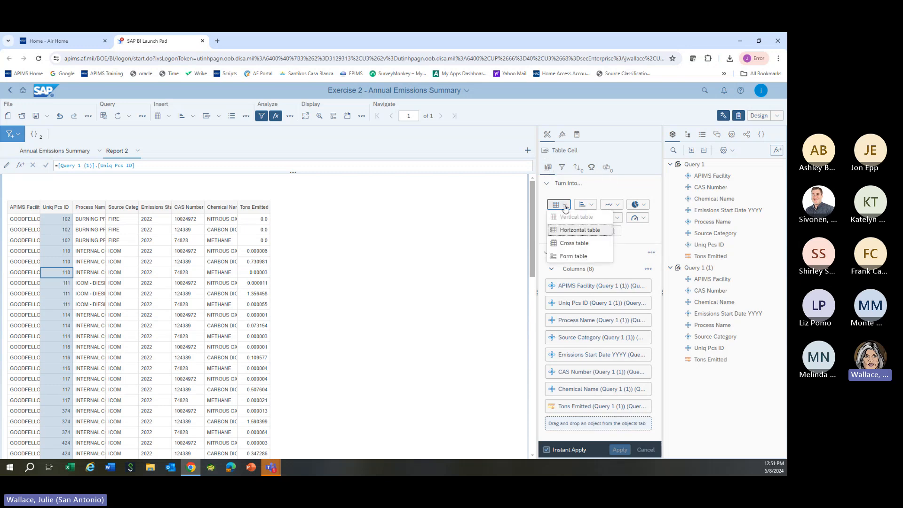
left_click(567, 248)
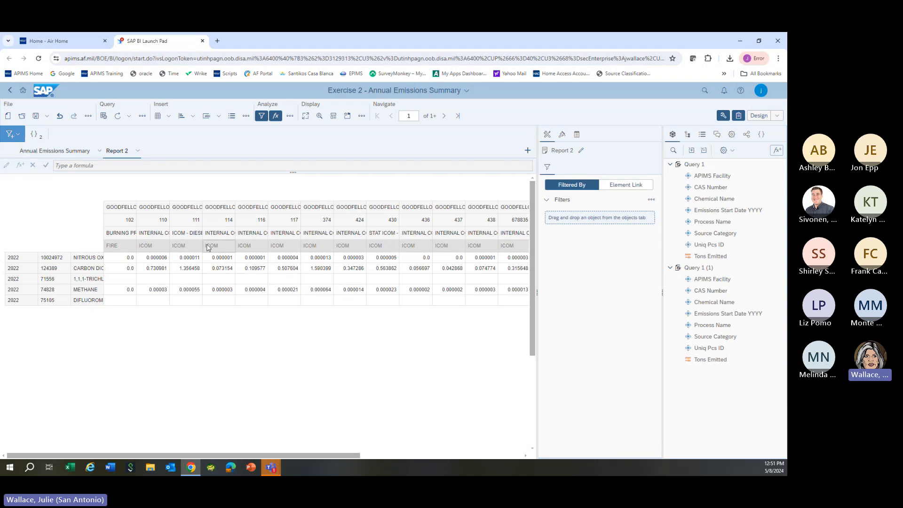
Step: Set the cross table's rows to Source Category, Uniq Pcs ID, Process Name and its columns to Emissions Start Date YYYY, CAS Number, Chemical Name, removing APIMS Facility
left_click(408, 280)
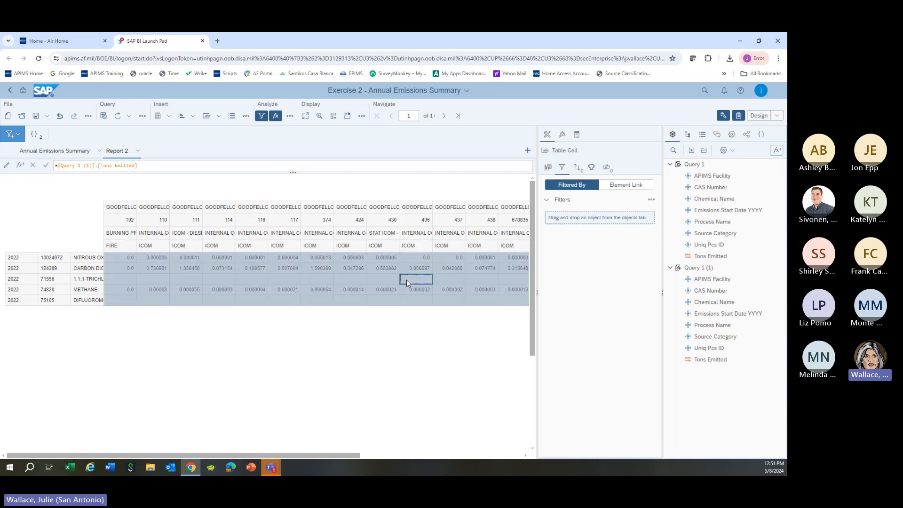
left_click(548, 168)
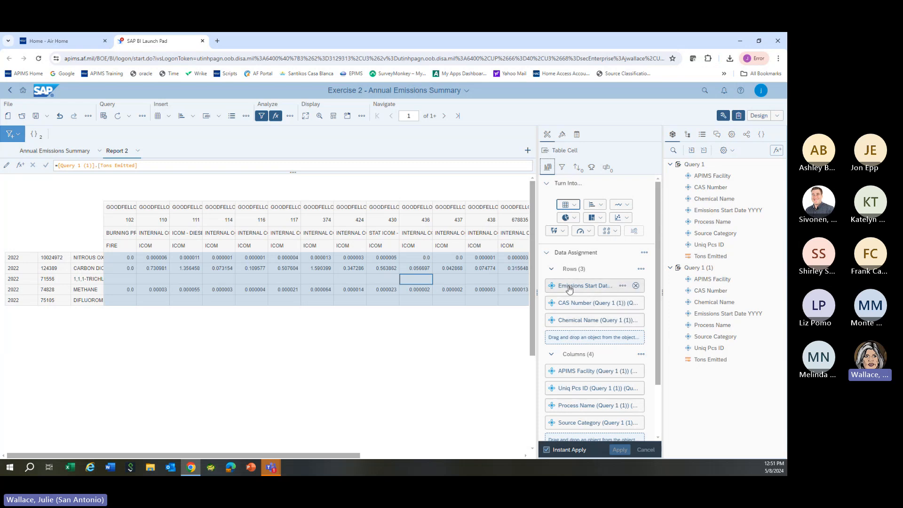
left_click_drag(569, 286, 570, 369)
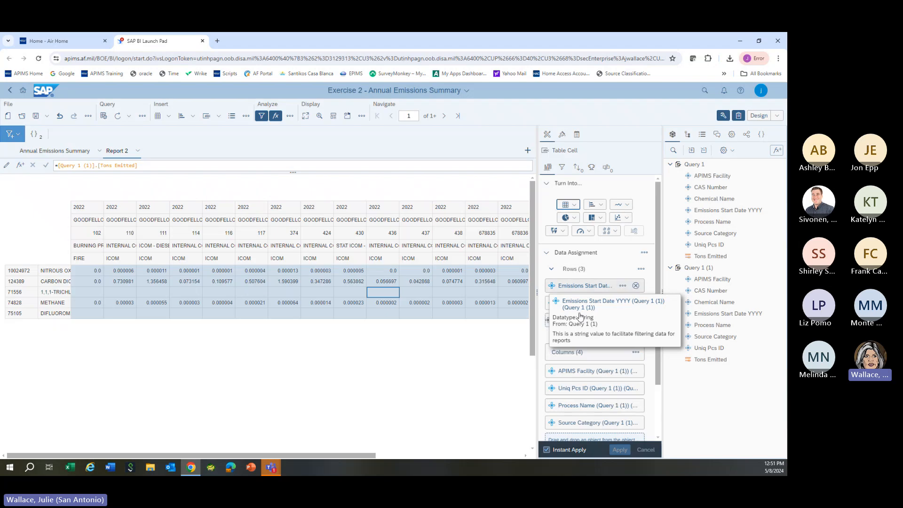
left_click_drag(582, 292, 573, 326)
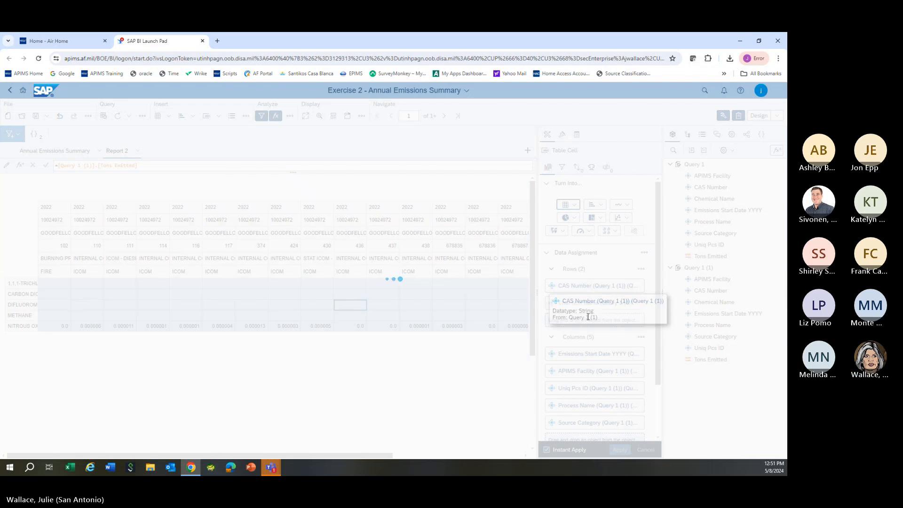
mouse_move(580, 290)
left_mouse_down()
mouse_move(583, 369)
mouse_move(580, 287)
left_mouse_up()
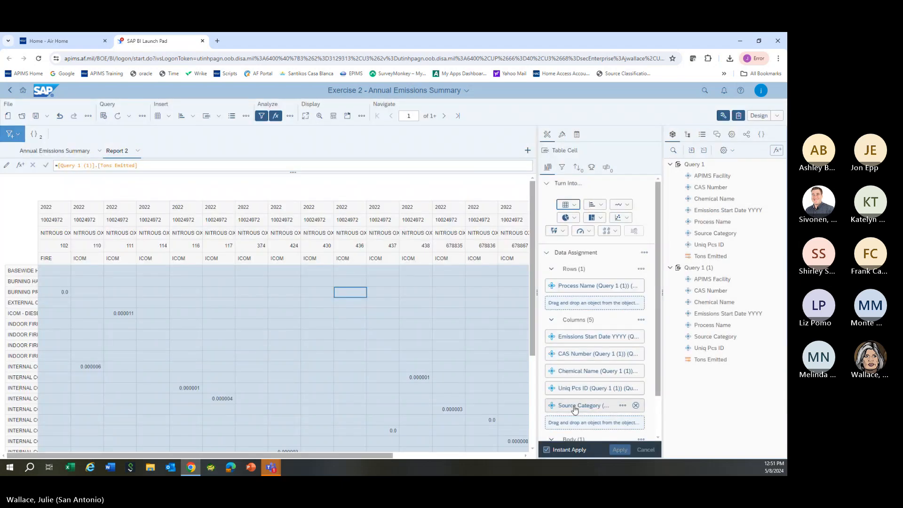
left_click_drag(573, 406, 578, 284)
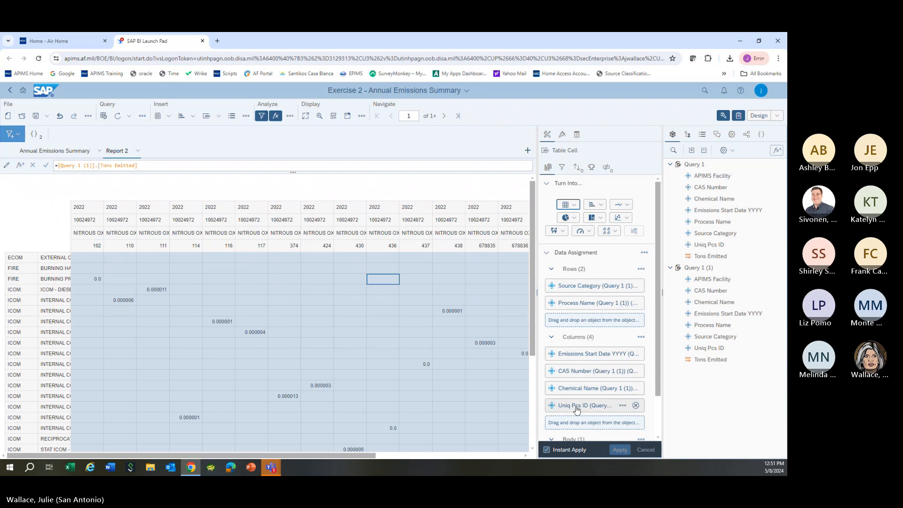
left_click_drag(577, 410, 582, 351)
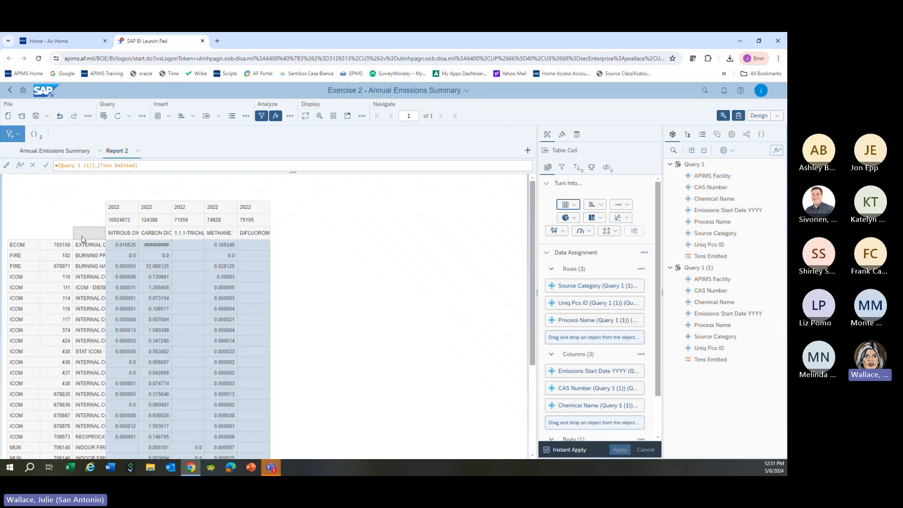
Step: Label the blank header above the process names in Report 2 as Process Name and widen that column to fit its contents
left_click(64, 235)
left_click(23, 233)
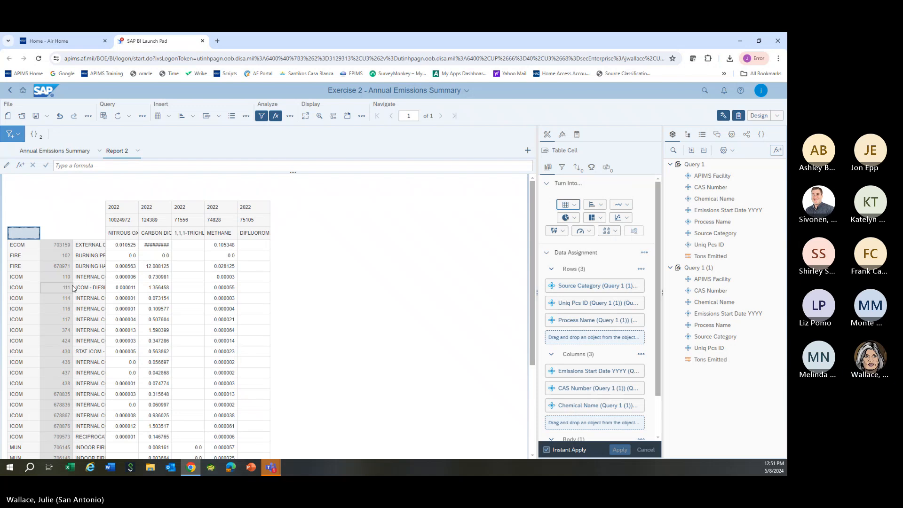
left_click(55, 150)
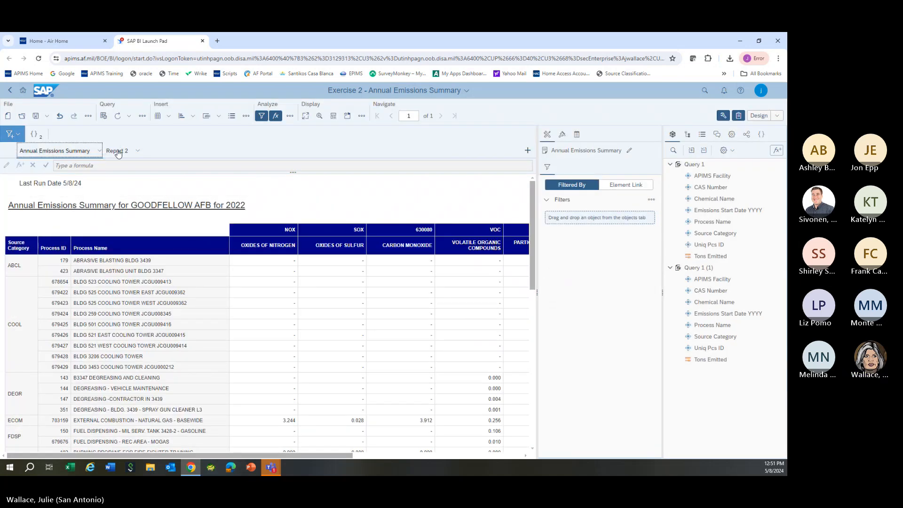
left_click(117, 150)
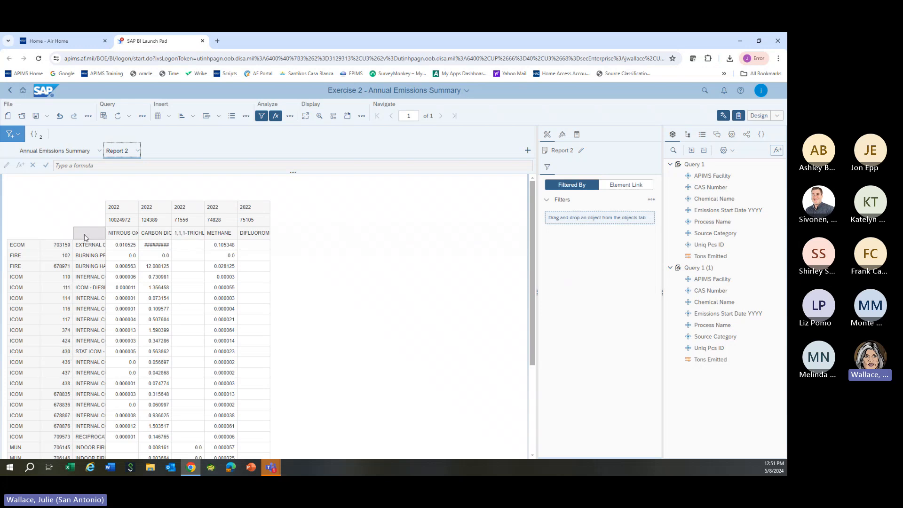
left_click(86, 234)
left_click(65, 166)
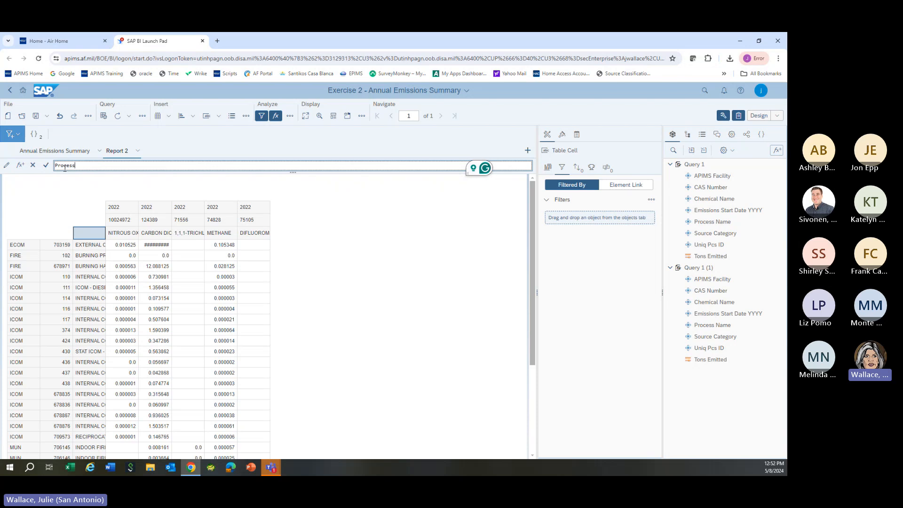
type("ame")
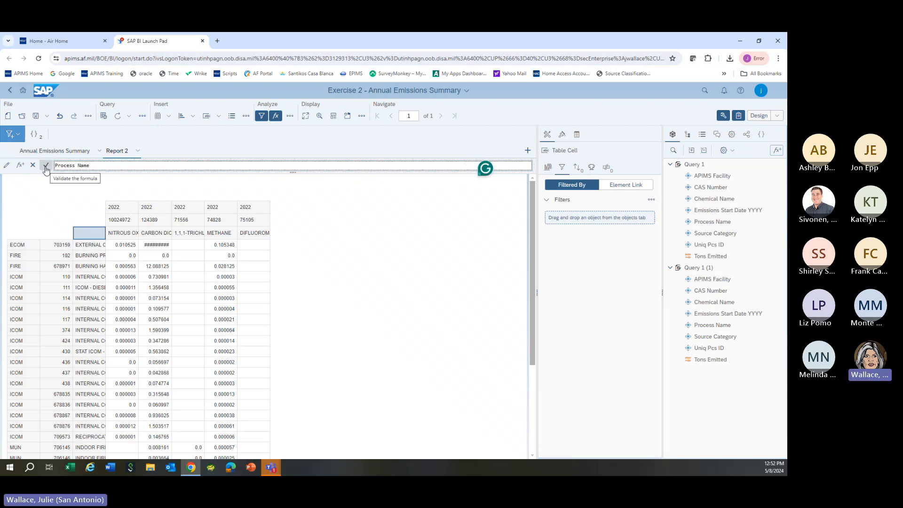
left_click(45, 167)
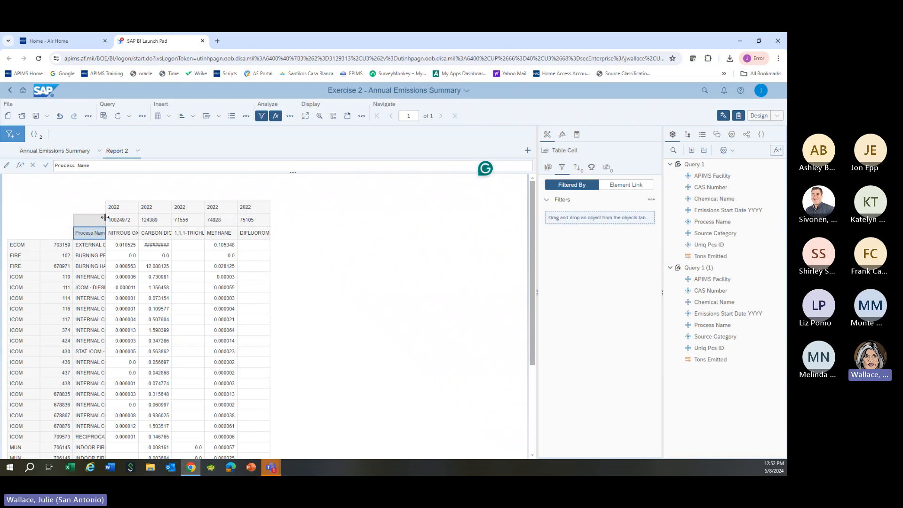
left_click(104, 218)
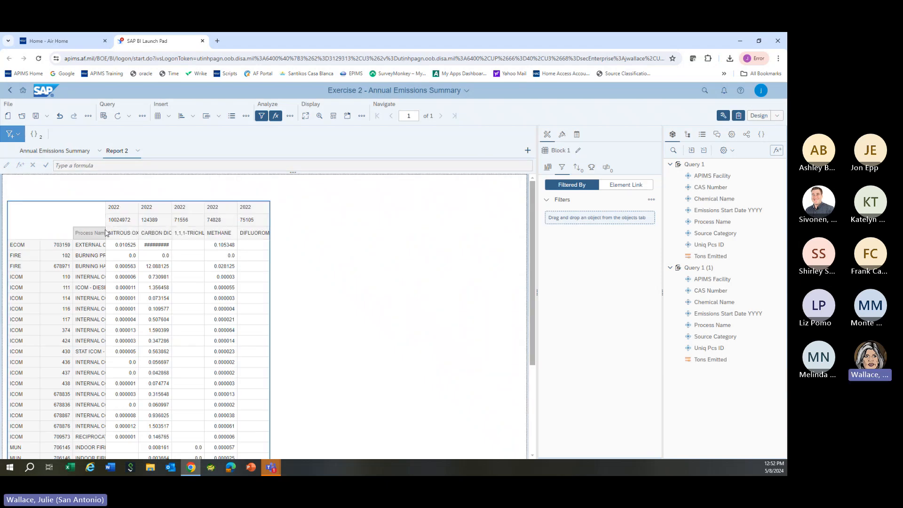
left_click(105, 232)
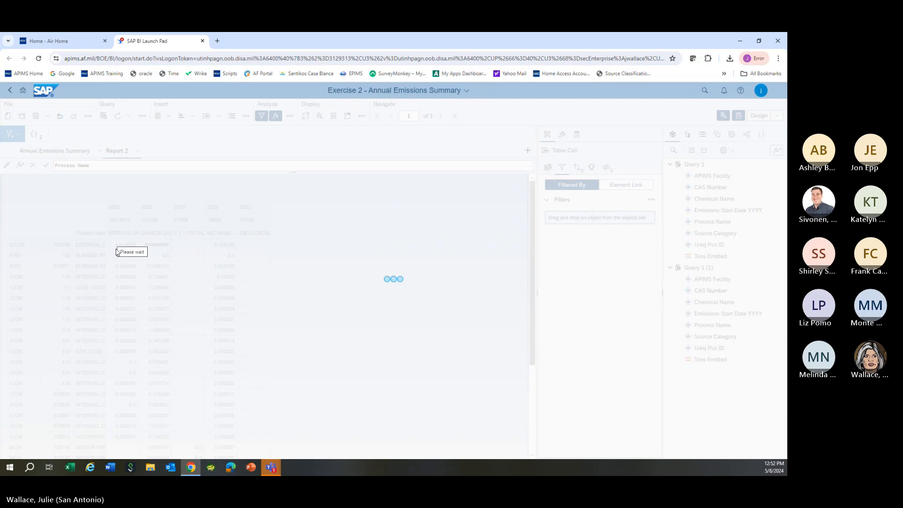
left_click(57, 233)
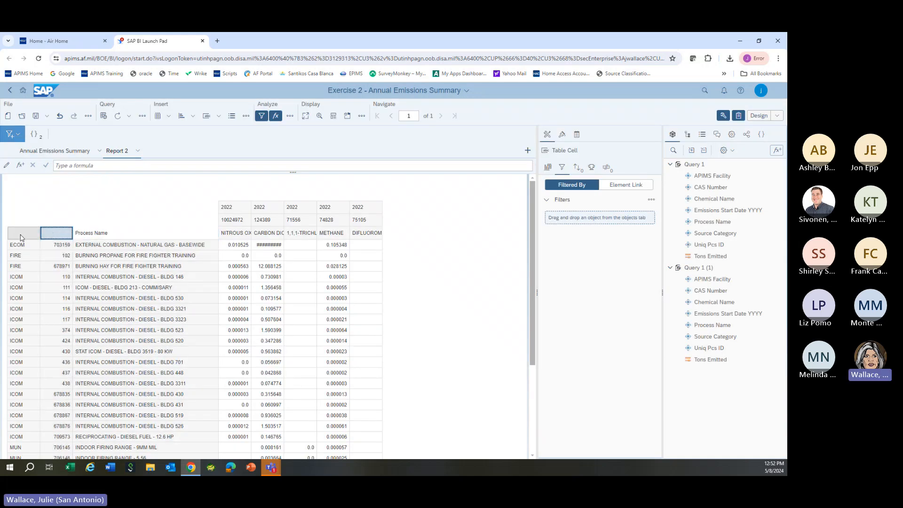
left_click(87, 232)
left_click(84, 221)
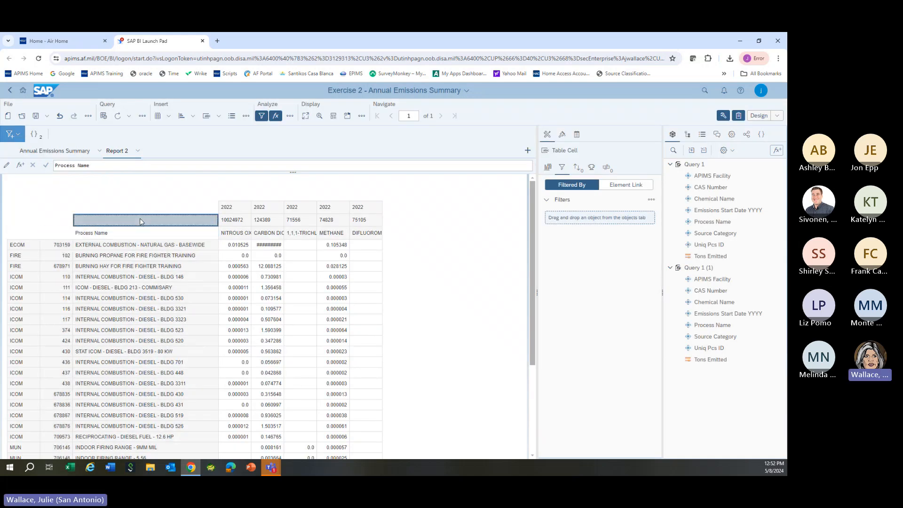
left_click(87, 233)
left_click(87, 224)
left_click(63, 235)
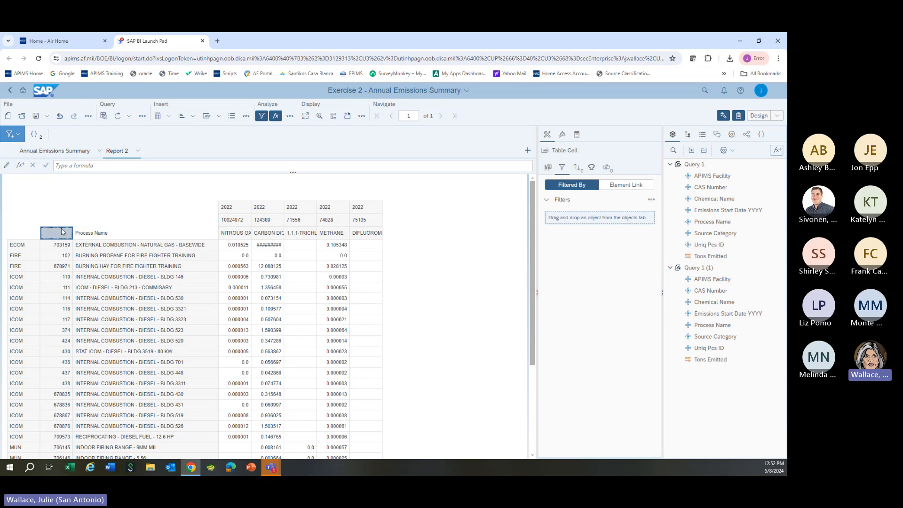
Step: Switch to the Annual Emissions Summary report and look at its table header and Last Run Date cell
left_click(68, 152)
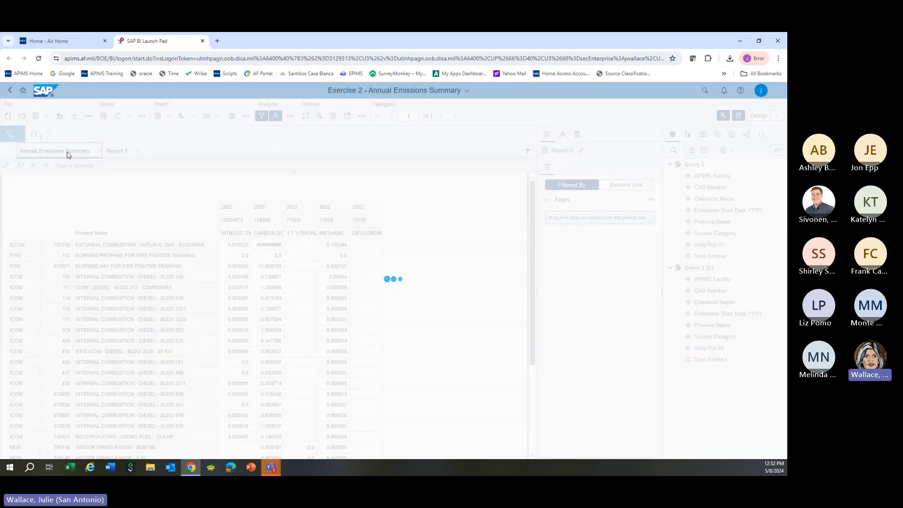
left_click(124, 231)
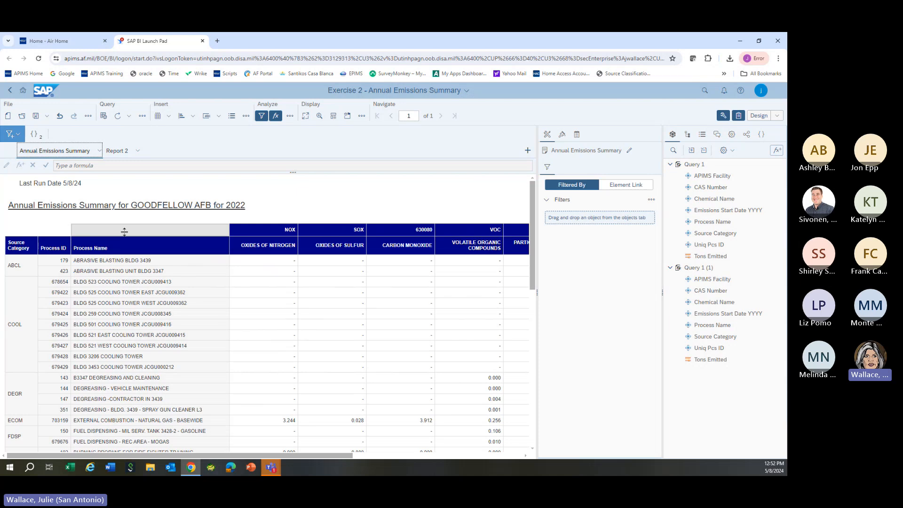
left_click(53, 185)
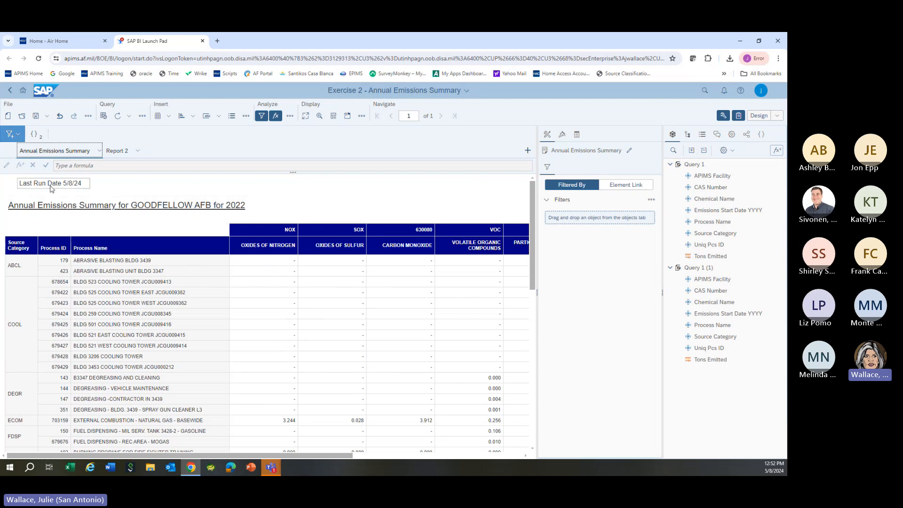
Step: Insert a blank cell above the table near the Annual Emissions Summary title and undo the insertion
left_click(218, 116)
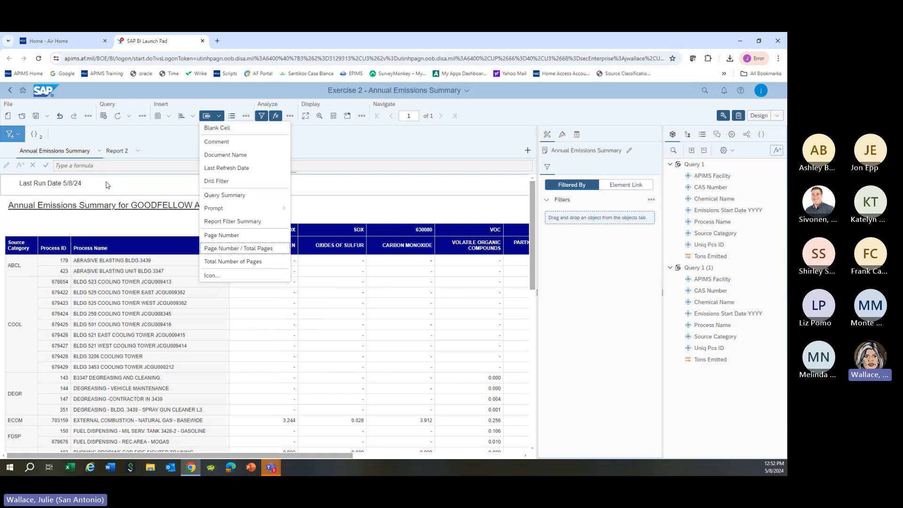
left_click(219, 128)
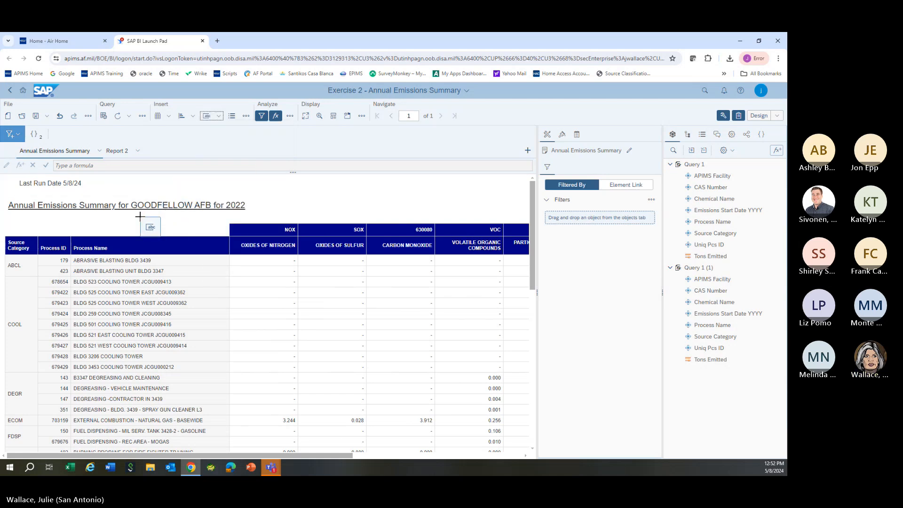
left_click(287, 195)
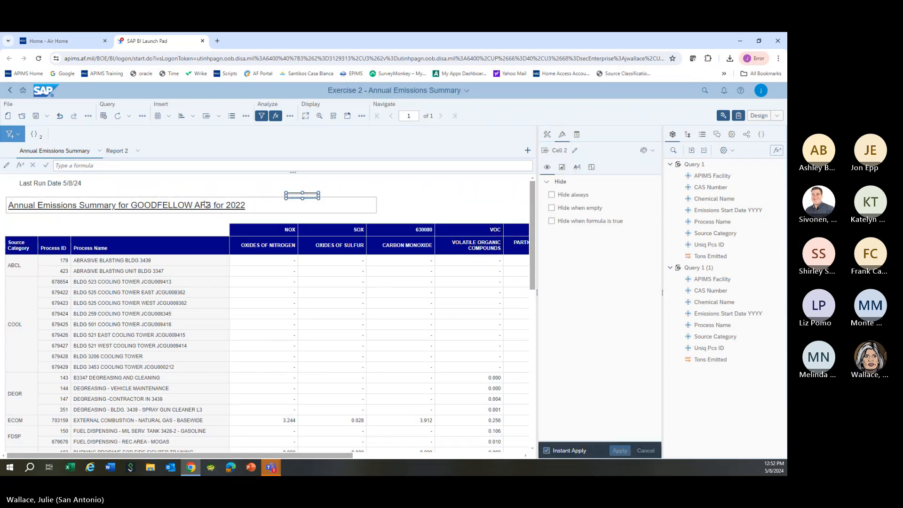
left_click(59, 116)
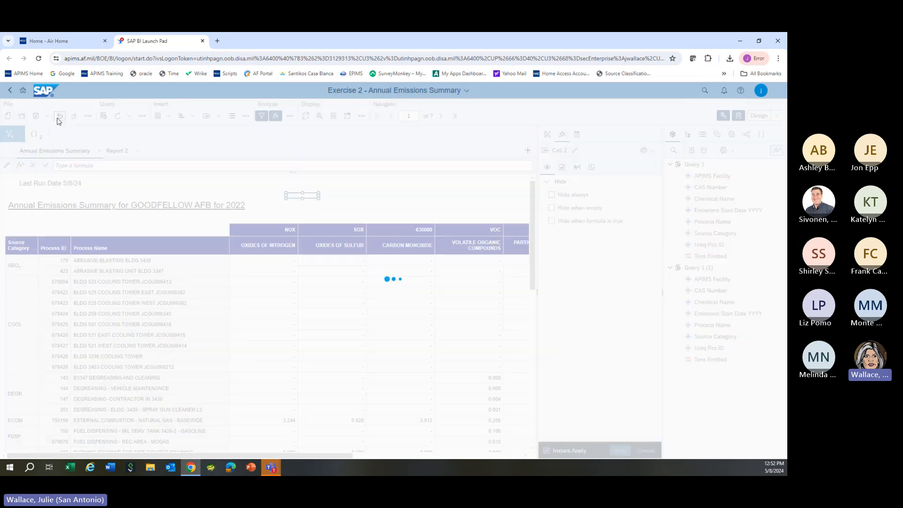
Step: Examine the Last Run Date cell's formula, its label text and date function, and the predefined cell options available for insertion
left_click(45, 187)
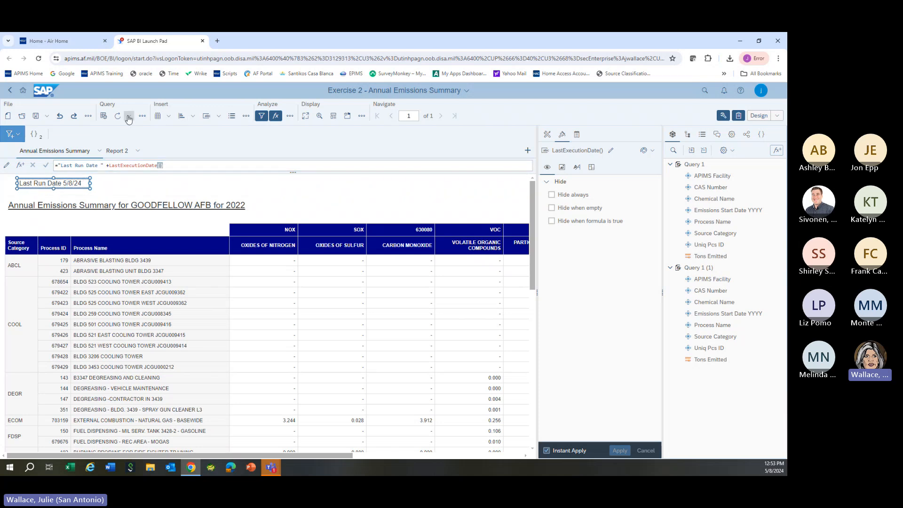
left_click(206, 116)
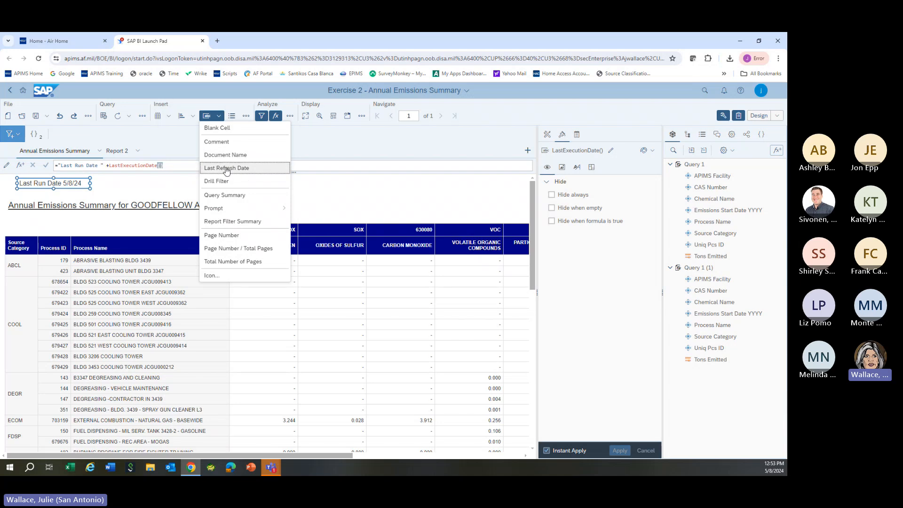
left_click(164, 166)
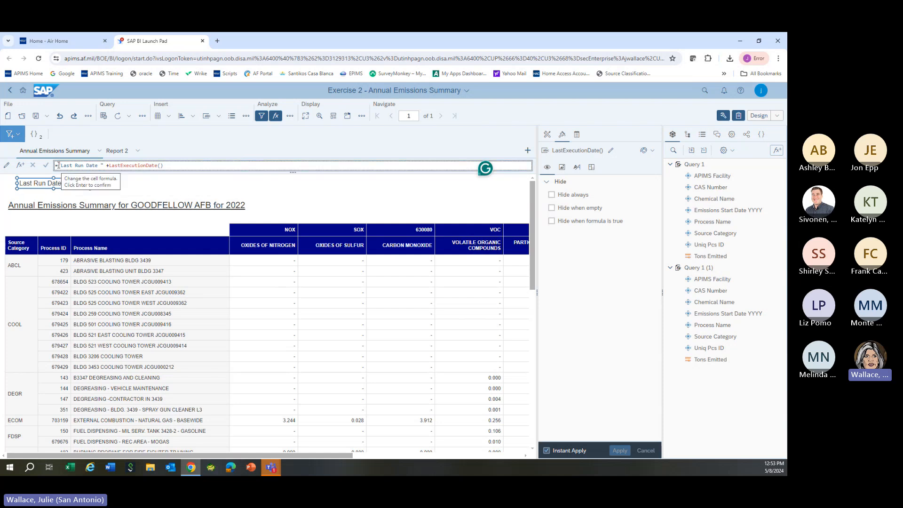
left_click_drag(60, 165, 101, 165)
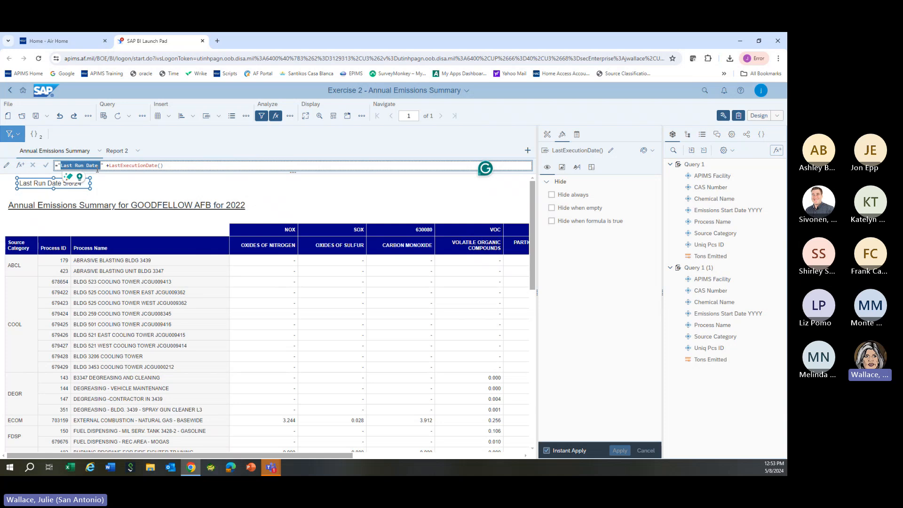
left_click(109, 166)
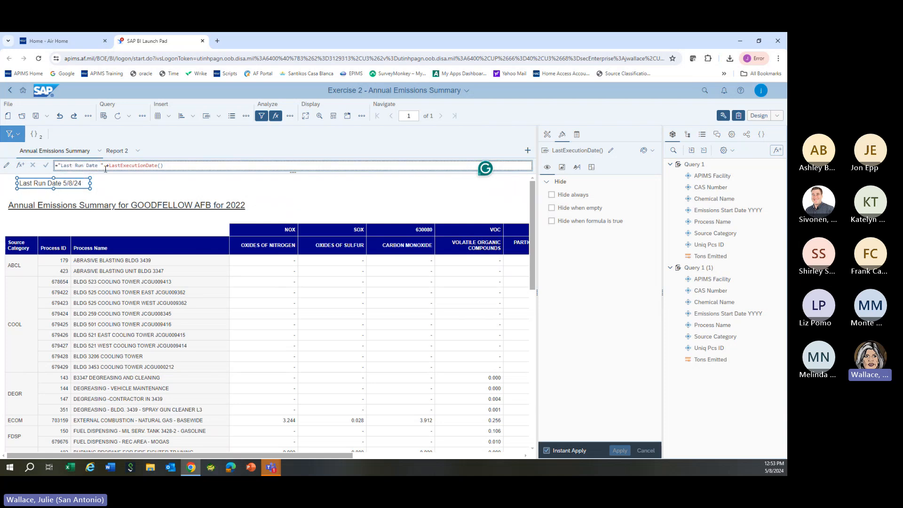
left_click_drag(163, 165, 109, 164)
left_click(180, 165)
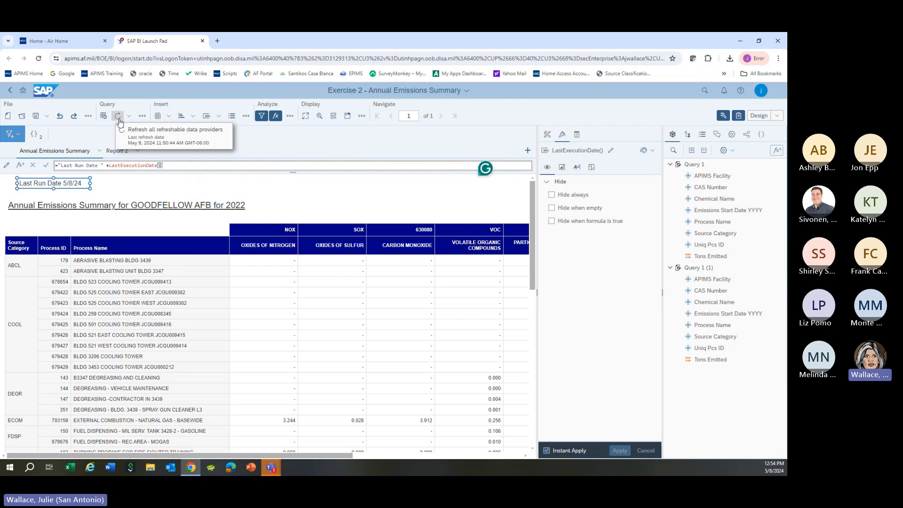
Step: Inspect the formula behind the Annual Emissions Summary title cell, including how the facility and year are joined into it
left_click(122, 210)
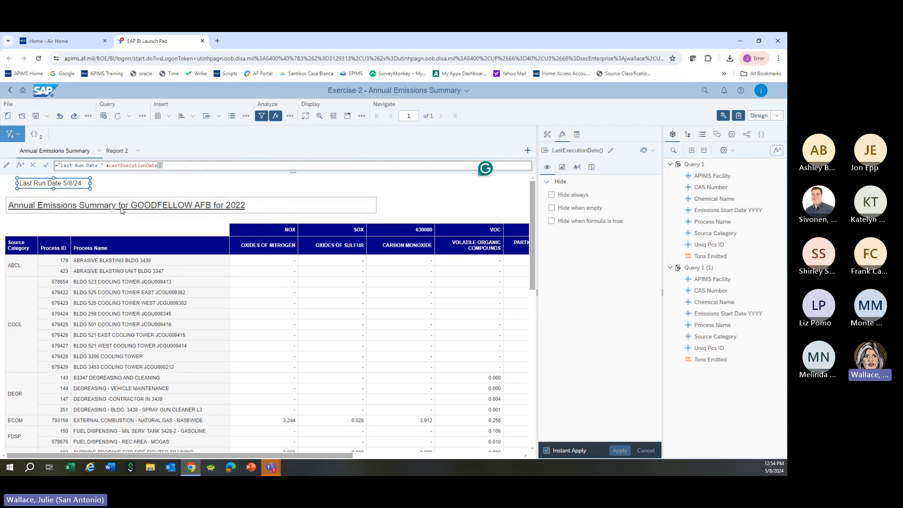
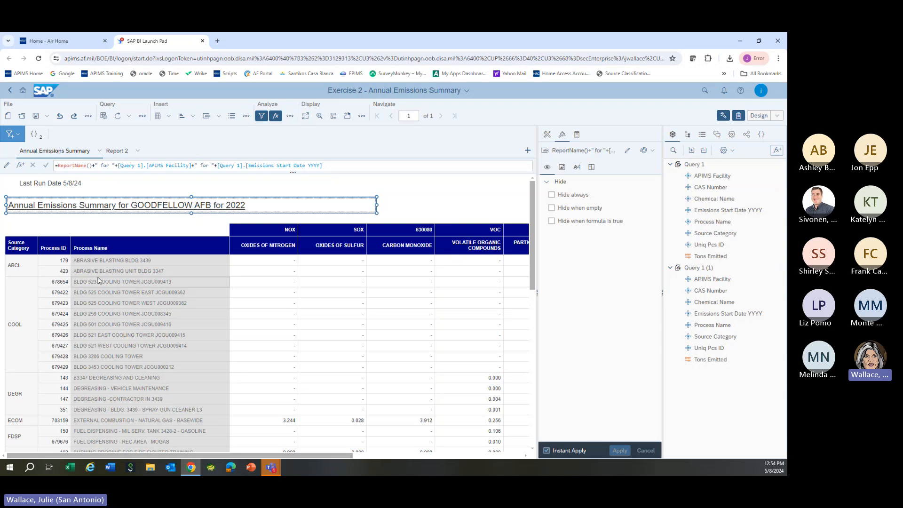
left_click(193, 166)
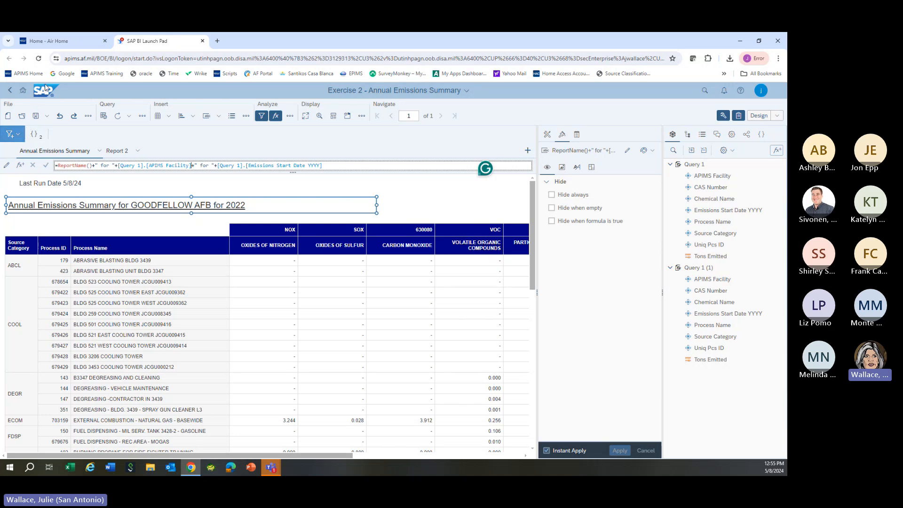
Step: Start a new input control based on the Source Category object from Query 1
left_click(19, 136)
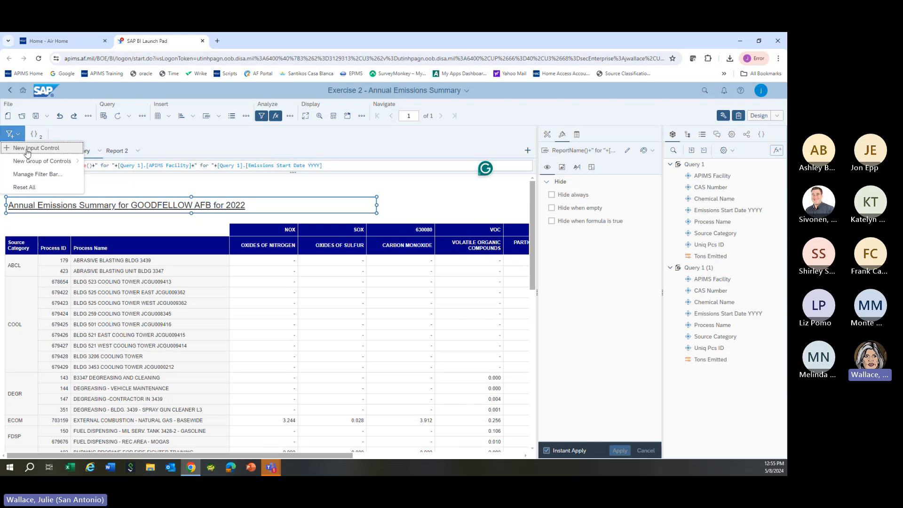
left_click(27, 149)
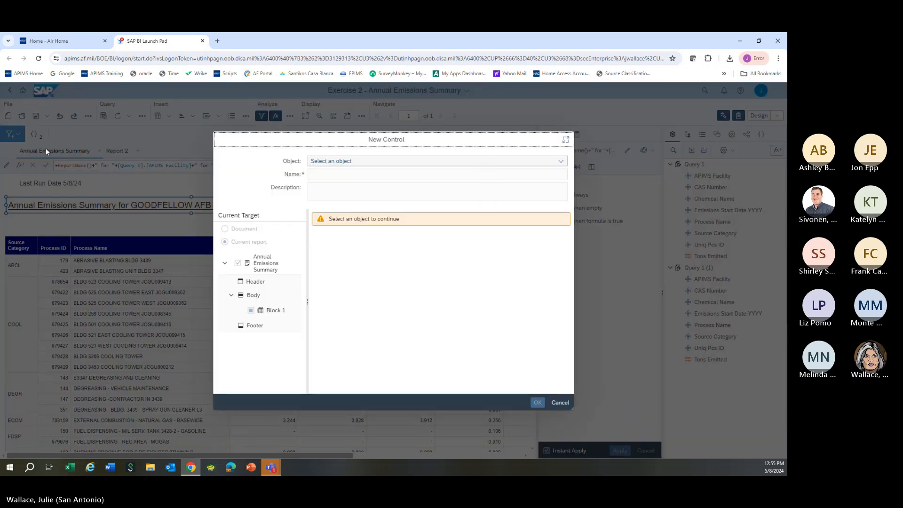
left_click(339, 165)
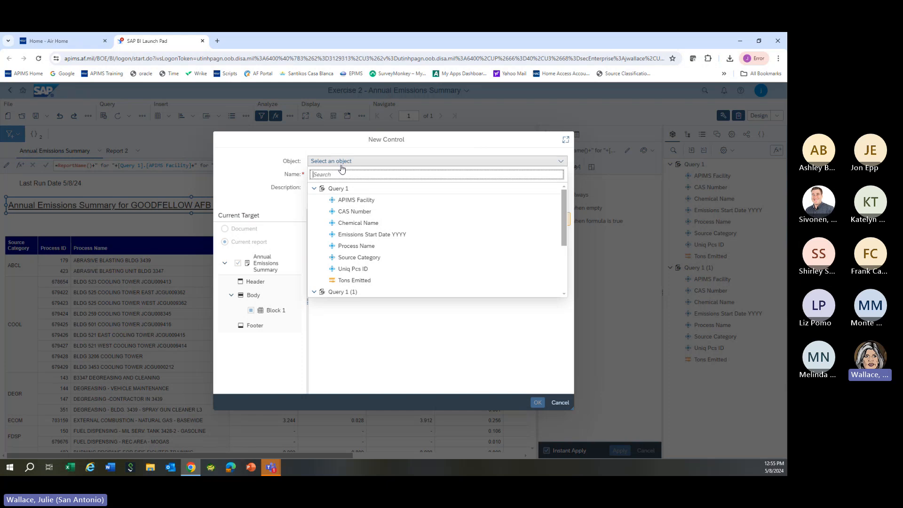
left_click(367, 262)
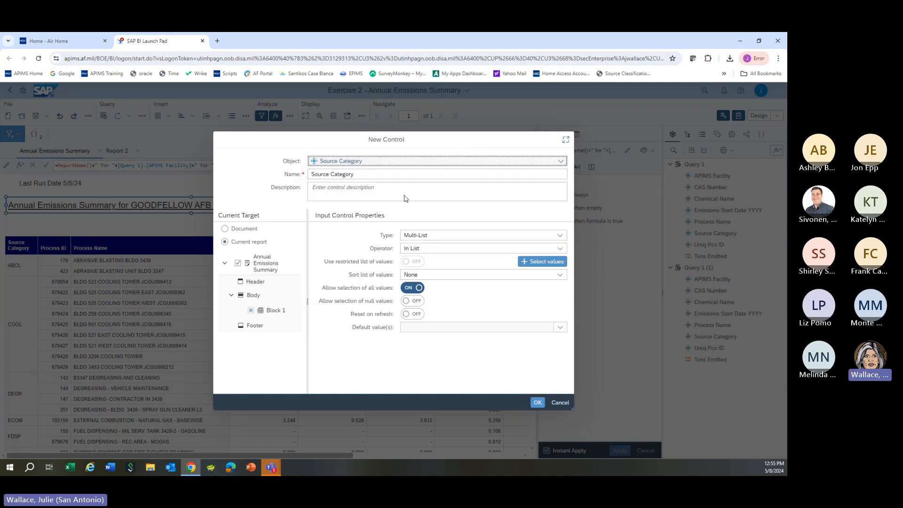
Step: Use the Multi-List type and In List operator for the Source Category control and create it for the current report
left_click(437, 238)
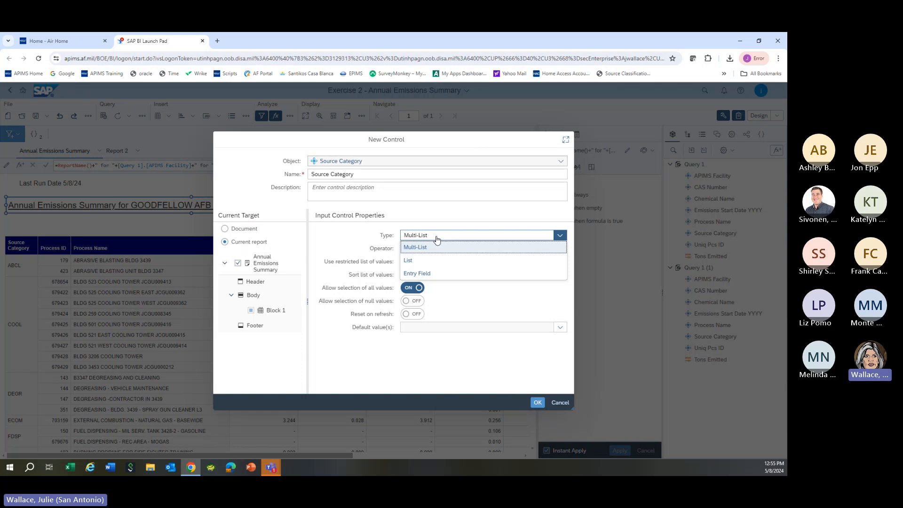
left_click(436, 245)
left_click(433, 251)
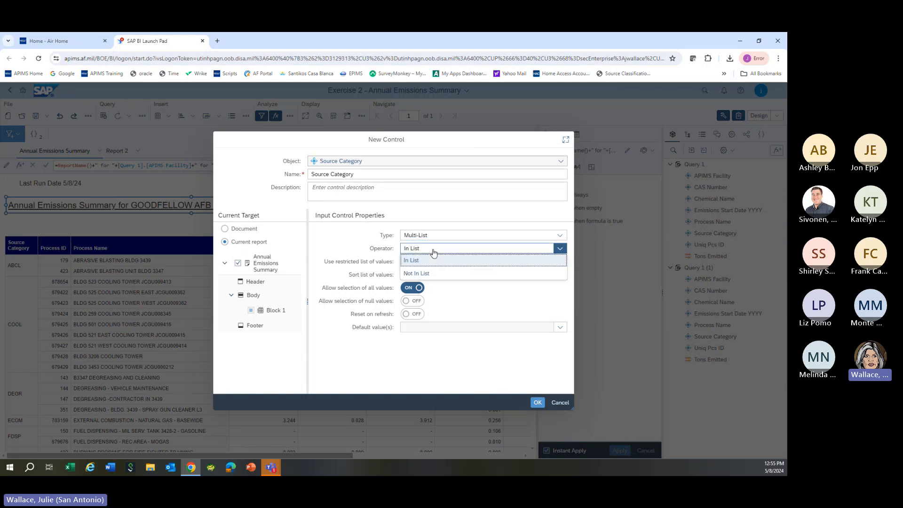
left_click(433, 252)
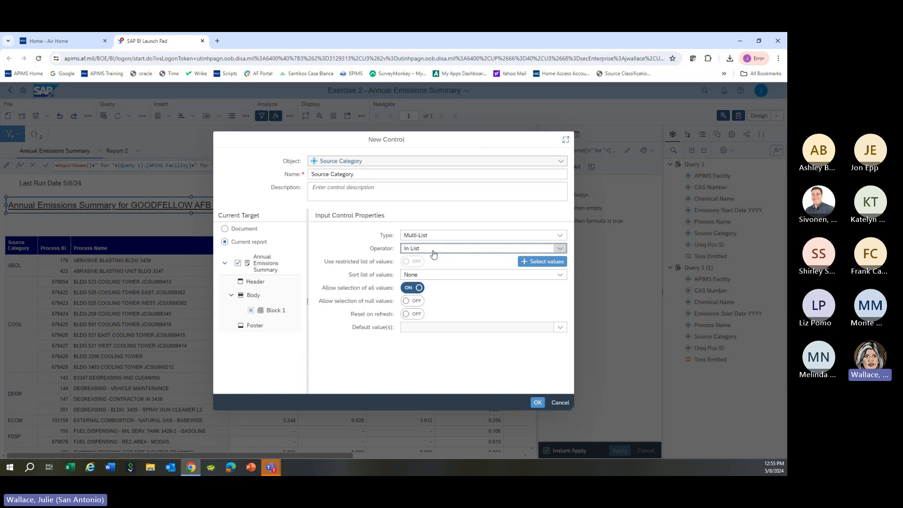
left_click(537, 402)
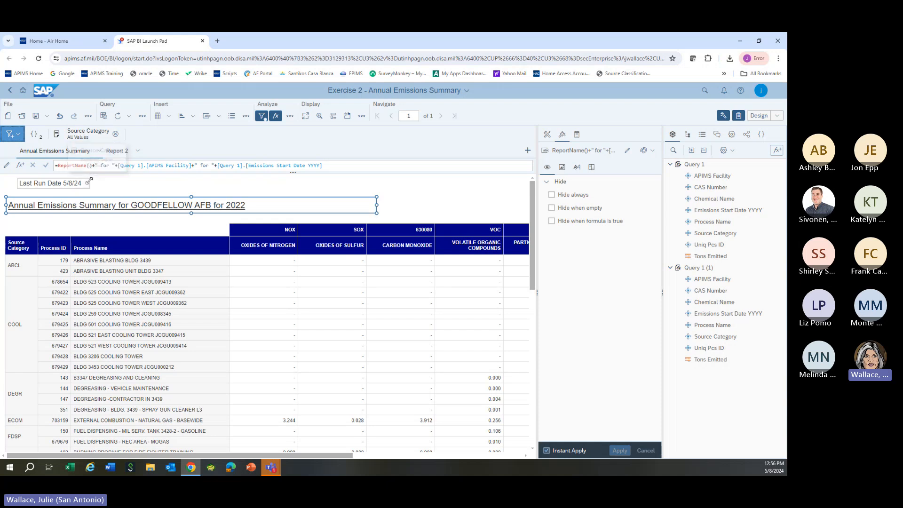
Step: Filter the report with the Source Category input control to show only ABCL and DEGR
left_click(74, 137)
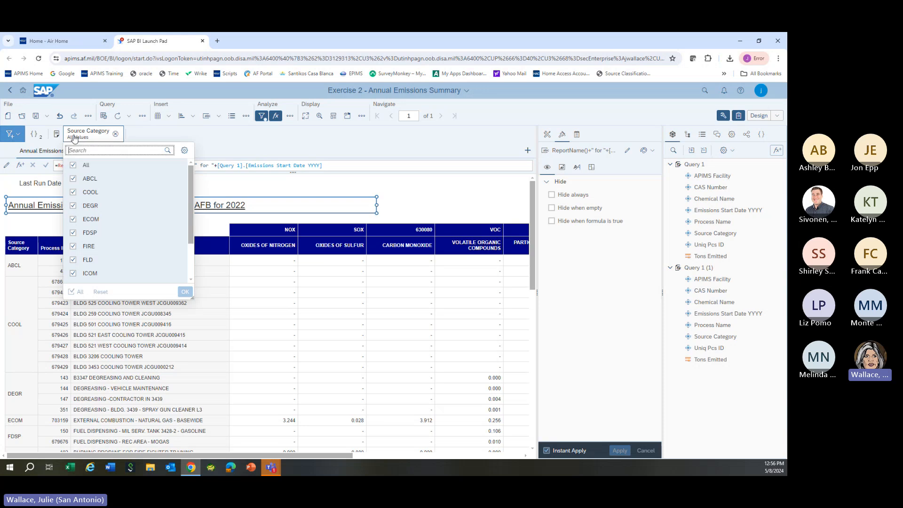
left_click(90, 170)
left_click(74, 179)
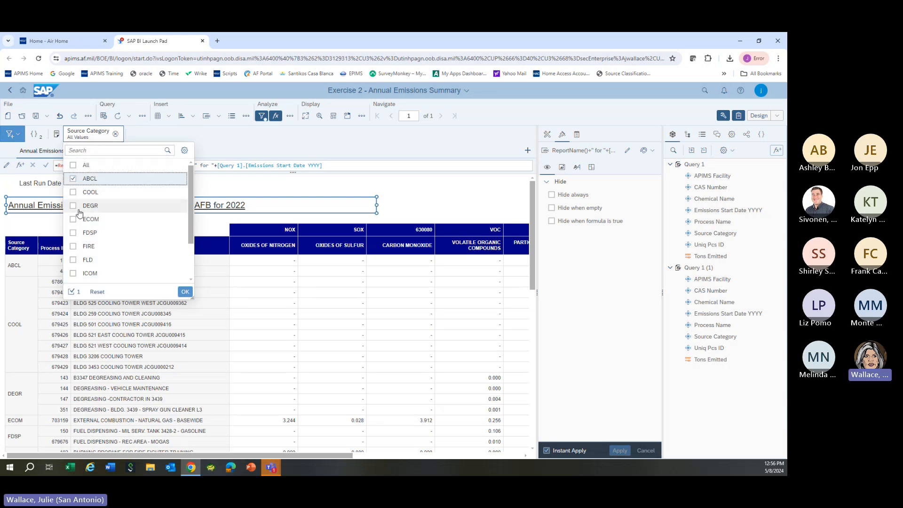
left_click(73, 207)
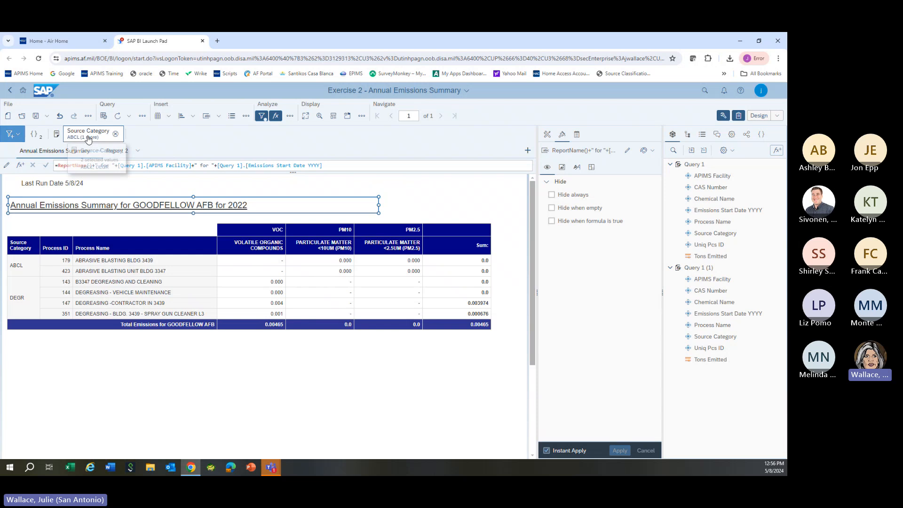
Step: Reset the Source Category input control to all values and apply it
left_click(88, 136)
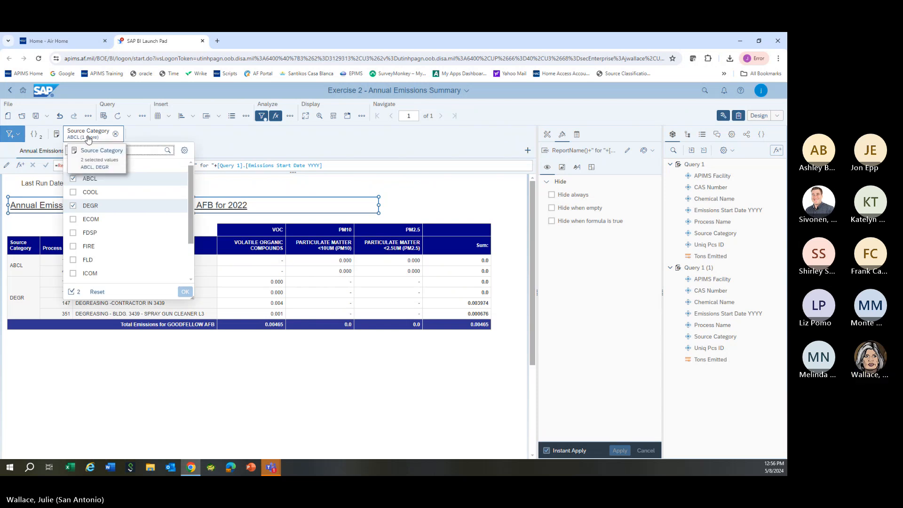
left_click(75, 165)
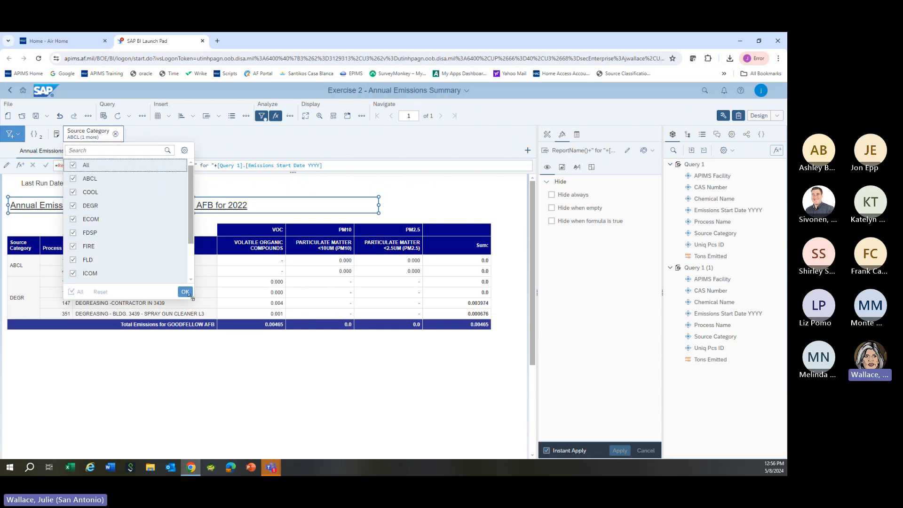
left_click(184, 292)
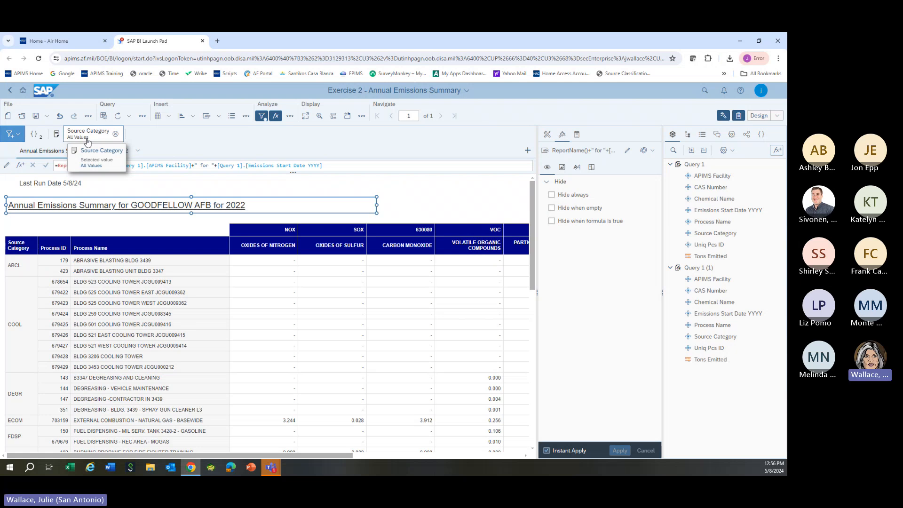
Step: Open the column sort settings for the chemical name header cells and view the objects available for an additional sort
left_click(266, 282)
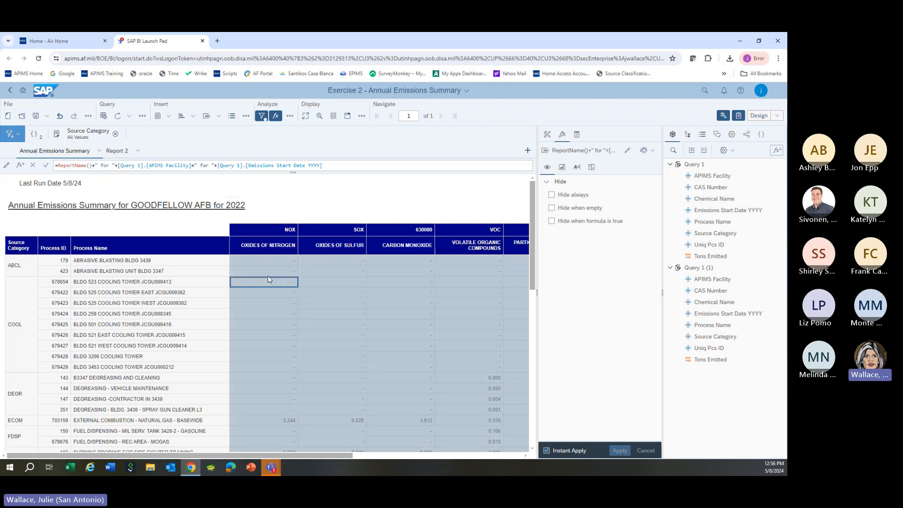
left_click(264, 247)
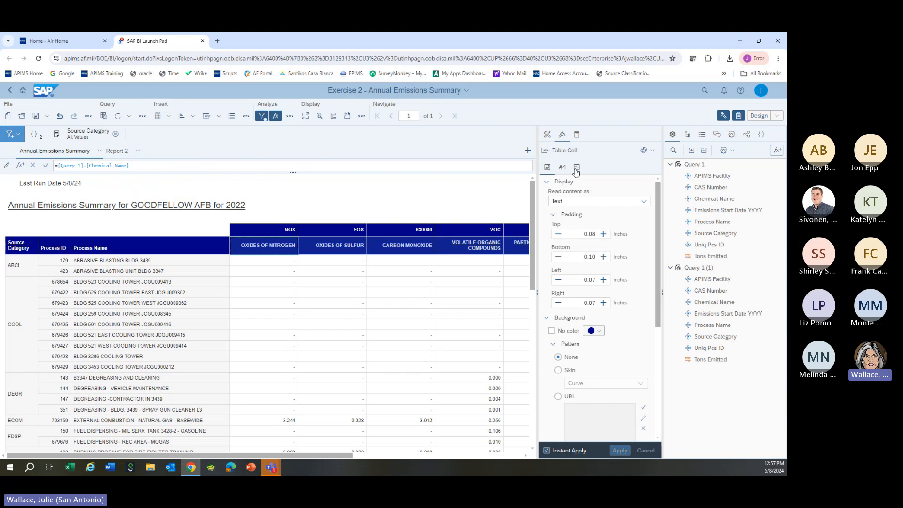
left_click(426, 249)
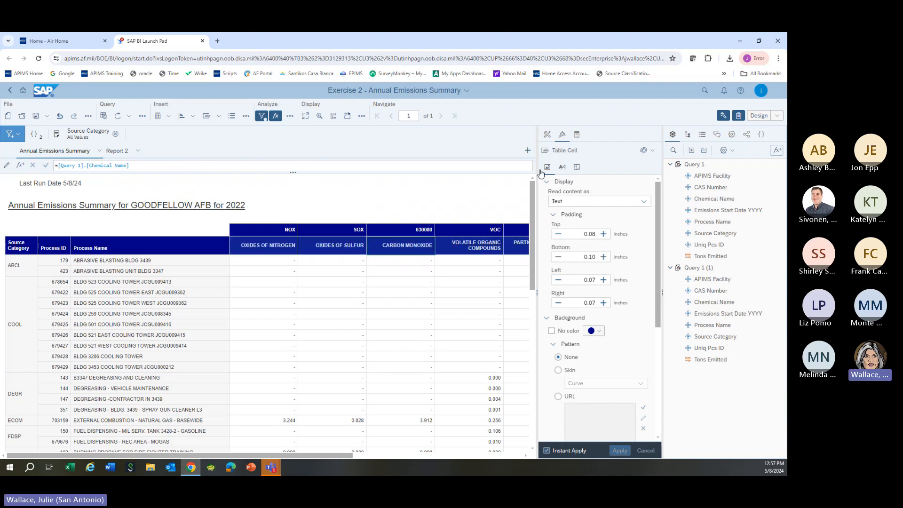
left_click(547, 137)
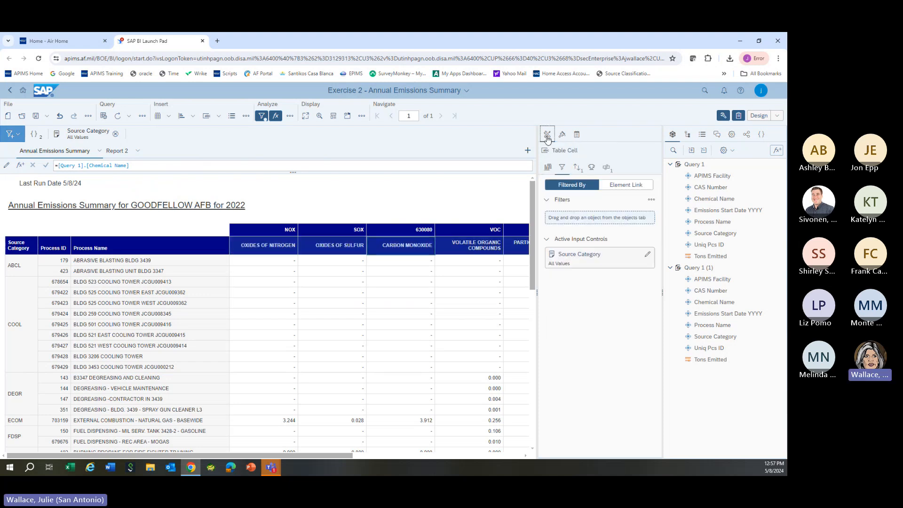
left_click(578, 169)
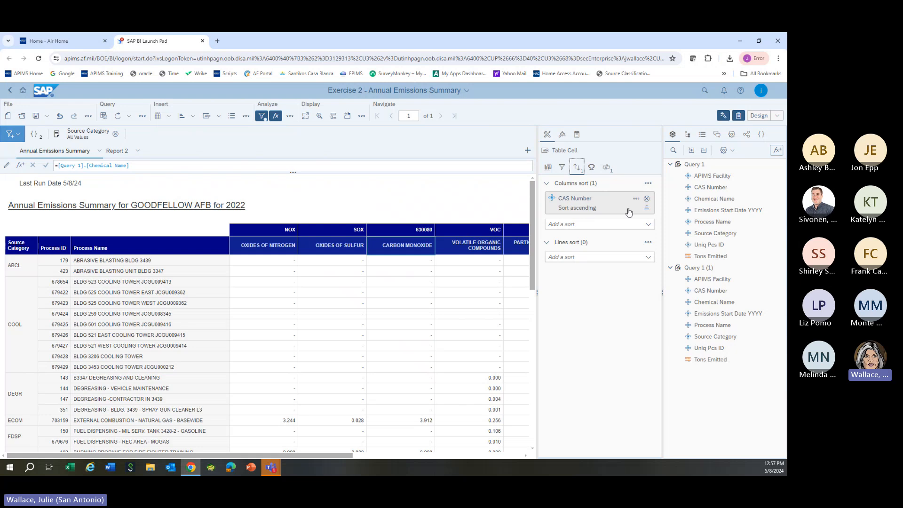
left_click(648, 224)
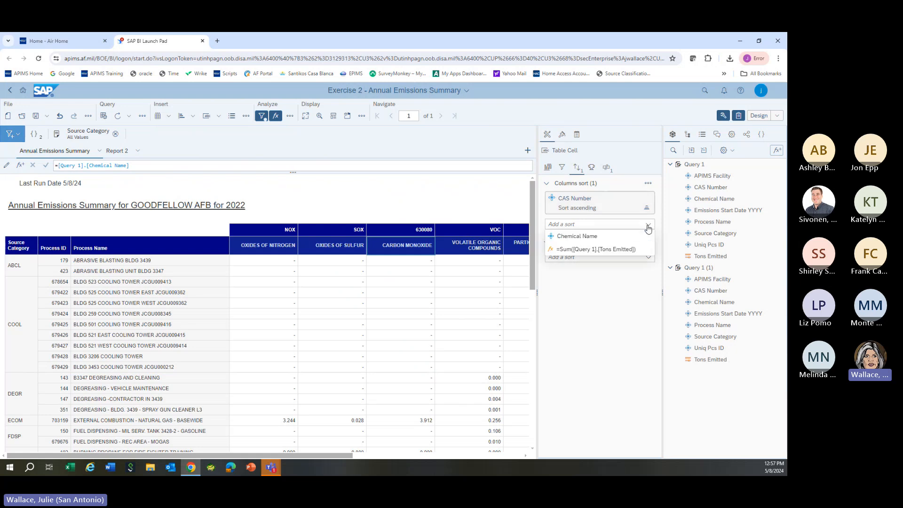
Step: Try adding a column sort on Chemical Name and switching the CAS Number sort to descending
left_click(591, 237)
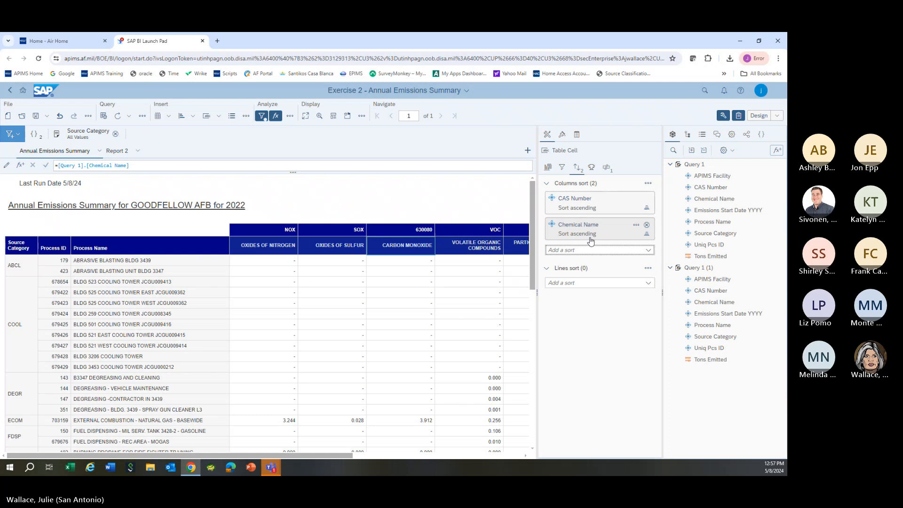
left_click(647, 225)
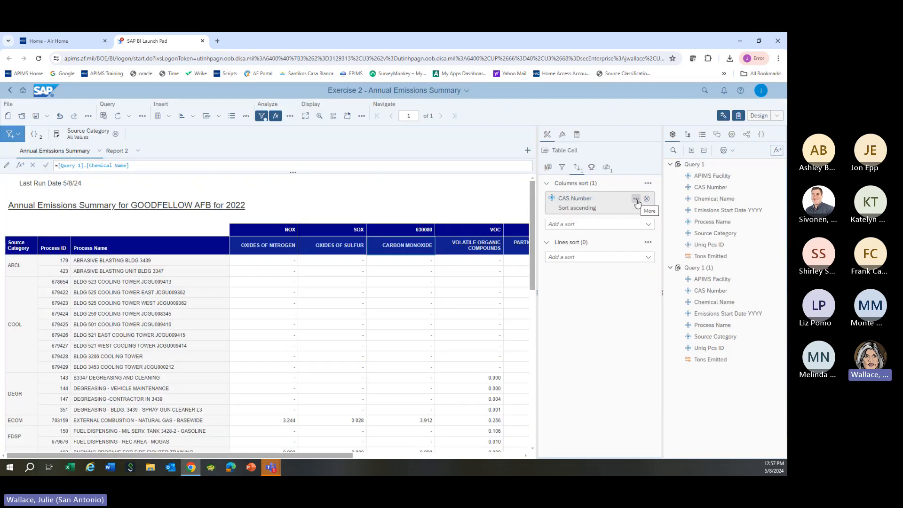
left_click(637, 200)
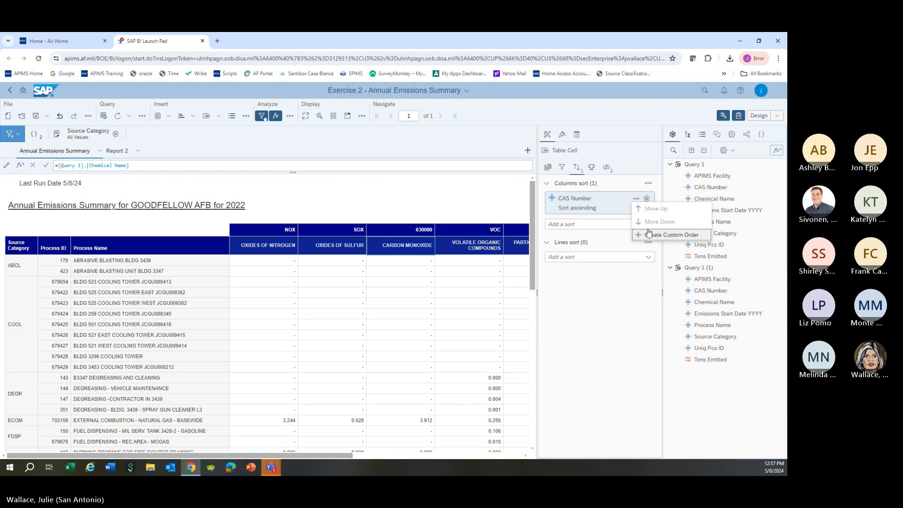
left_click(614, 210)
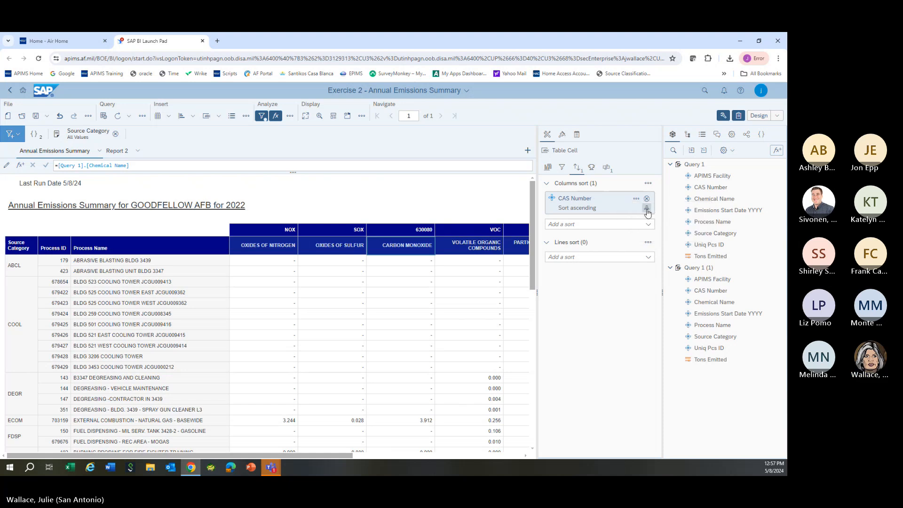
left_click(646, 208)
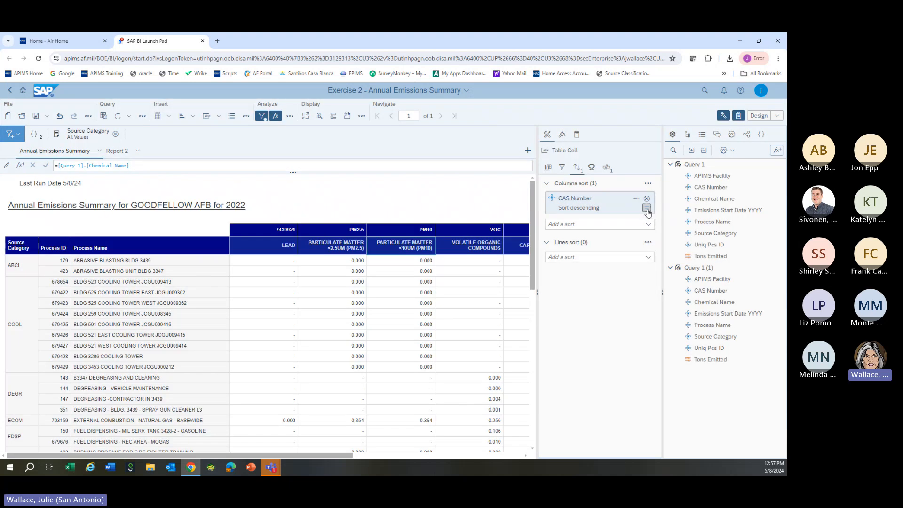
left_click(646, 208)
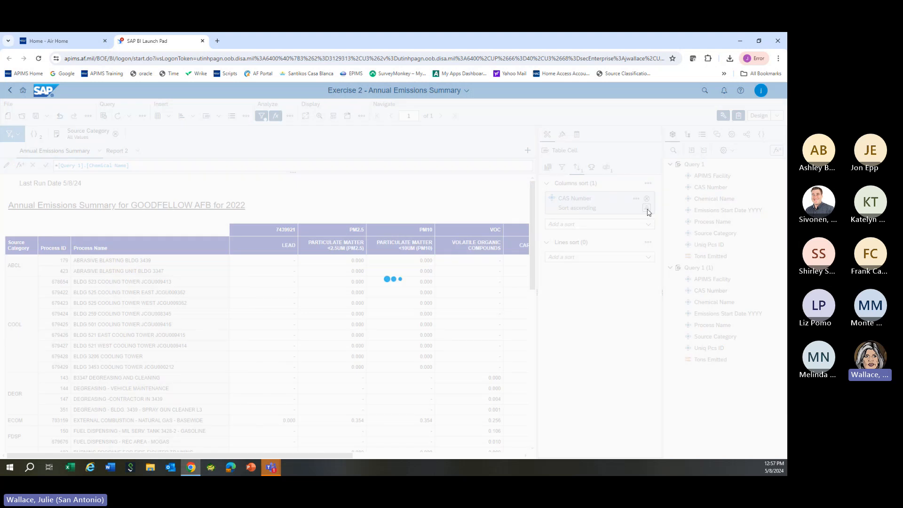
Step: Create a custom order for the CAS Number column sort, with 630080 first and 7439921 directly before PM2.5
left_click(636, 200)
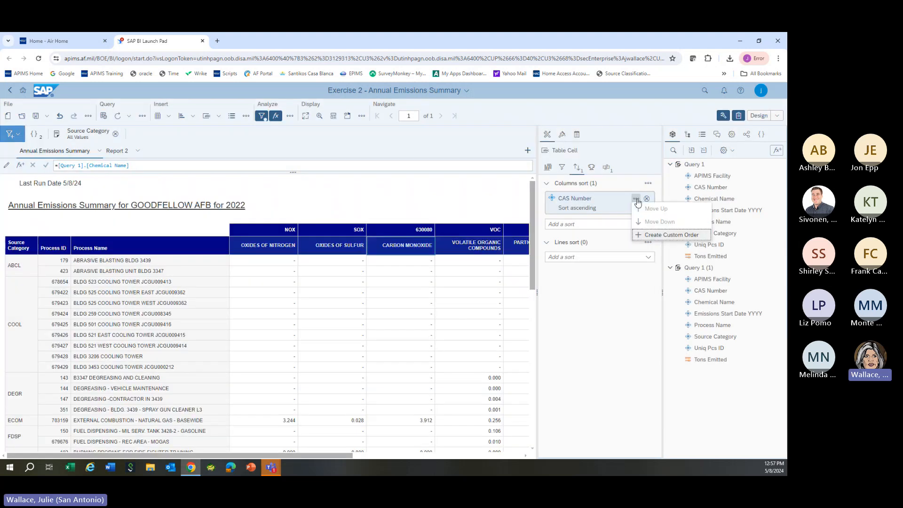
left_click(652, 236)
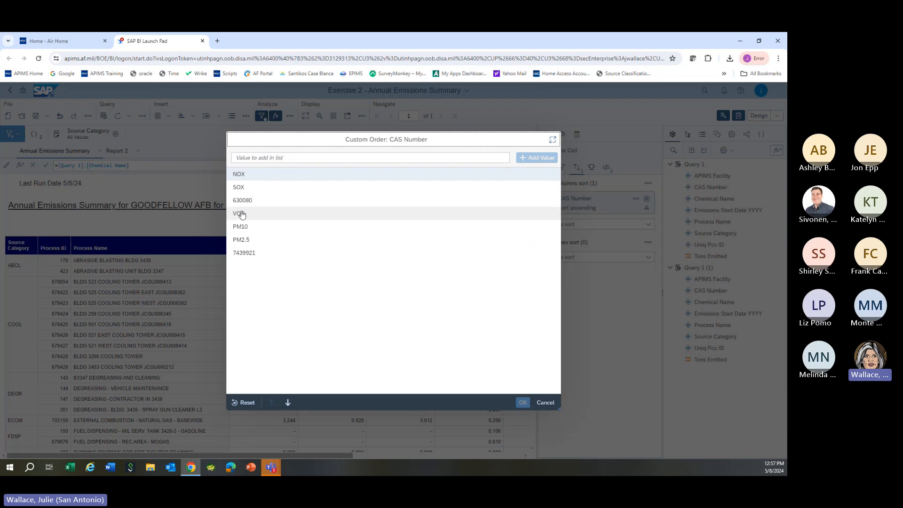
left_click(242, 202)
left_click(271, 402)
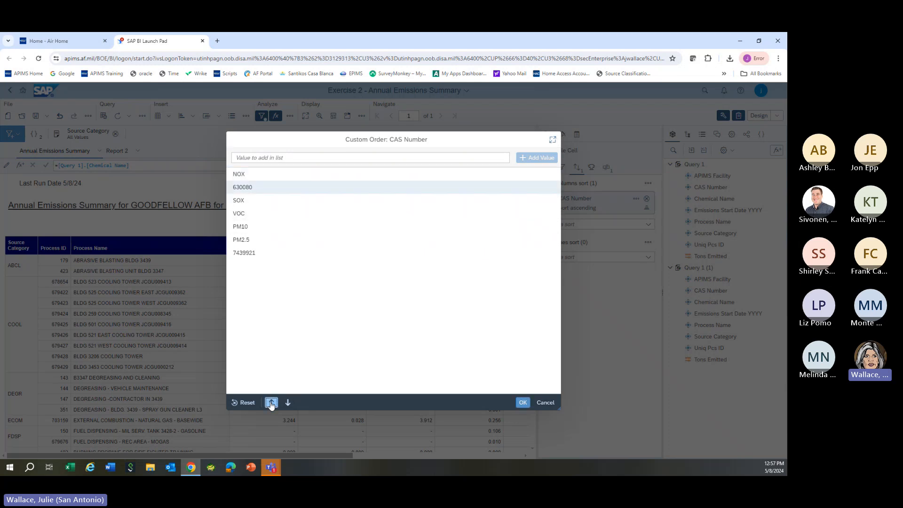
left_click(271, 402)
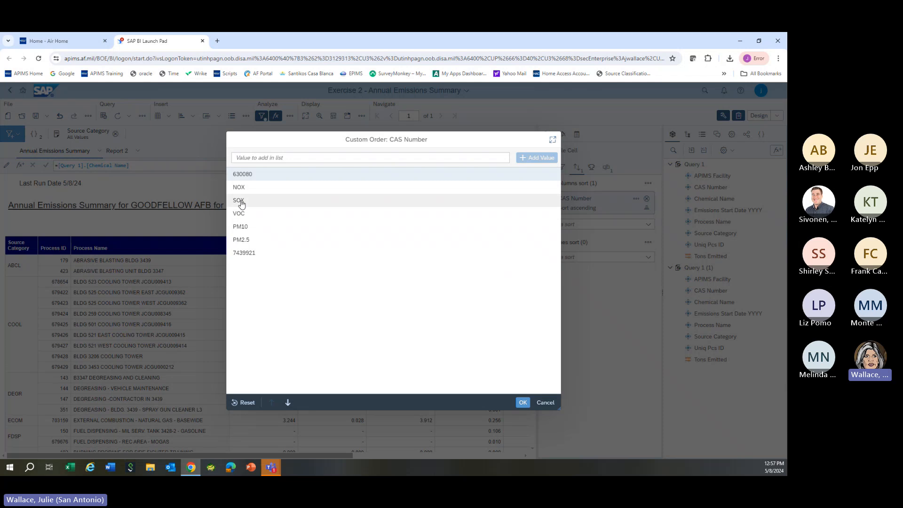
left_click(247, 253)
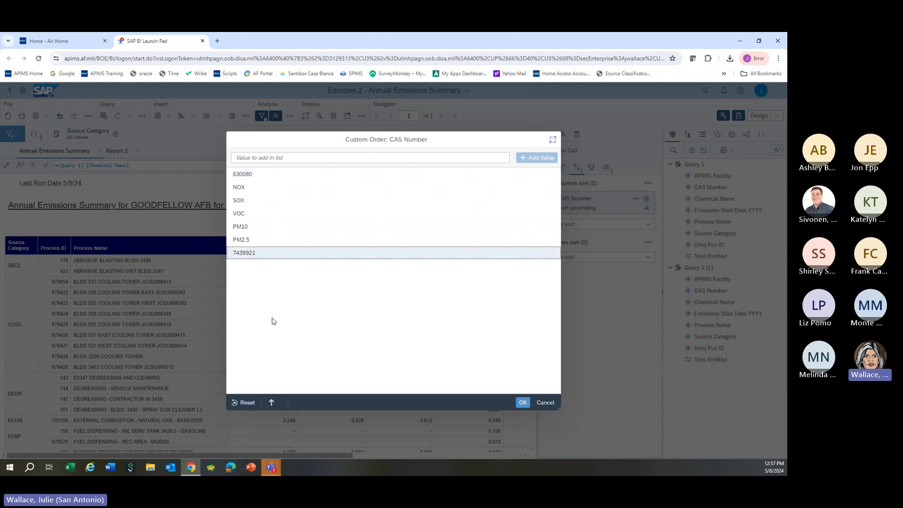
left_click(271, 402)
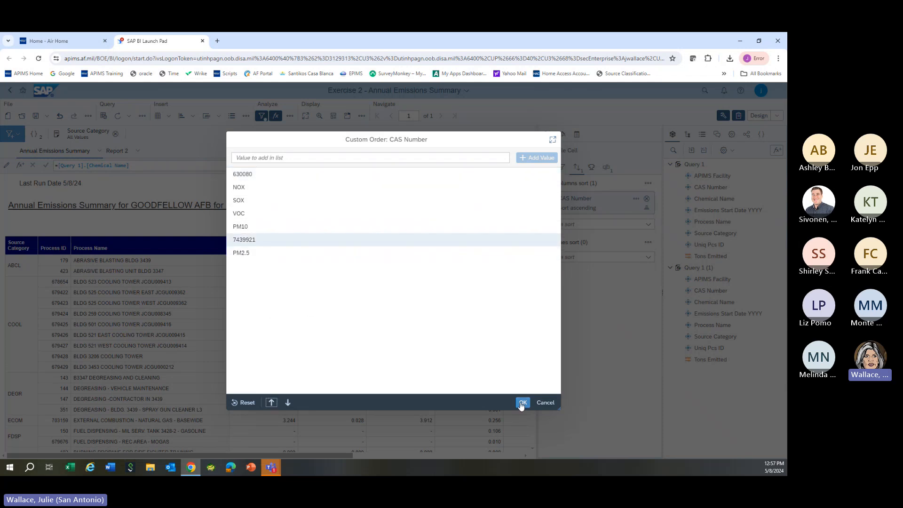
left_click(522, 402)
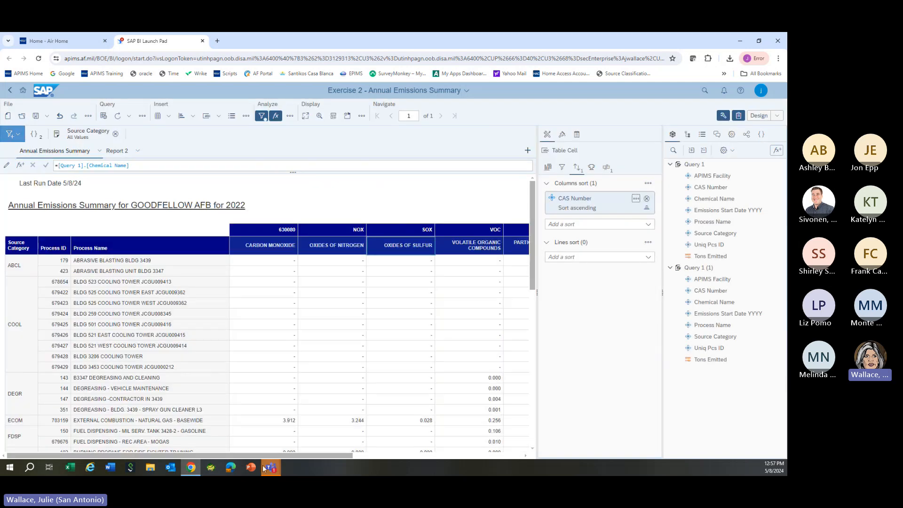
left_click_drag(267, 455, 229, 445)
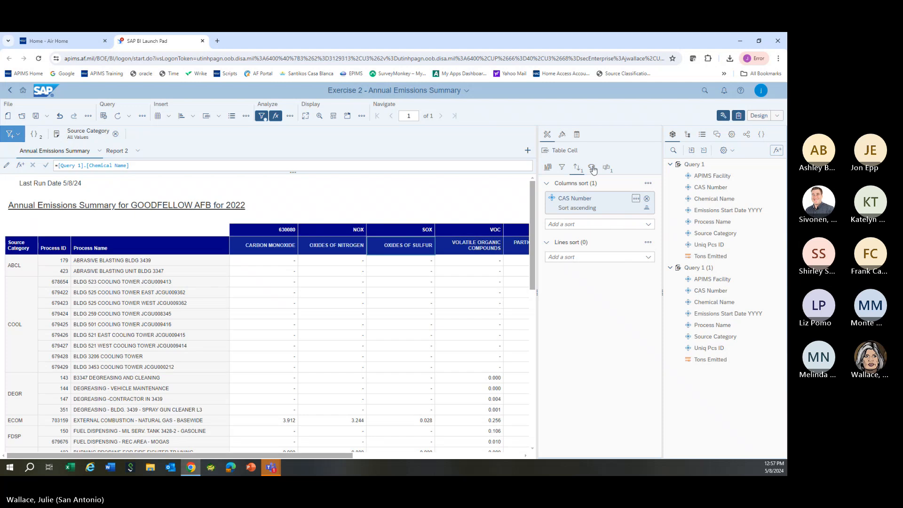
Step: Review the emissions table's line sort choices, data assignment, filters, sorts, ranking and breaks
left_click(577, 260)
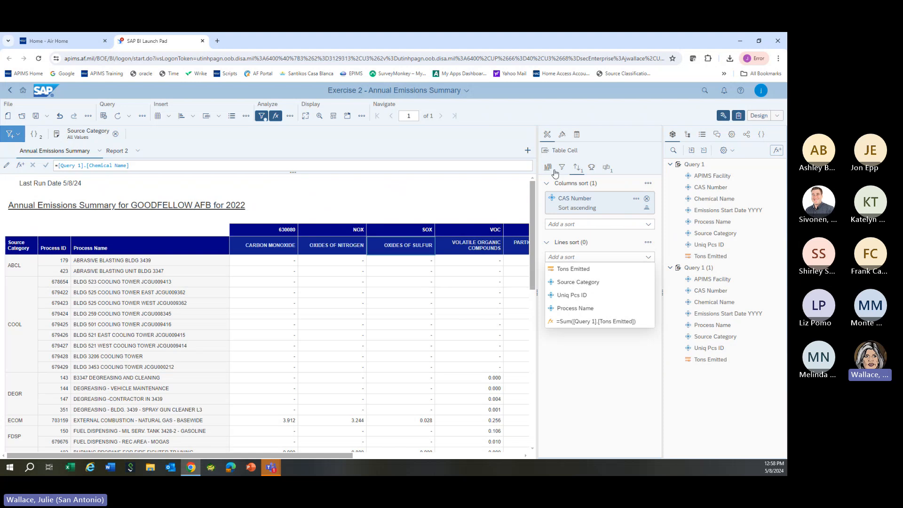
left_click(477, 346)
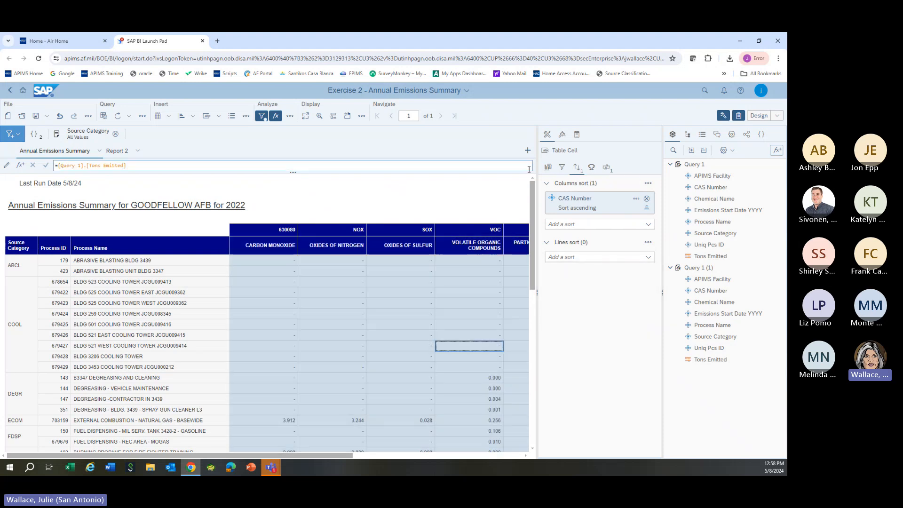
left_click(548, 168)
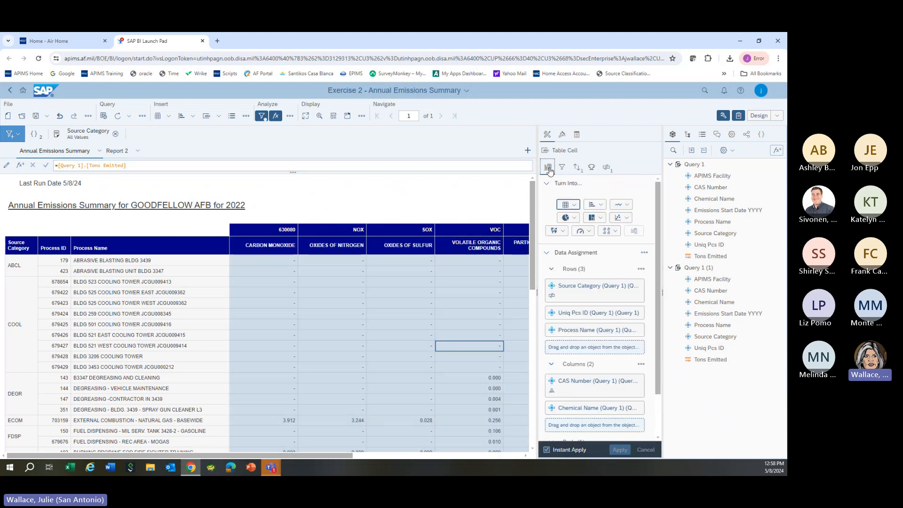
left_click(563, 168)
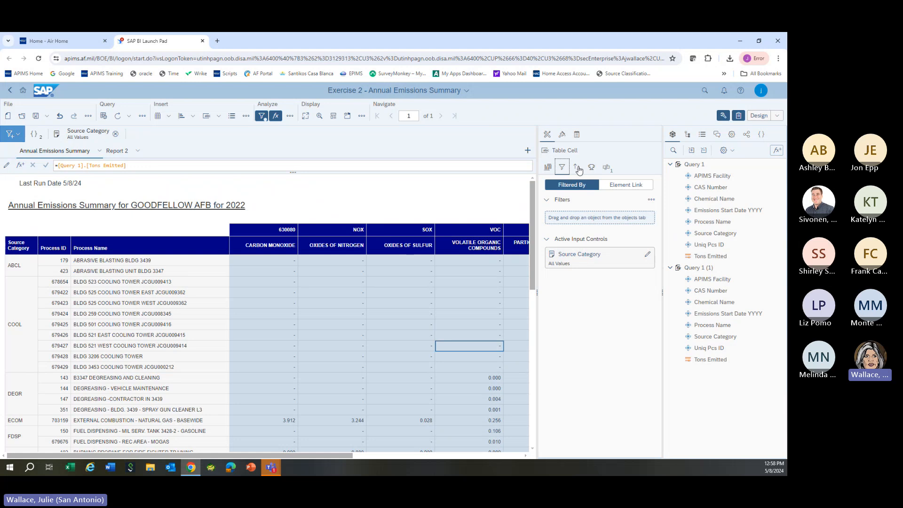
left_click(578, 169)
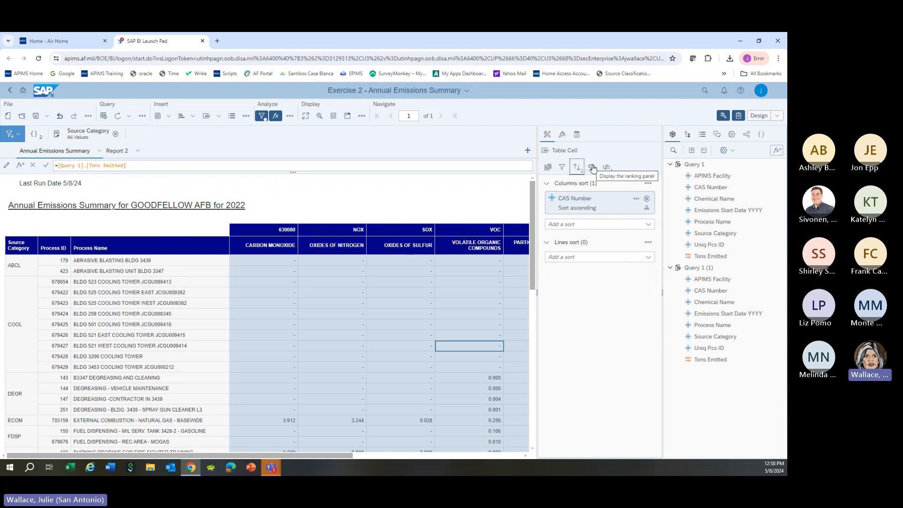
left_click(593, 168)
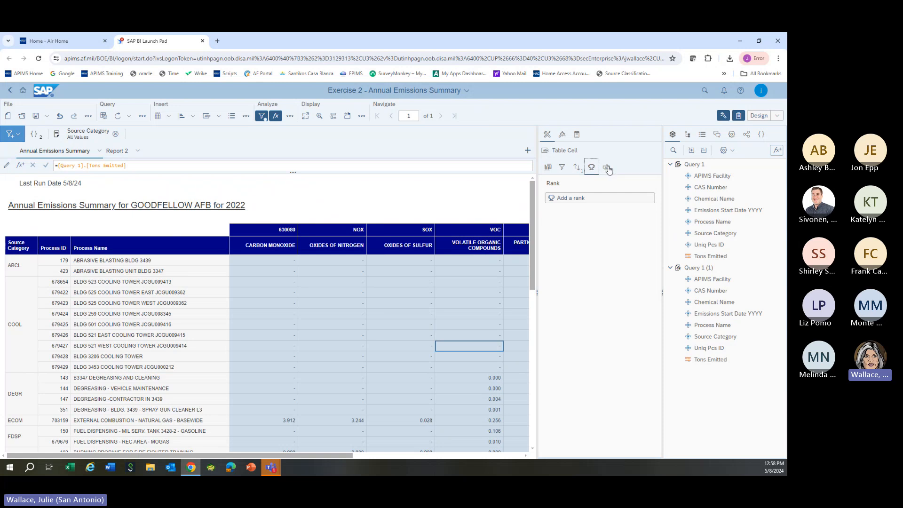
left_click(607, 167)
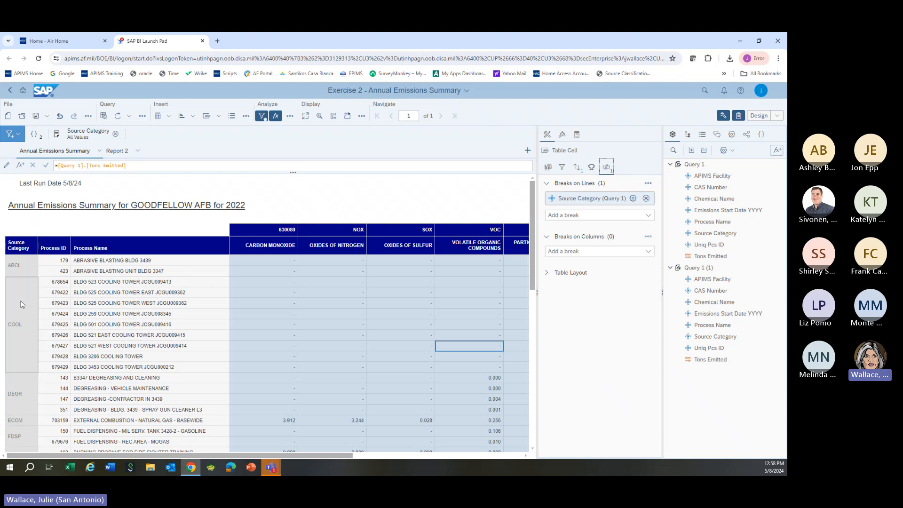
Step: Set the table's Source Category column as a section in the Annual Emissions Summary report
left_click(21, 304)
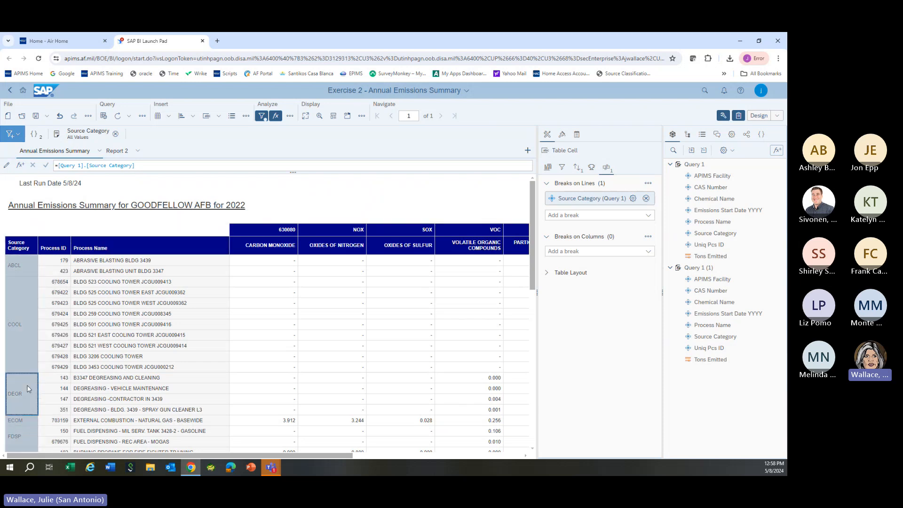
left_click(27, 266)
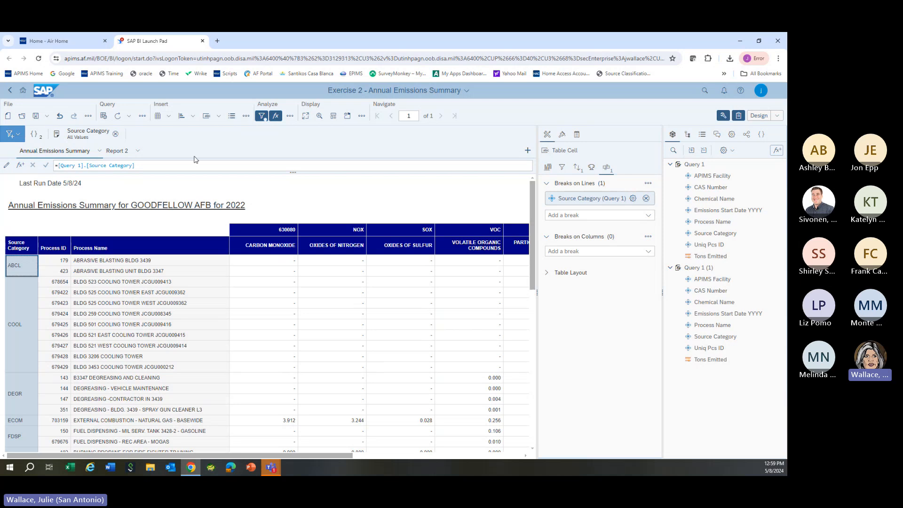
right_click(16, 267)
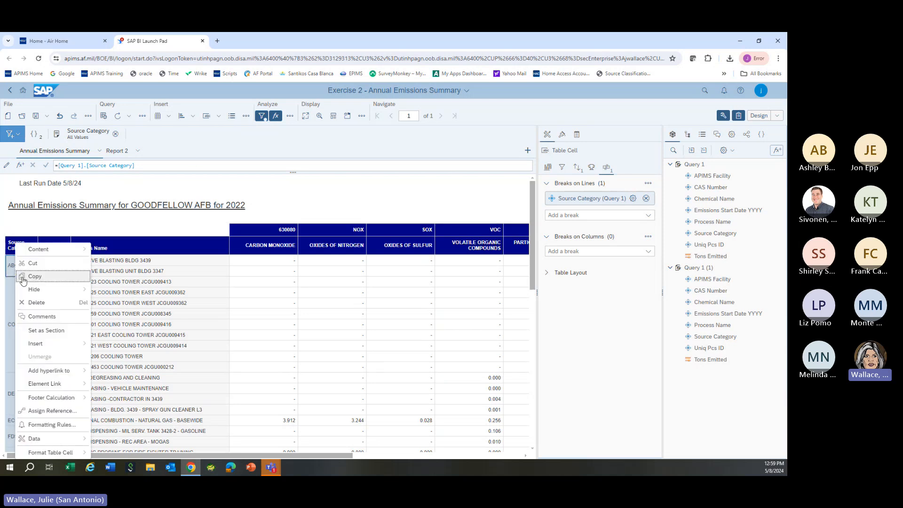
left_click(39, 331)
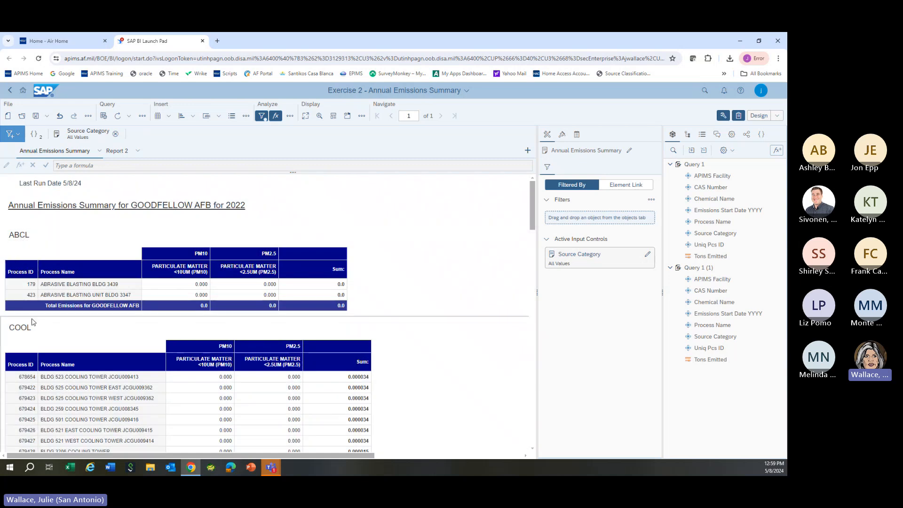
Step: Examine the Source Category sections and their emissions tables through to the end of the report
scroll(92, 321, "down", 3)
scroll(92, 324, "down", 15)
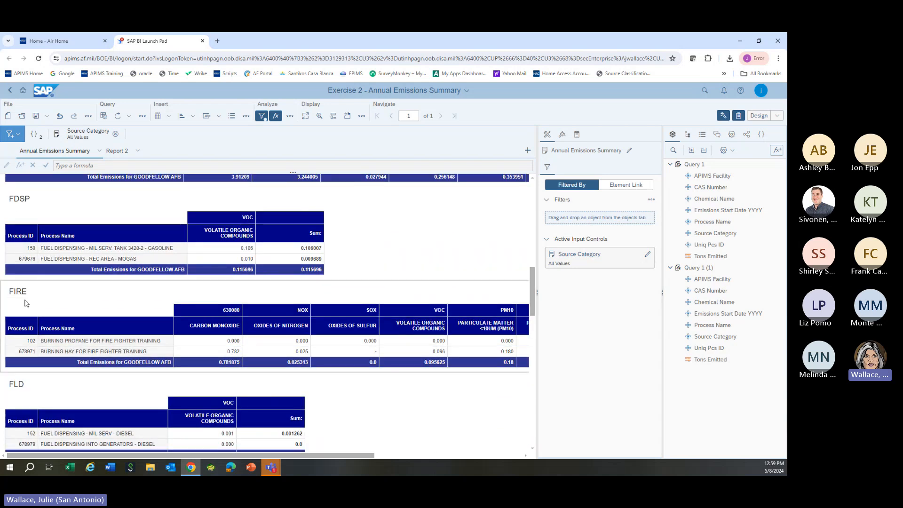
scroll(44, 376, "down", 10)
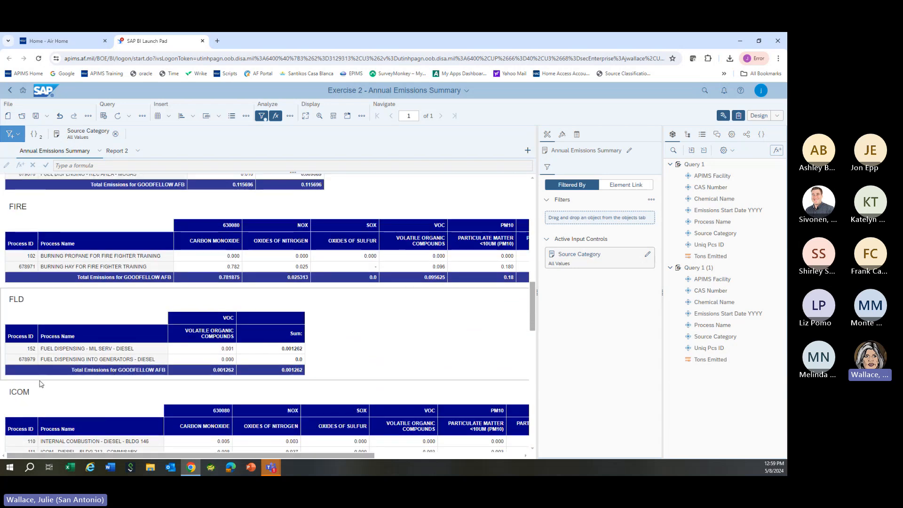
scroll(41, 383, "down", 5)
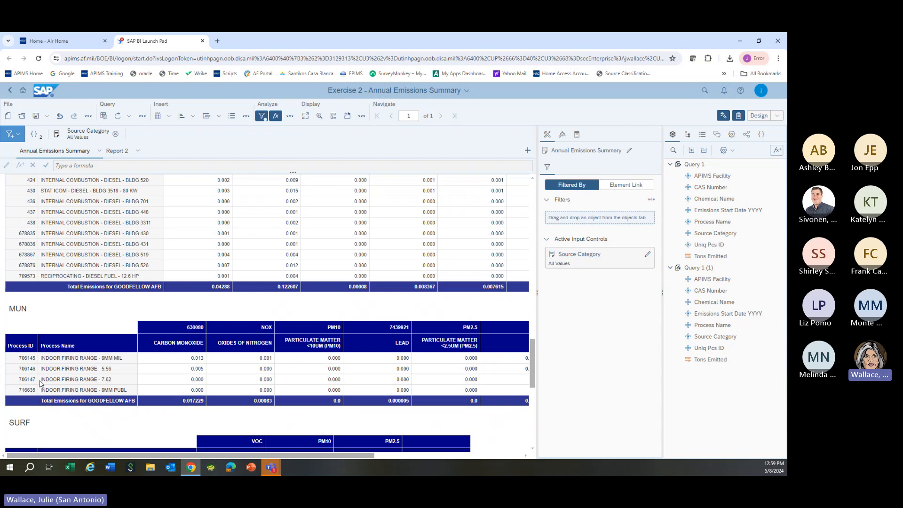
scroll(40, 384, "down", 1)
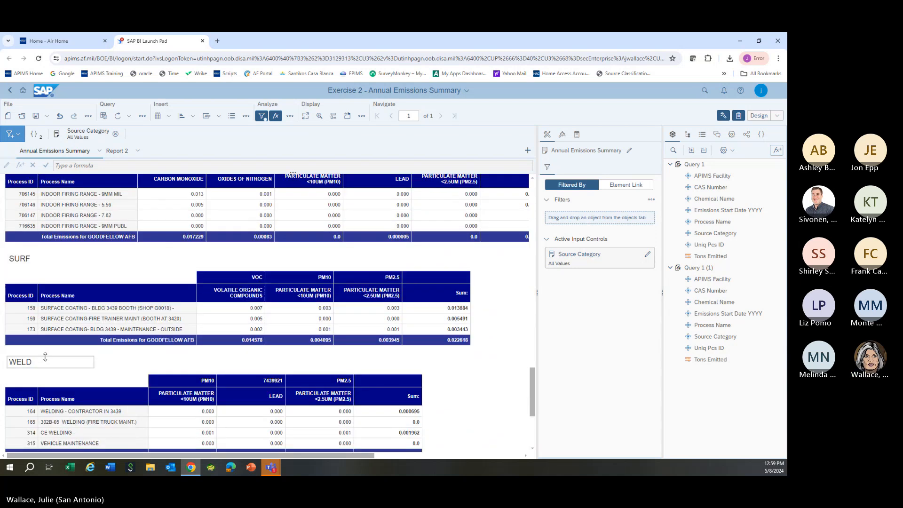
scroll(45, 357, "down", 3)
scroll(47, 360, "up", 3)
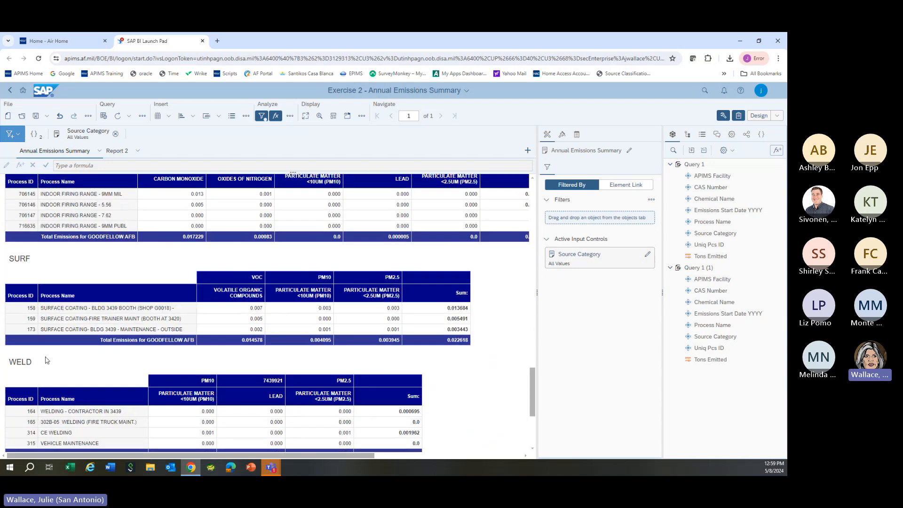
scroll(47, 360, "up", 15)
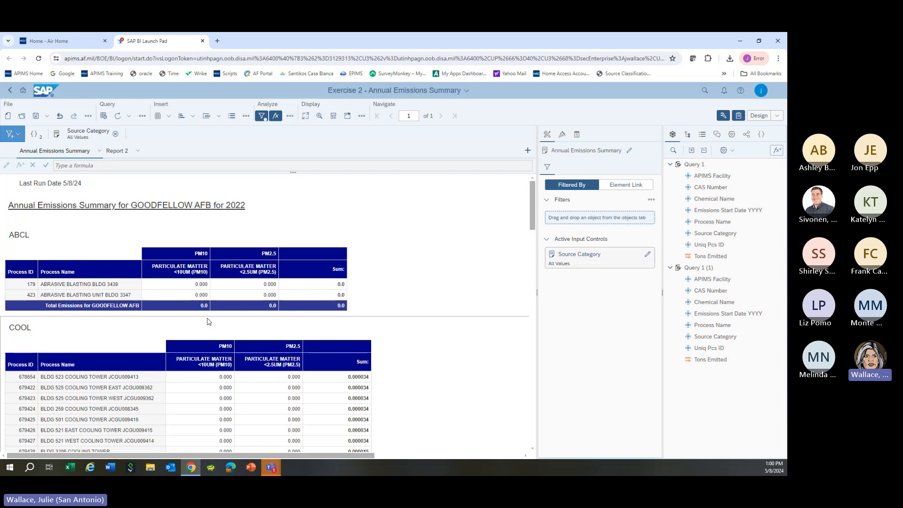
Step: View Report 2 and open the Exercise 3 - Paint Booth Usage document from the March 2022 folder
left_click(118, 151)
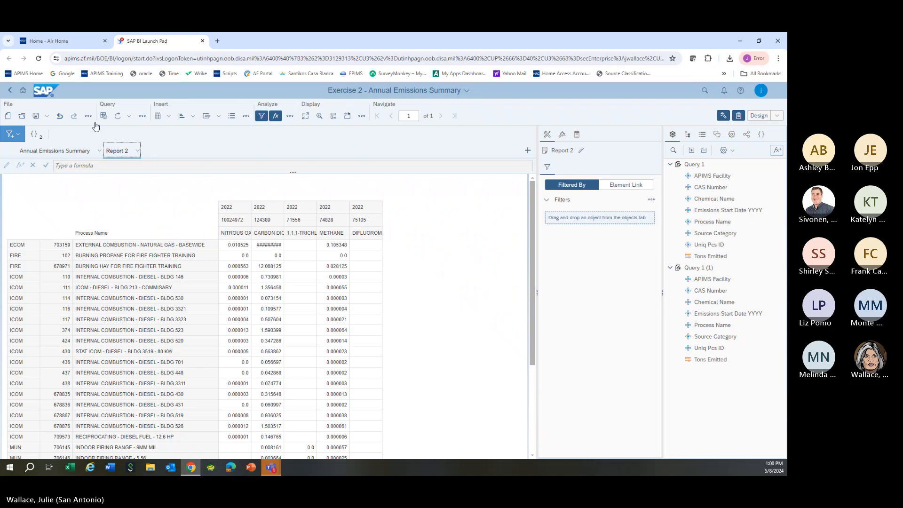
left_click(22, 116)
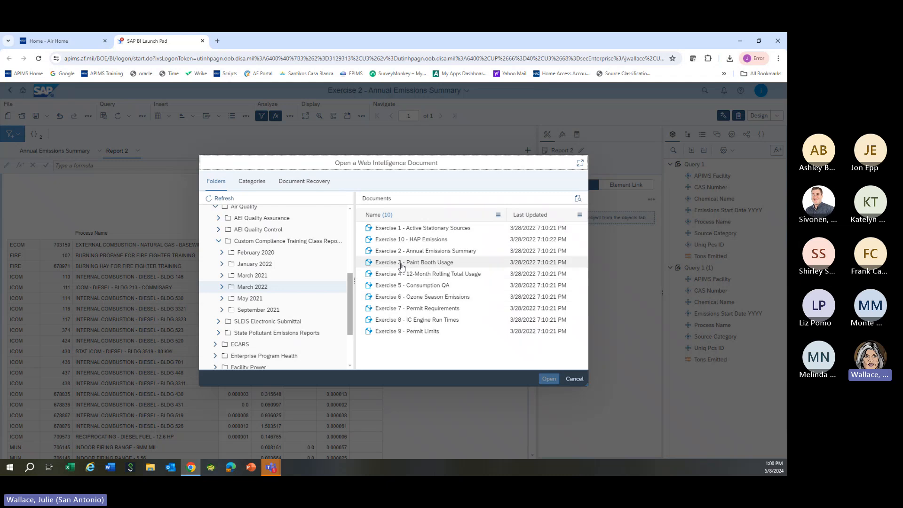
left_click(402, 267)
left_click(549, 379)
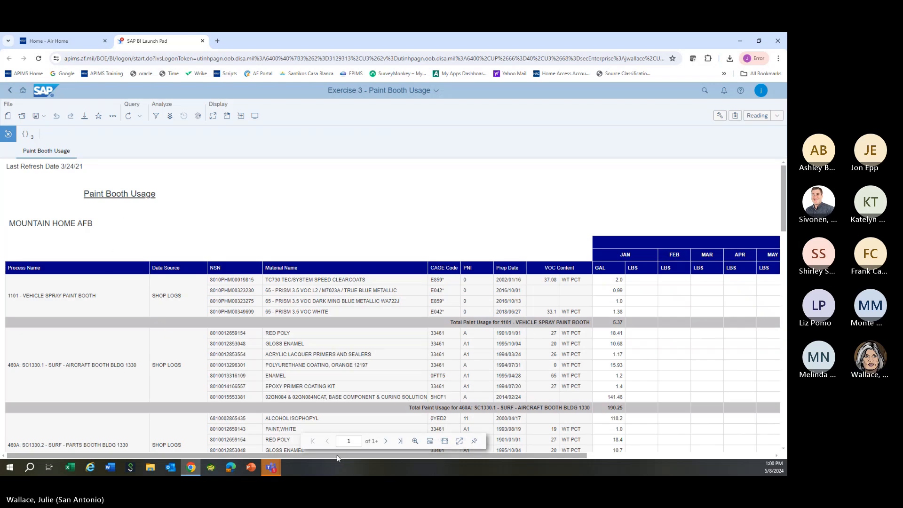
left_click_drag(336, 455, 493, 459)
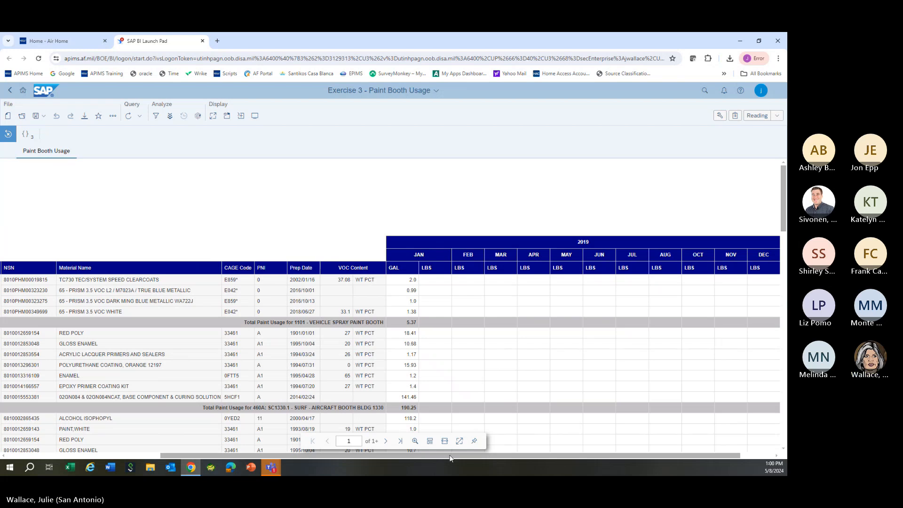
Step: Switch the Paint Booth Usage document to Design mode and bring up the GAL usage cell's row and column data assignments
left_click_drag(550, 452, 583, 452)
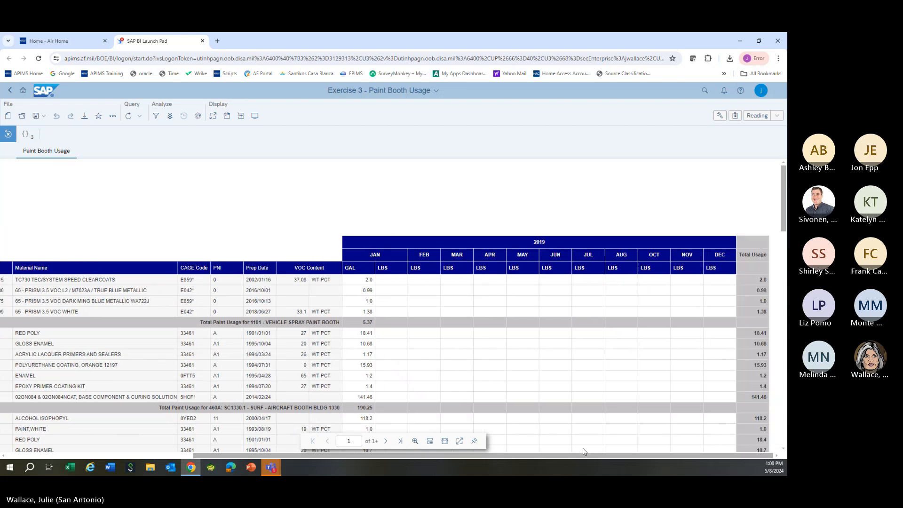
left_click(777, 115)
left_click(759, 142)
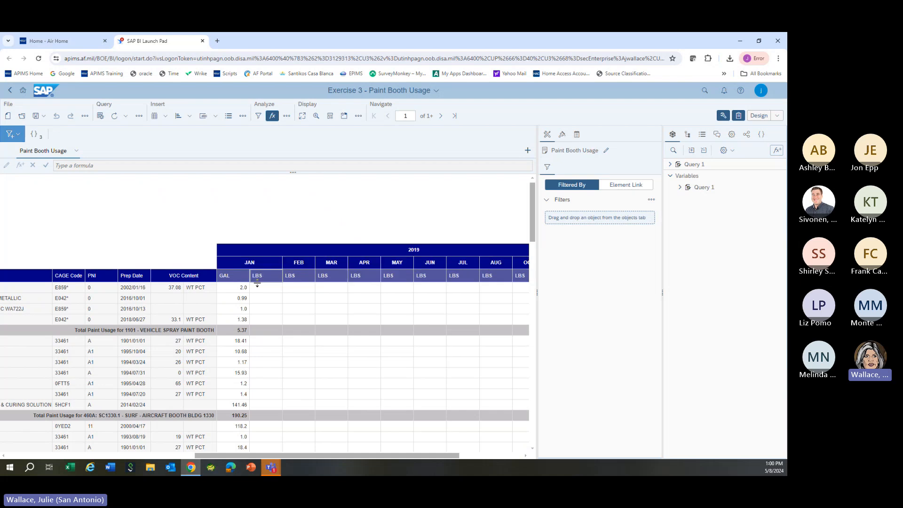
left_click(245, 289)
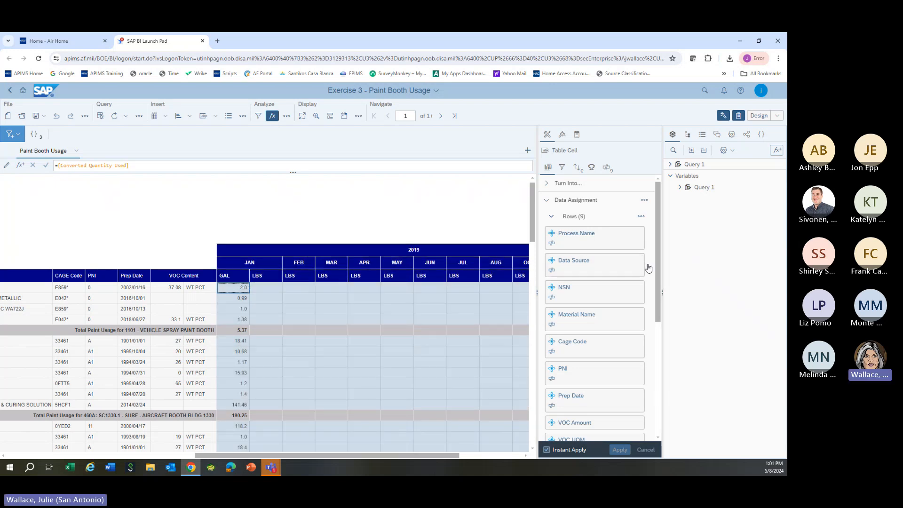
left_click_drag(659, 267, 671, 363)
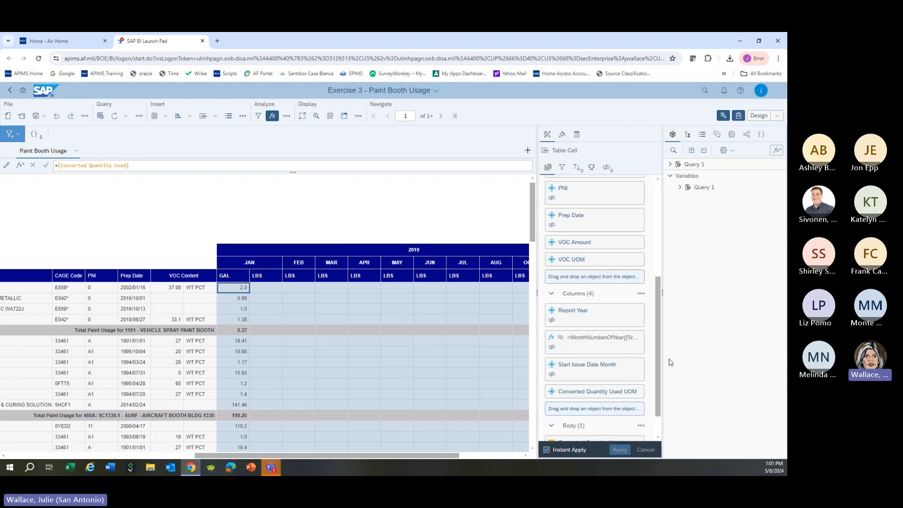
Step: Show the hidden MonthNumberOfYear formula in the table's column assignments and remove it from the table
left_click(625, 342)
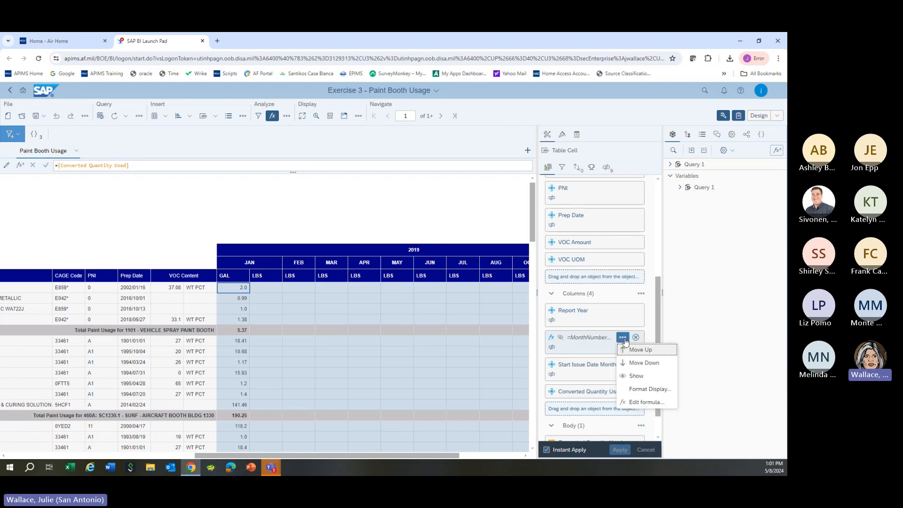
left_click(633, 378)
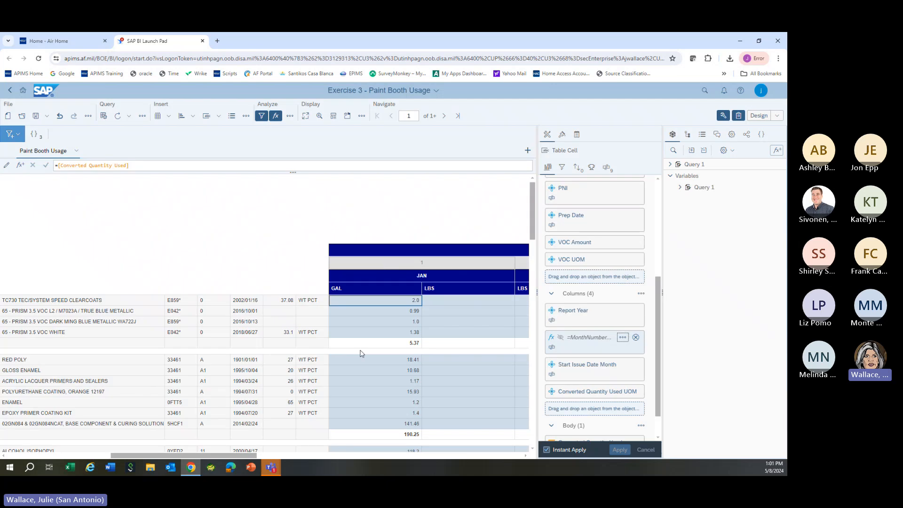
left_click(636, 337)
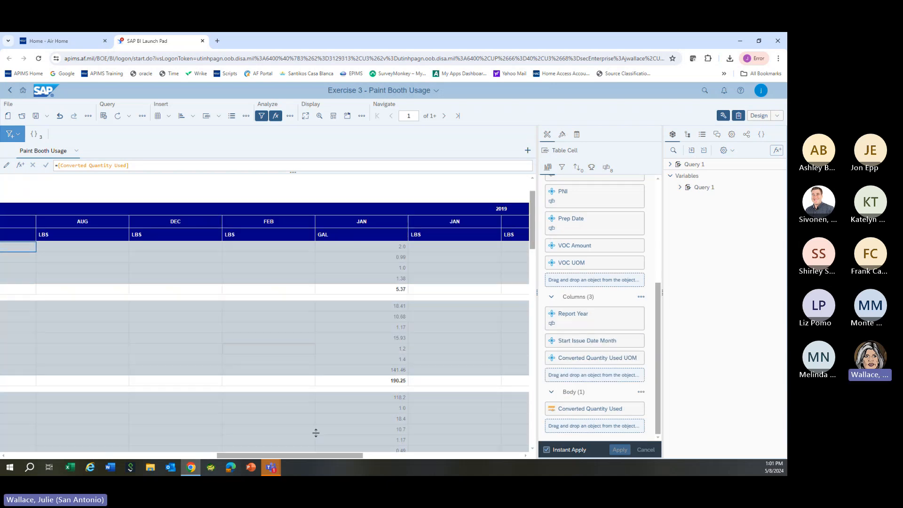
left_click_drag(306, 455, 262, 453)
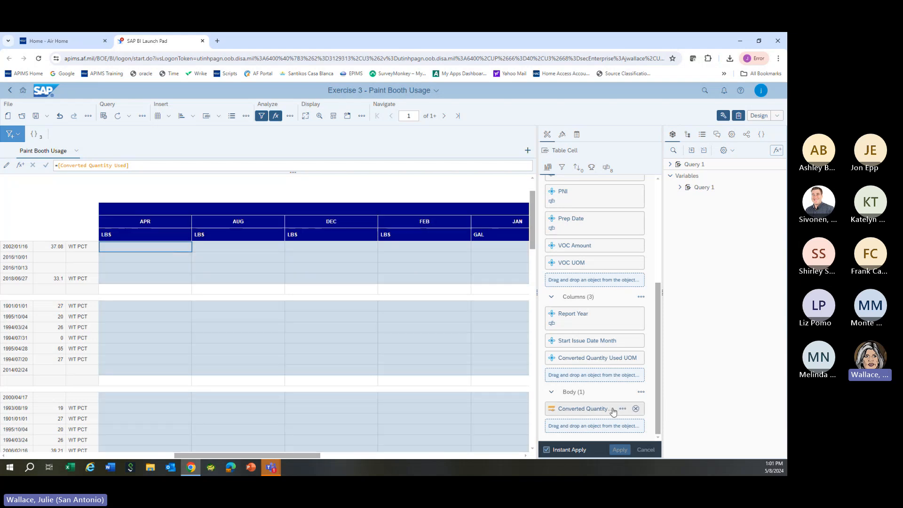
Step: Add the Start Issue Date object from Query 1 to the table's columns, between Report Year and Start Issue Date Month
left_click(680, 187)
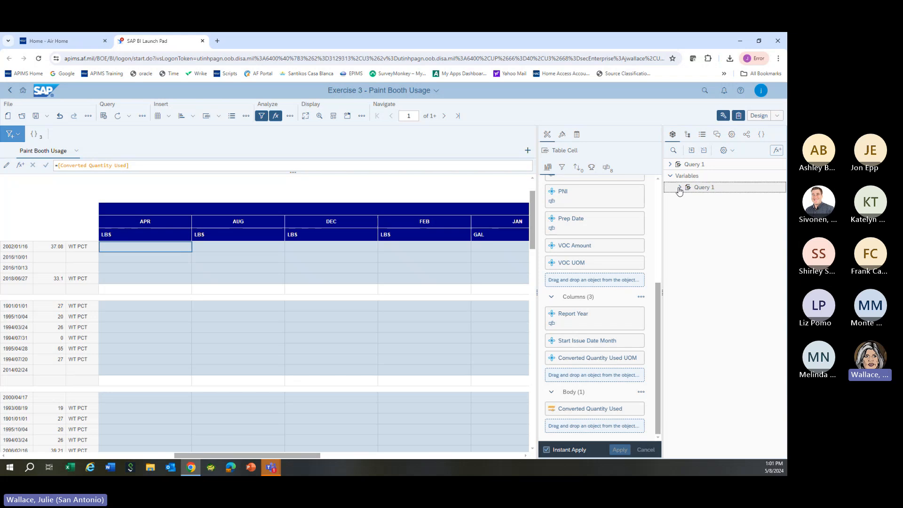
left_click(670, 164)
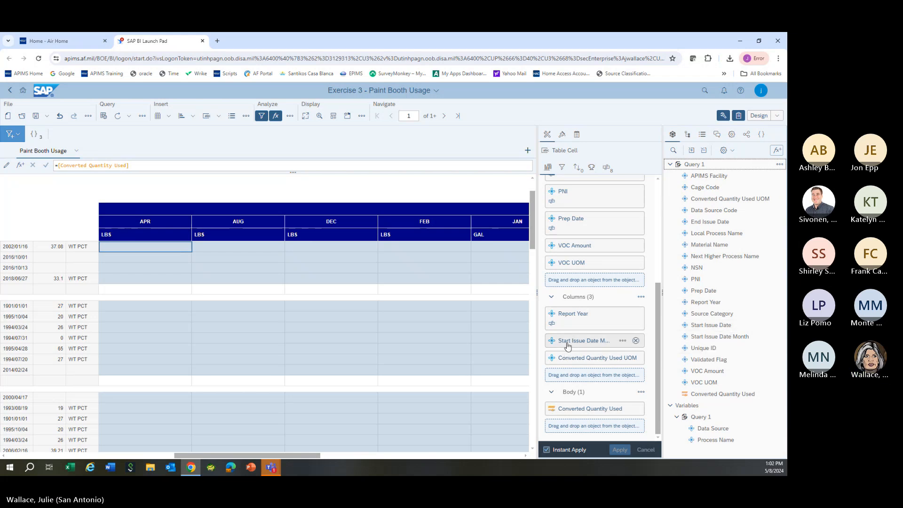
left_click_drag(723, 330, 580, 337)
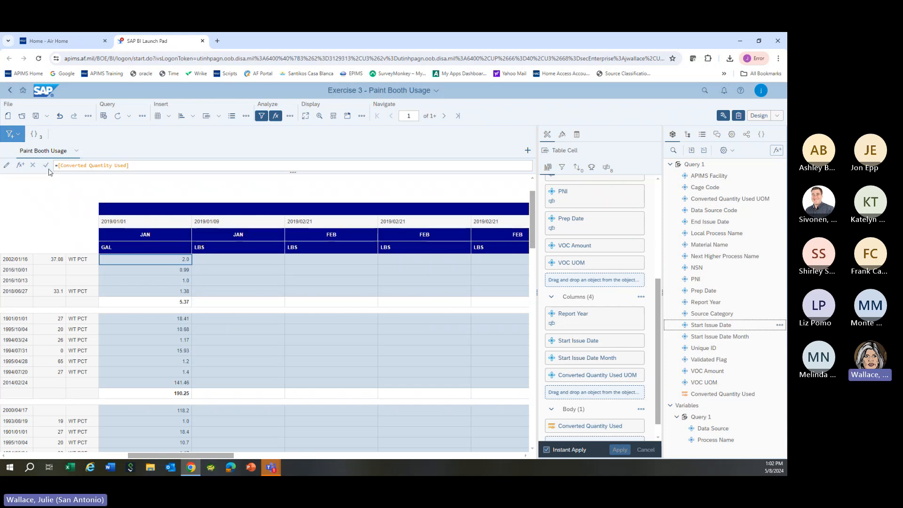
left_click(6, 168)
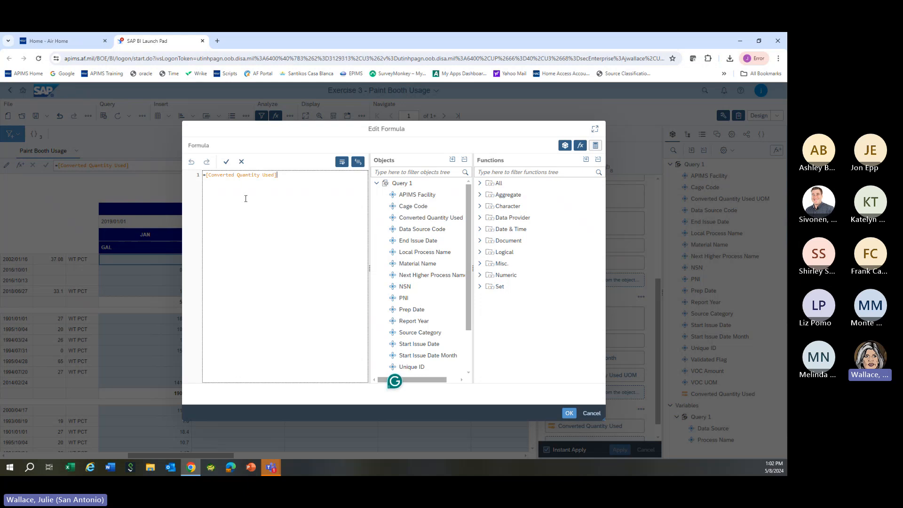
left_click(520, 172)
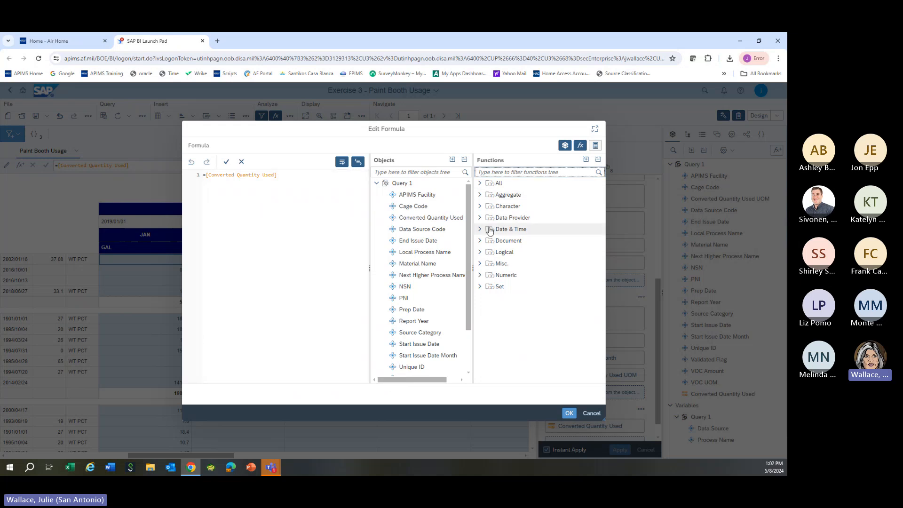
left_click(479, 230)
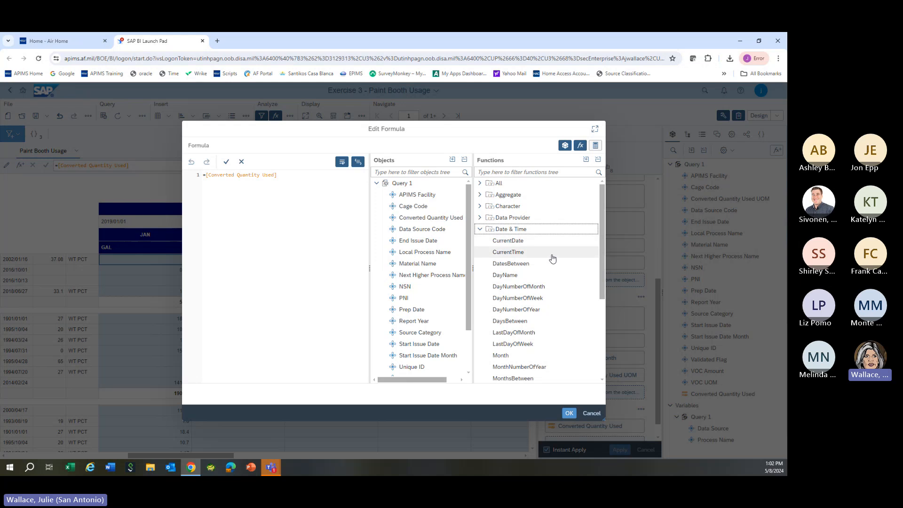
scroll(540, 323, "down", 2)
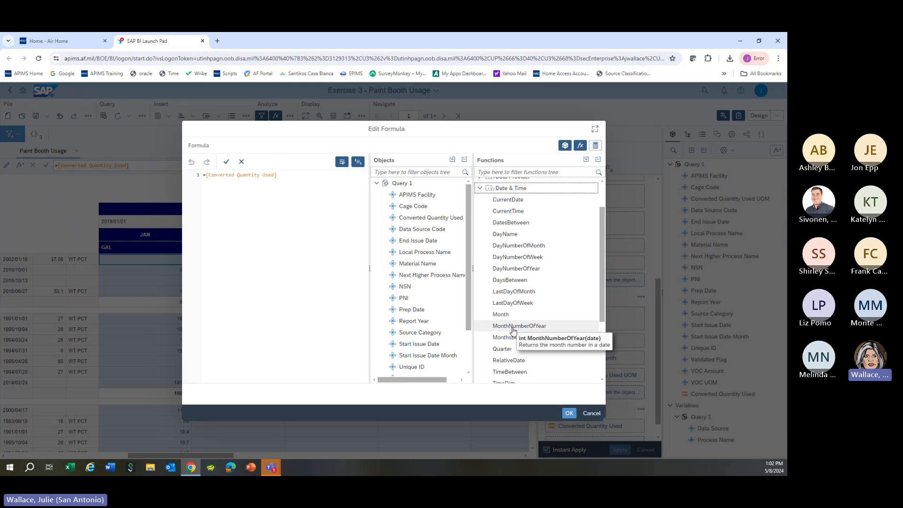
left_click(513, 328)
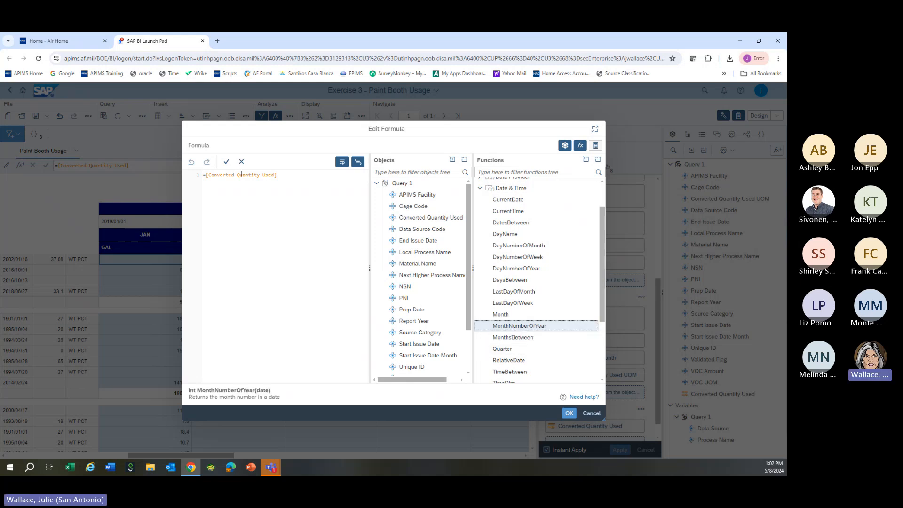
double_click(508, 330)
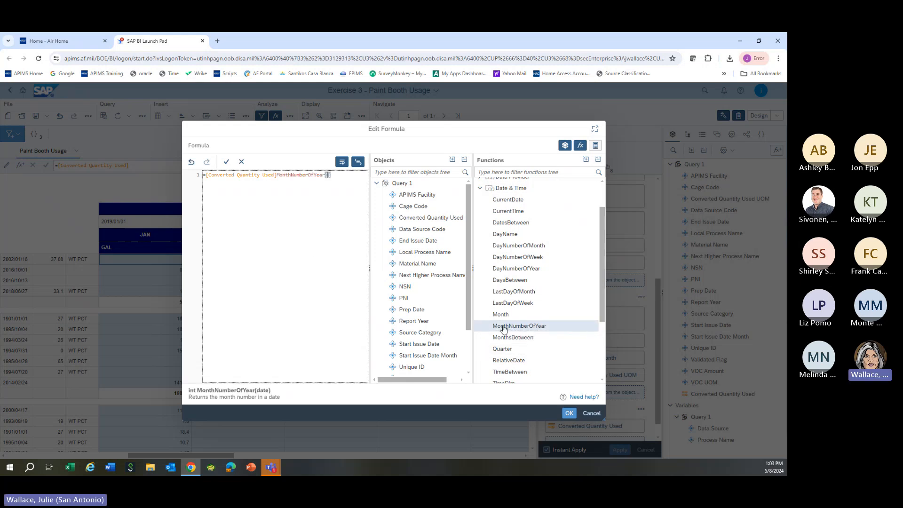
left_click_drag(278, 174, 206, 174)
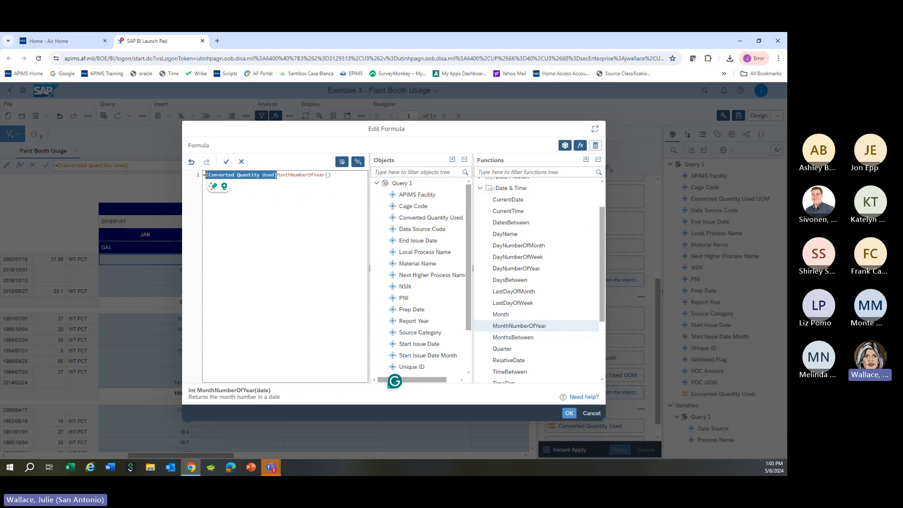
key("ctrl+x")
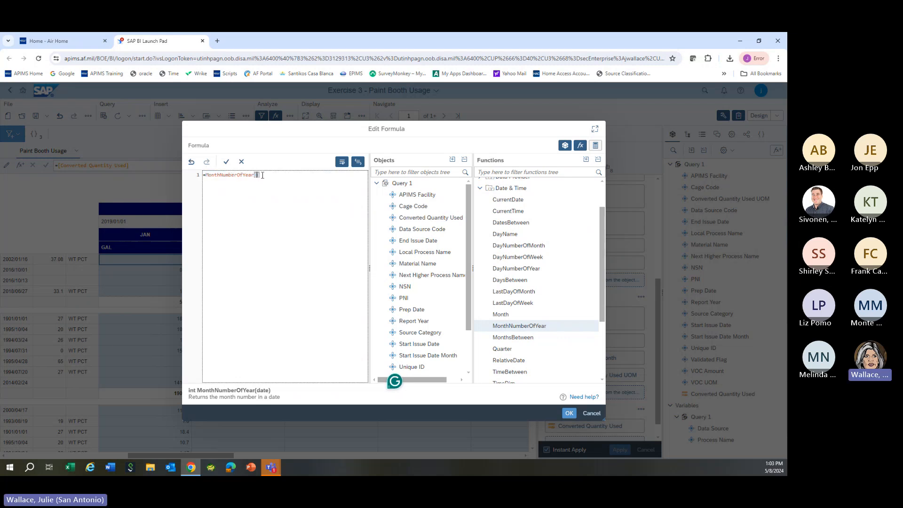
key("ctrl+v")
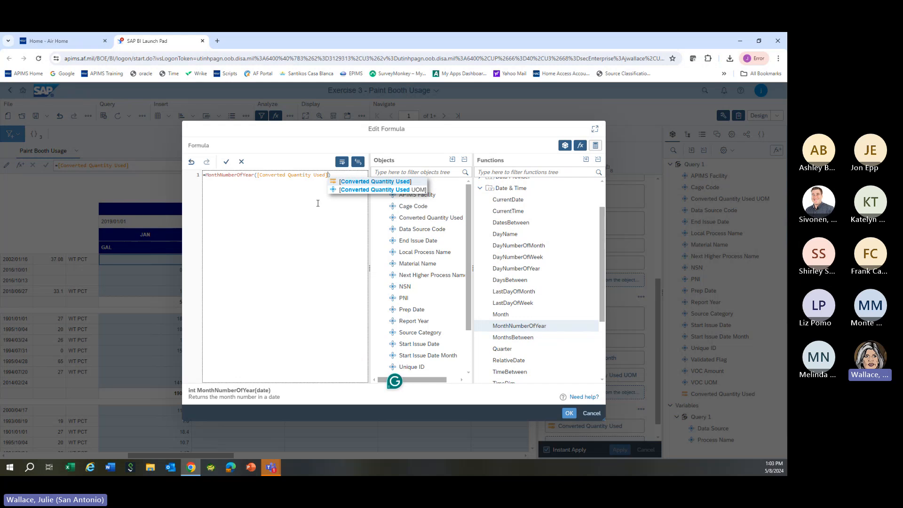
left_click(318, 203)
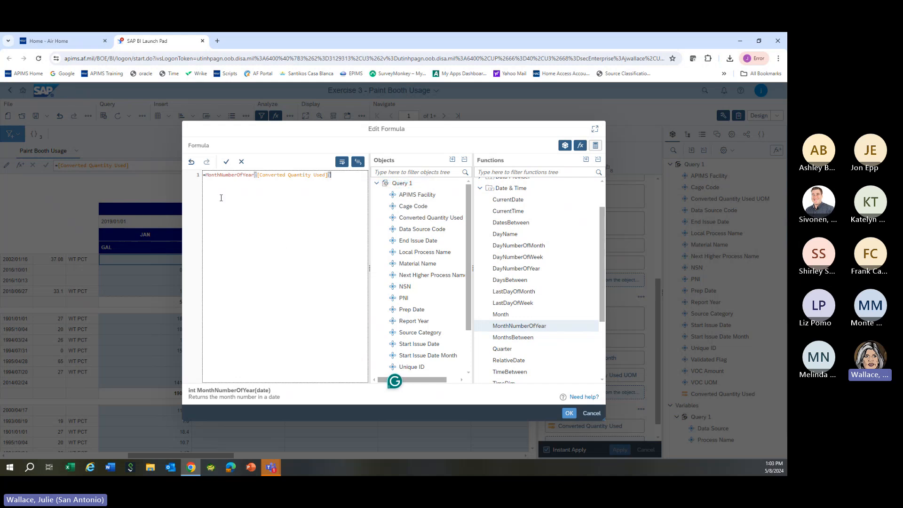
left_click(226, 162)
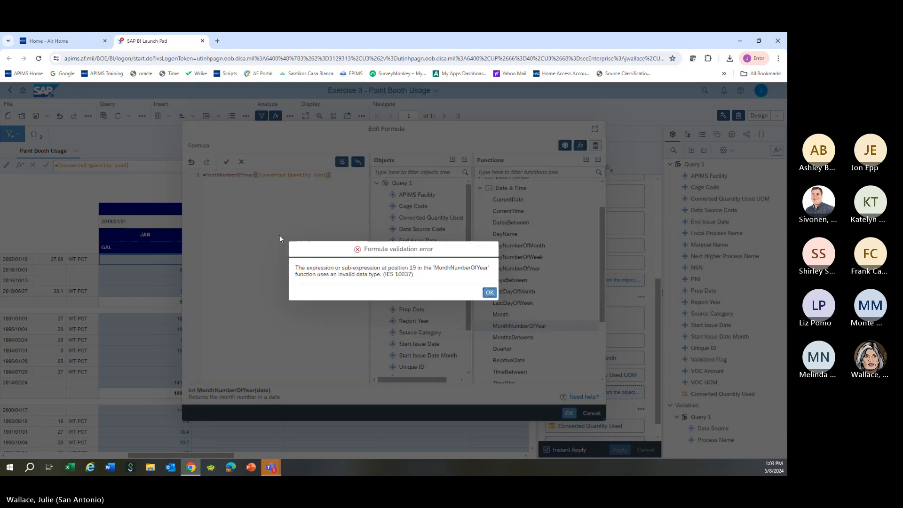
left_click(280, 235)
left_click(490, 293)
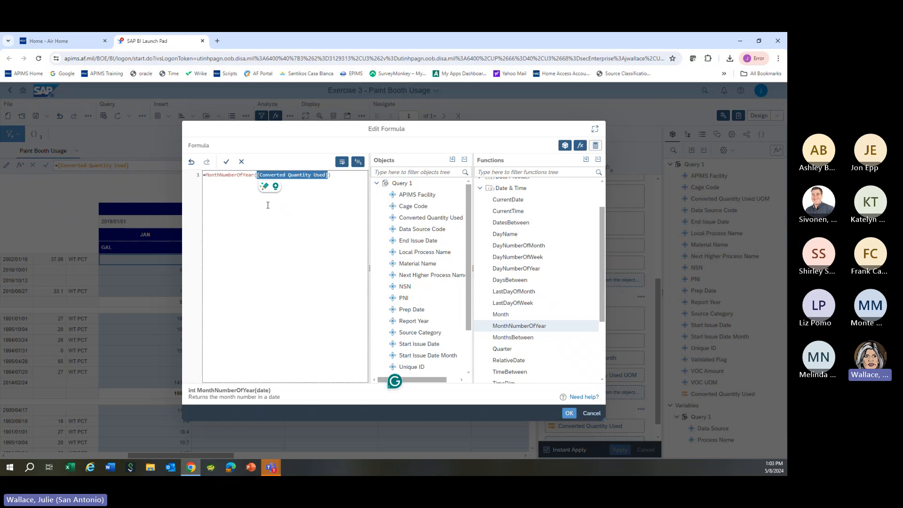
left_click(320, 208)
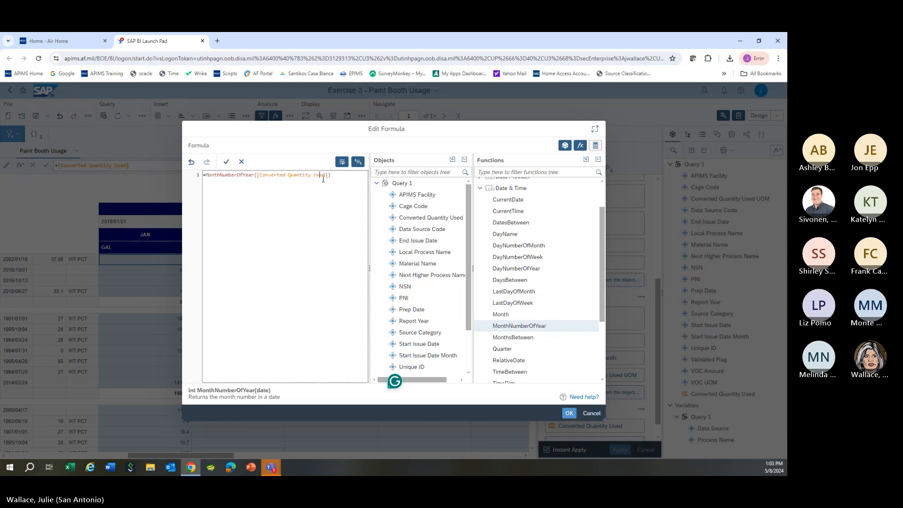
left_click_drag(328, 175, 272, 175)
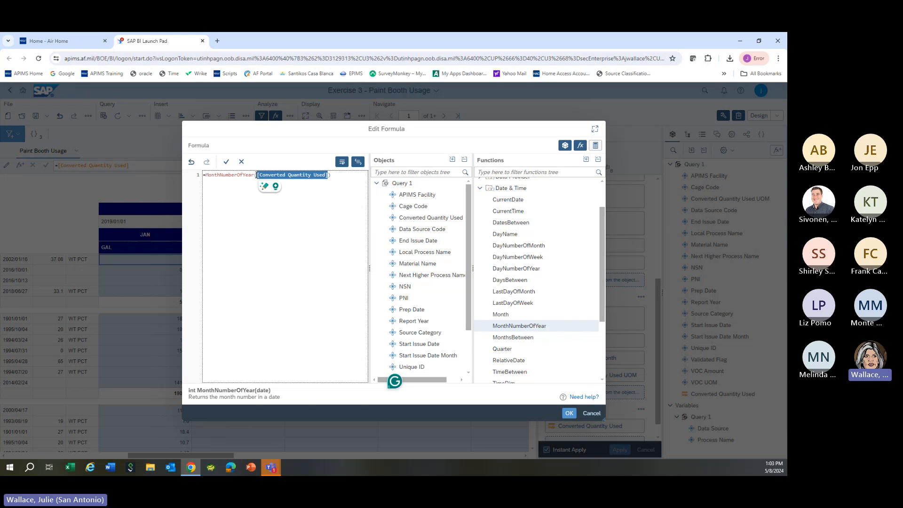
left_click(589, 416)
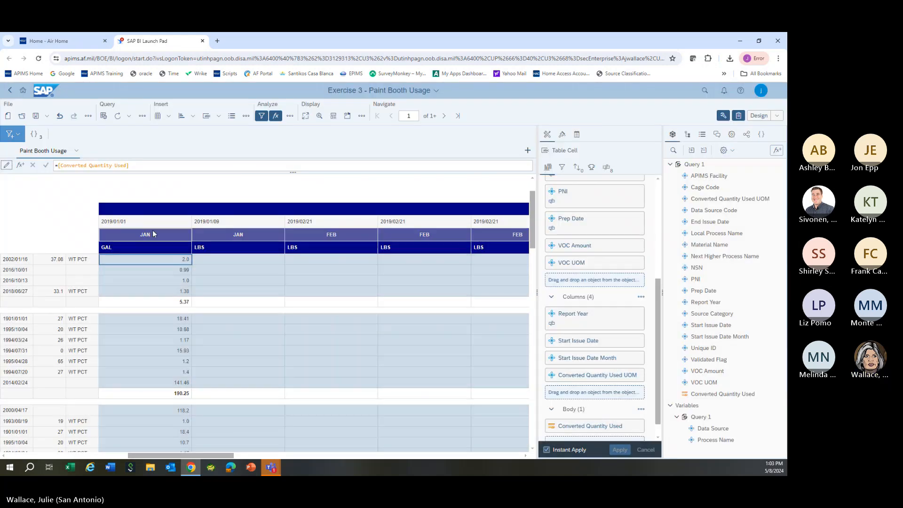
Step: Change the Start Issue Date header cell's formula to =MonthNumberOfYear([Start Issue Date])
left_click(141, 221)
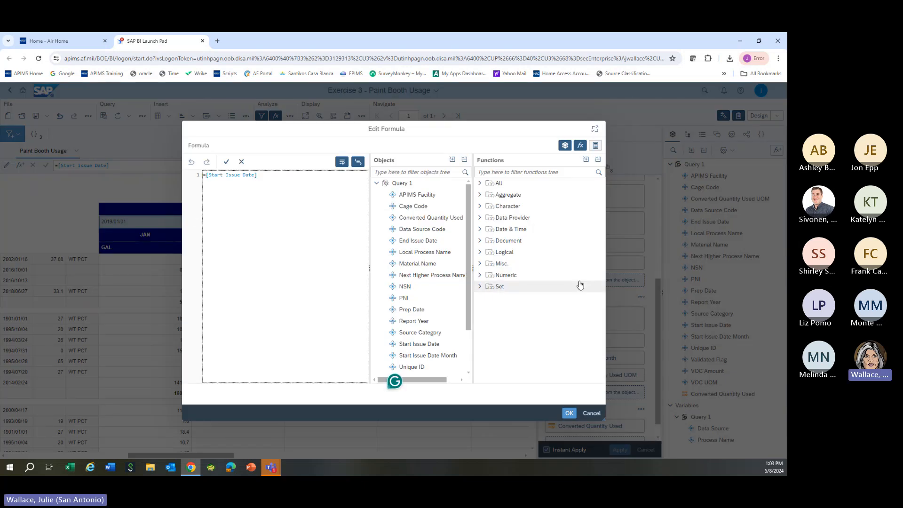
left_click(480, 229)
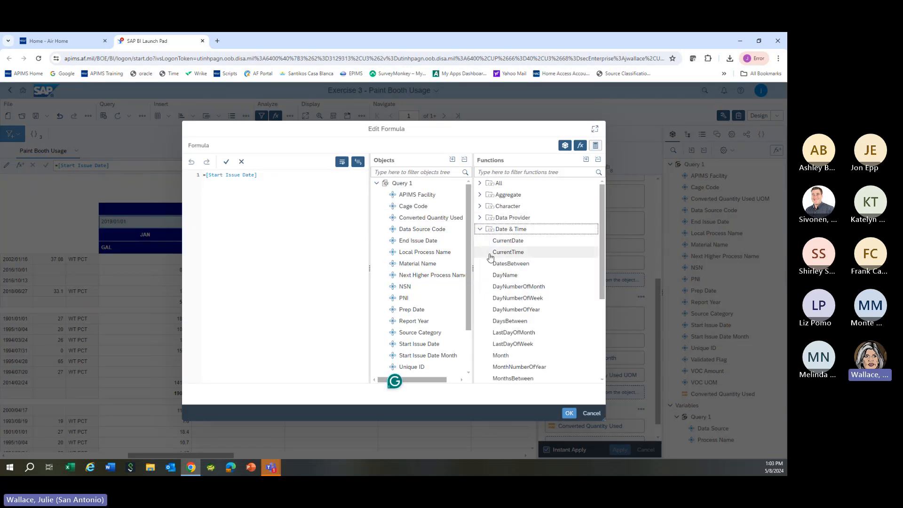
double_click(512, 367)
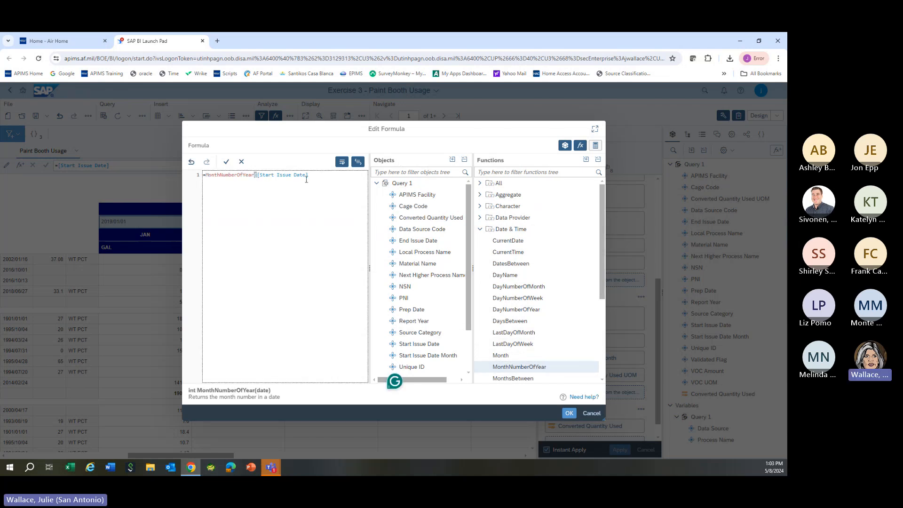
type(")")
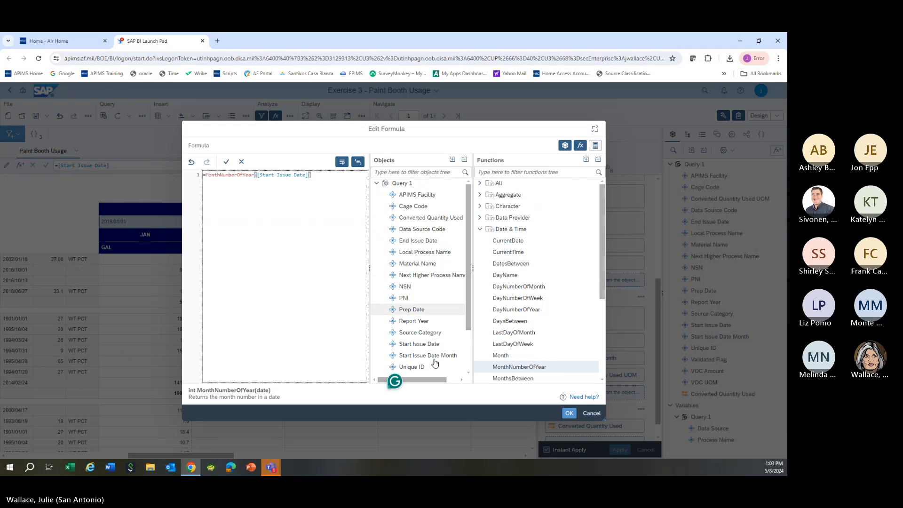
left_click(569, 413)
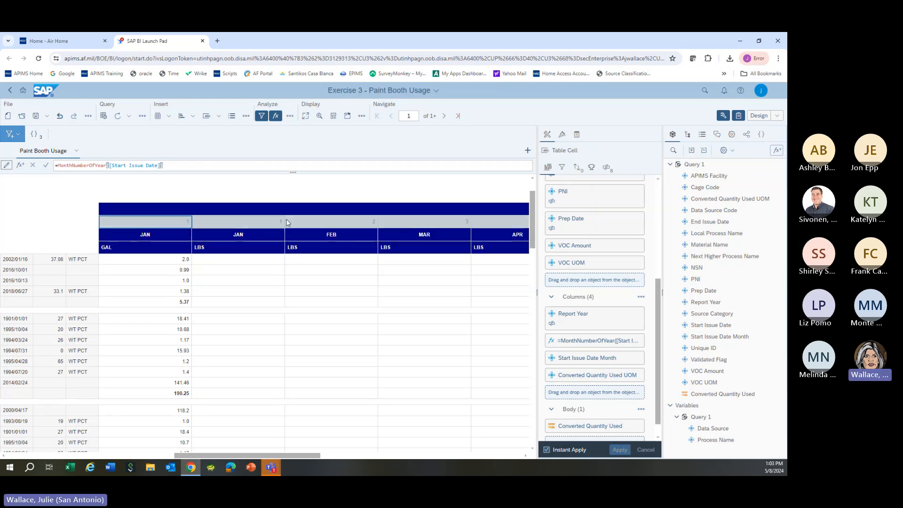
left_click(333, 319)
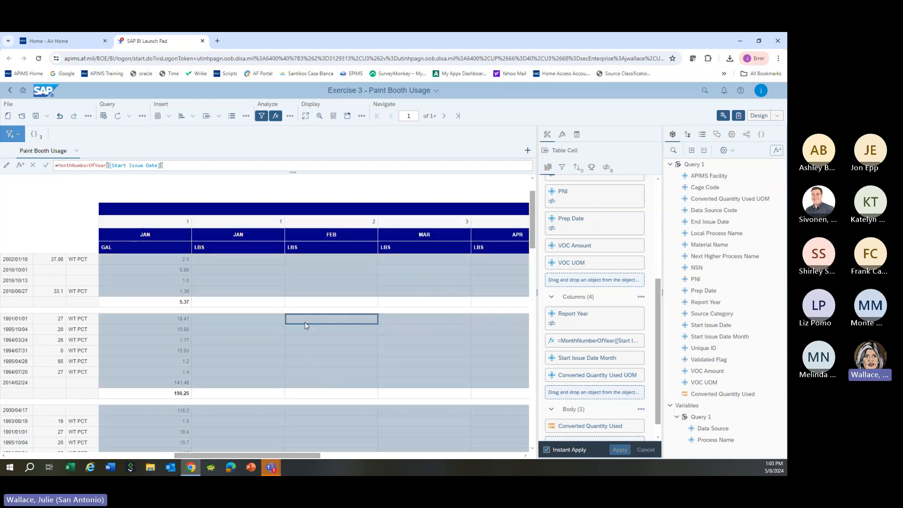
Step: Hide the MonthNumberOfYear formula in the crosstab's column assignments
left_click(160, 221)
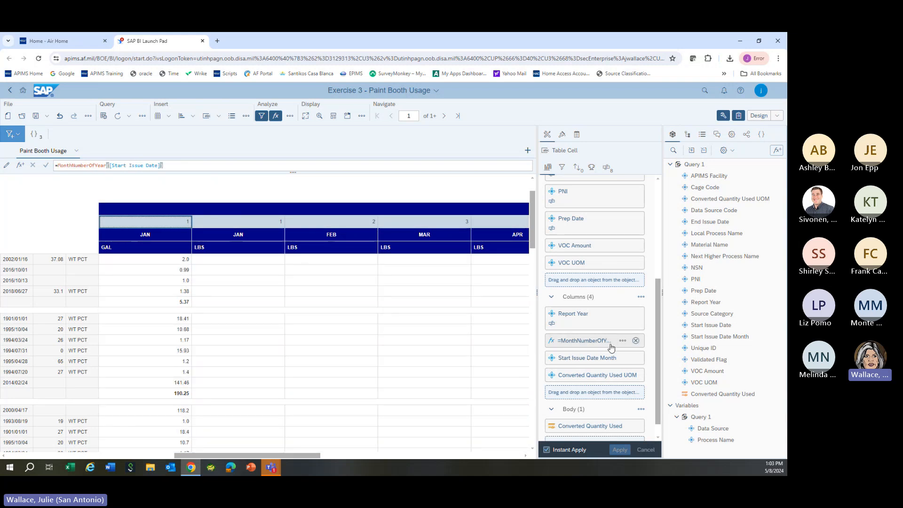
mouse_move(624, 343)
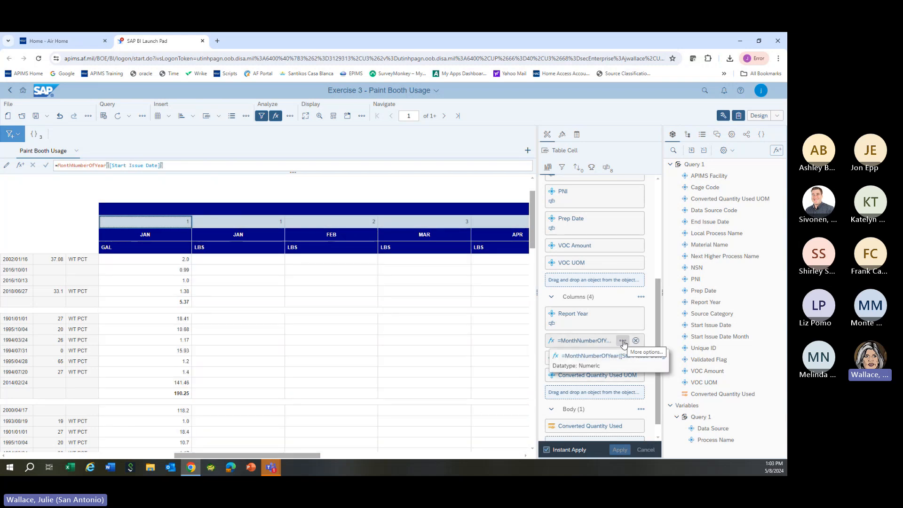
left_click(622, 341)
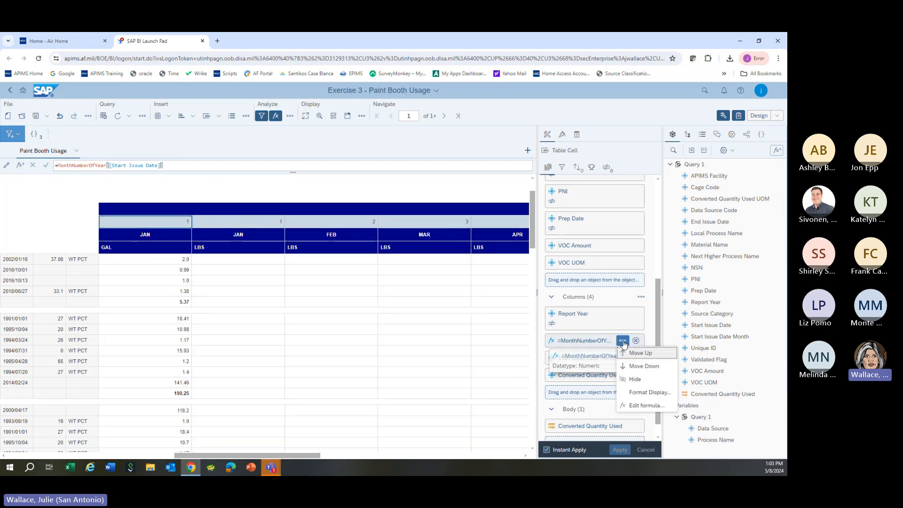
left_click(635, 380)
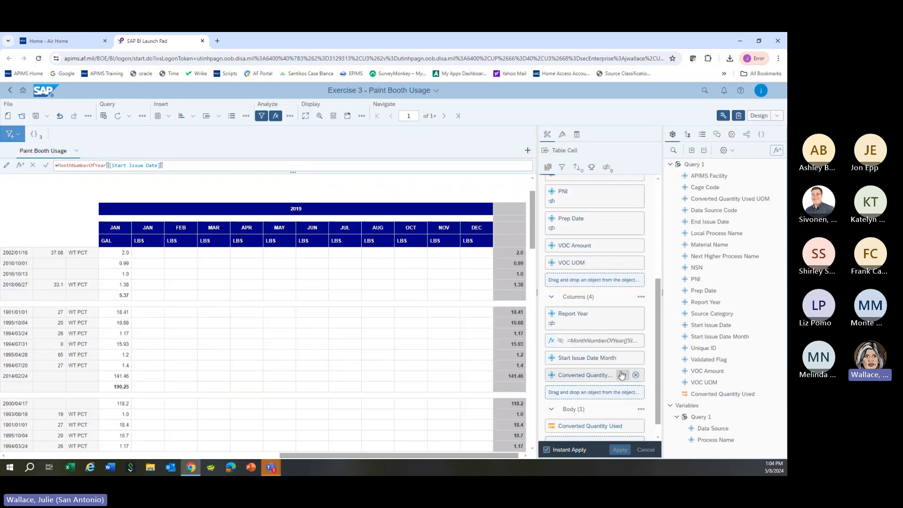
mouse_move(621, 365)
mouse_move(627, 345)
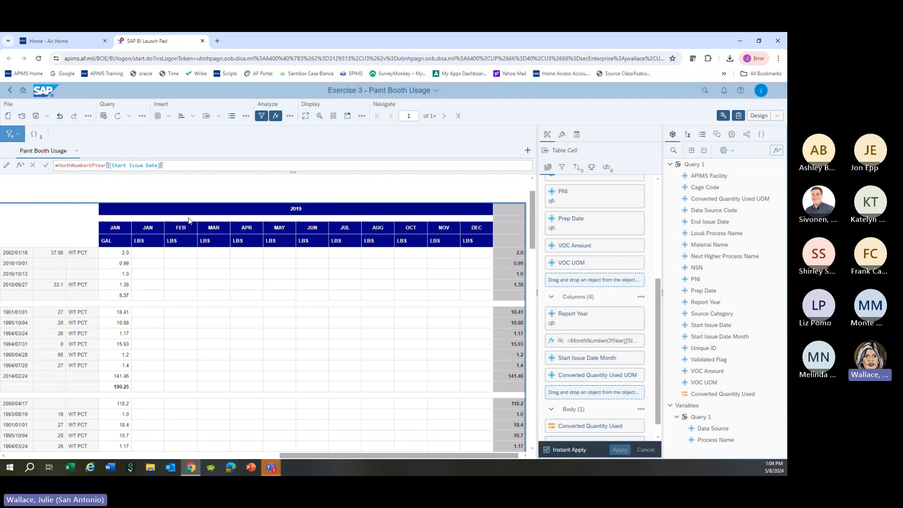
Step: Delete the hidden MonthNumberOfYear row between the year and month headers, removing the row rather than the column
left_click(505, 217)
right_click(504, 218)
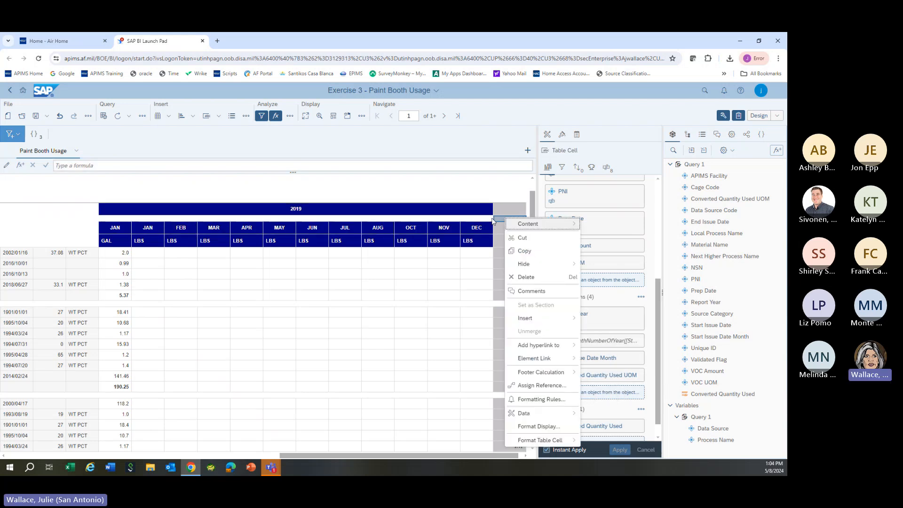
left_click(521, 277)
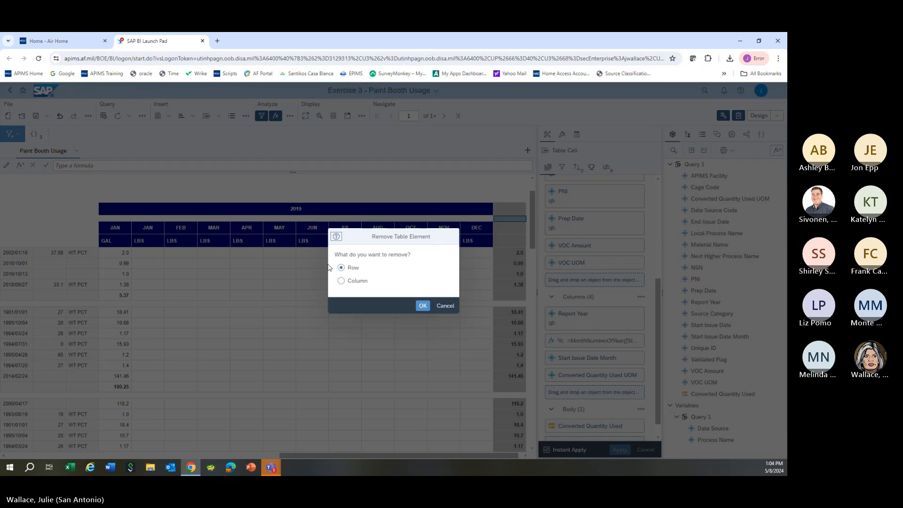
left_click(426, 311)
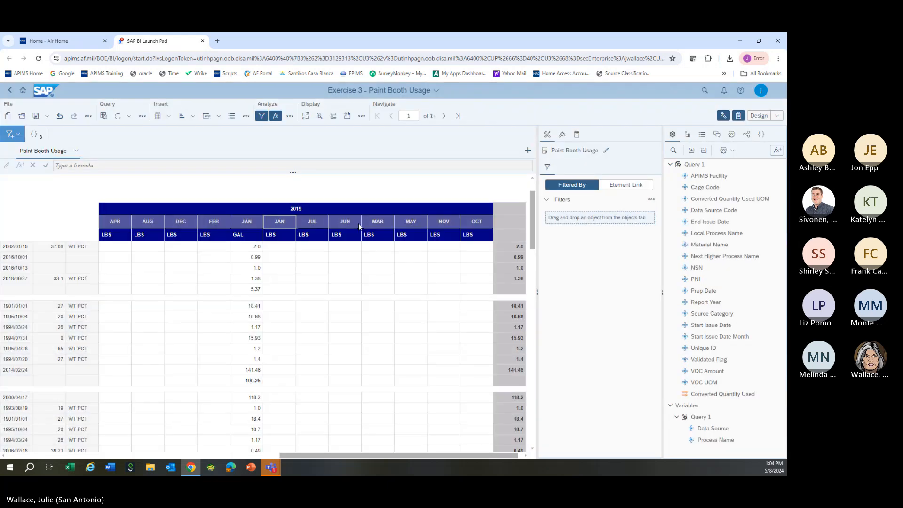
Step: Add the Start Issue Date object to the table's columns, between Report Year and Start Issue Date Month
left_click(115, 221)
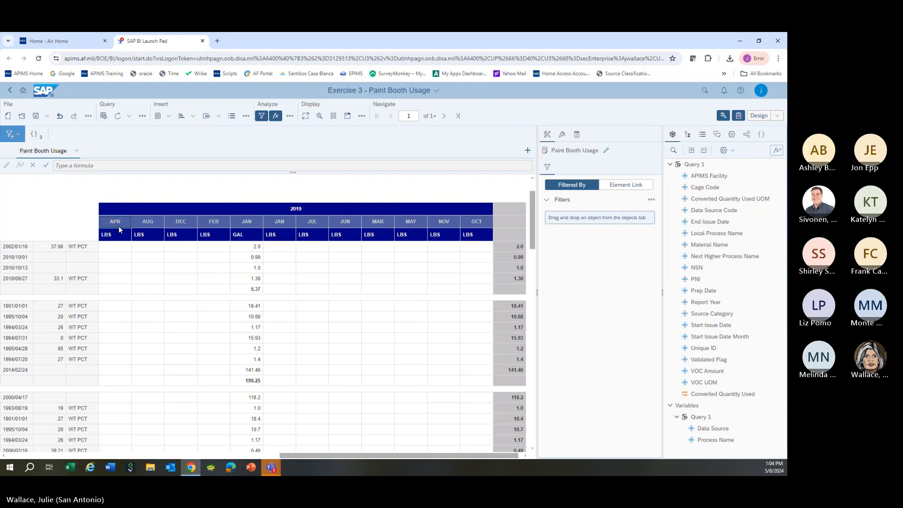
scroll(606, 340, "down", 5)
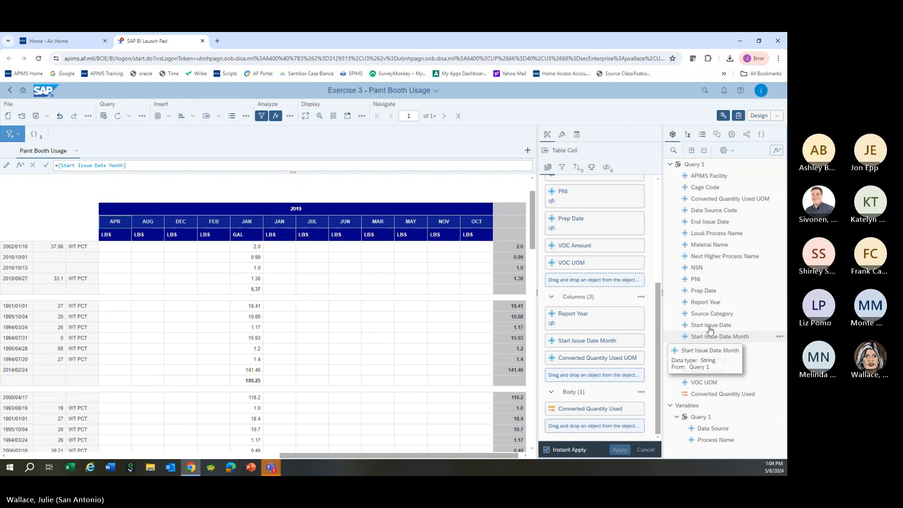
left_click_drag(709, 325, 583, 335)
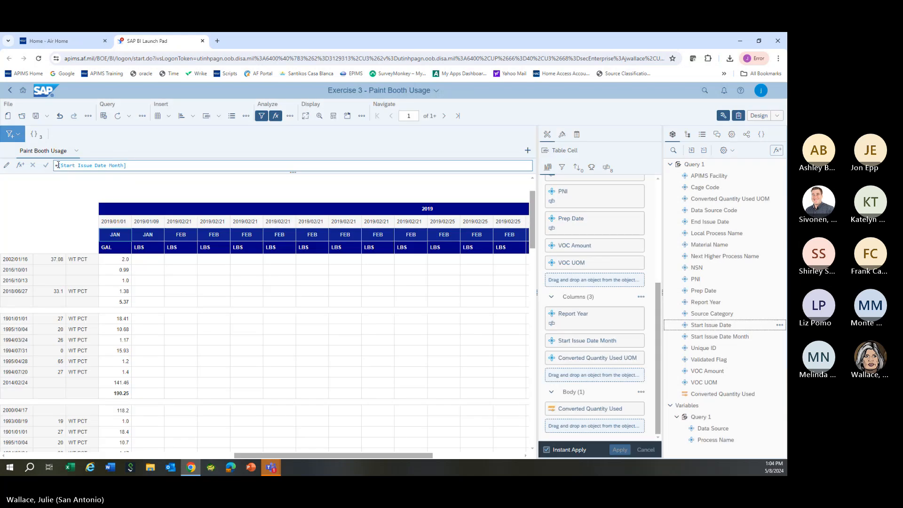
Step: Try to change the month header cell's formula to =MonthNumberOfYear([Start Issue Date Month])
type("Month")
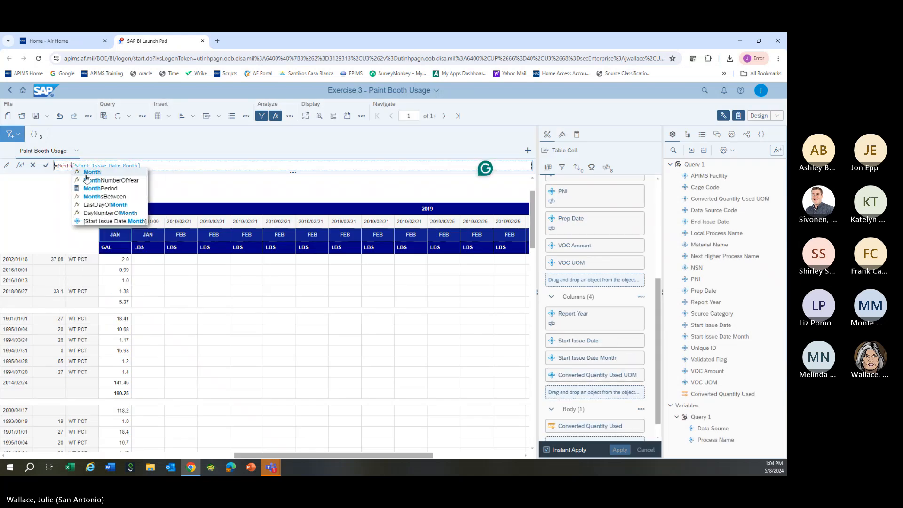
left_click(92, 181)
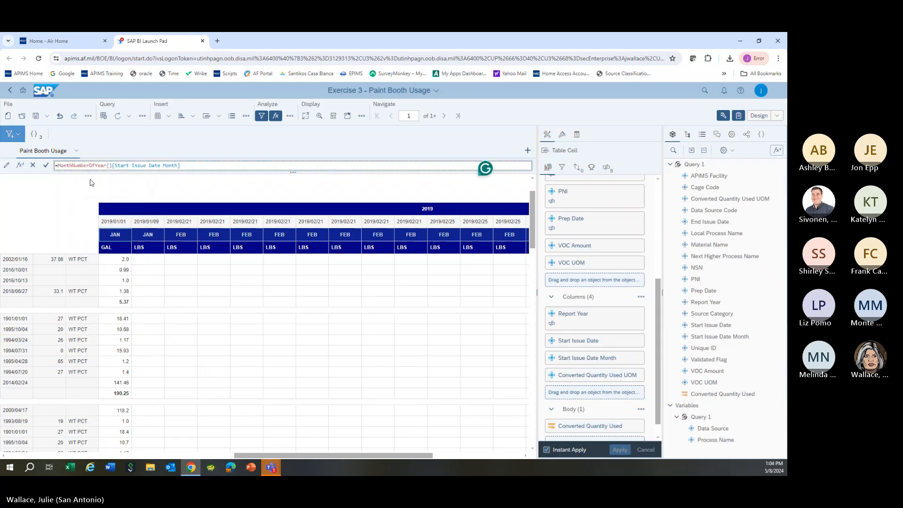
key("Delete")
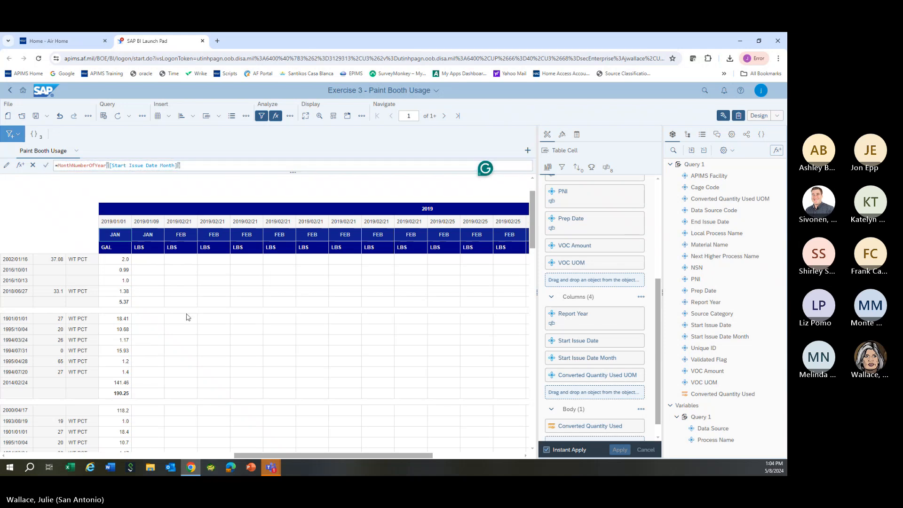
key("Return")
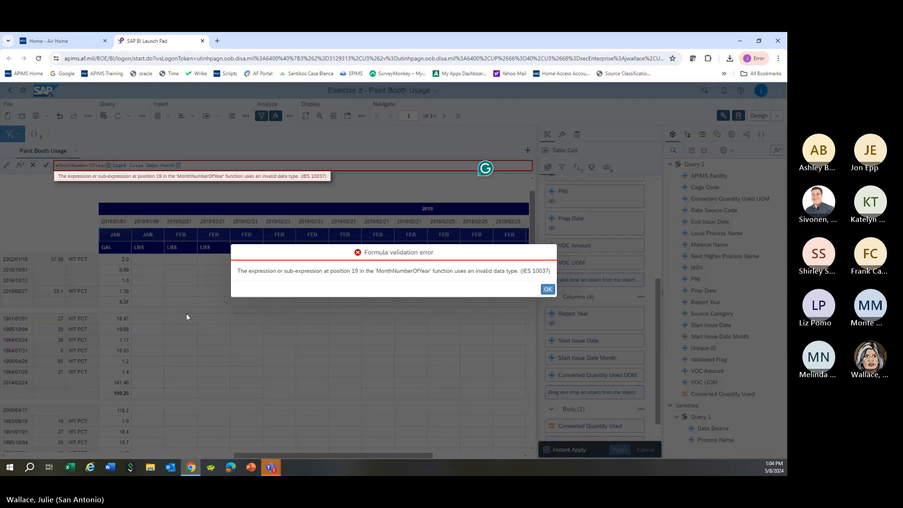
left_click(548, 289)
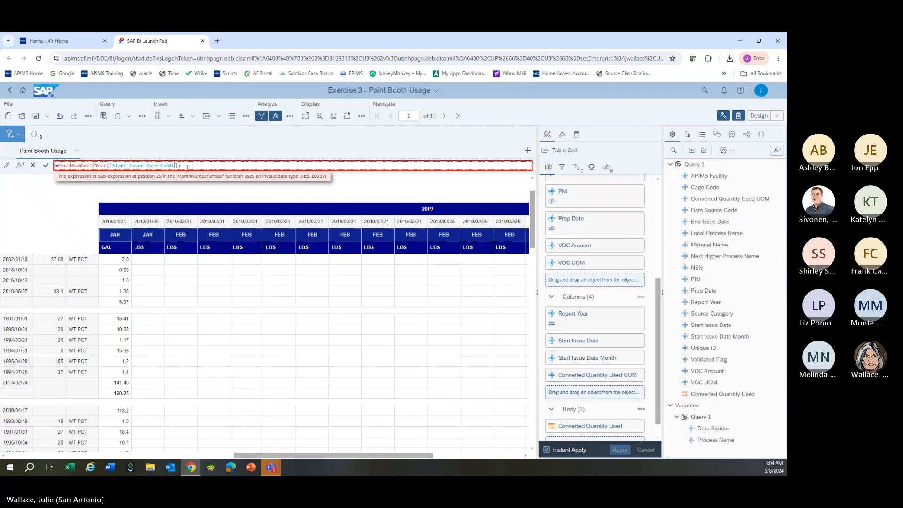
Step: Correct the month header cell's formula to =MonthNumberOfYear([Start Issue Date]) and apply it
key("BackSpace")
key("BackSpace")
key("BackSpace")
key("BackSpace")
key("BackSpace")
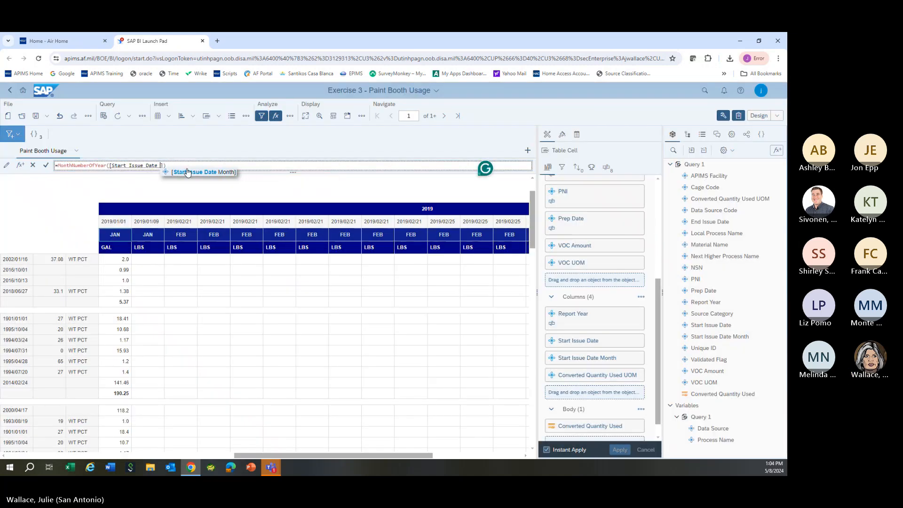
key("BackSpace")
key("BackSpace")
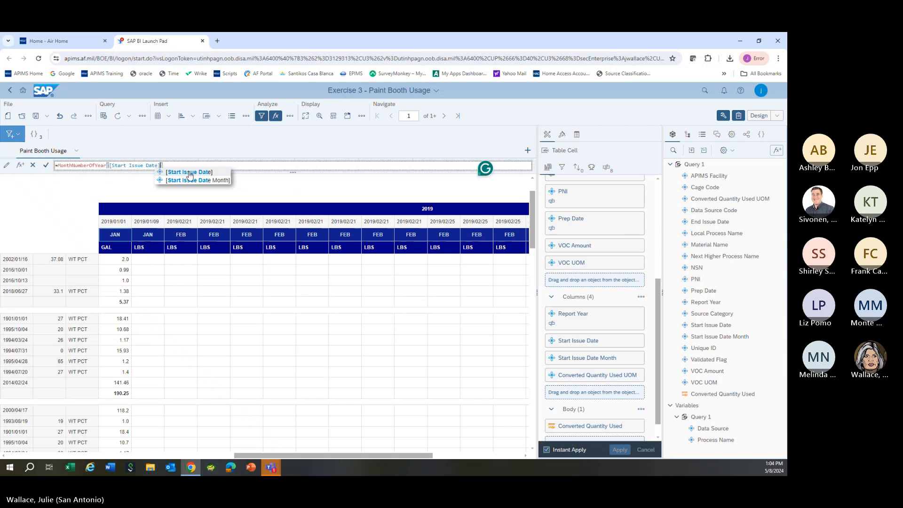
left_click(189, 173)
key("Return")
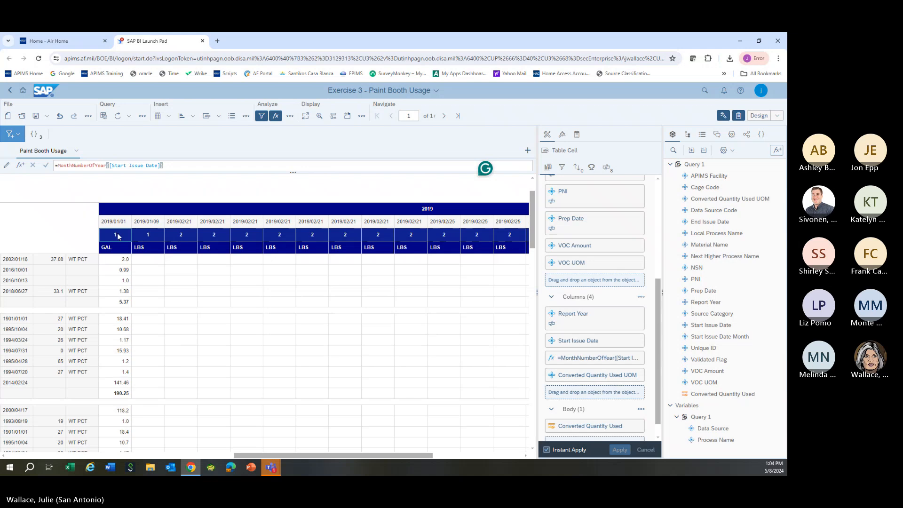
Step: Remove Start Issue Date from the table's column assignments and hide the MonthNumberOfYear formula there
left_click(118, 234)
mouse_move(635, 359)
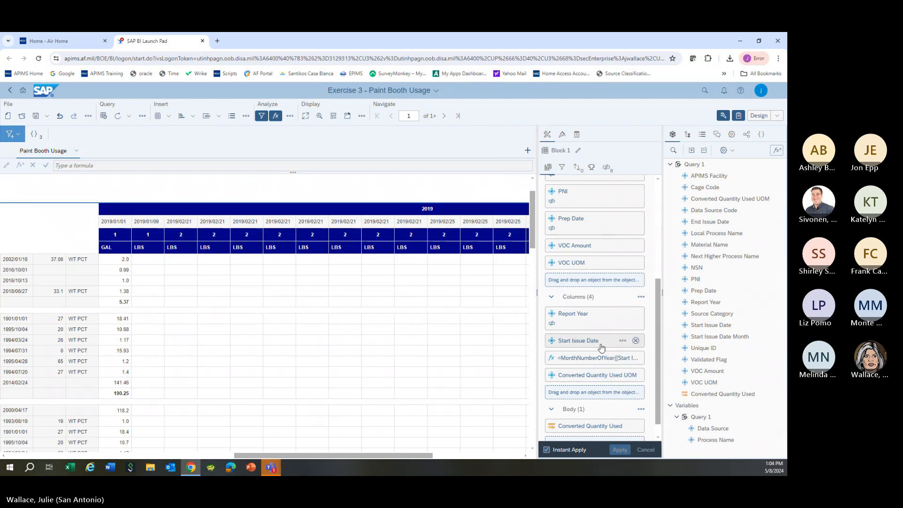
left_click(636, 341)
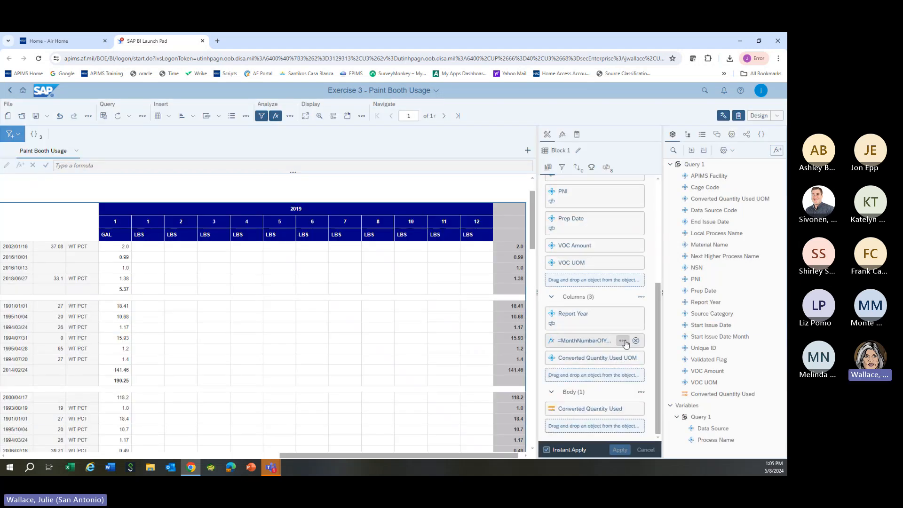
left_click(623, 341)
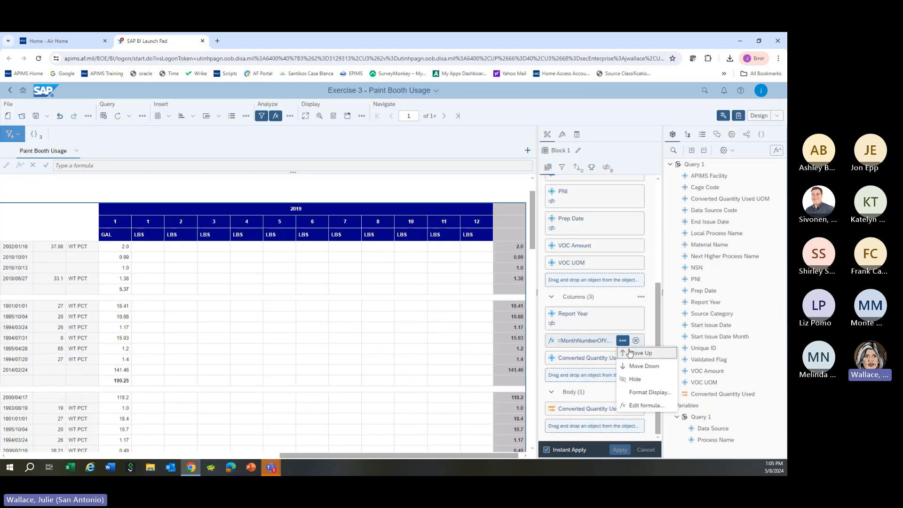
left_click(636, 384)
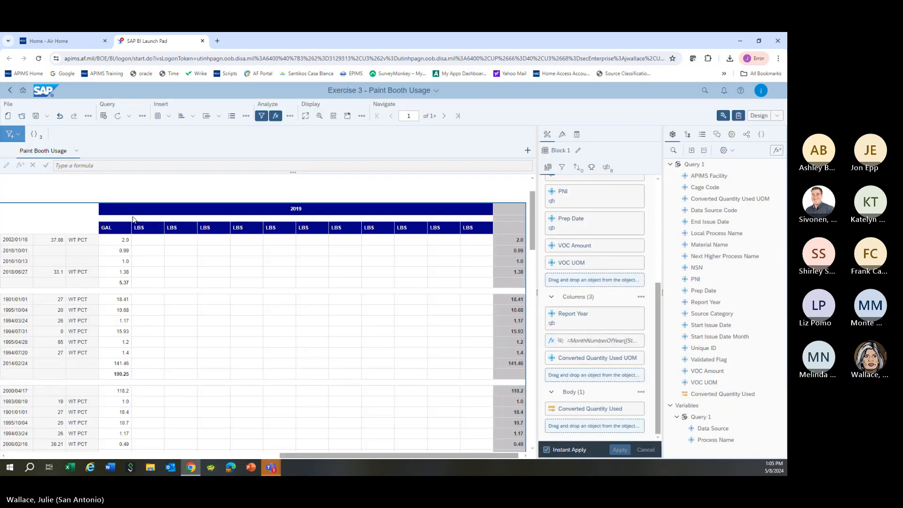
left_click(17, 228)
key("Left")
key("Left")
key("Left")
key("Left")
key("Left")
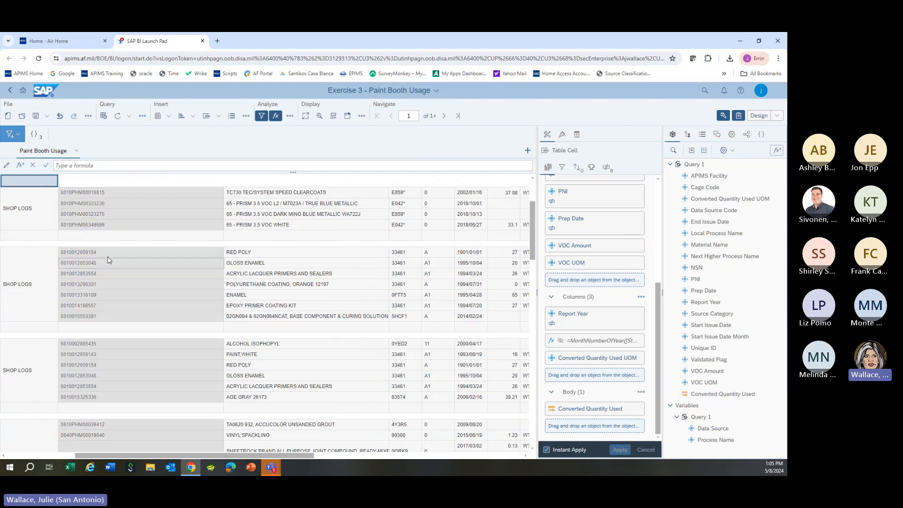
Step: Undo the latest column edits, back to before Start Issue Date was added to the crosstab
left_click(60, 117)
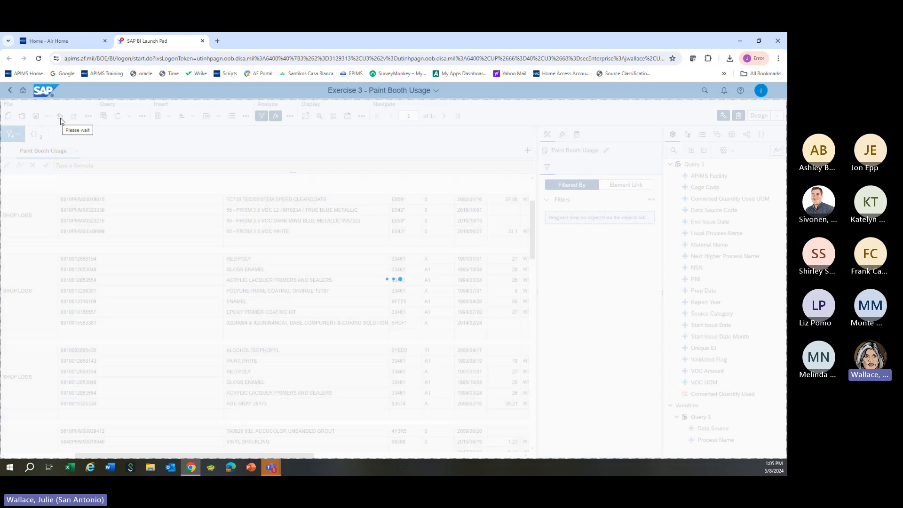
left_click(60, 117)
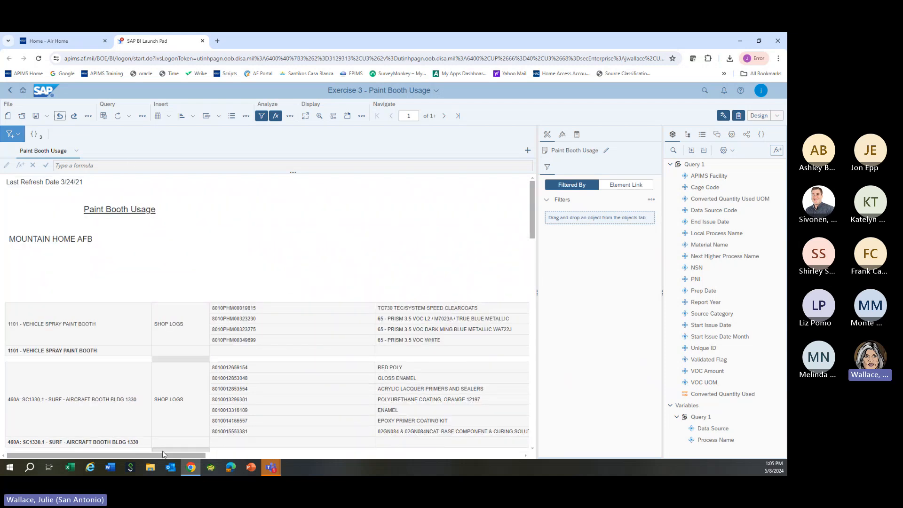
left_click_drag(166, 455, 413, 460)
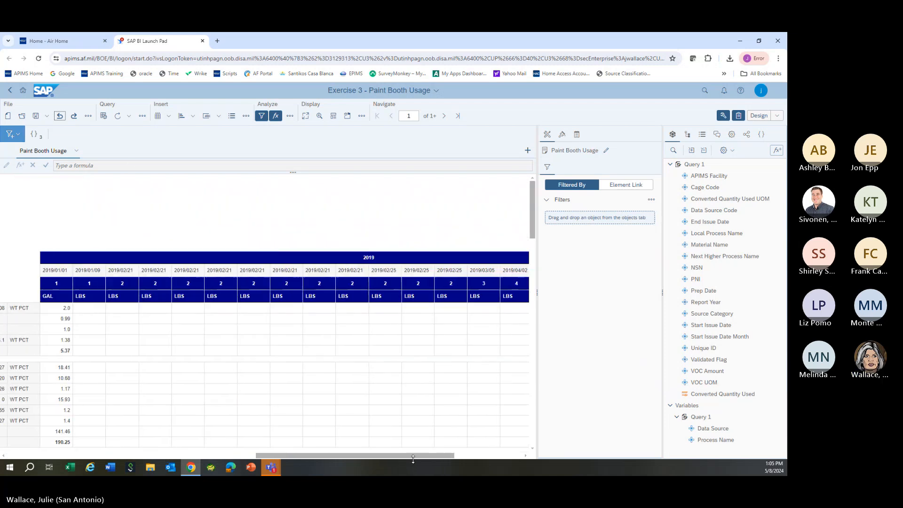
left_click(60, 116)
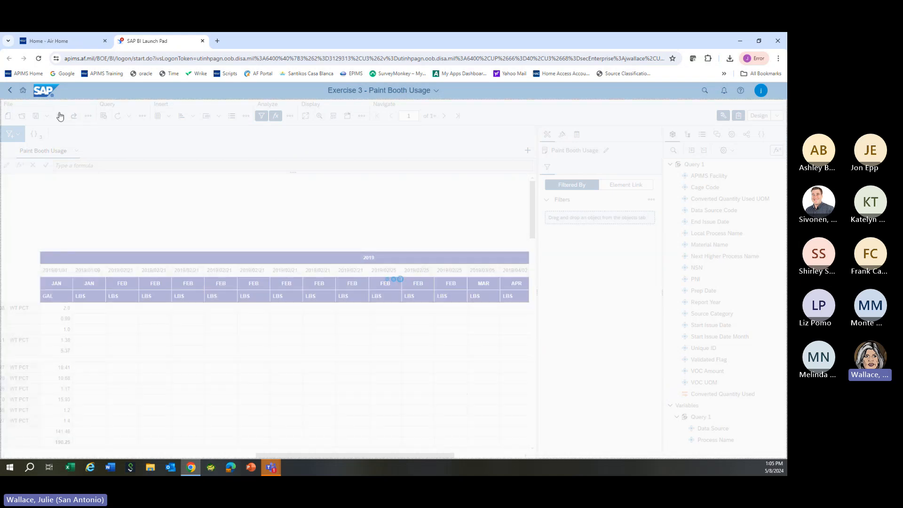
left_click(60, 116)
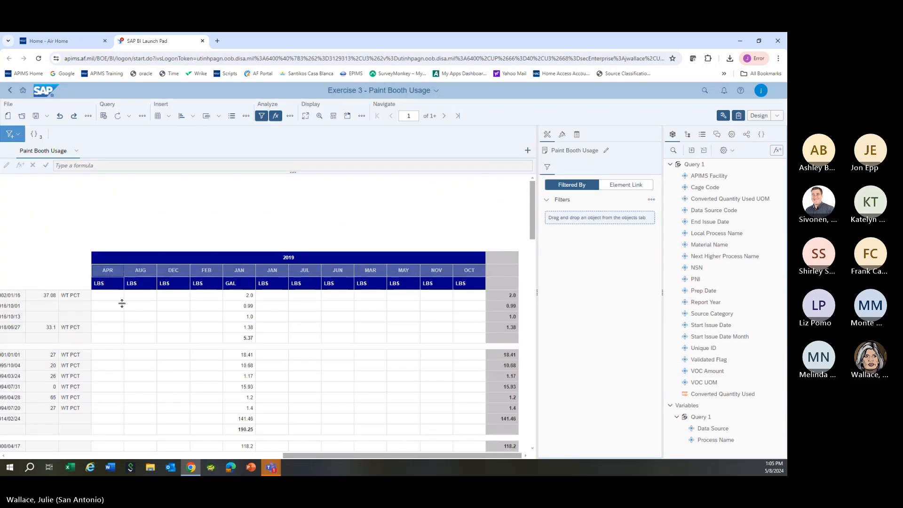
Step: Add Start Issue Date from Query 1 to the crosstab's columns, directly above Start Issue Date Month
left_click(111, 264)
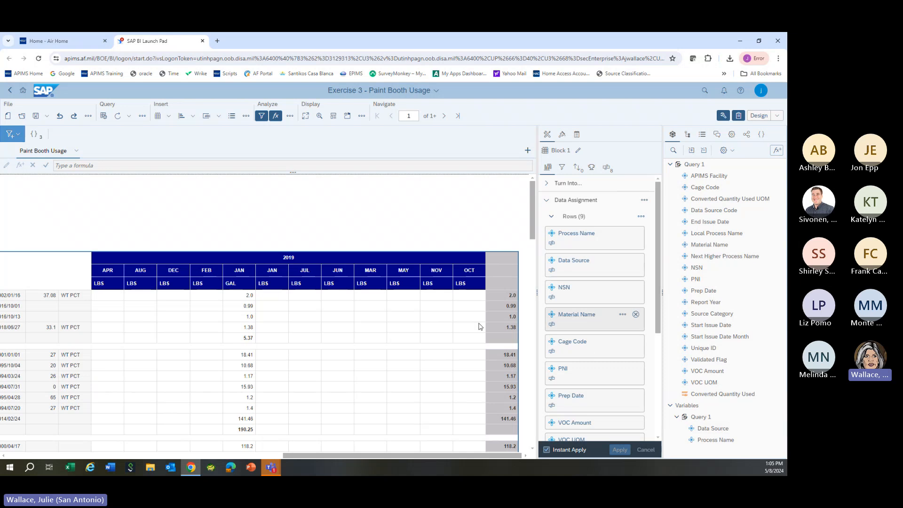
left_click(305, 270)
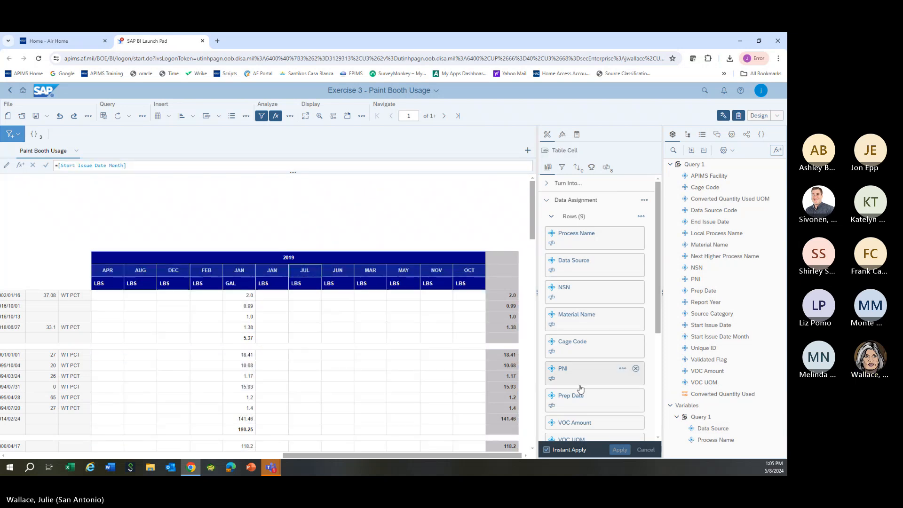
scroll(584, 388, "down", 4)
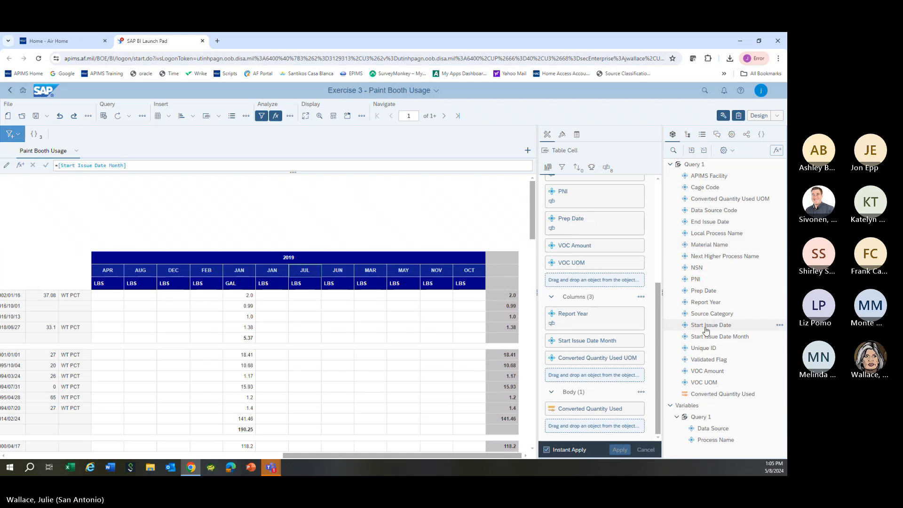
left_click_drag(706, 329, 580, 341)
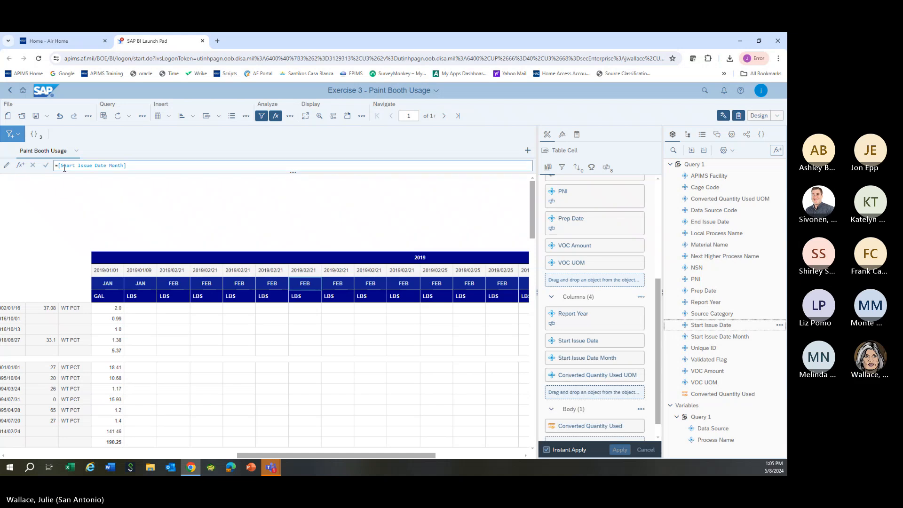
Step: Change the Start Issue Date Month header cell's formula to =MonthNumberOfYear([Start Issue Date]) and apply it
left_click(58, 166)
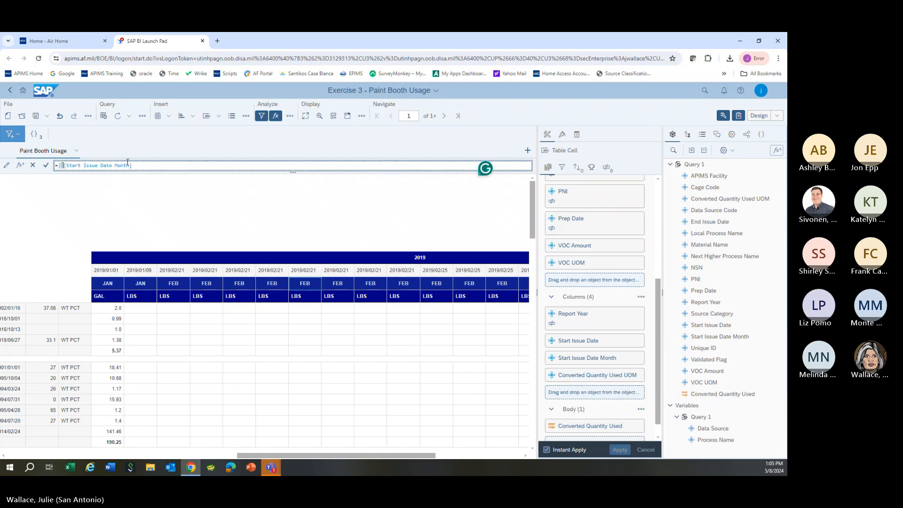
type("Mon")
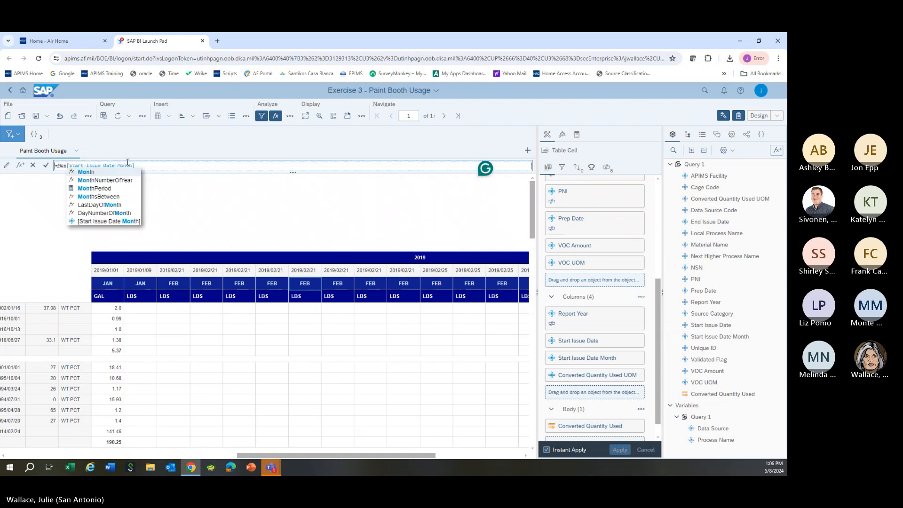
left_click(126, 181)
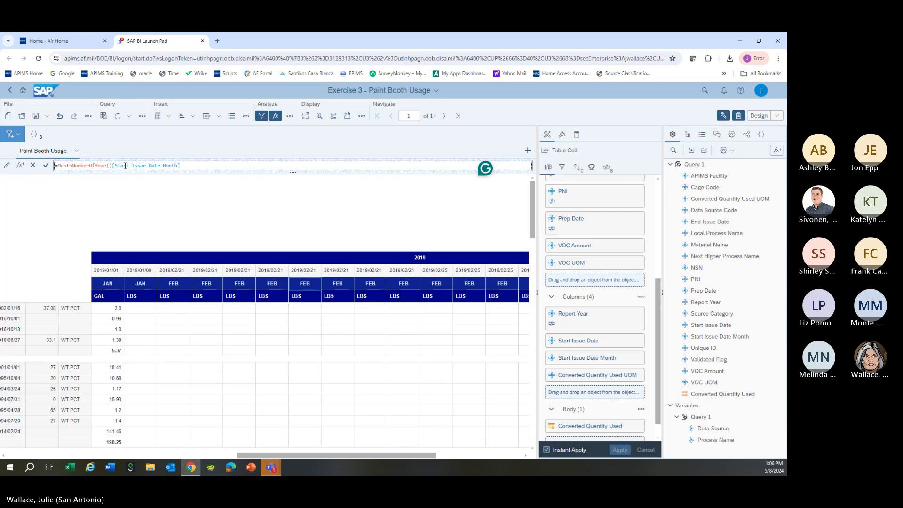
key("Delete")
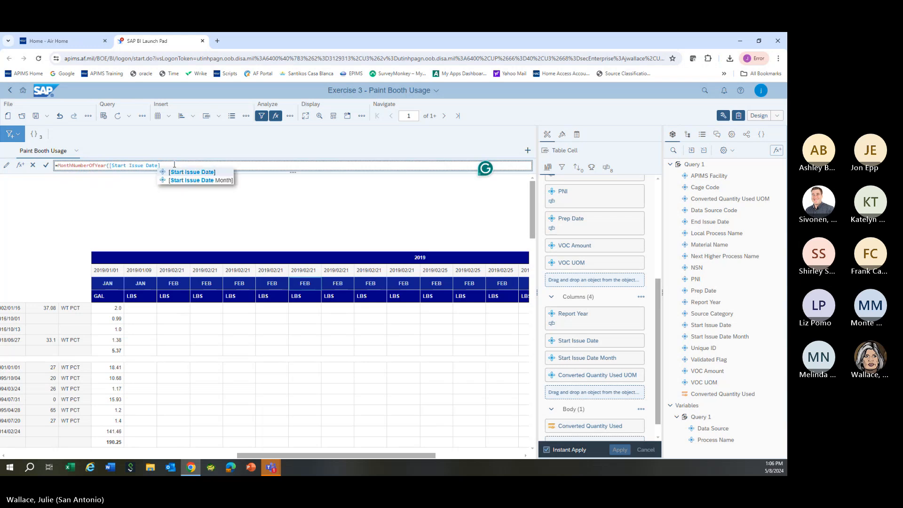
left_click(192, 172)
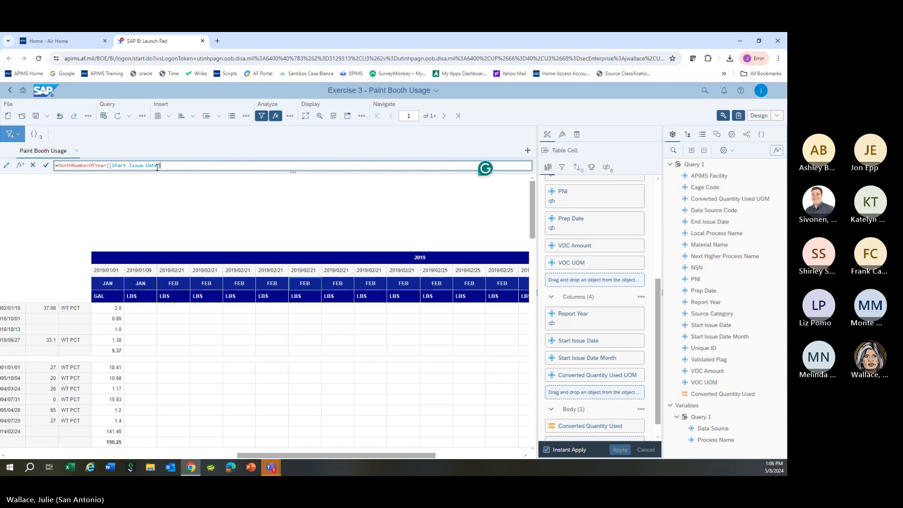
left_click(46, 166)
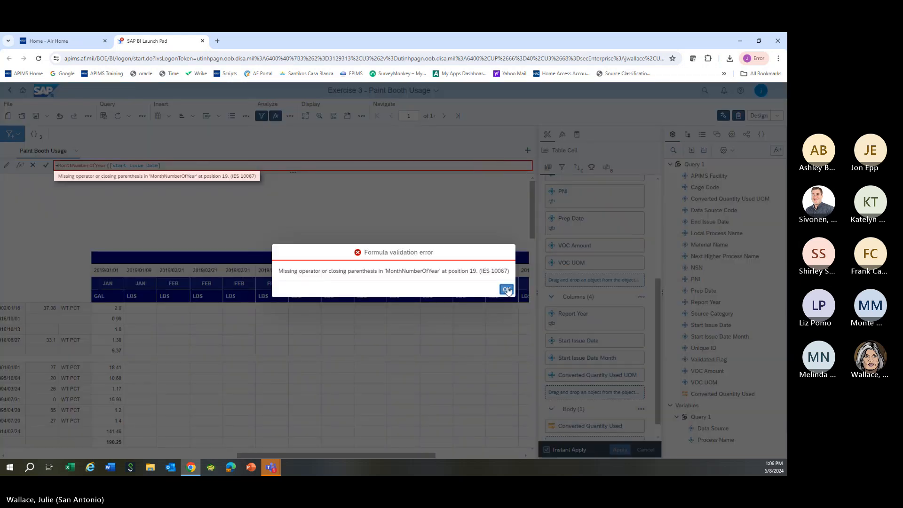
left_click(506, 290)
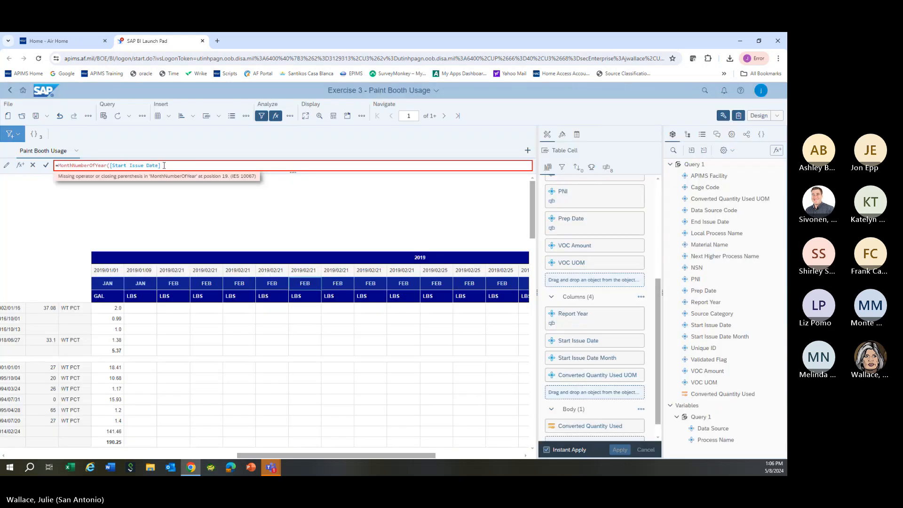
left_click(164, 165)
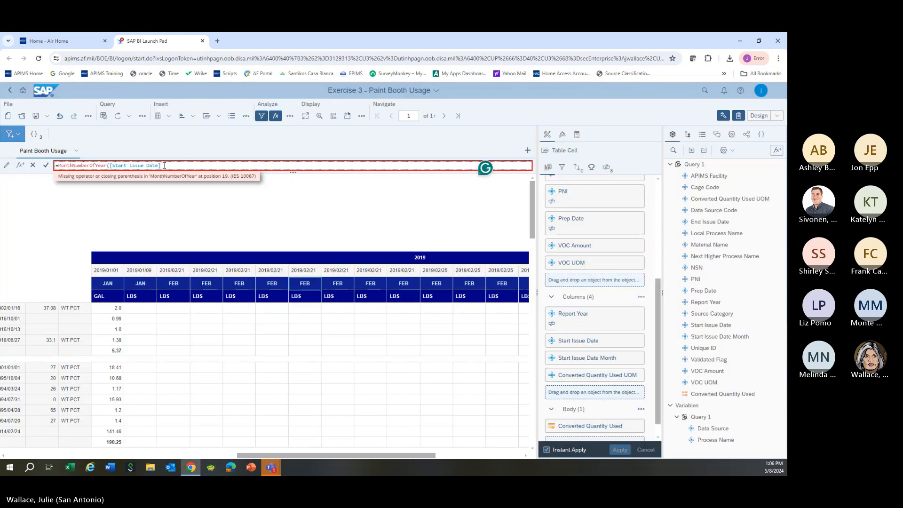
type(")")
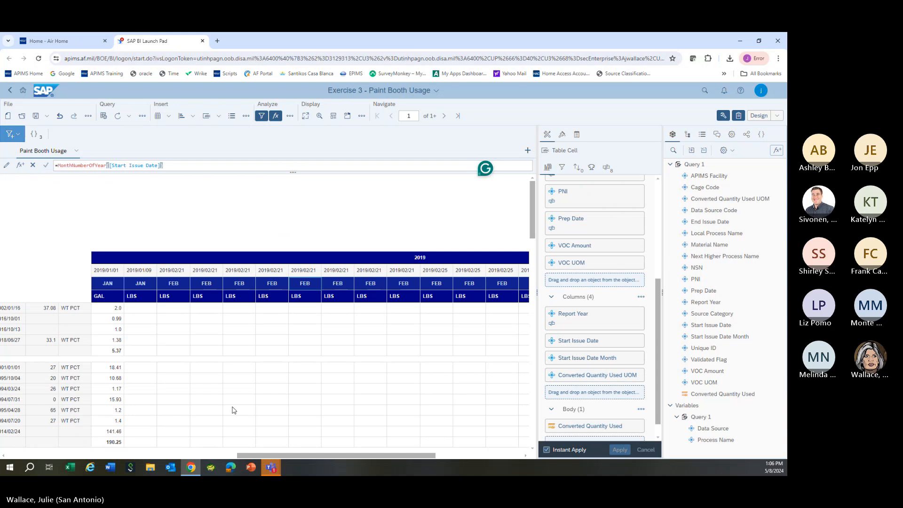
key("Return")
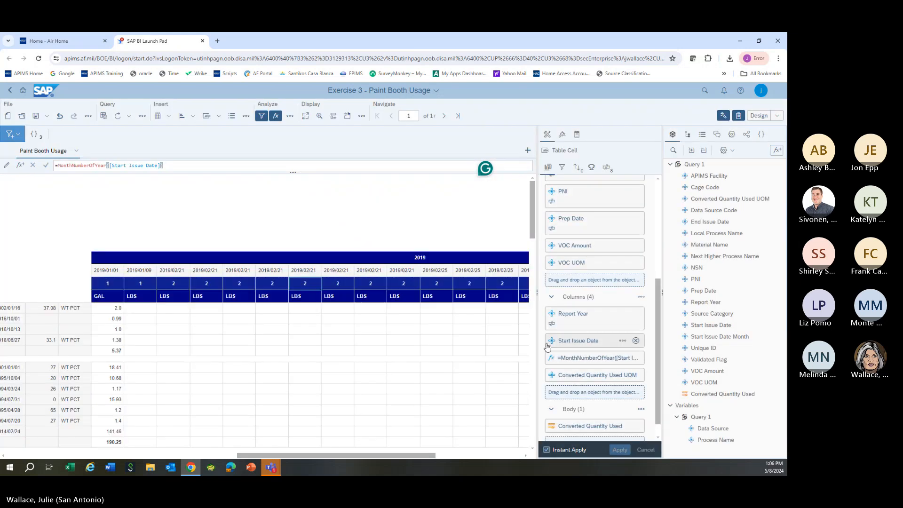
Step: Remove the MonthNumberOfYear formula from the crosstab's columns and add Start Issue Date Month back directly below Start Issue Date
left_click(636, 359)
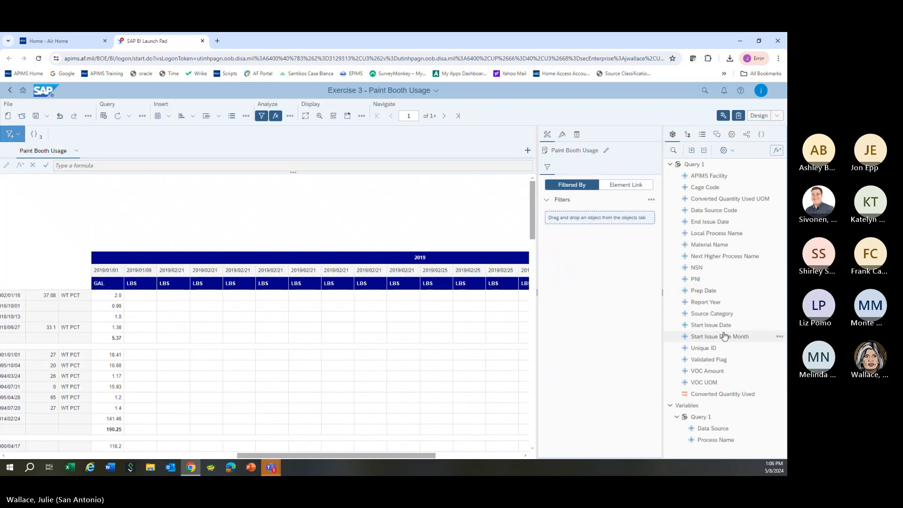
left_click(394, 283)
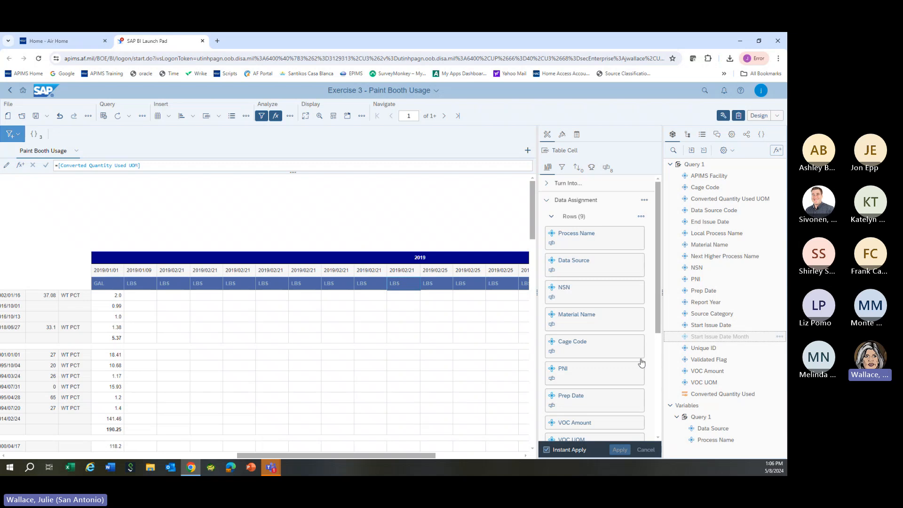
left_click_drag(703, 336, 617, 364)
scroll(572, 363, "down", 4)
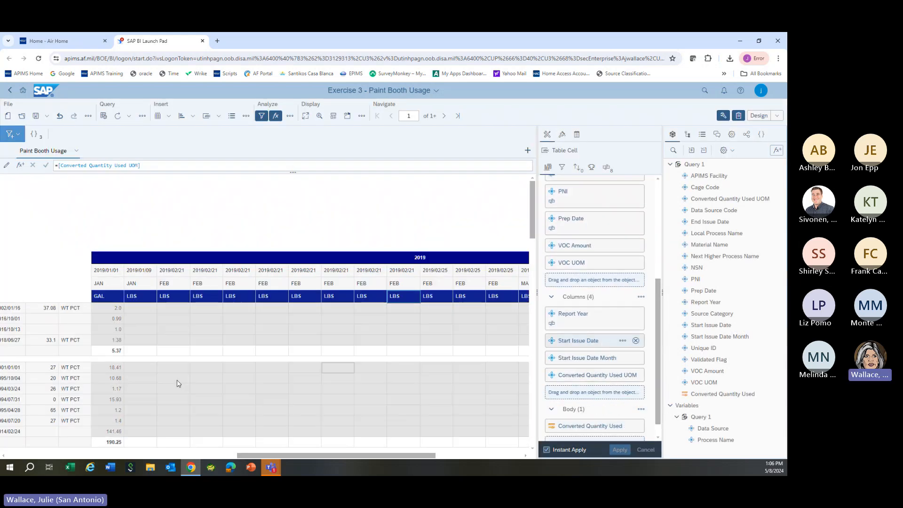
Step: Change the Start Issue Date header cell's formula to =MonthNumberOfYear([Start Issue Date]) and apply it
left_click(111, 270)
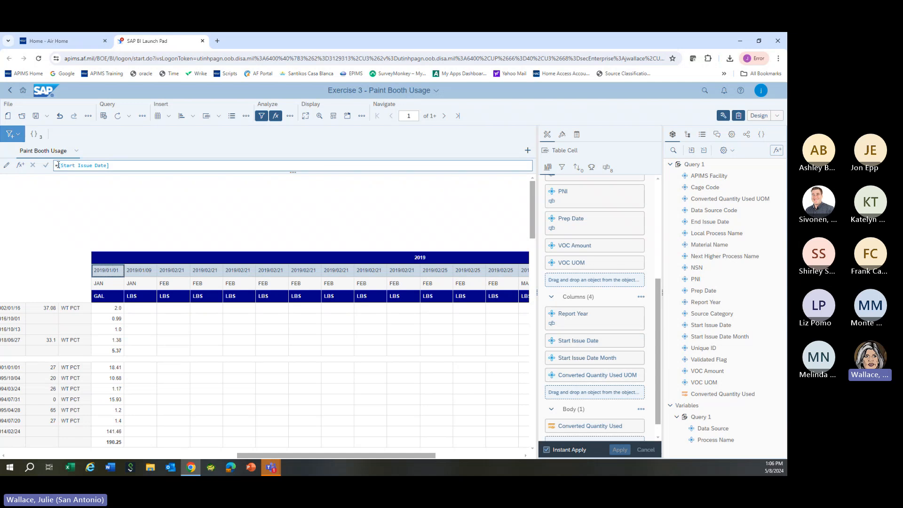
left_click(66, 166)
type("mont")
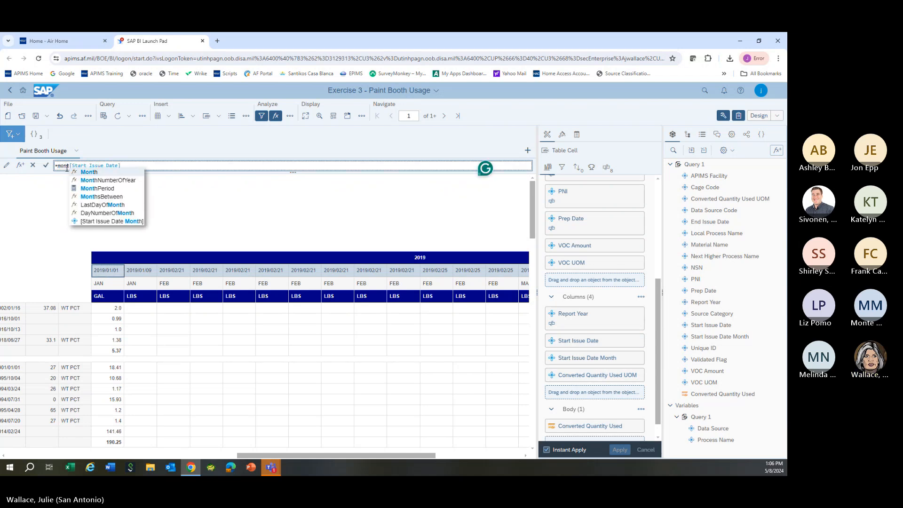
left_click(108, 180)
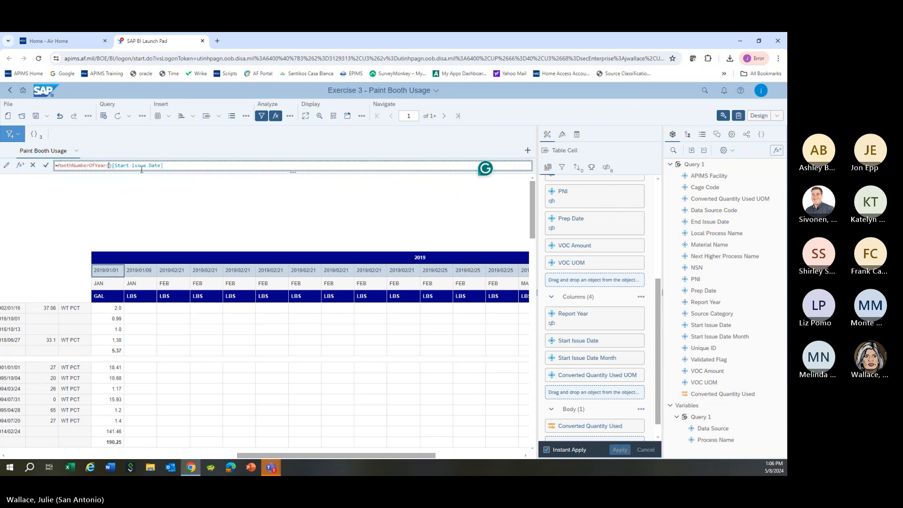
key("Delete")
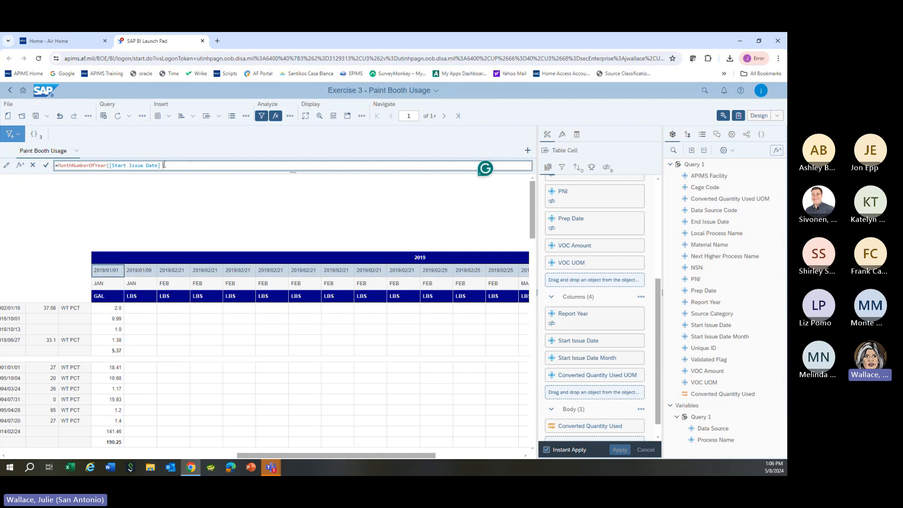
type(")")
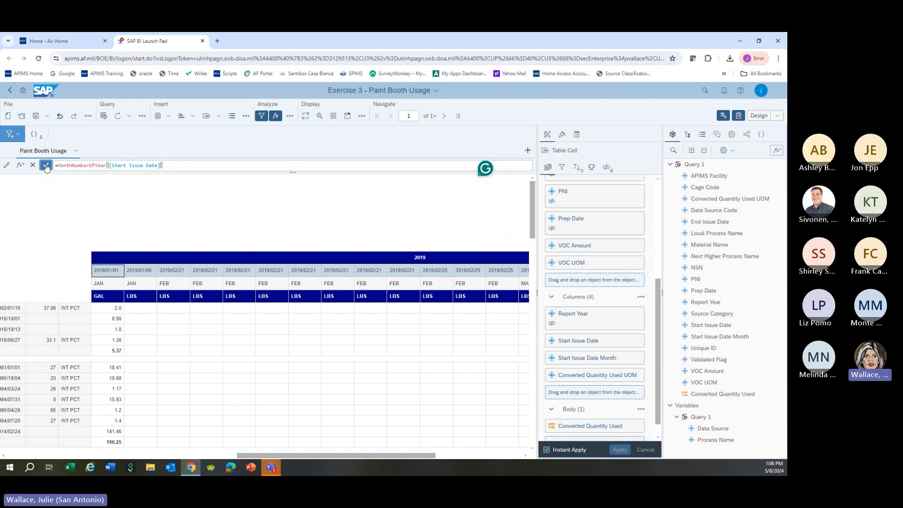
left_click(46, 167)
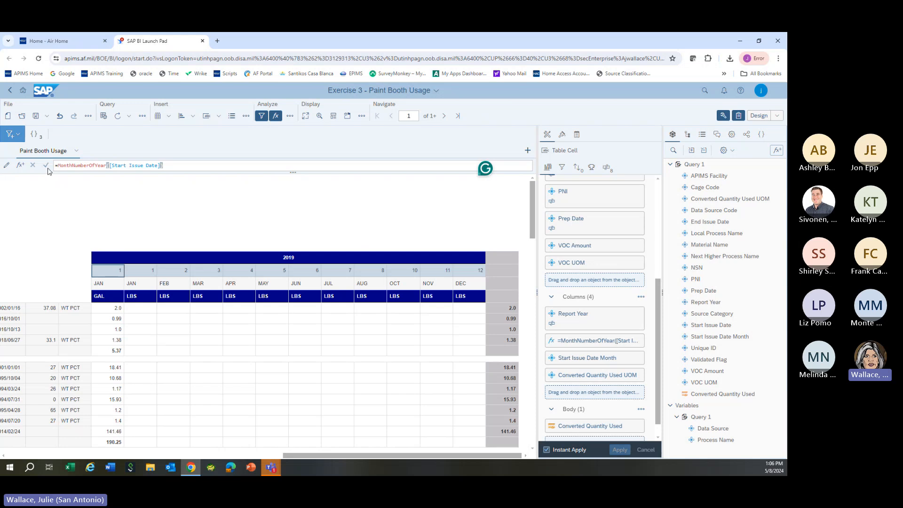
Step: Remove the Report Year break on columns and hide the MonthNumberOfYear formula in the table's column assignments
left_click(607, 168)
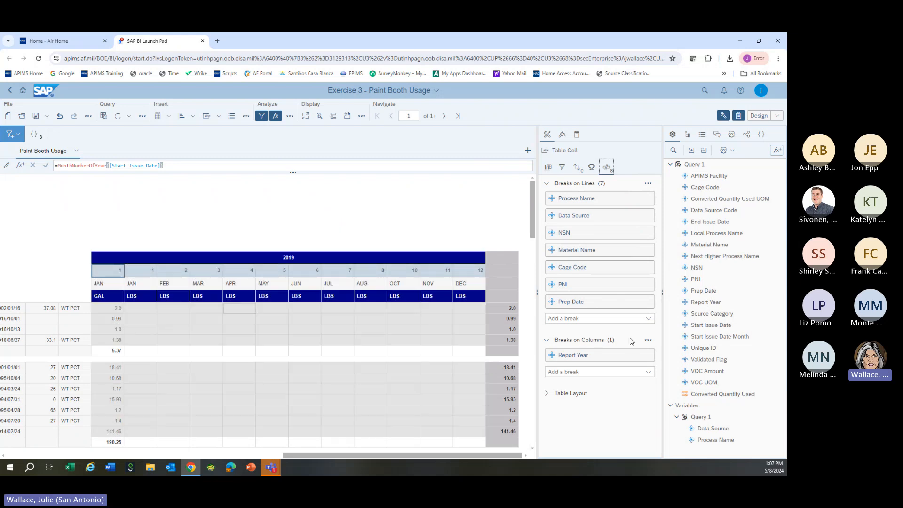
left_click(645, 355)
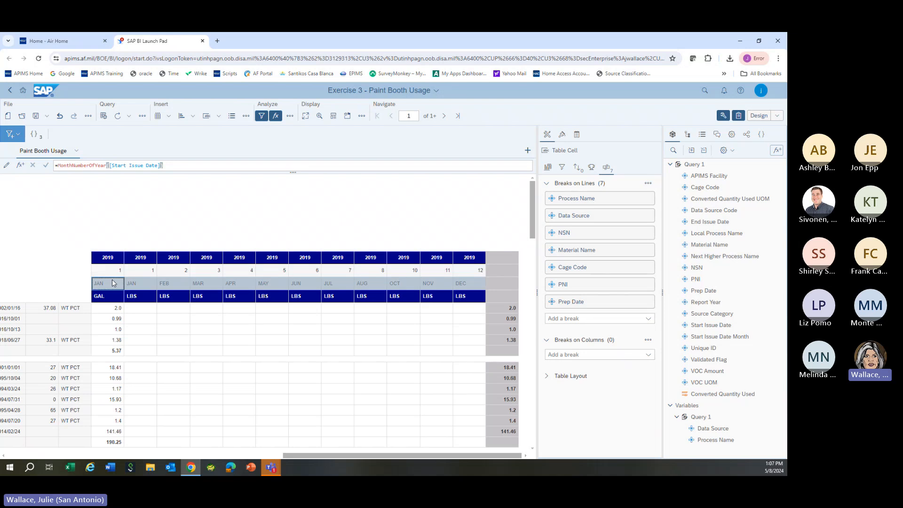
left_click(112, 281)
left_click(548, 168)
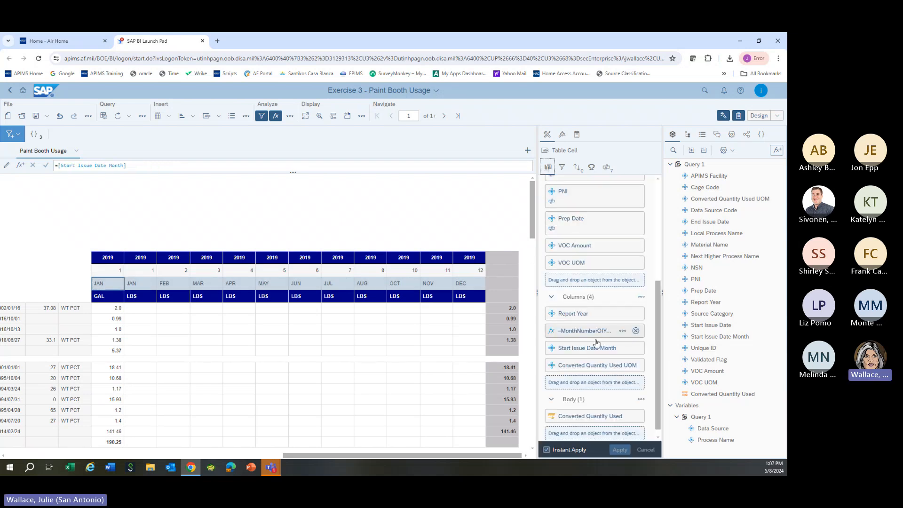
left_click(623, 331)
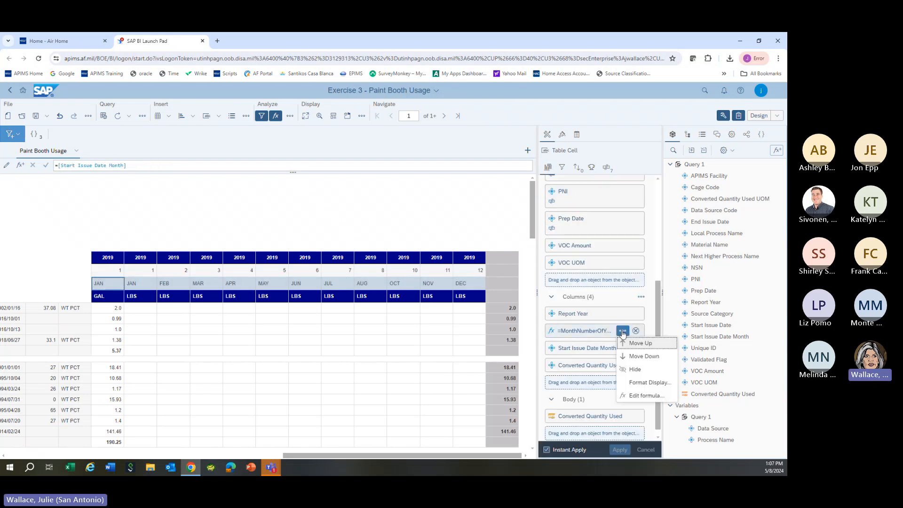
left_click(631, 368)
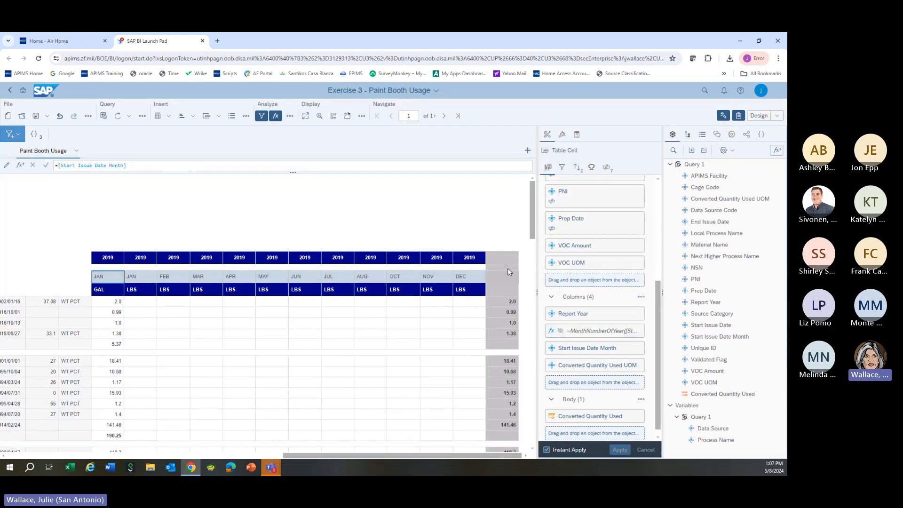
Step: Delete the grey total column after December from the crosstab
left_click(507, 267)
right_click(506, 266)
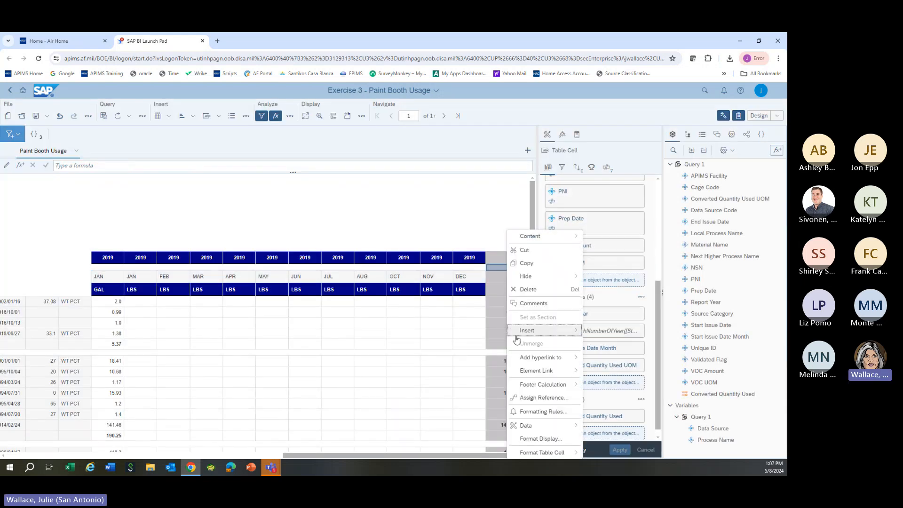
left_click(526, 288)
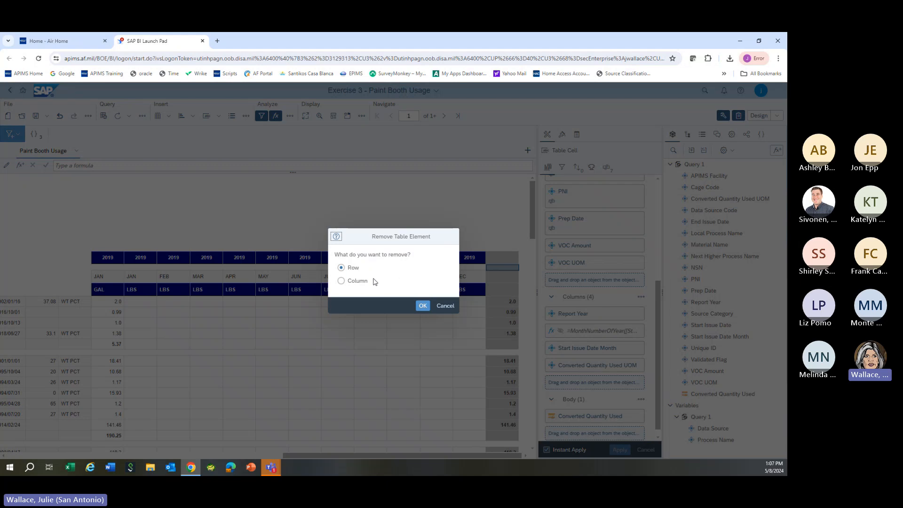
left_click(356, 281)
left_click(423, 306)
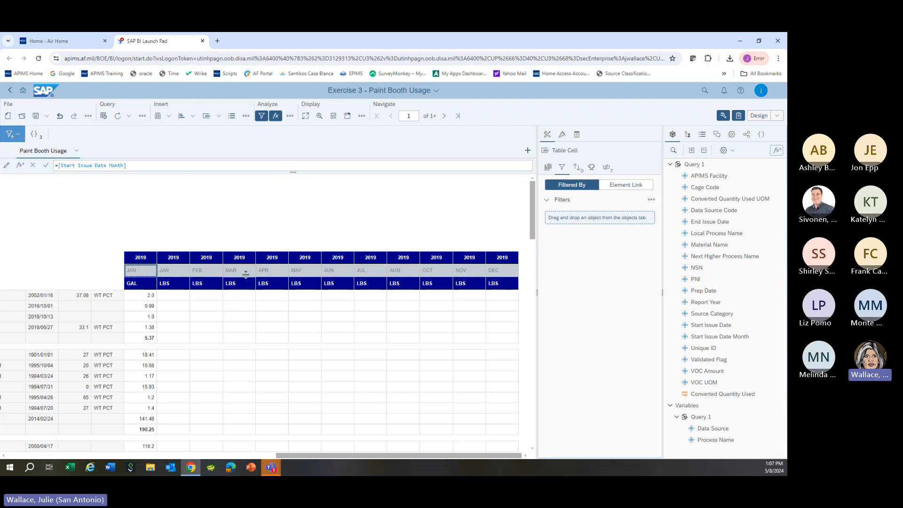
Step: Review the hidden MonthNumberOfYear formula and its available options in the table's column assignments
left_click(229, 272)
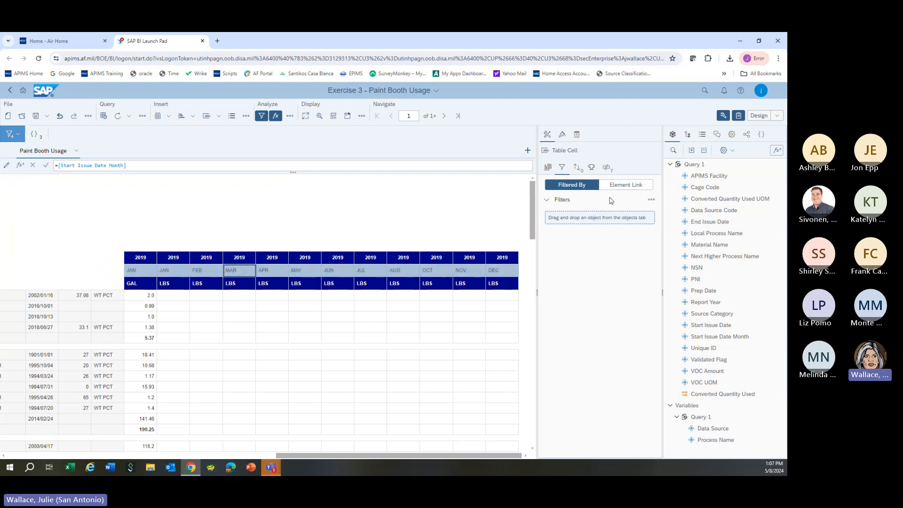
left_click(548, 167)
scroll(578, 395, "down", 5)
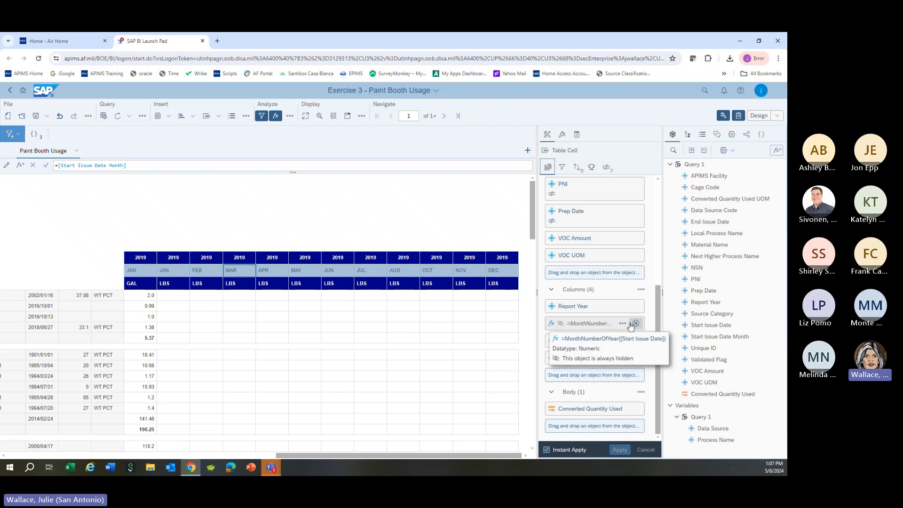
left_click(622, 323)
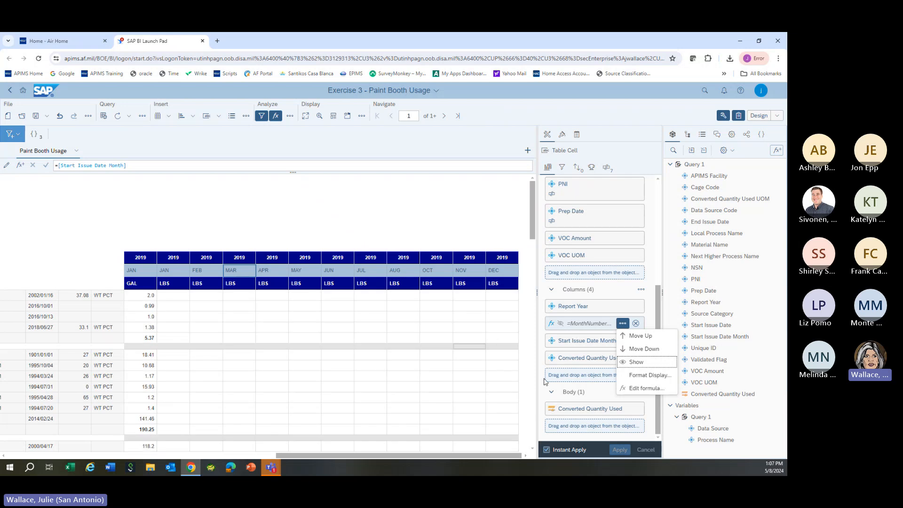
left_click(139, 271)
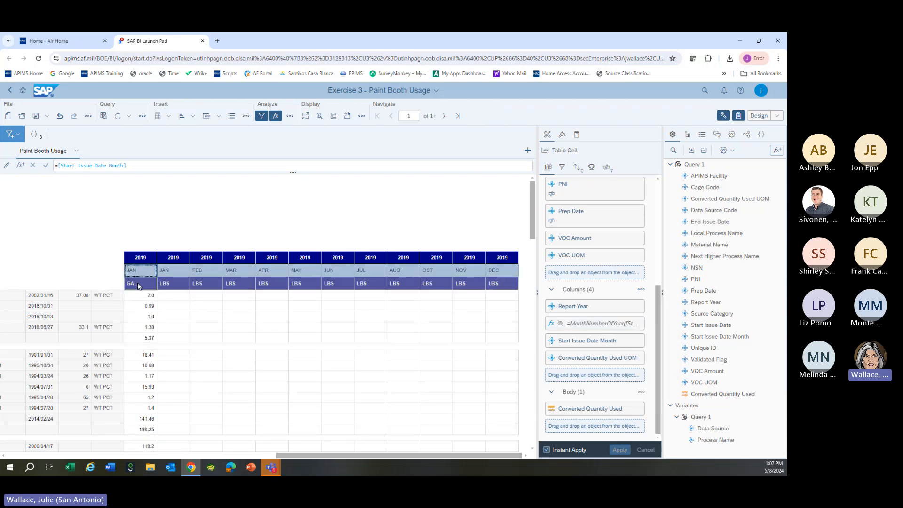
left_click(139, 285)
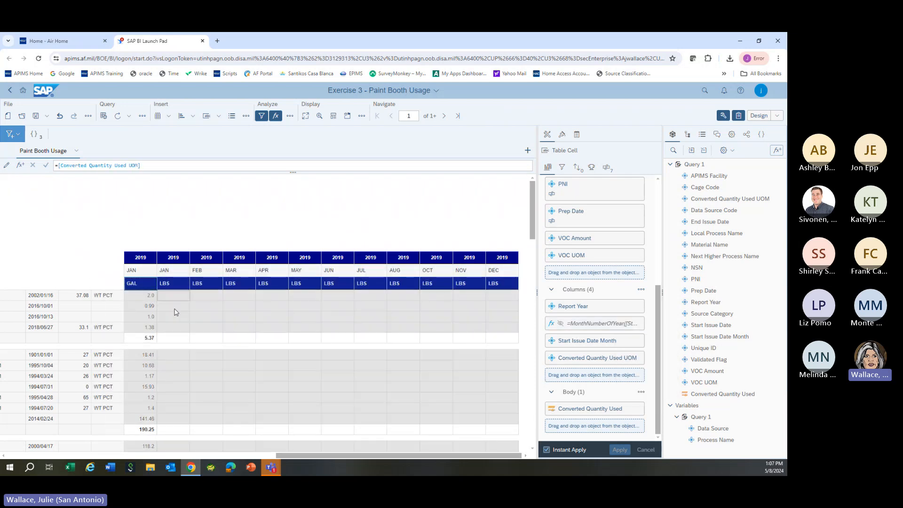
left_click(113, 327)
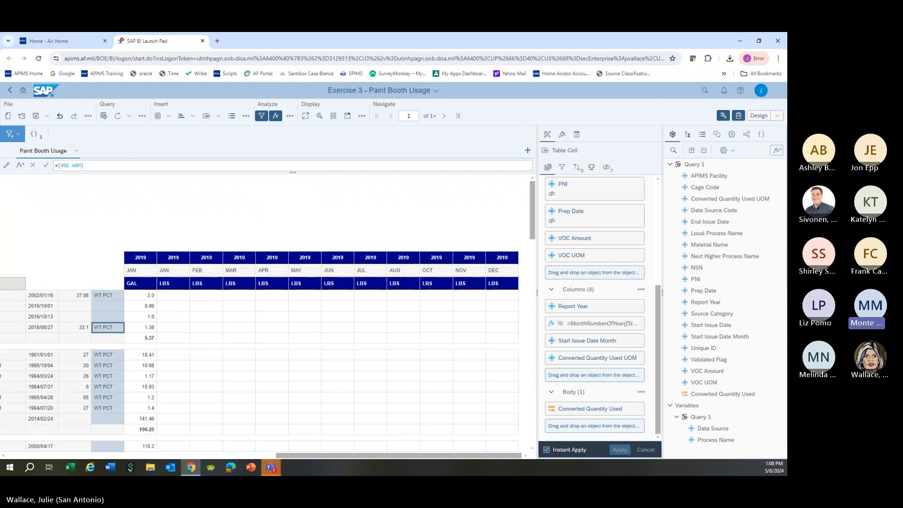
left_click(141, 272)
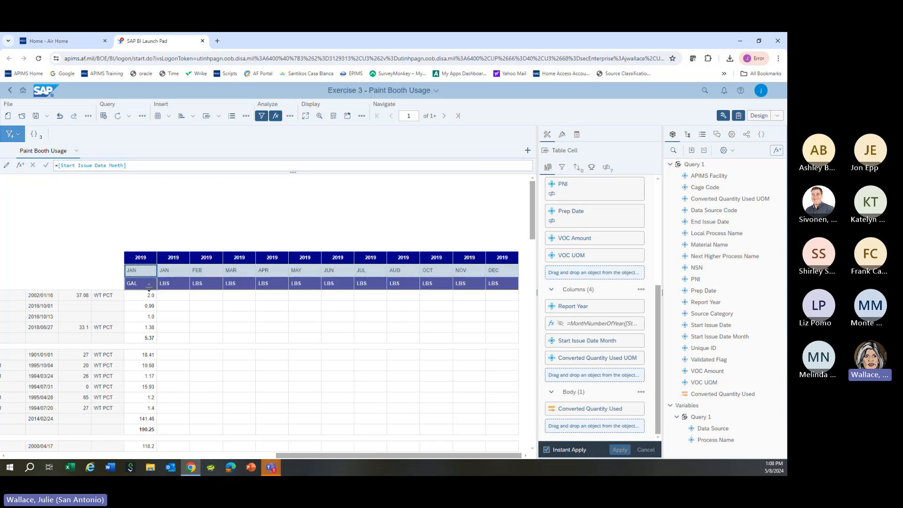
left_click(141, 276)
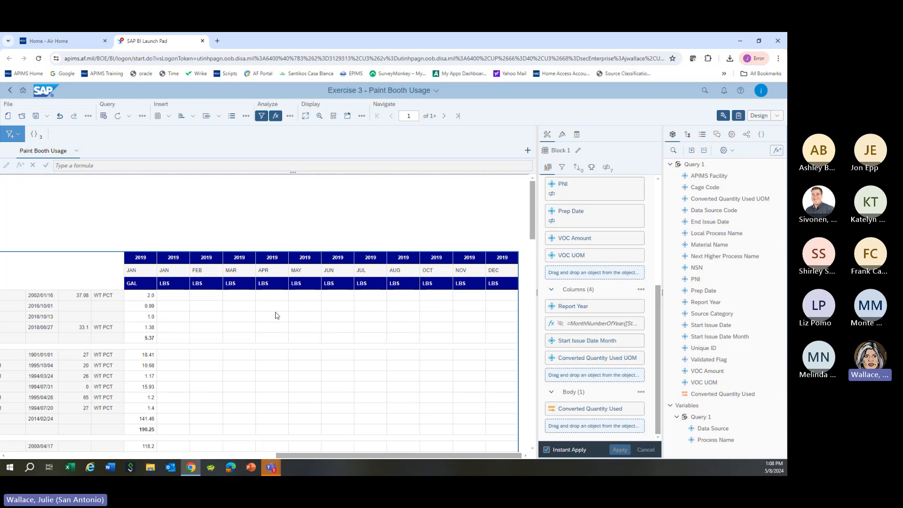
Step: Try hiding Converted Quantity Used UOM in the crosstab's column assignments, and restore it to the table
left_click(142, 272)
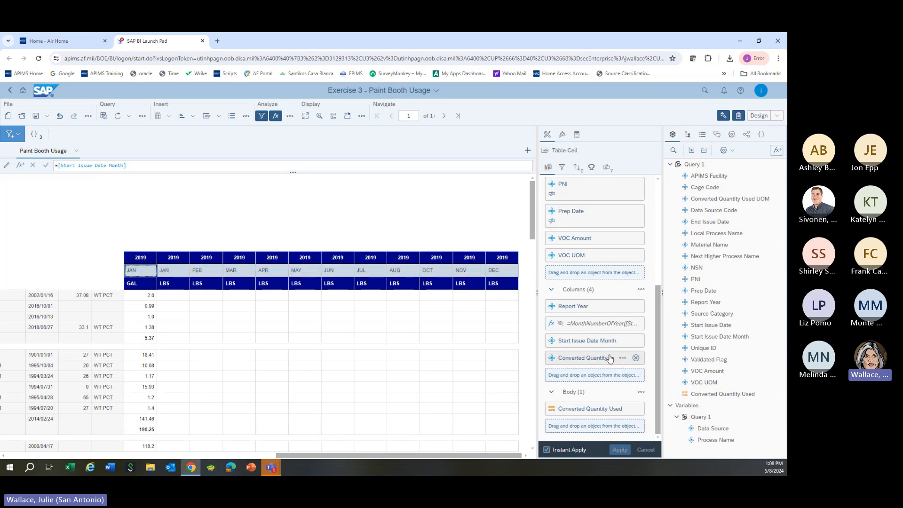
left_click(622, 358)
left_click(633, 398)
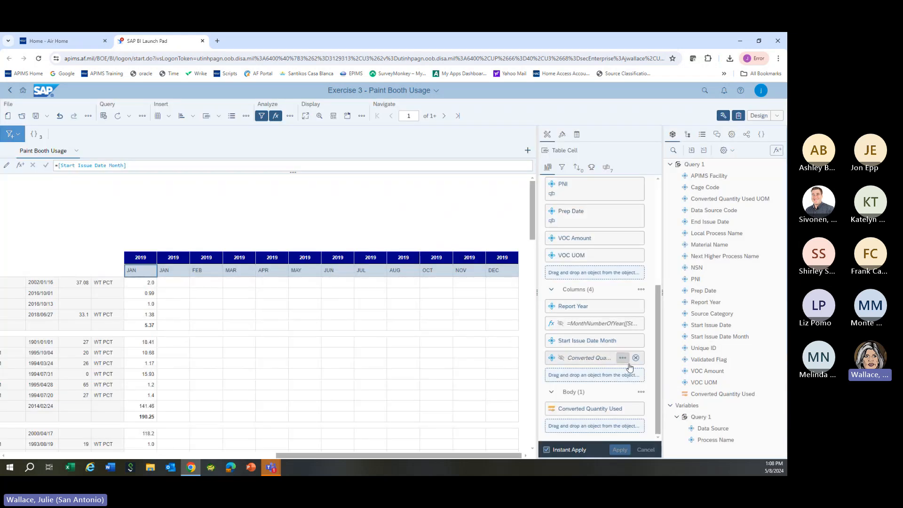
left_click(623, 359)
left_click(631, 397)
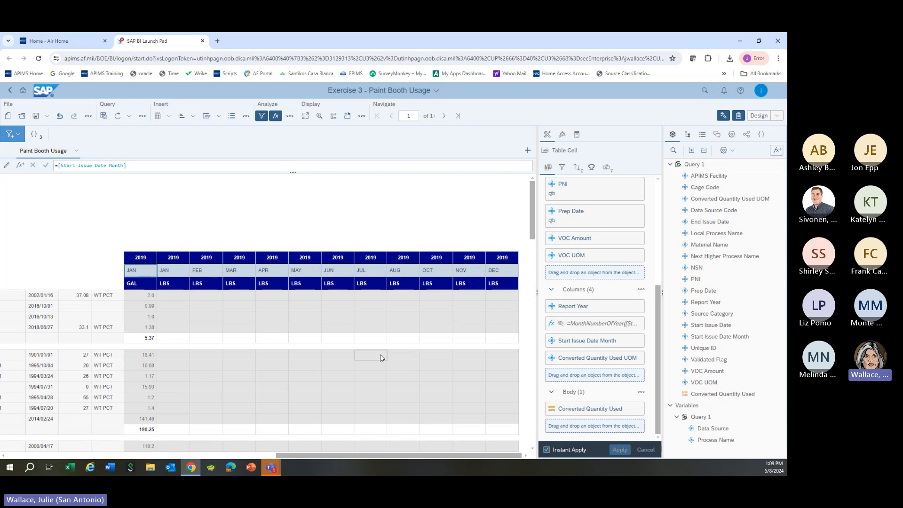
Step: Review the filter, sort, rank and break settings for the crosstab, and return to its data assignments
left_click(562, 167)
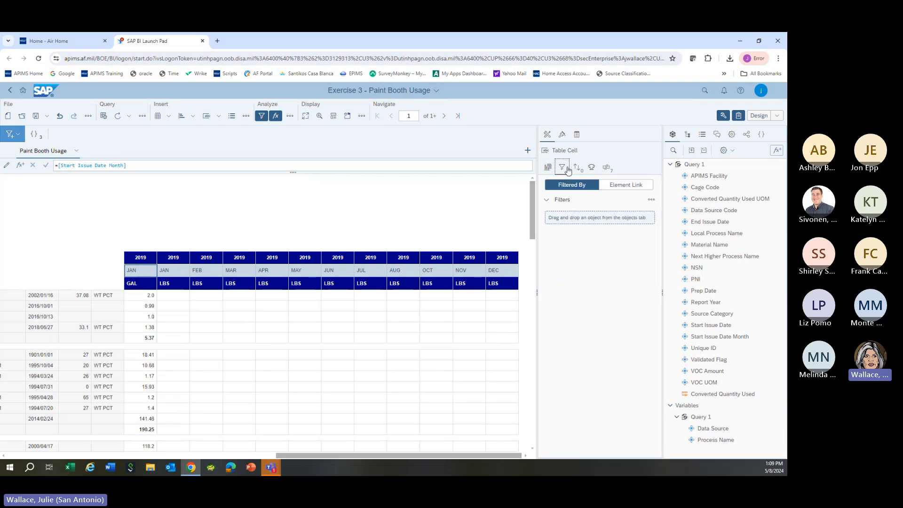
left_click(578, 167)
left_click(594, 168)
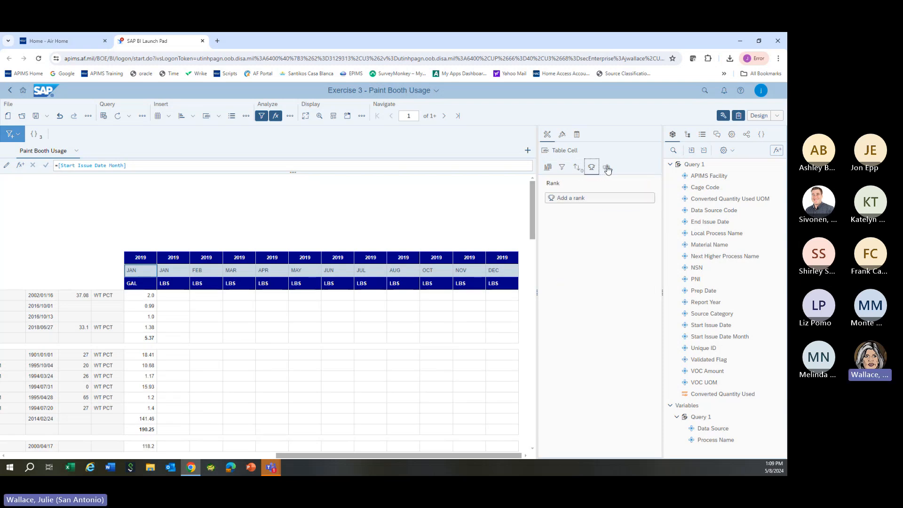
left_click(607, 167)
left_click(548, 168)
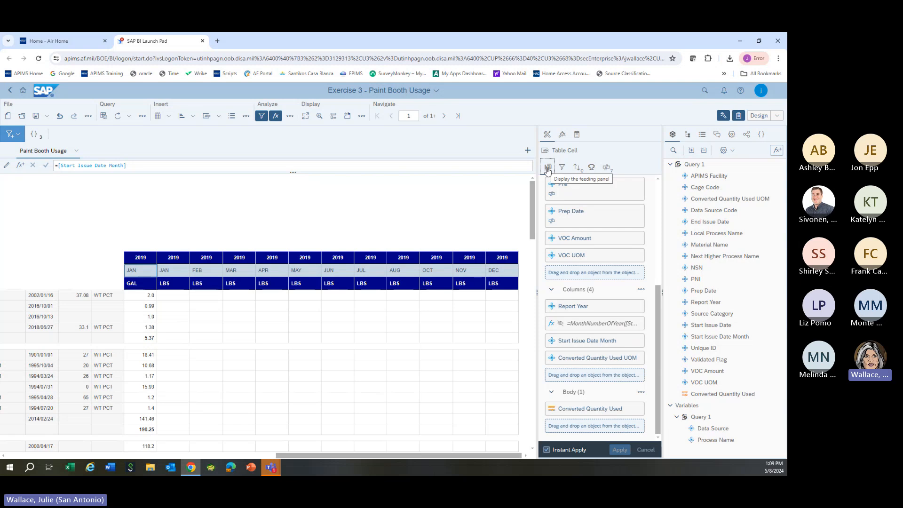
Step: Open Exercise 8 - IC Engine Run Times from the March 2022 folder and switch it to Design mode
left_click(21, 117)
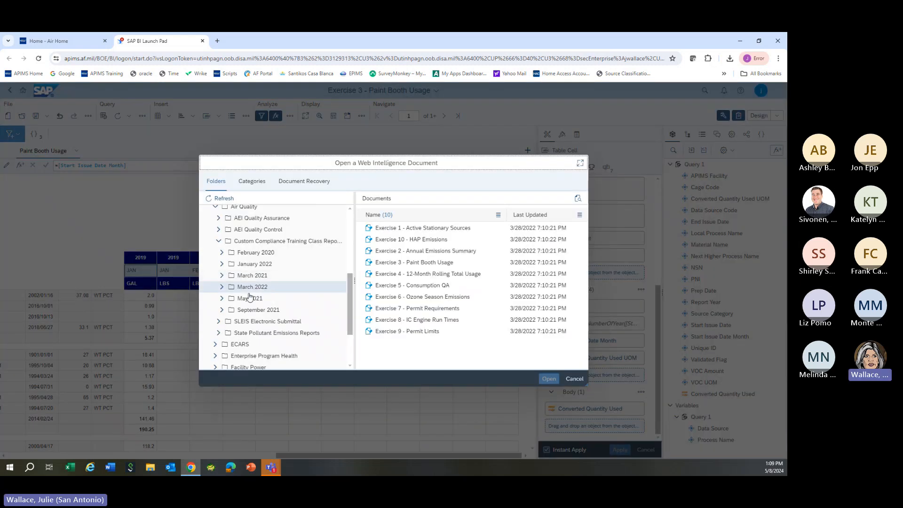
left_click(413, 322)
left_click(548, 379)
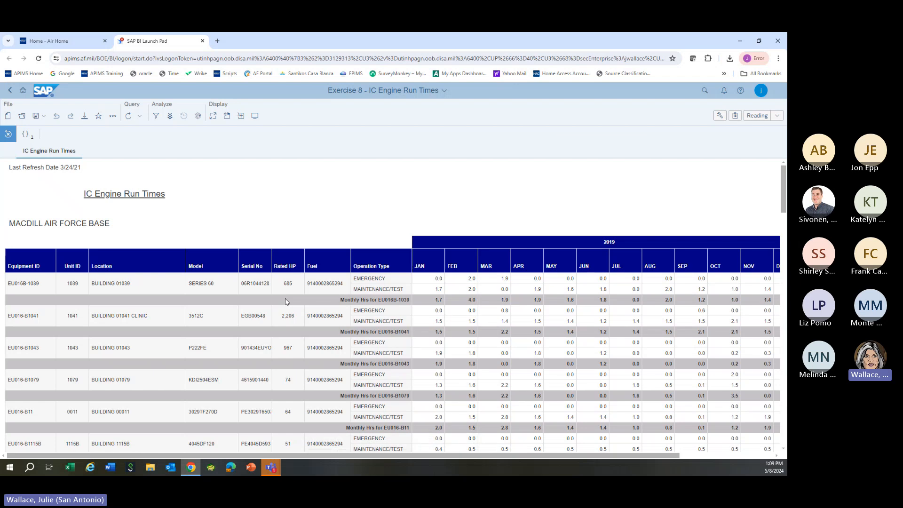
left_click_drag(229, 456, 377, 456)
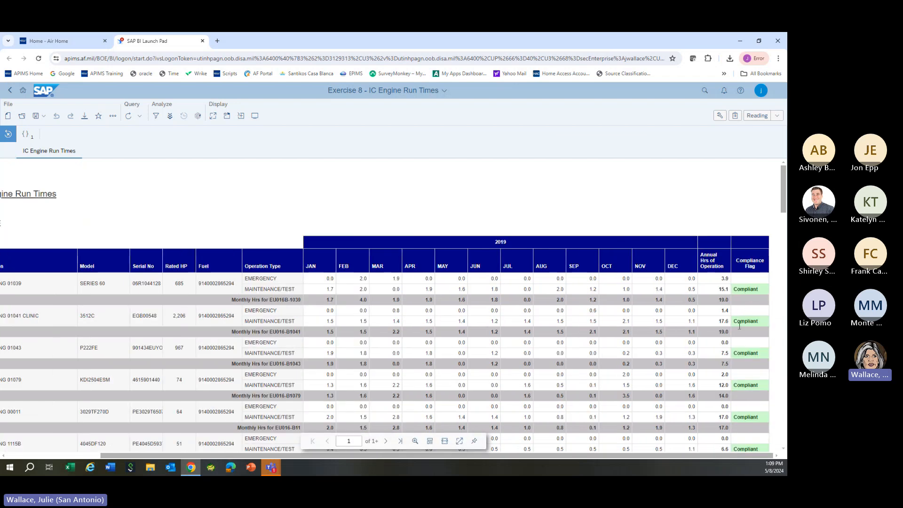
left_click(777, 115)
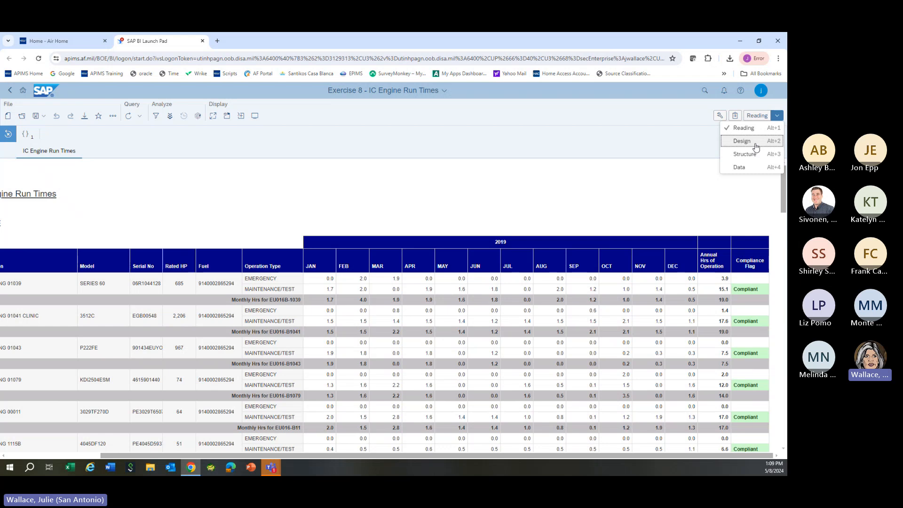
left_click(755, 146)
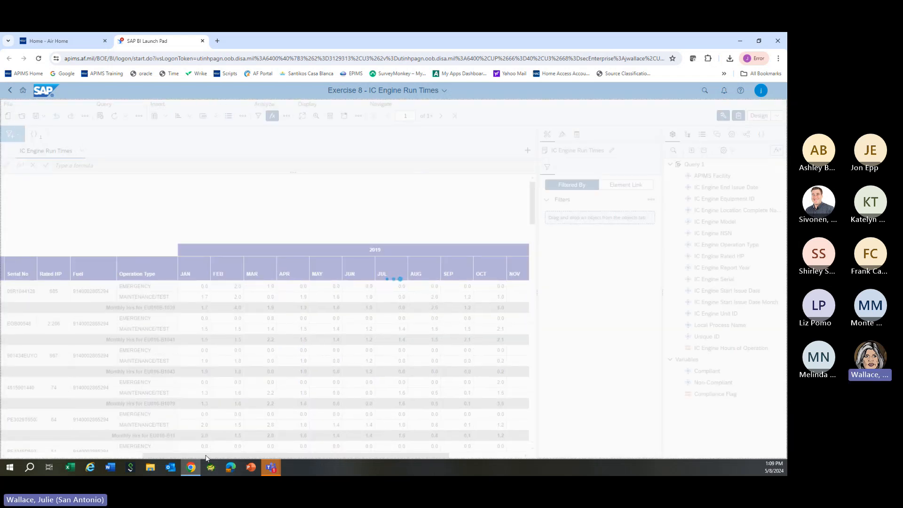
Step: Examine the Conditional Format rule for compliant cells in the Compliance Flag column, including its operand choices and formatting options
left_click_drag(376, 455, 572, 457)
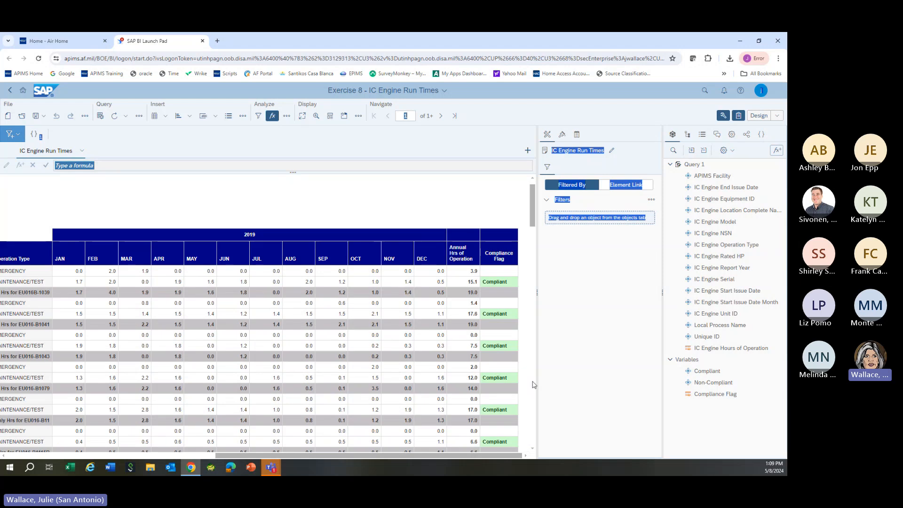
left_click(492, 283)
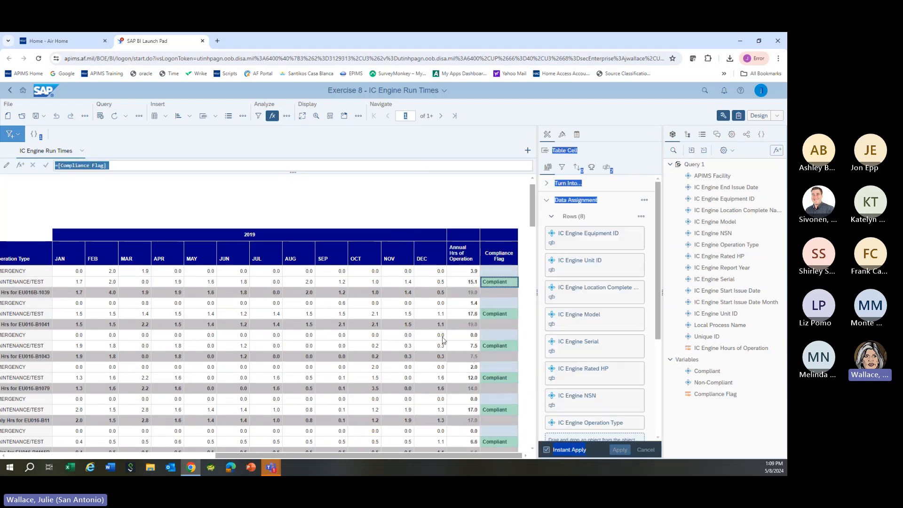
left_click(287, 117)
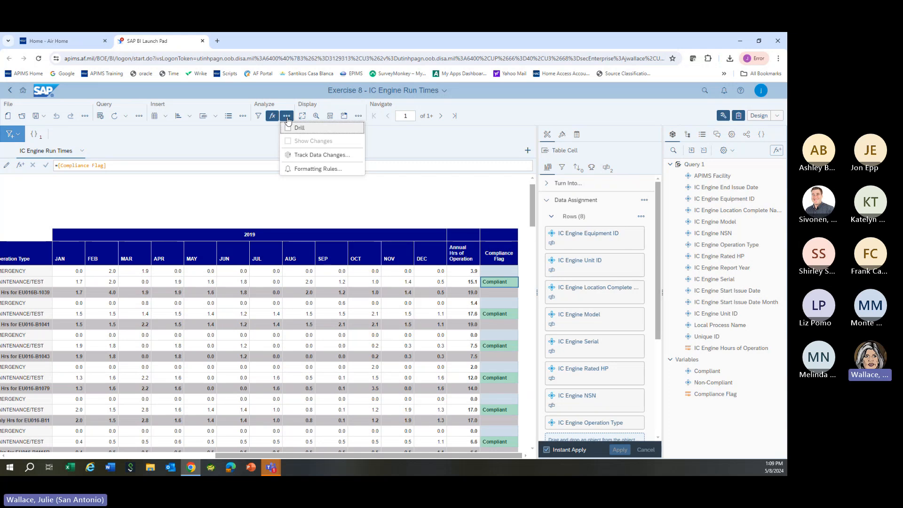
left_click(301, 172)
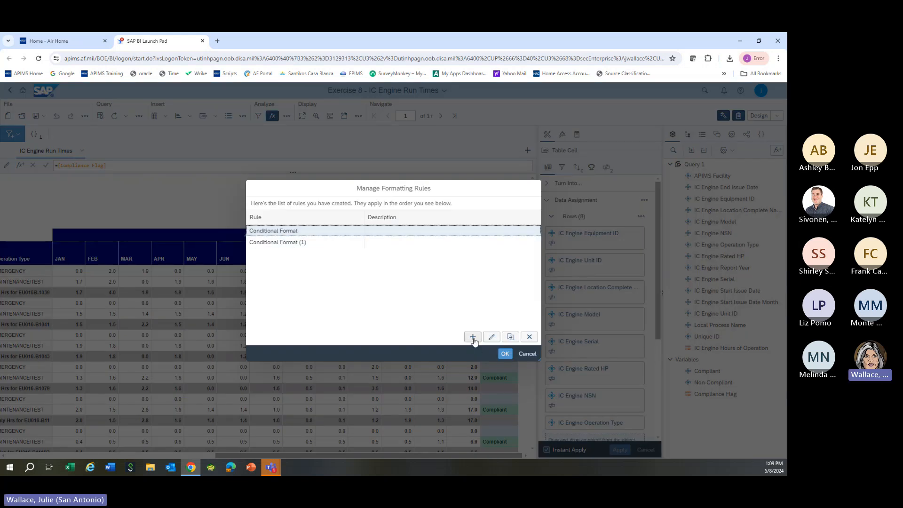
left_click(491, 337)
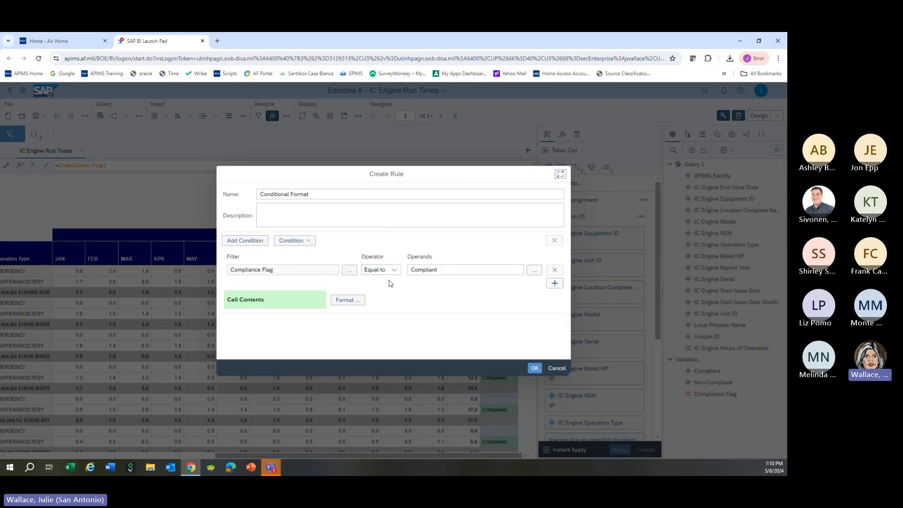
left_click(432, 271)
left_click(534, 271)
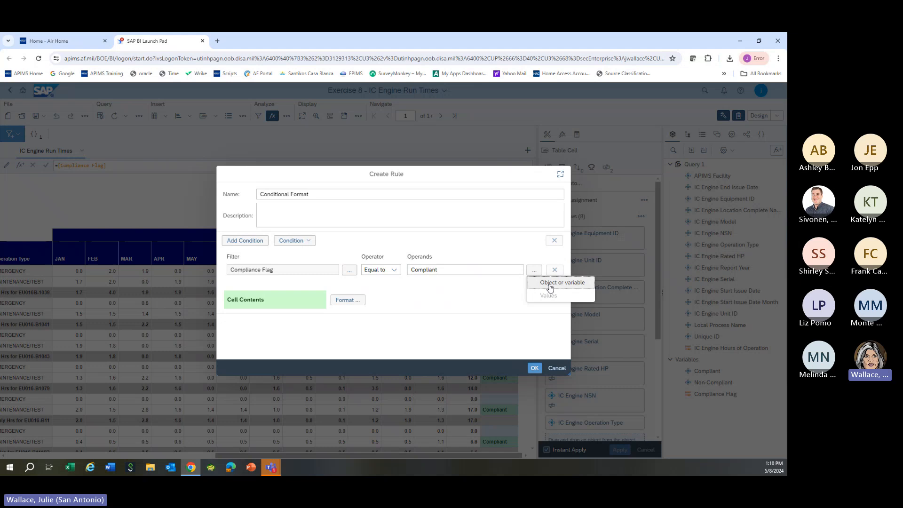
left_click(475, 299)
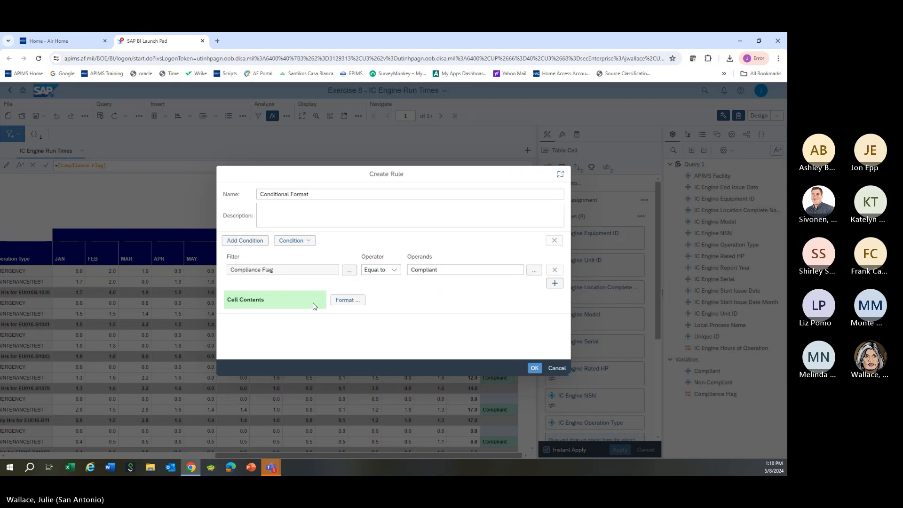
left_click(343, 301)
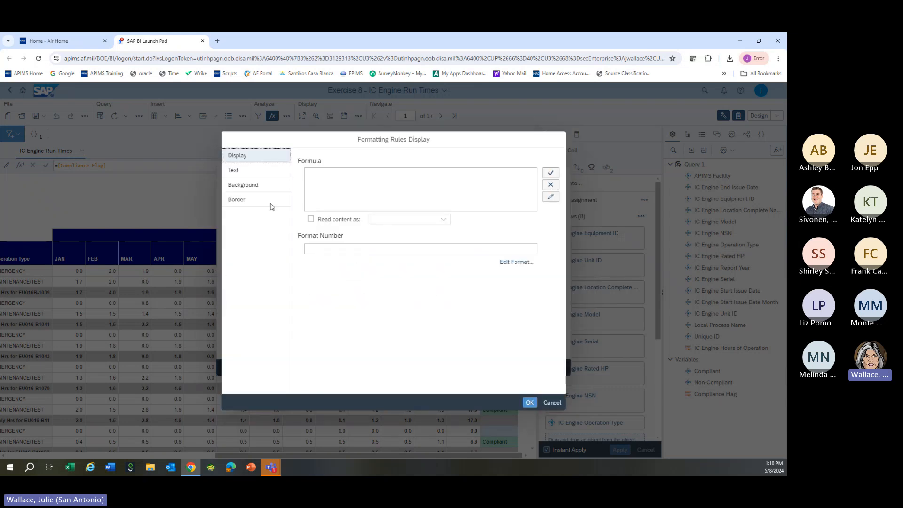
left_click(551, 403)
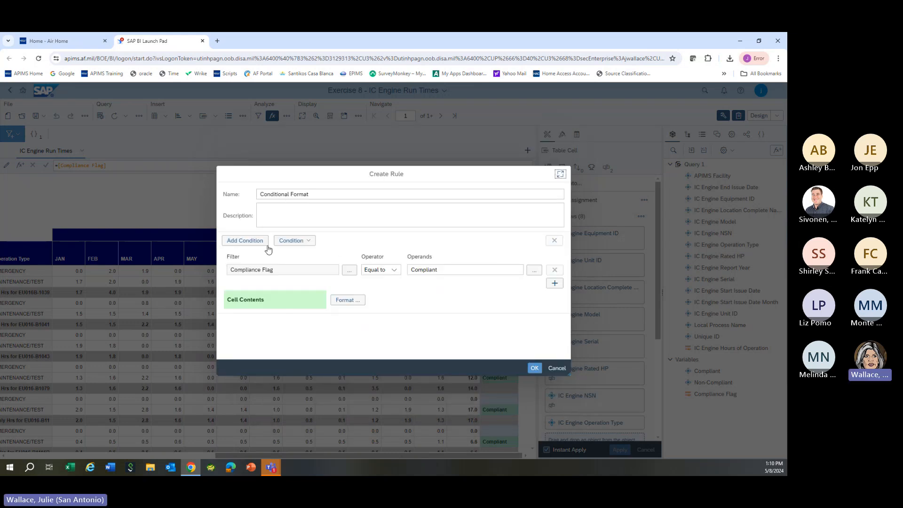
left_click(534, 369)
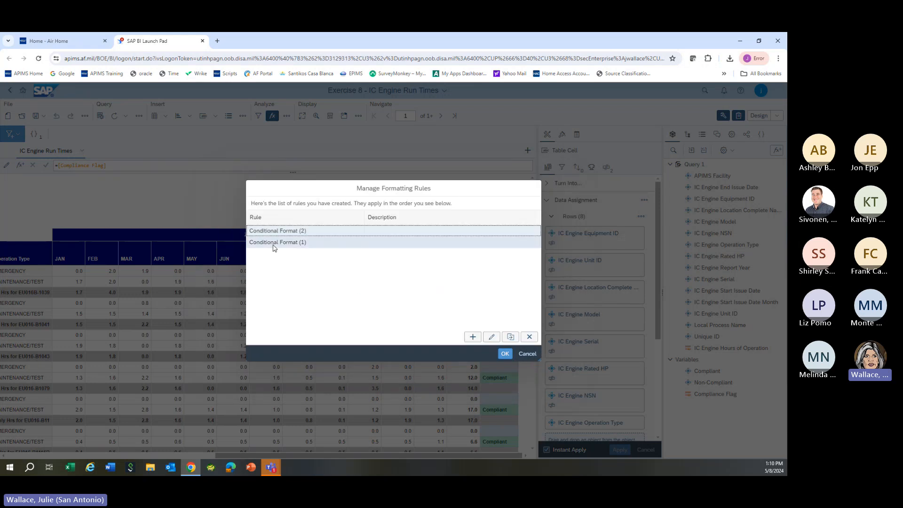
Step: Review the Conditional Format (1) rule for Non-Compliant cells and close the formatting rules with OK
left_click(492, 336)
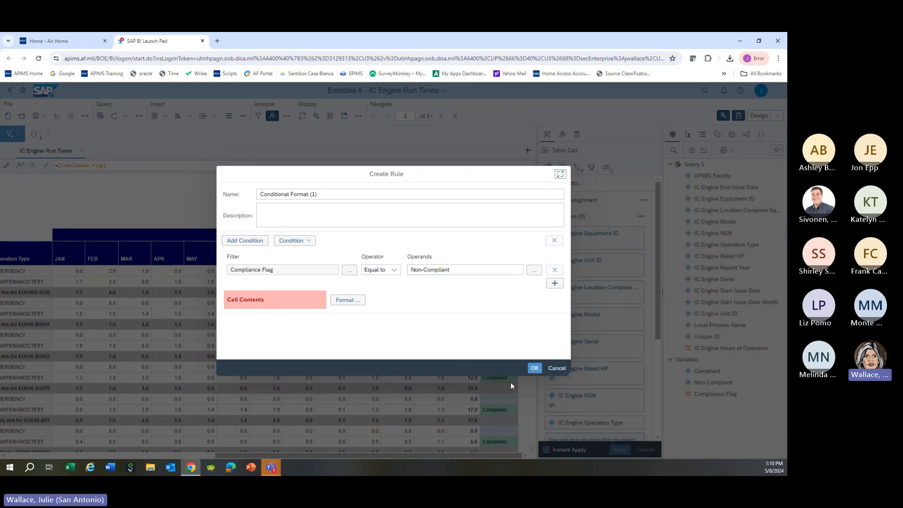
left_click(535, 368)
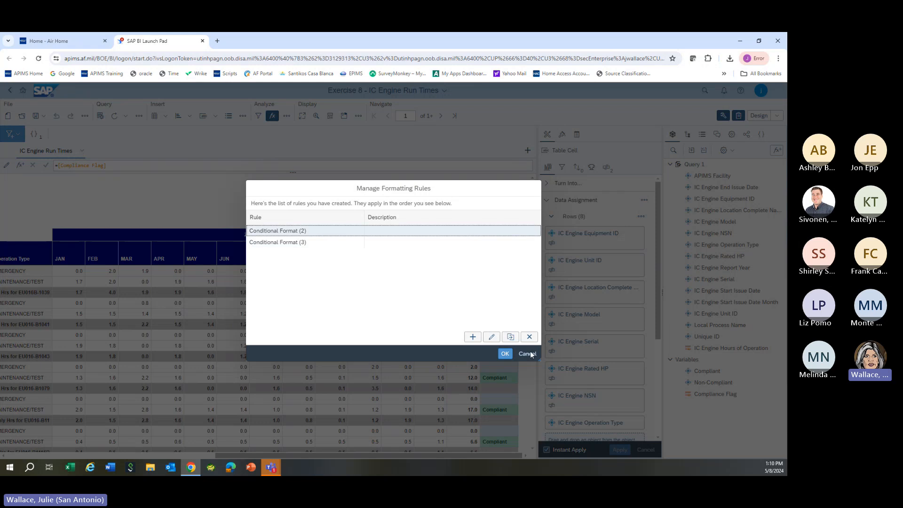
left_click(505, 353)
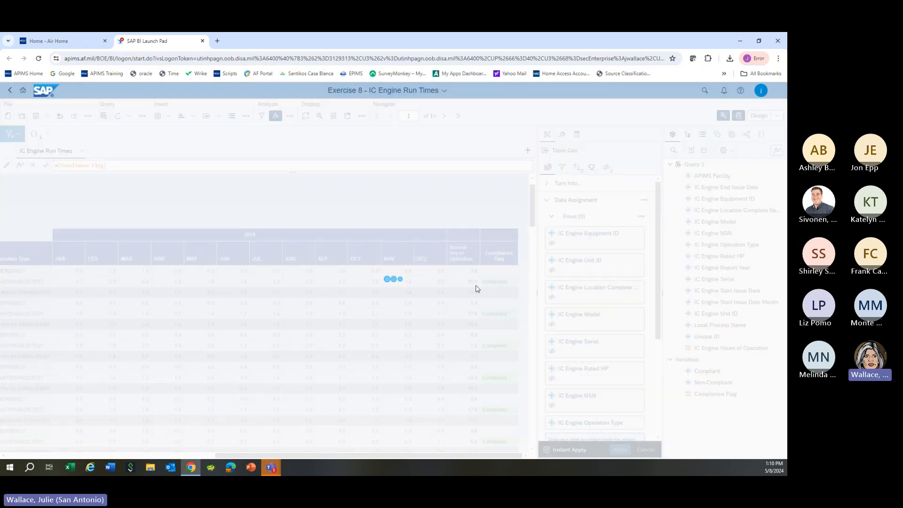
Step: Examine the objects and functions offered for defining a new variable, and close without creating one
left_click(495, 282)
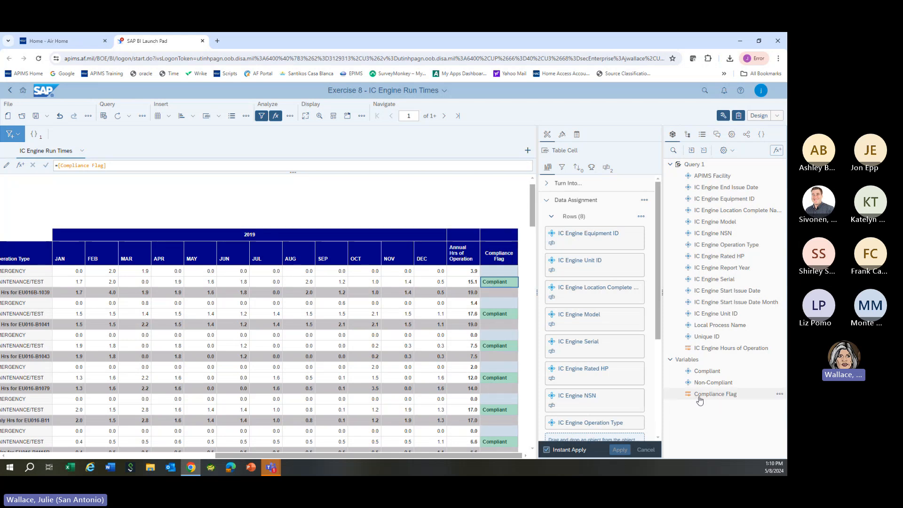
mouse_move(700, 401)
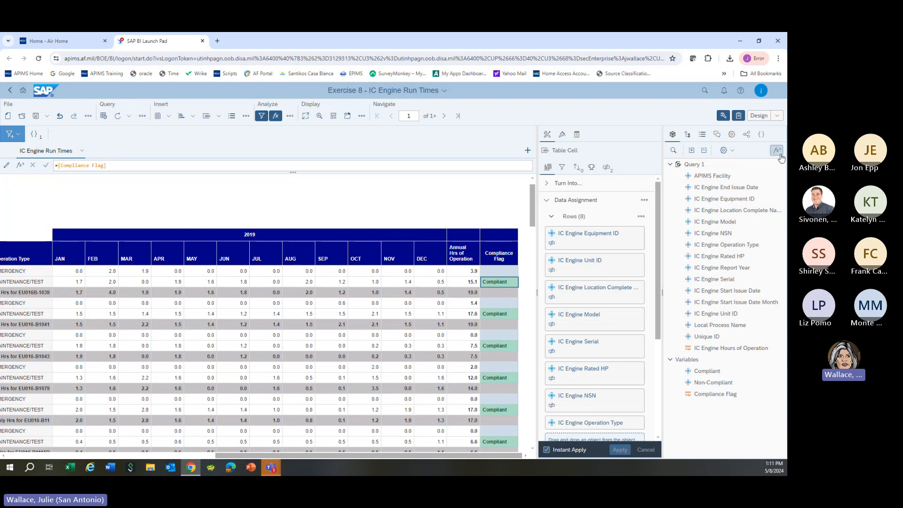
left_click(778, 153)
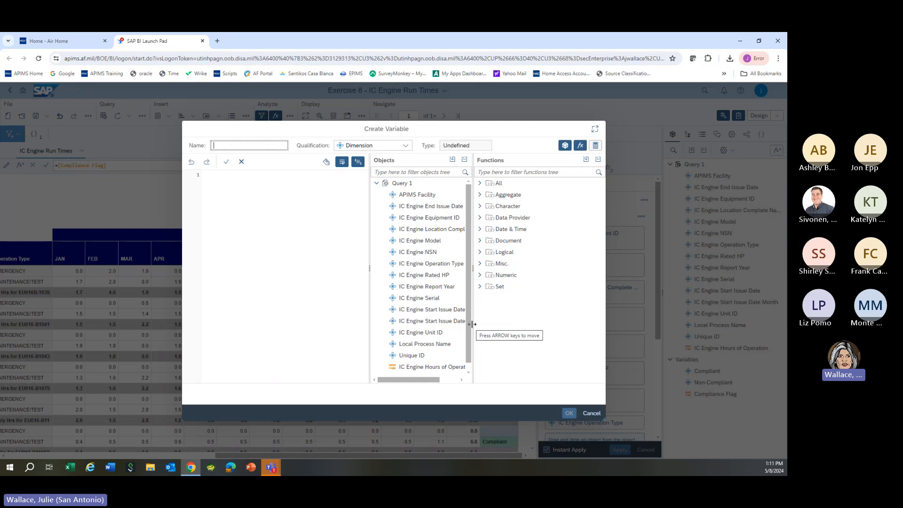
left_click(594, 414)
Step: Review the formulas defining the Compliance Flag and Compliant variables
left_click(779, 393)
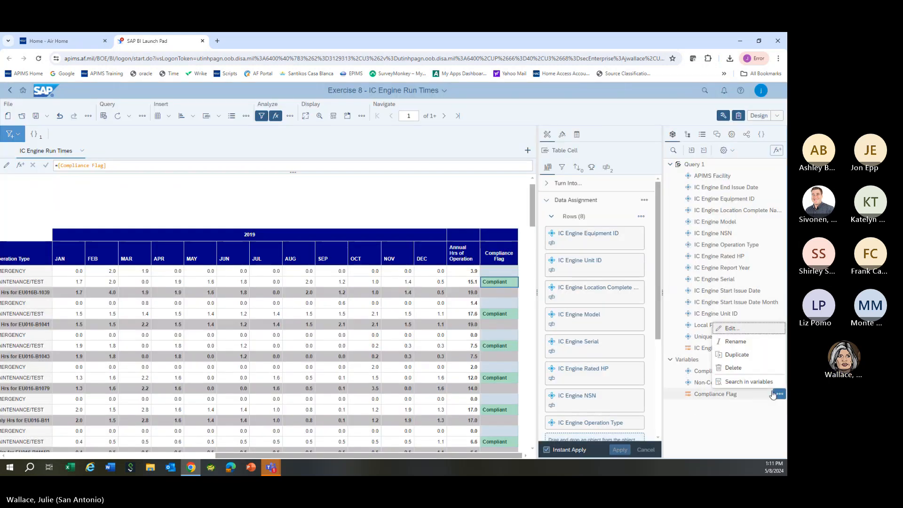
left_click(731, 330)
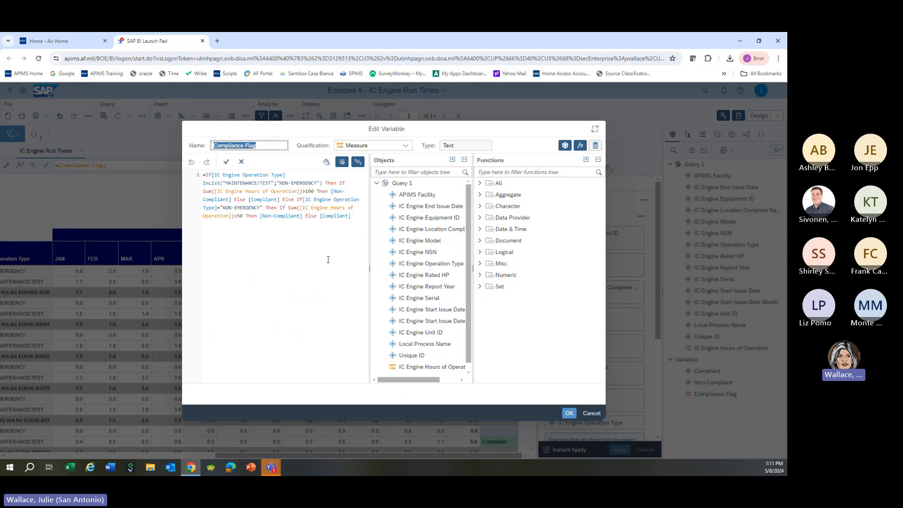
left_click(591, 413)
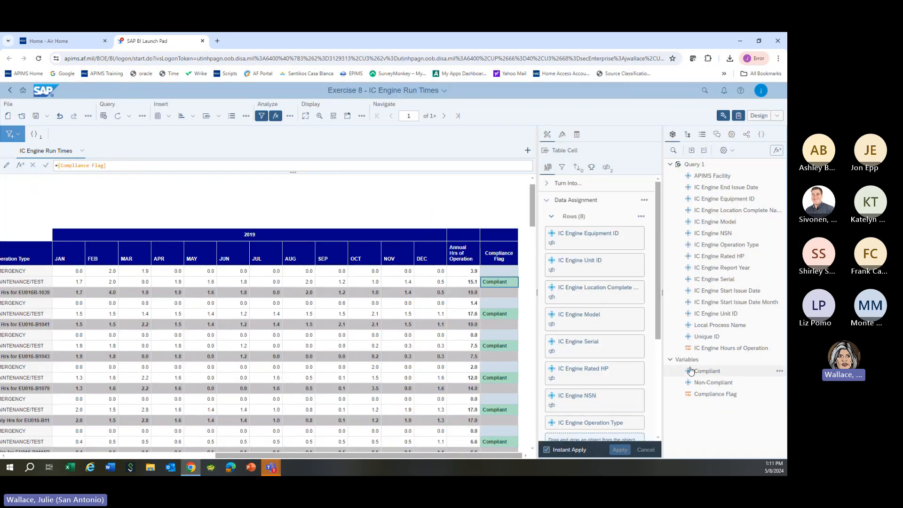
left_click(779, 371)
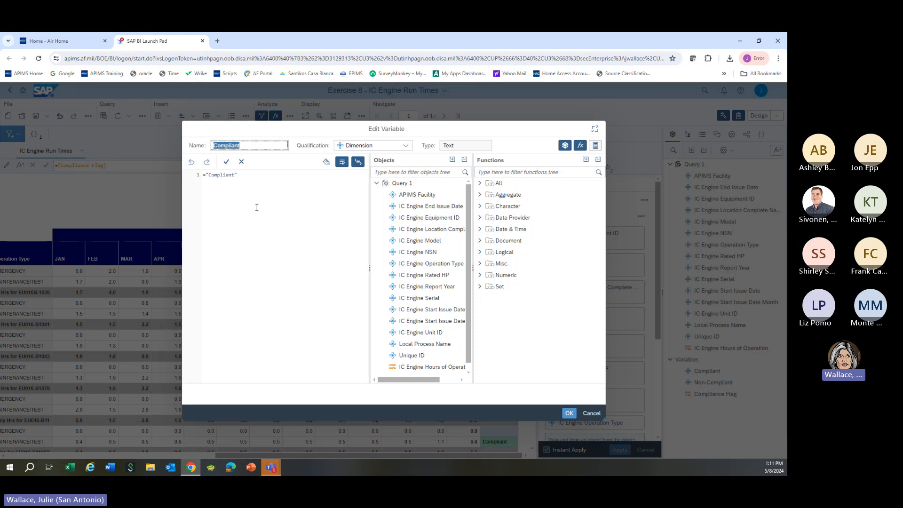
left_click(569, 413)
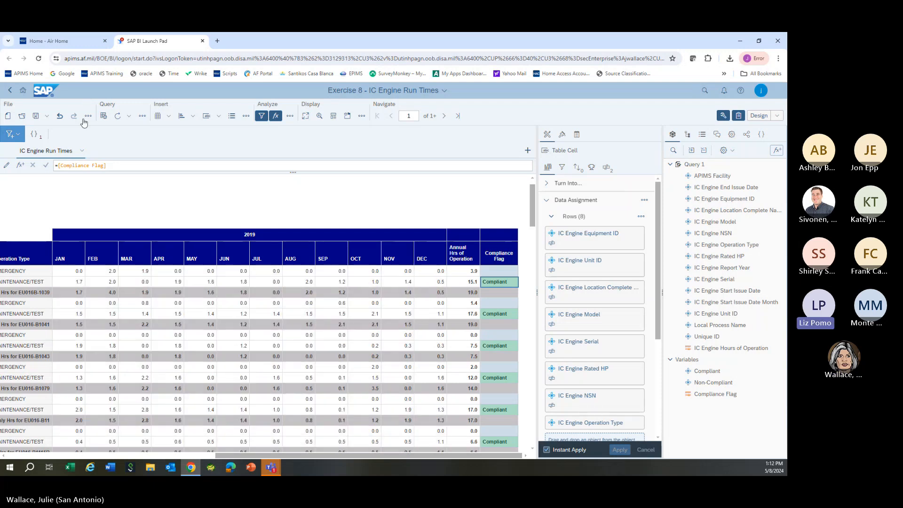
Step: Browse the documents to open and expand the Kirtland AFB folder under Installation Reports
left_click(21, 117)
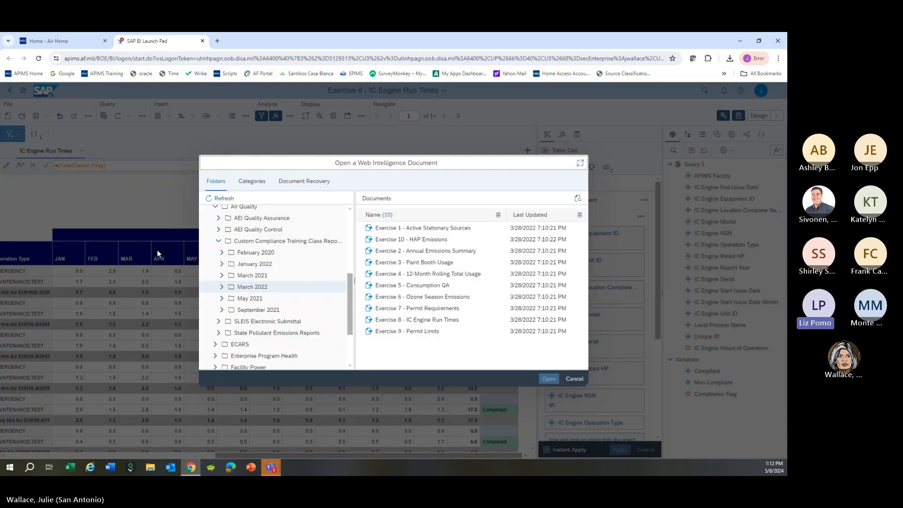
scroll(215, 234, "up", 1)
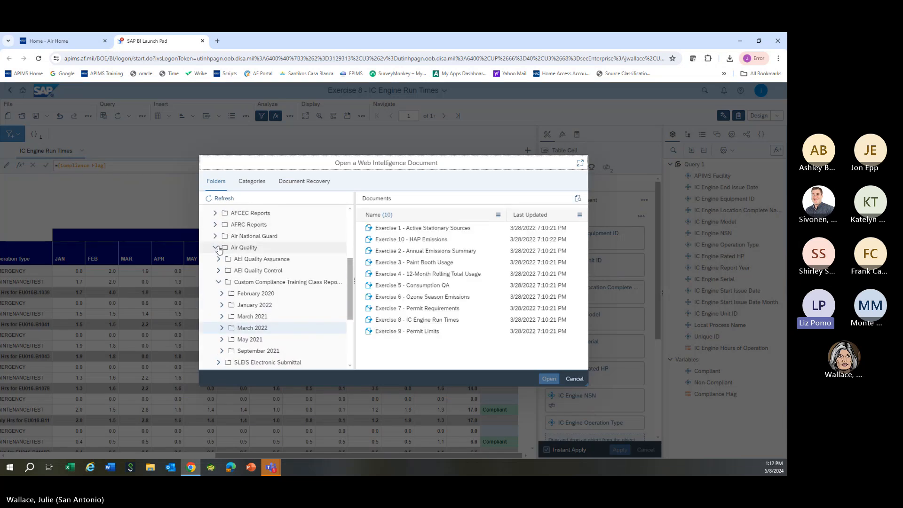
left_click(218, 282)
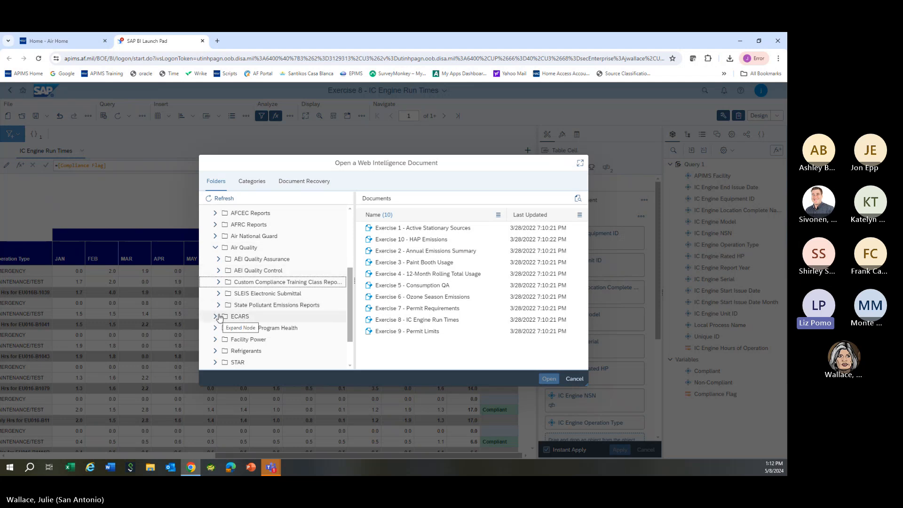
scroll(217, 311, "up", 1)
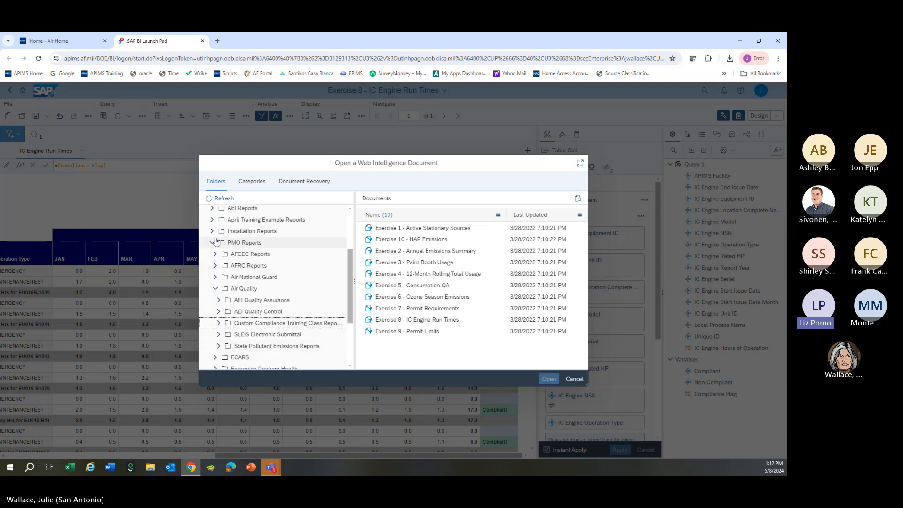
left_click(212, 231)
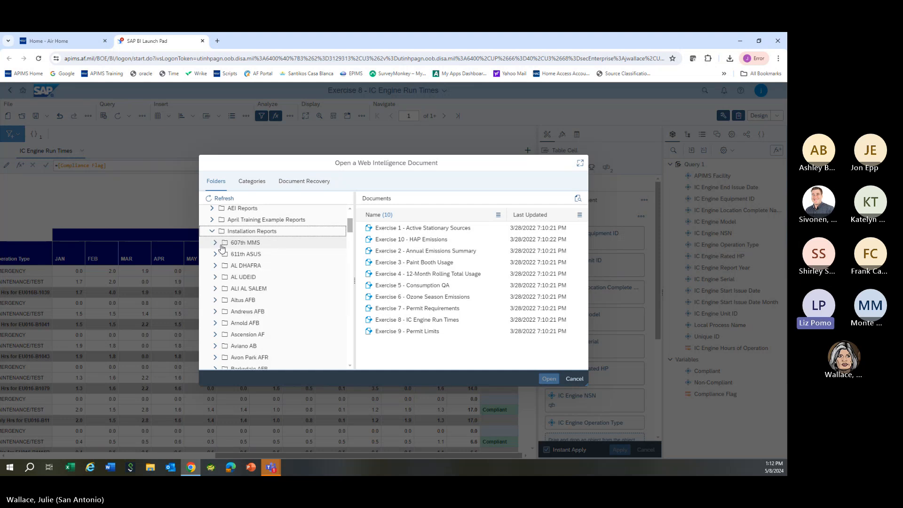
scroll(223, 327, "down", 10)
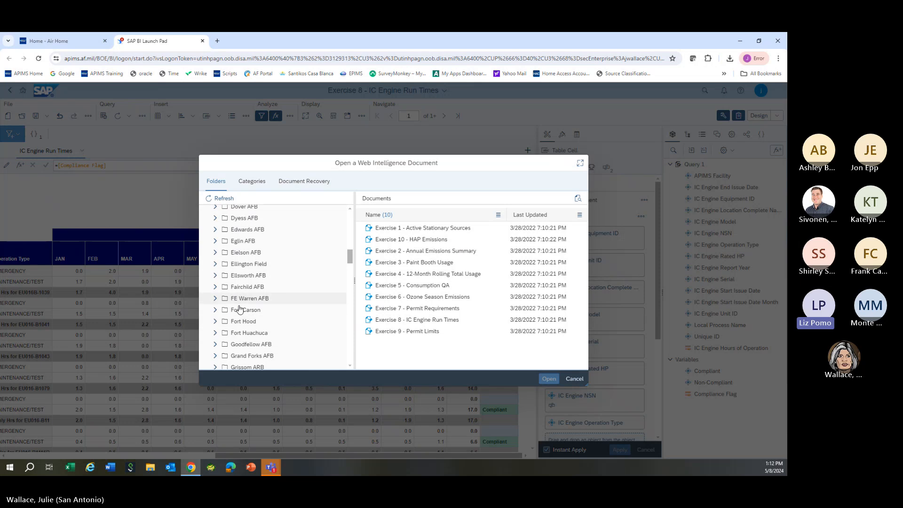
scroll(238, 315, "down", 4)
scroll(242, 320, "down", 7)
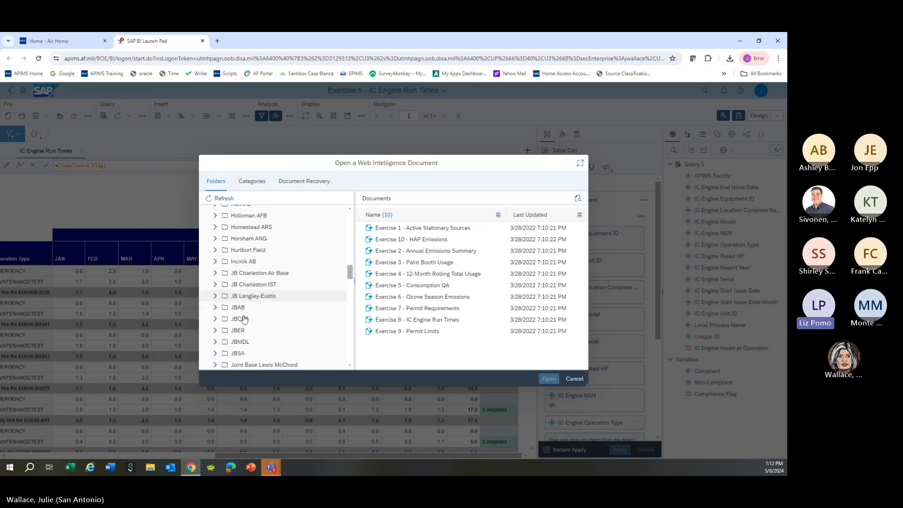
left_click(246, 269)
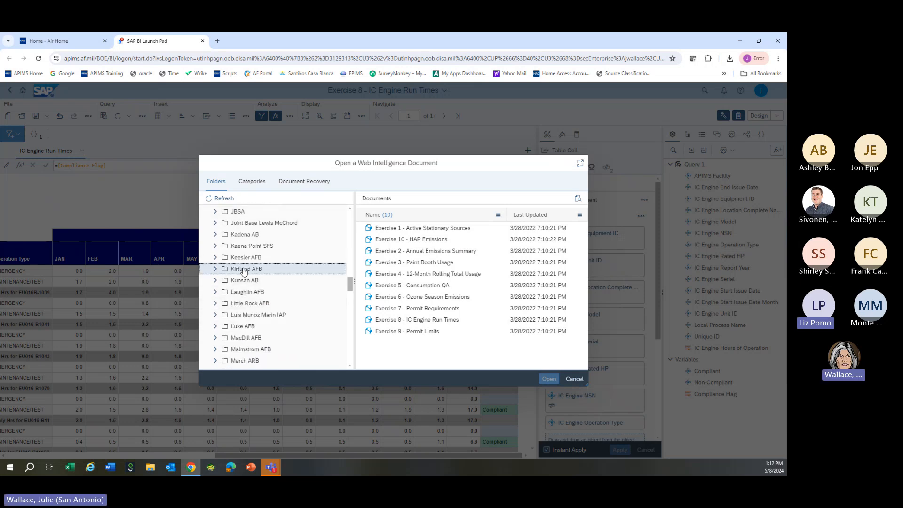
left_click(215, 271)
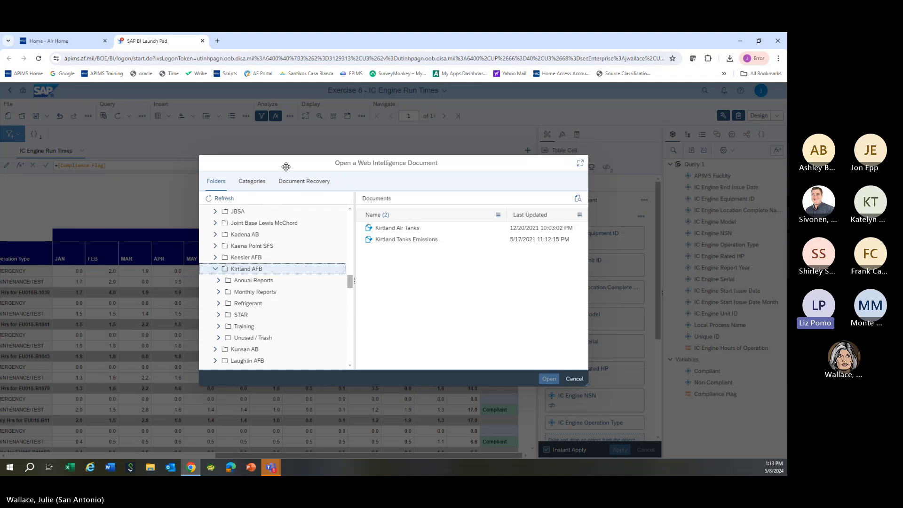
Step: Open the Rolling Total Emissions KIRTLAND SURF report from Kirtland AFB's Monthly Reports folder
left_click_drag(286, 166, 259, 160)
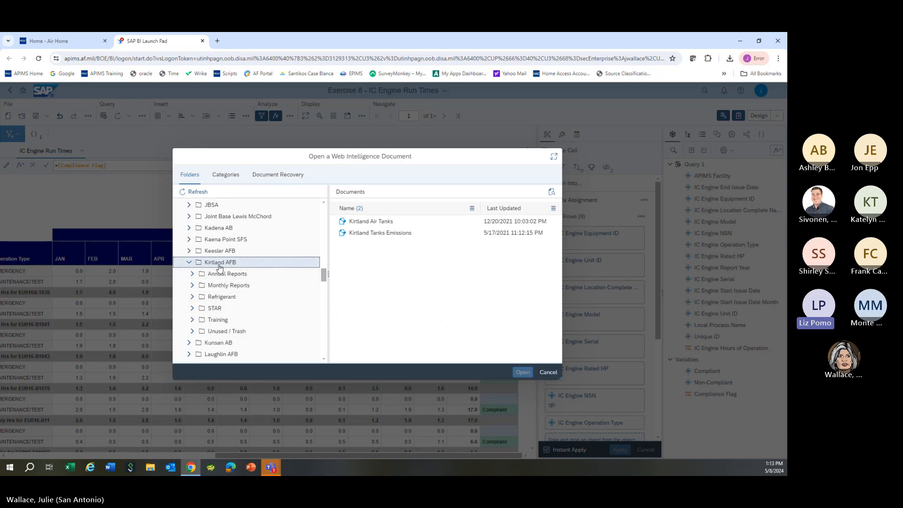
left_click(196, 278)
left_click(193, 285)
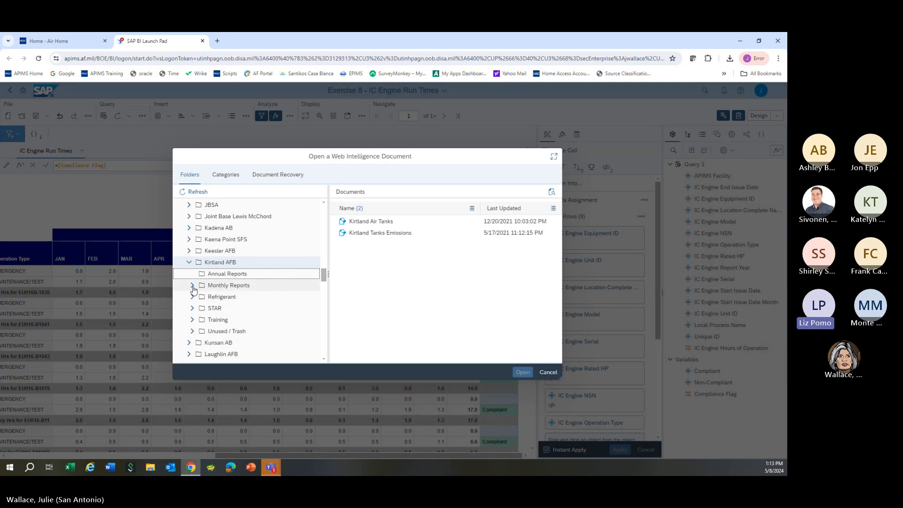
left_click(228, 285)
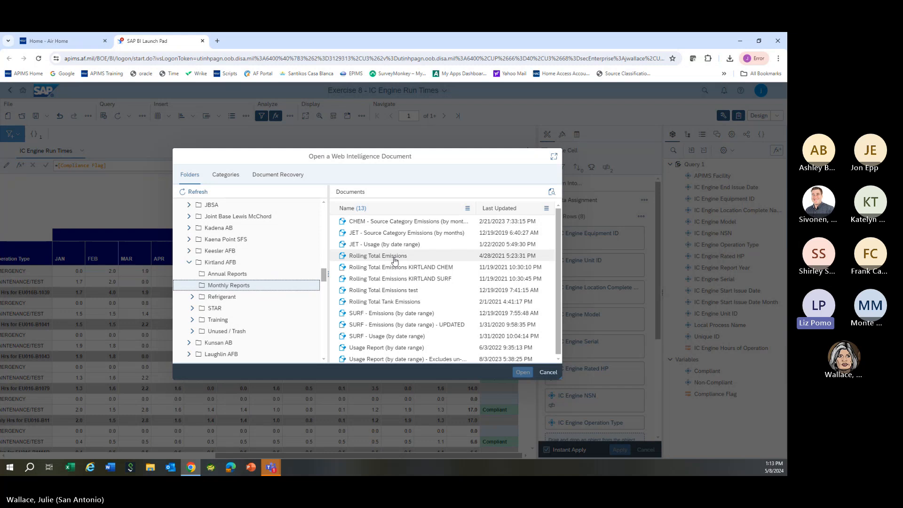
left_click(395, 282)
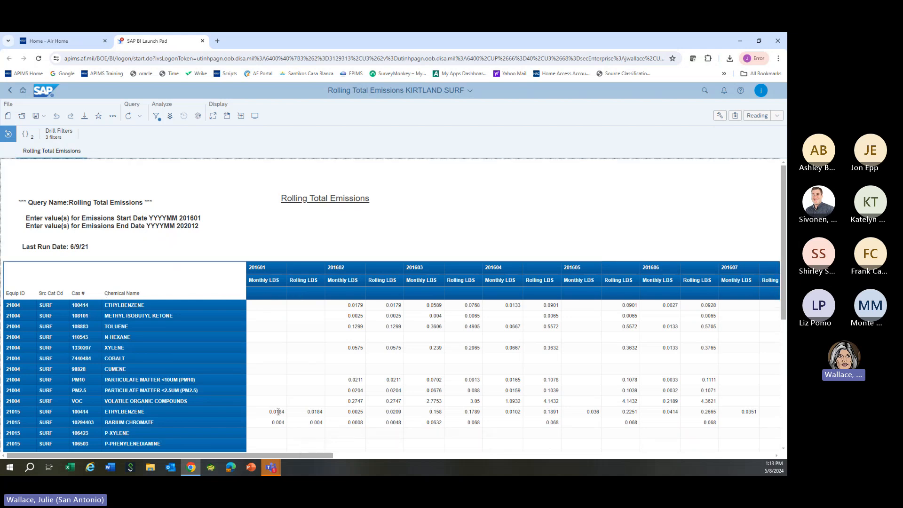
Step: Switch the report to Design mode and change the Monthly LBS column's formula to =[Pounds Emitted]/2000
left_click(758, 116)
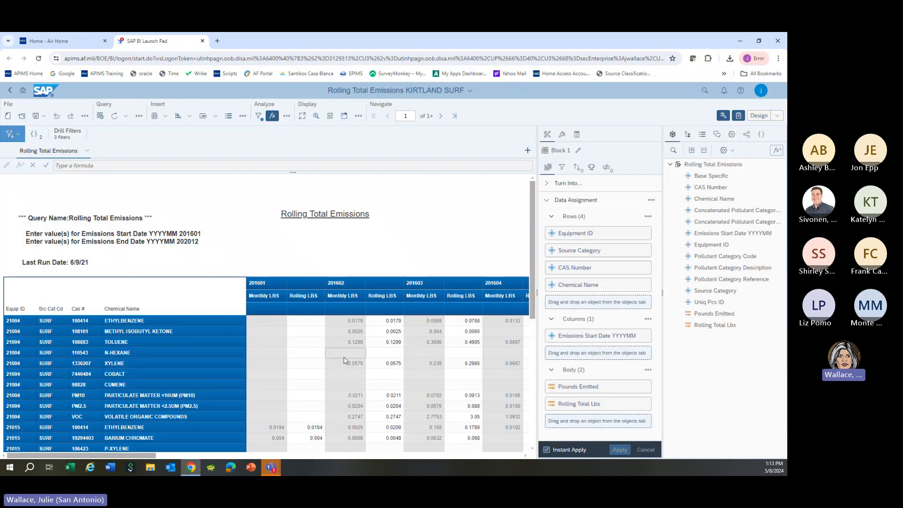
scroll(344, 361, "down", 3)
left_click(272, 345)
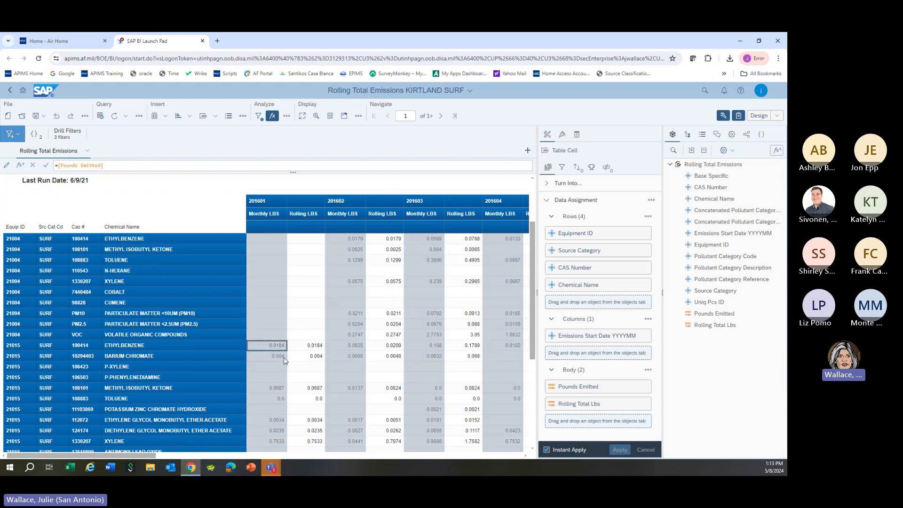
left_click(112, 165)
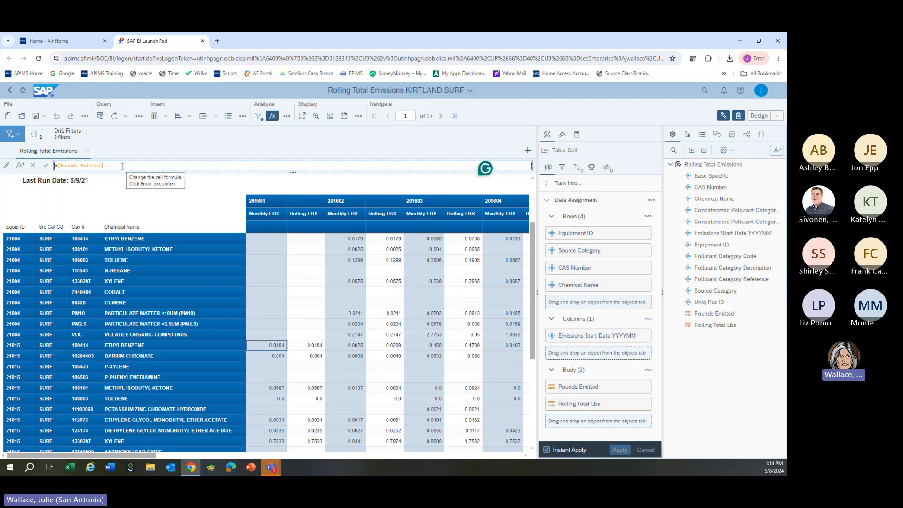
type("/200")
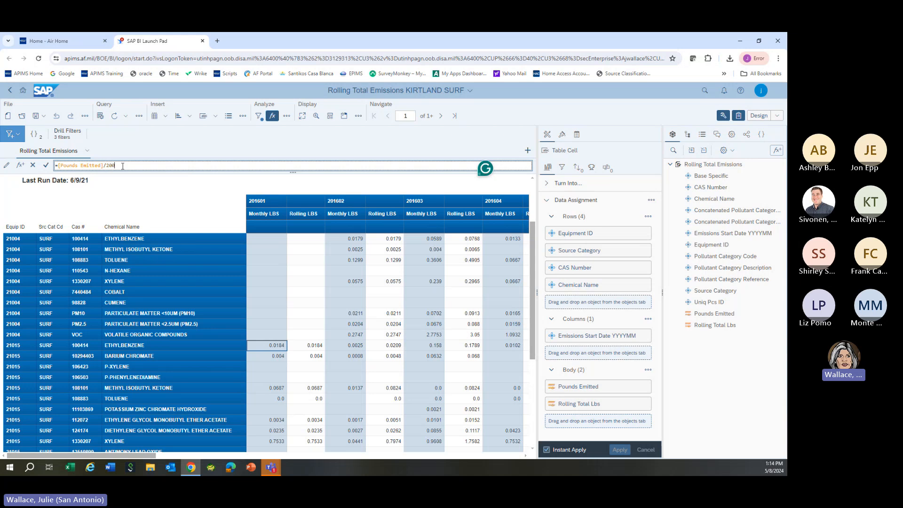
type("0")
left_click(46, 165)
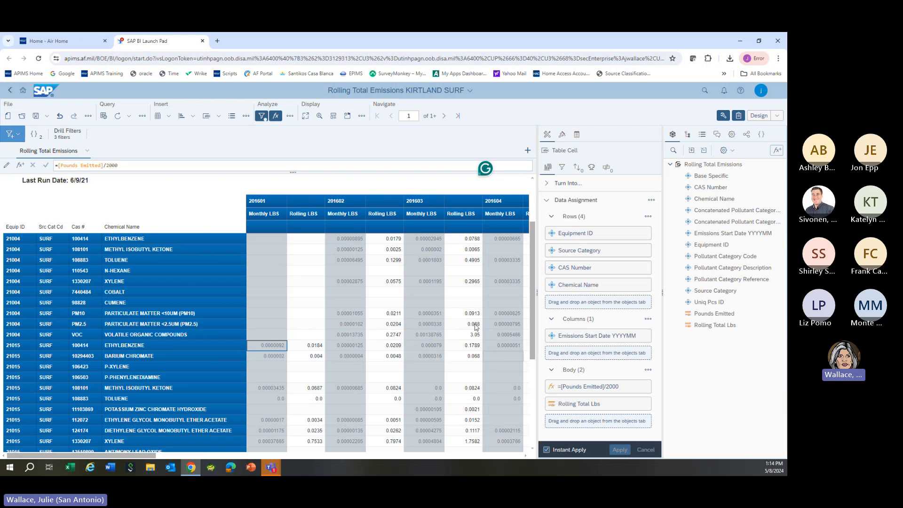
Step: Change the Rolling LBS column's formula to =[Rolling Total Lbs]/2000
left_click(306, 345)
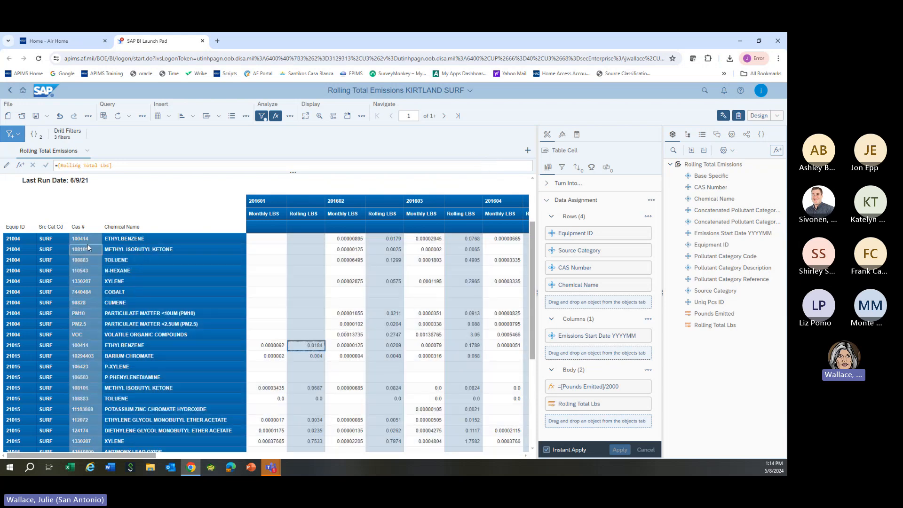
left_click(131, 166)
type("/2")
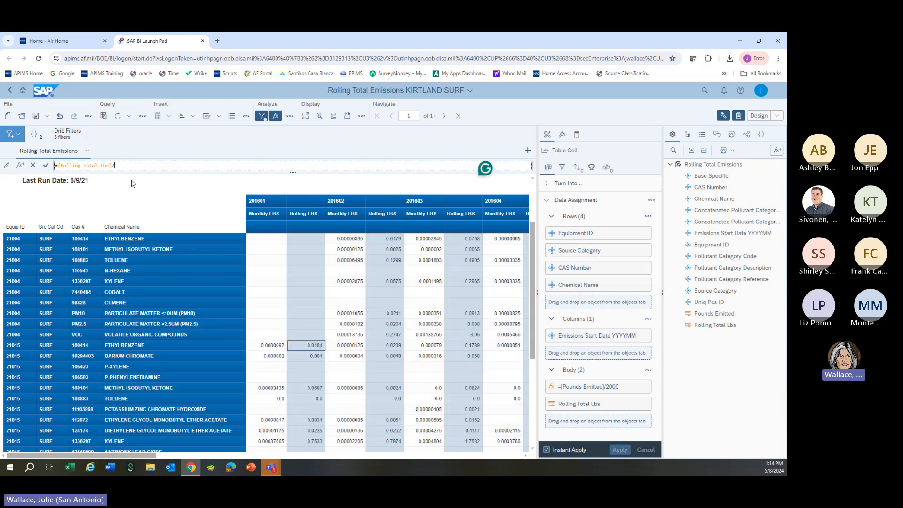
type("000")
left_click(46, 166)
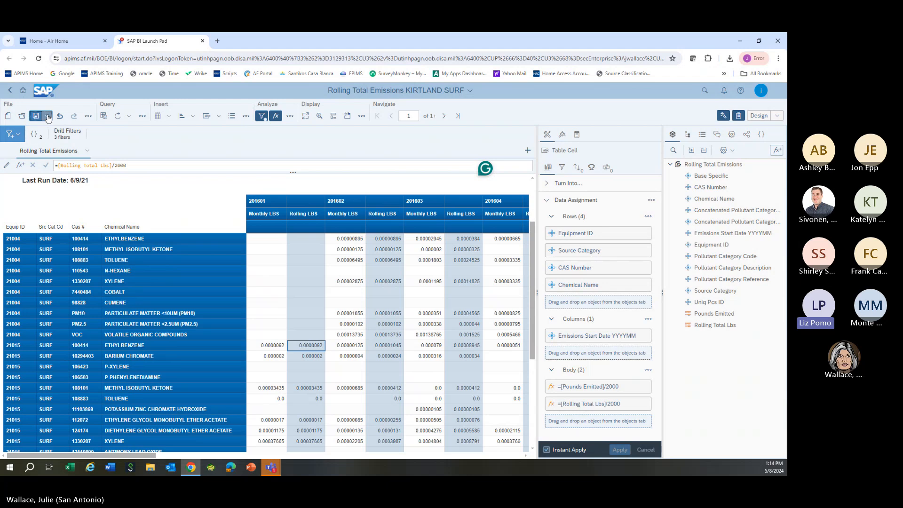
Step: Save the report in the Monthly Reports folder as Rolling Total Emissions KIRTLAND SURF adjusted
key("ctrl+s")
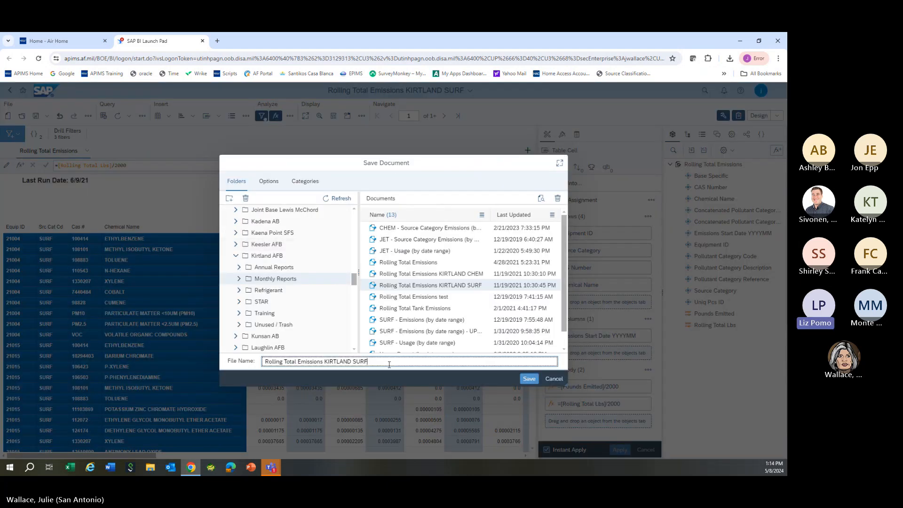
type("adjusted")
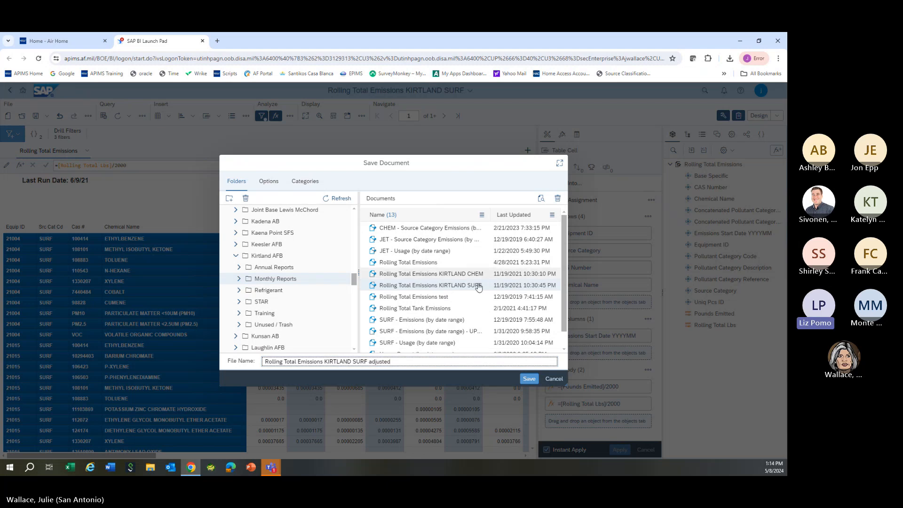
left_click(529, 379)
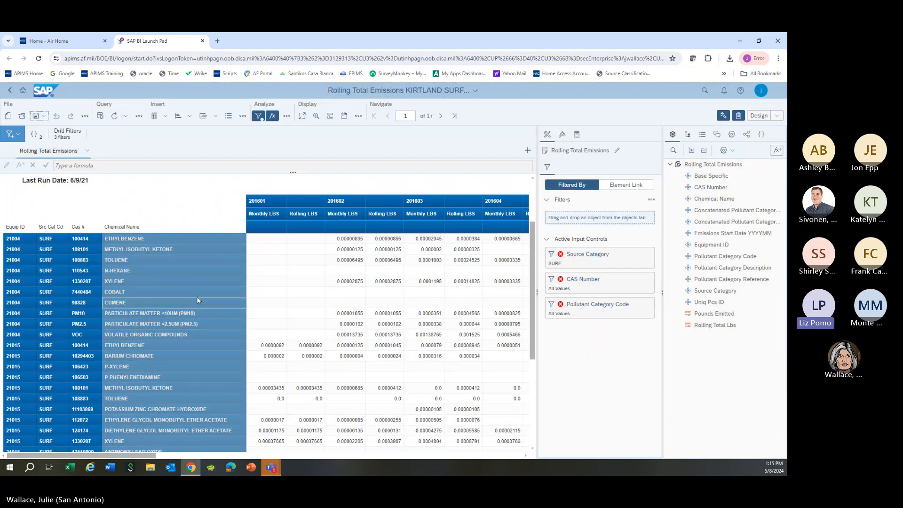
Step: Examine the equipment, chemical and pollutant rows of the Rolling Total Emissions table together with their converted emission values
left_click(195, 292)
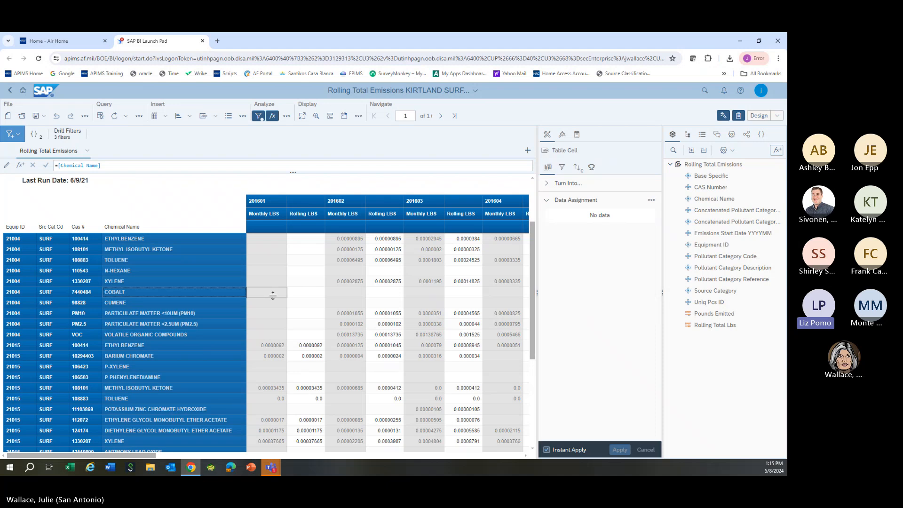
key("Right")
key("Right")
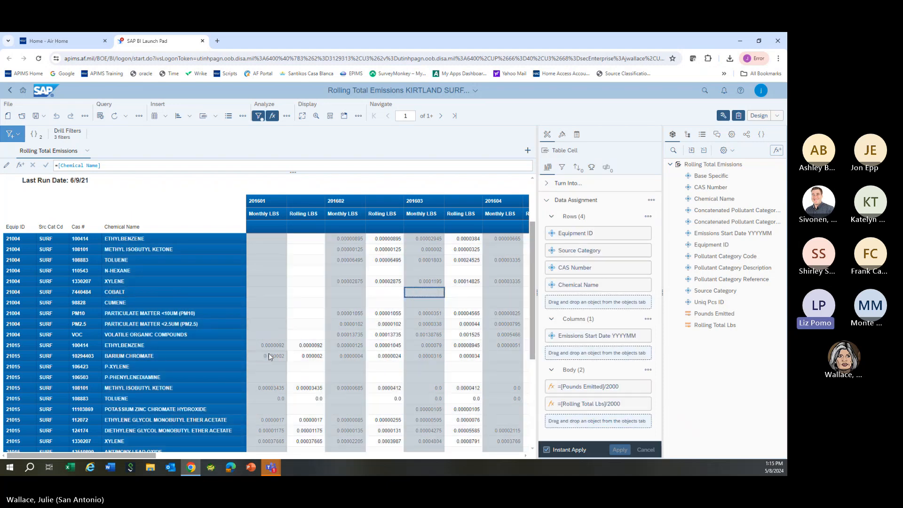
scroll(269, 353, "down", 3)
scroll(174, 395, "up", 1)
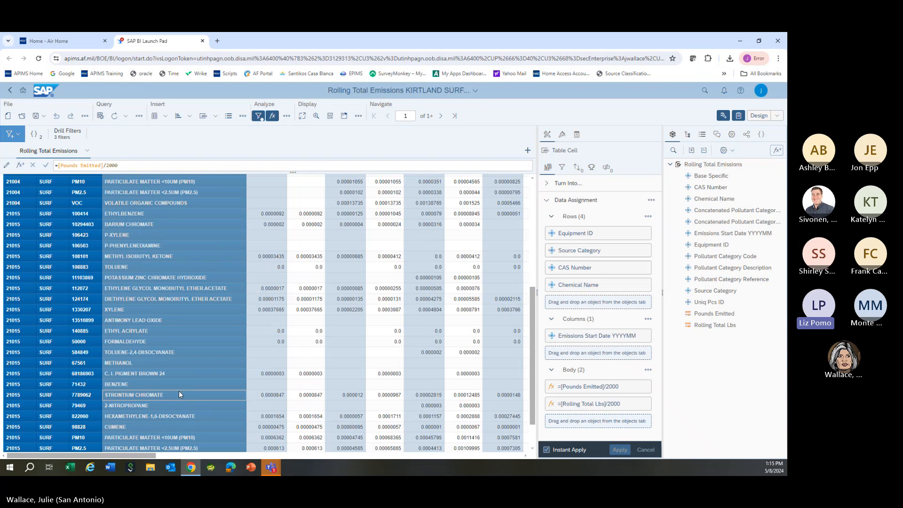
scroll(181, 384, "down", 1)
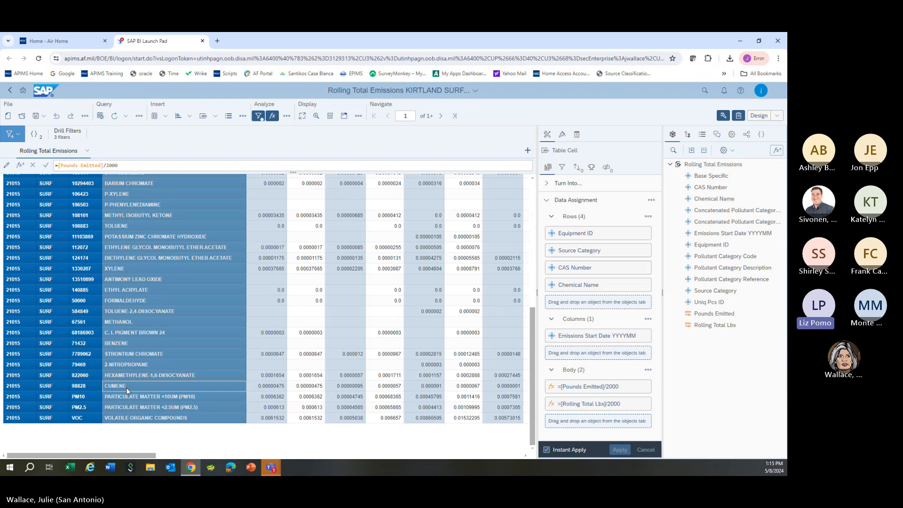
scroll(126, 390, "up", 10)
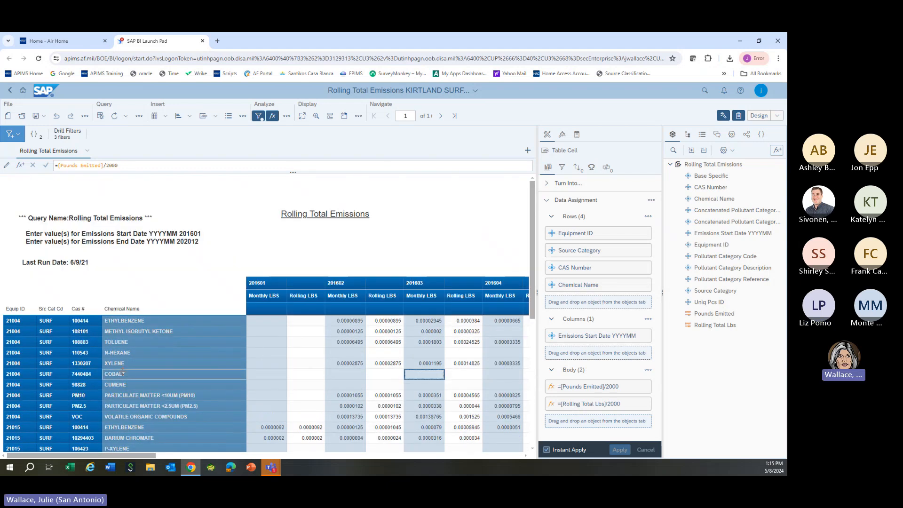
scroll(126, 368, "down", 2)
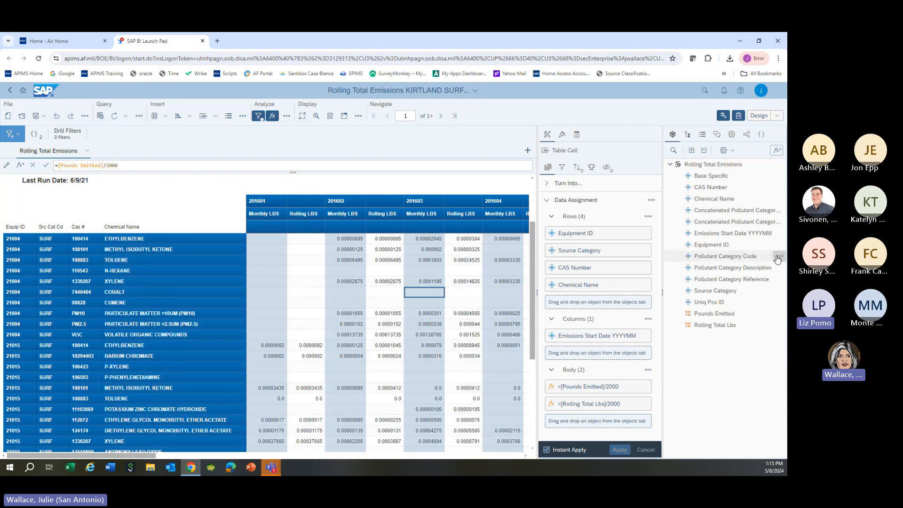
Step: Add Pollutant Category Code to the table's rows between Source Category and CAS Number, and check the rows by category
mouse_move(754, 259)
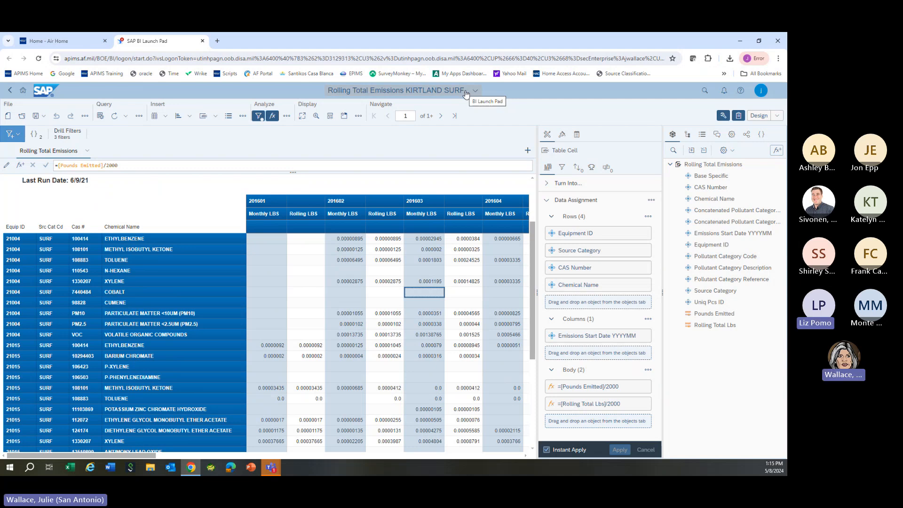
left_click(708, 257)
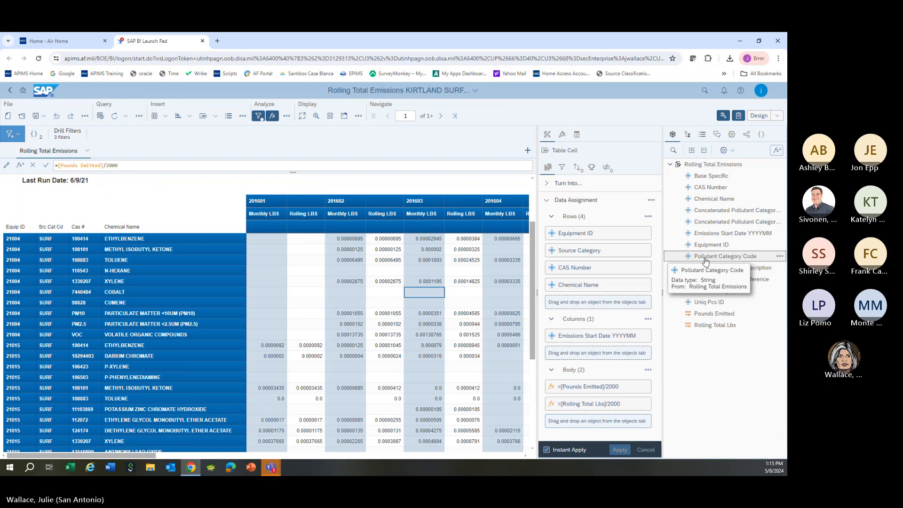
left_click_drag(707, 260, 582, 263)
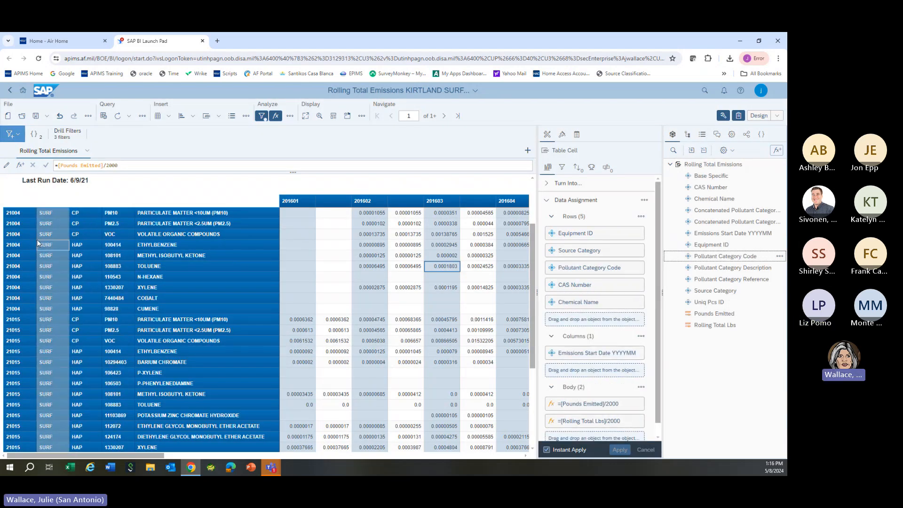
scroll(25, 363, "down", 3)
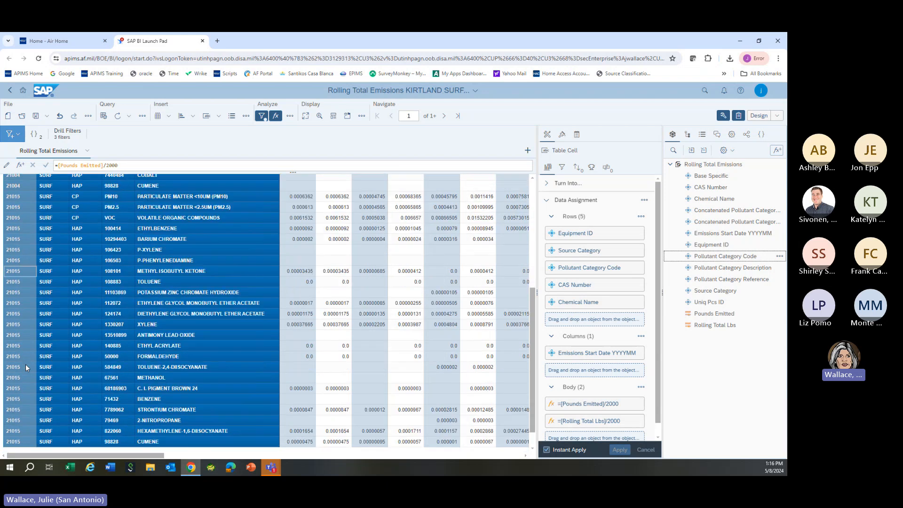
scroll(25, 367, "down", 1)
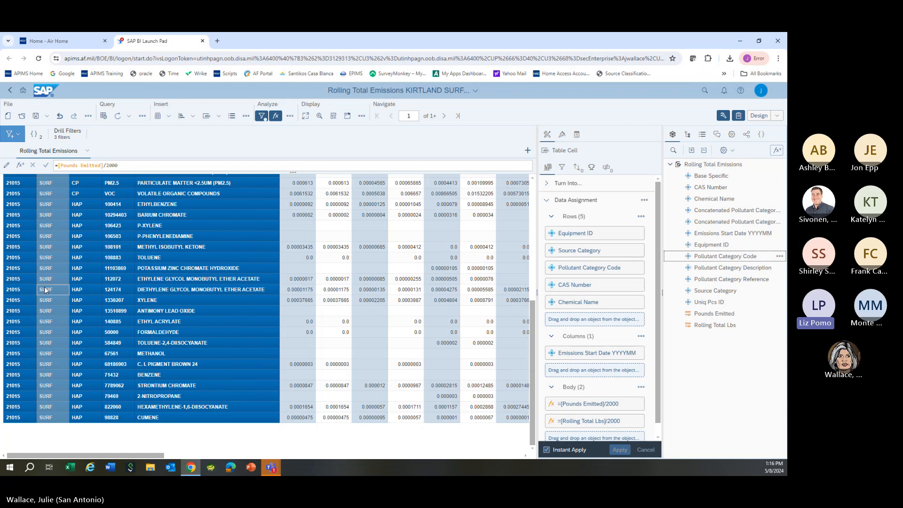
Step: Add line breaks on Equipment ID and Pollutant Category Code to the Rolling Total Emissions table
scroll(53, 301, "up", 5)
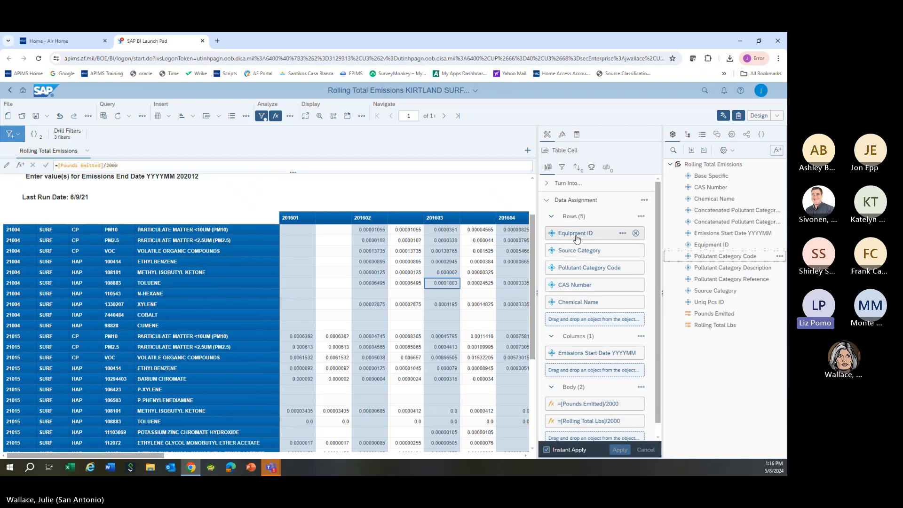
left_click_drag(582, 257, 619, 282)
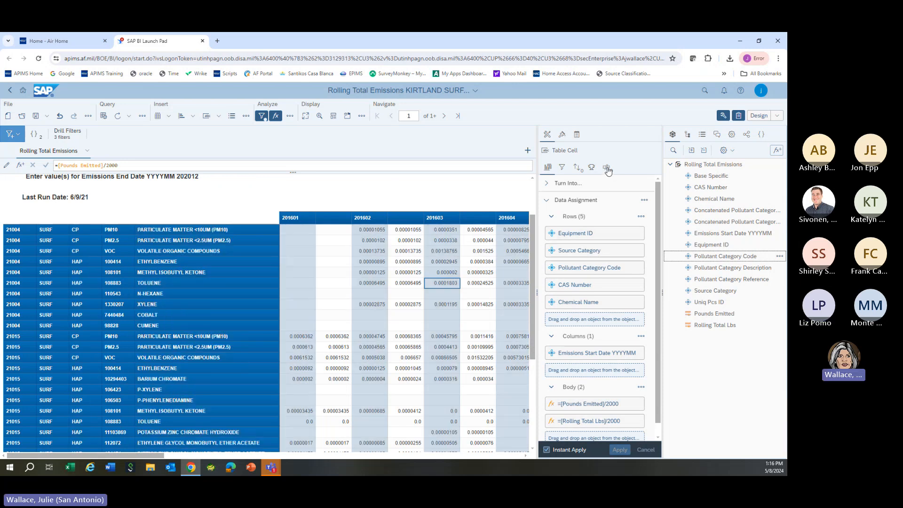
left_click(607, 170)
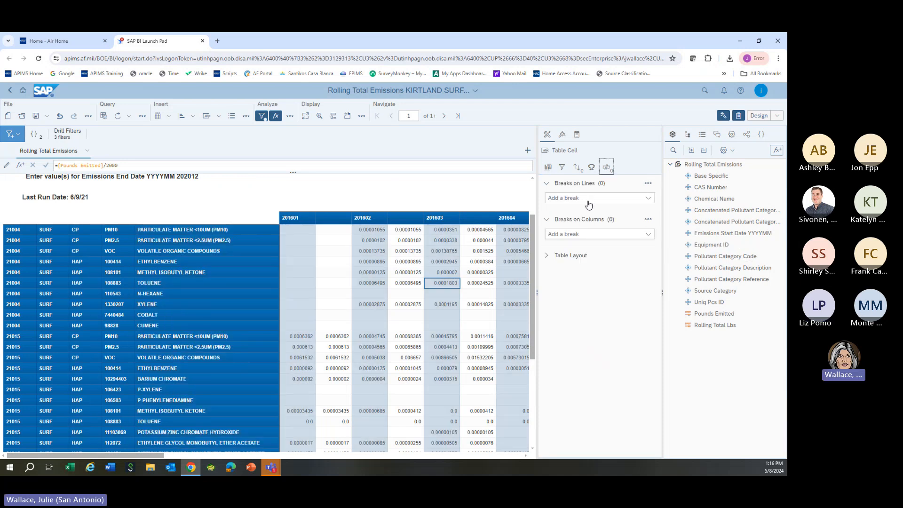
left_click(606, 200)
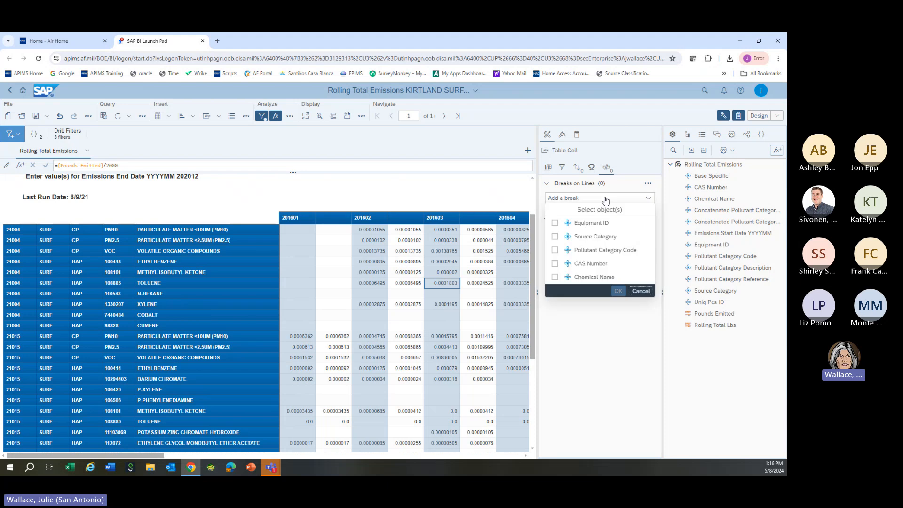
left_click(556, 224)
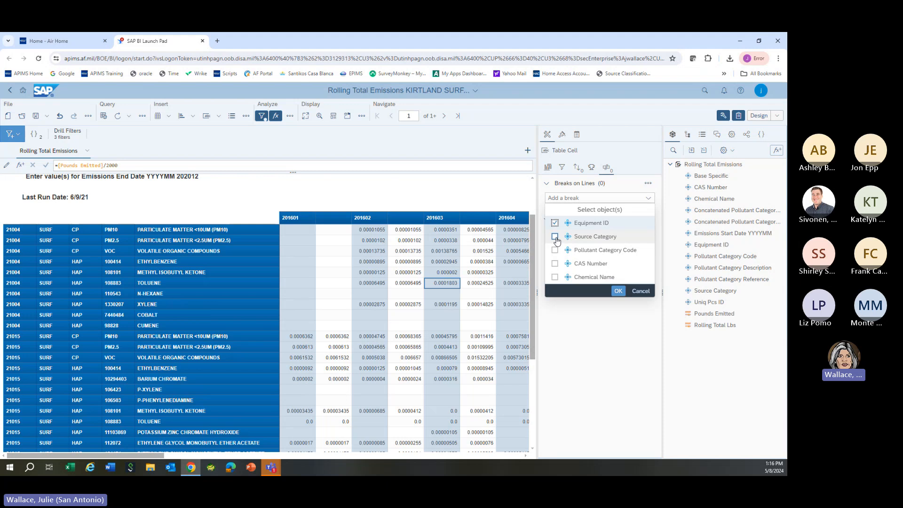
left_click(555, 238)
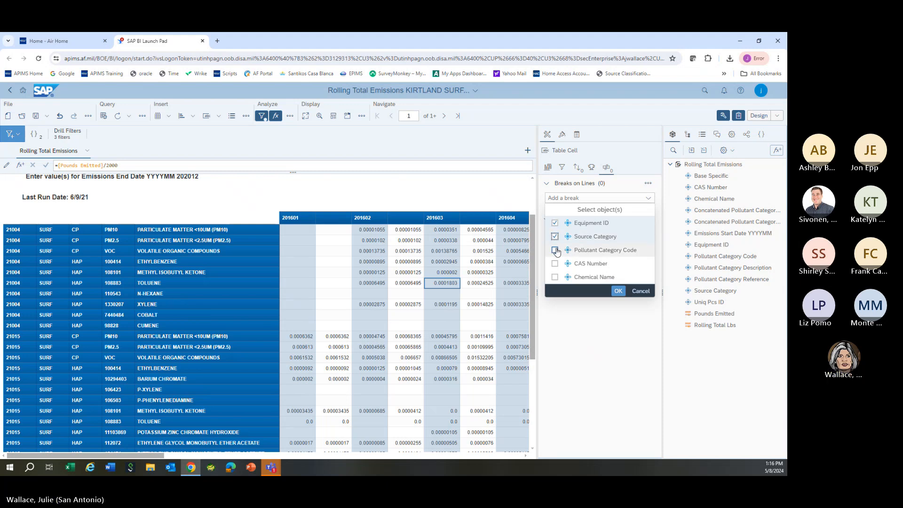
left_click(618, 290)
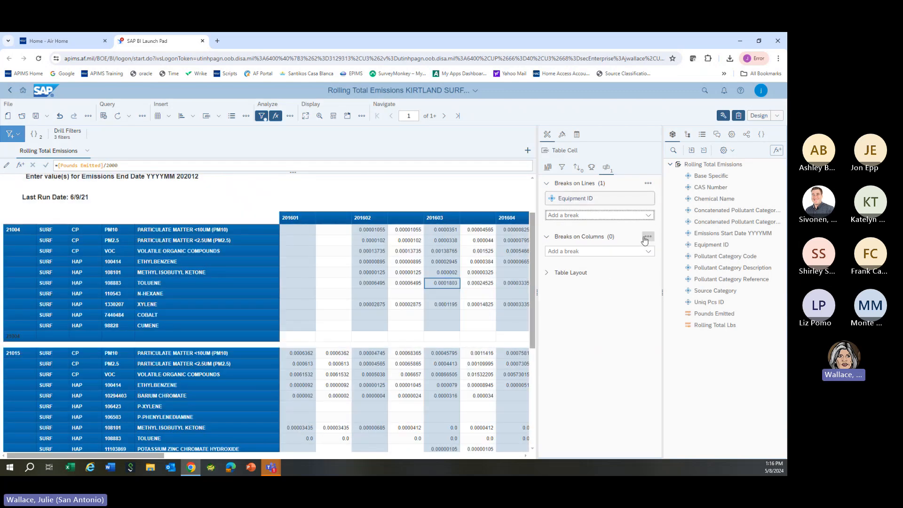
left_click(649, 217)
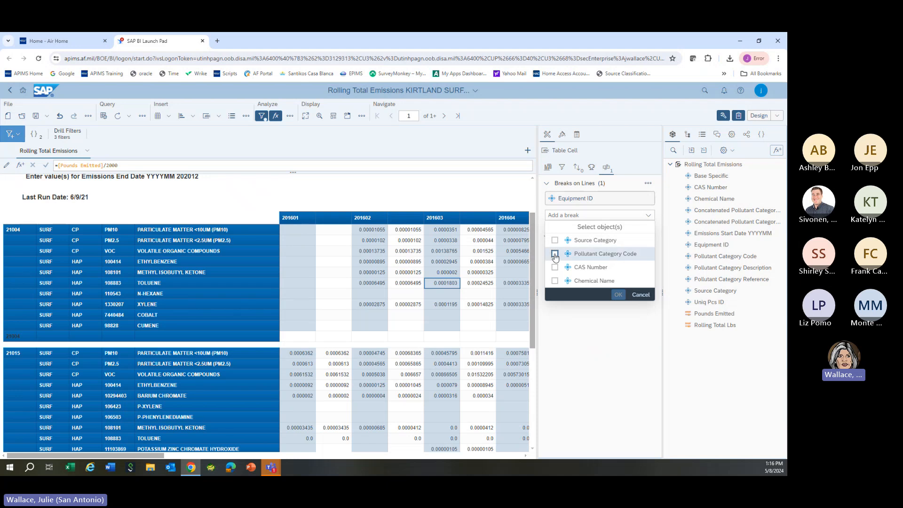
left_click(617, 295)
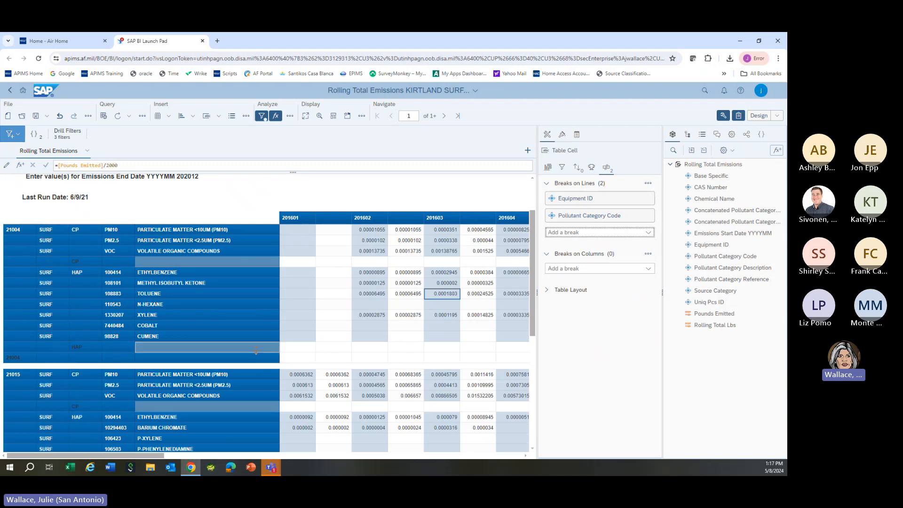
Step: Try to insert a footer calculation on rows for the 201602 emission values, and check the break footers across the table
right_click(365, 284)
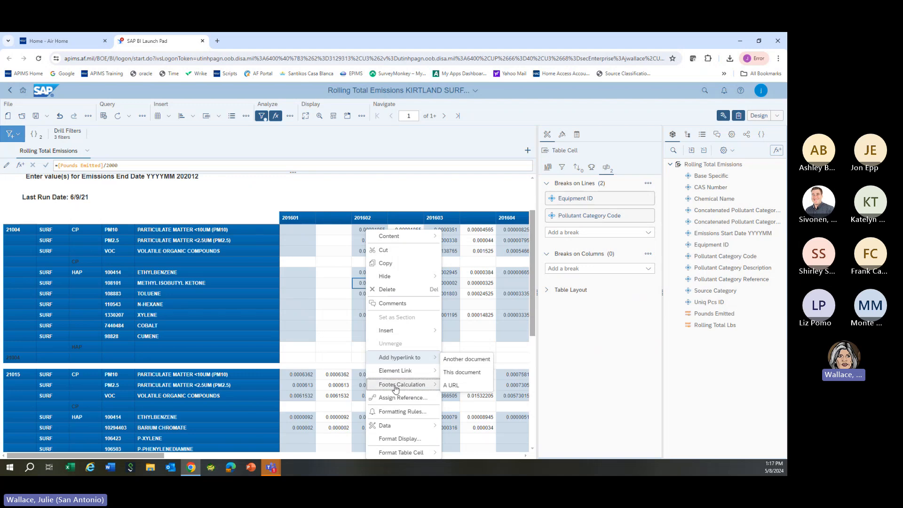
mouse_move(395, 389)
left_click(450, 342)
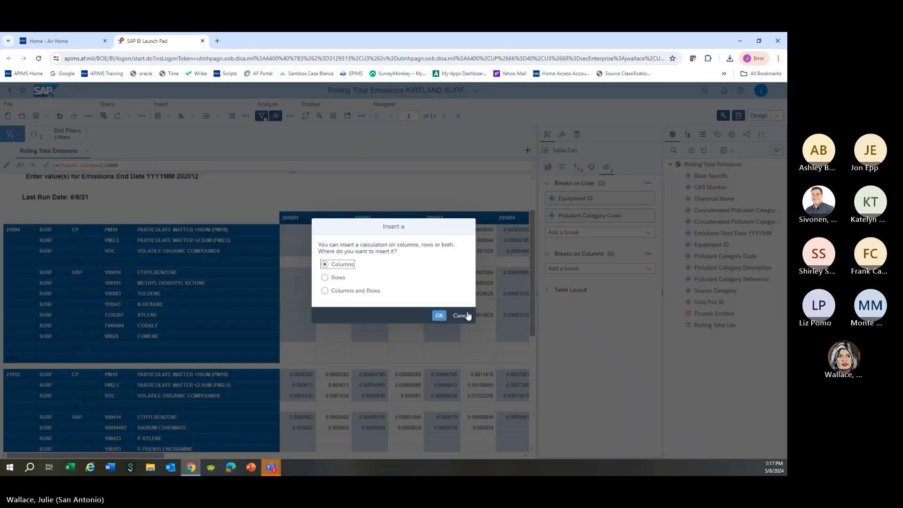
left_click(325, 278)
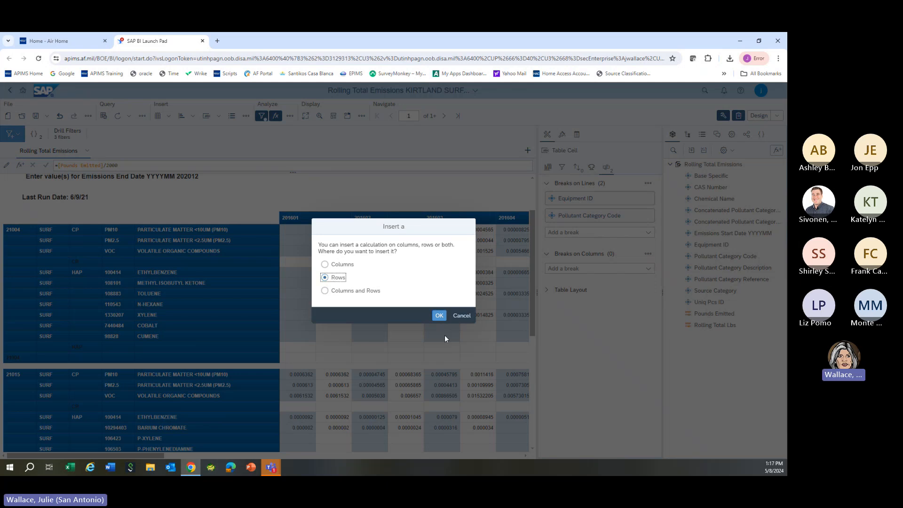
left_click(439, 315)
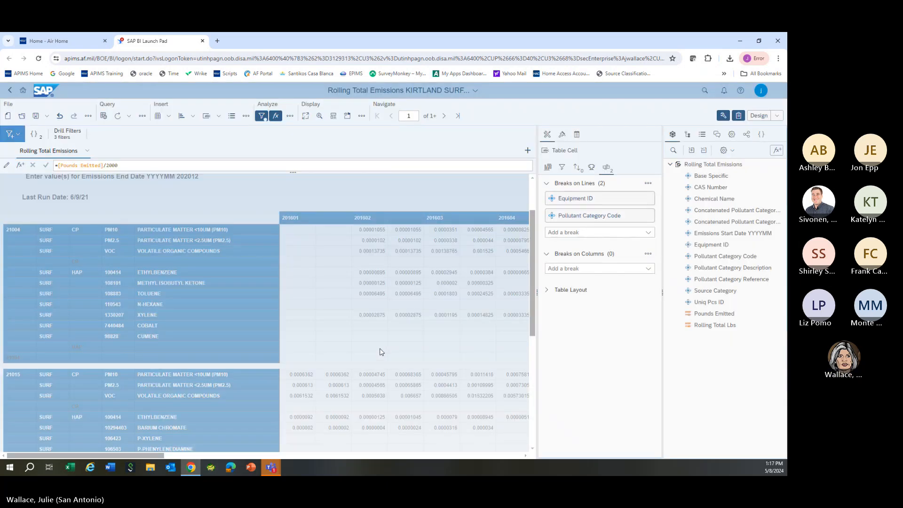
scroll(363, 346, "down", 3)
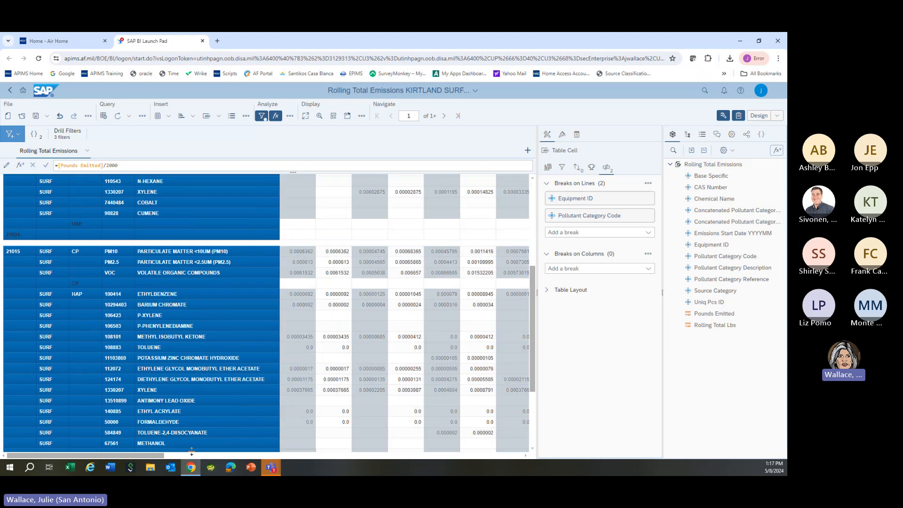
left_click_drag(154, 455, 625, 445)
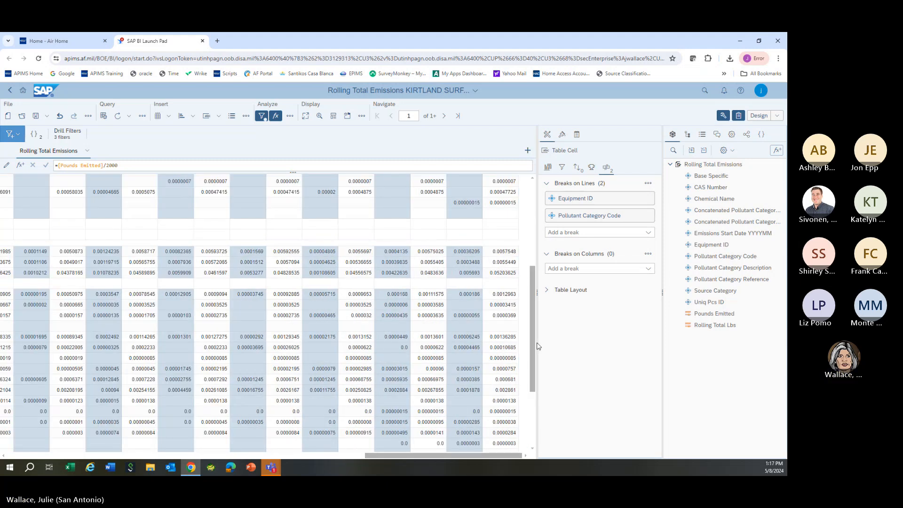
scroll(294, 410, "down", 5)
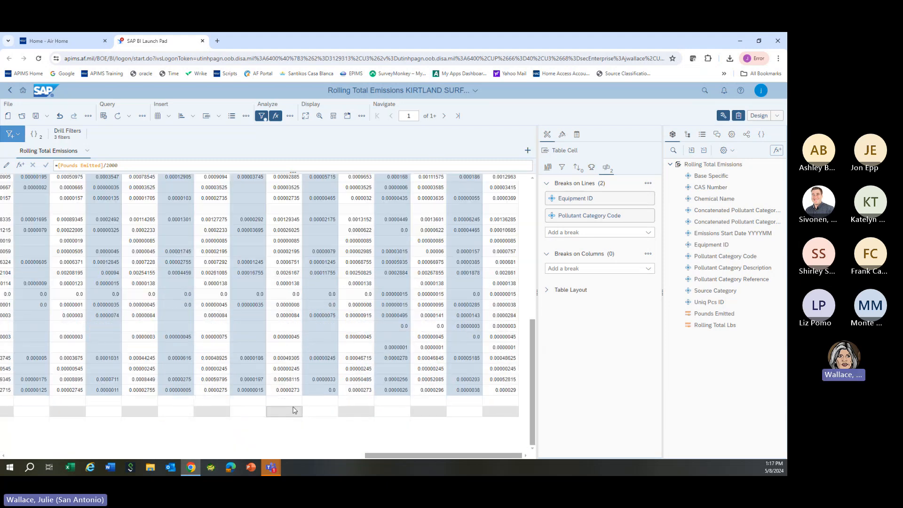
left_click_drag(388, 456, 30, 456)
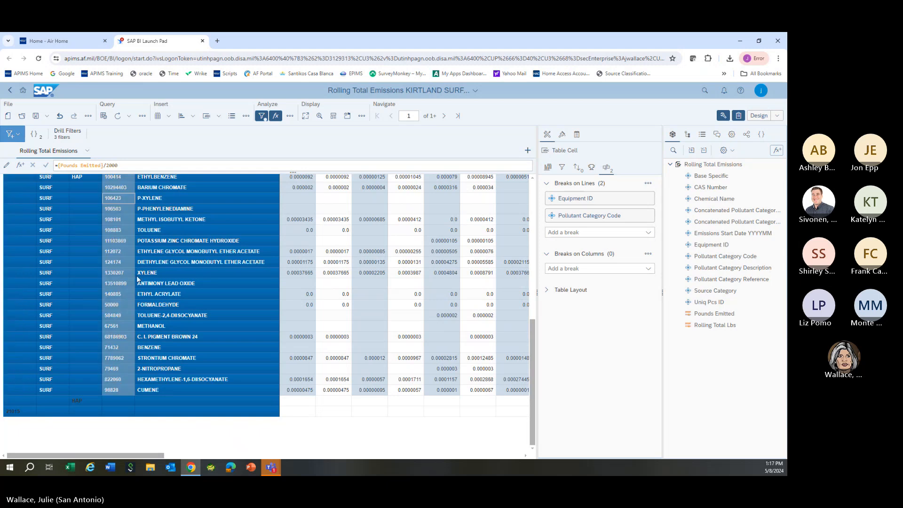
Step: Undo the row footer calculation and the Pollutant Category Code and Equipment ID breaks
left_click(61, 116)
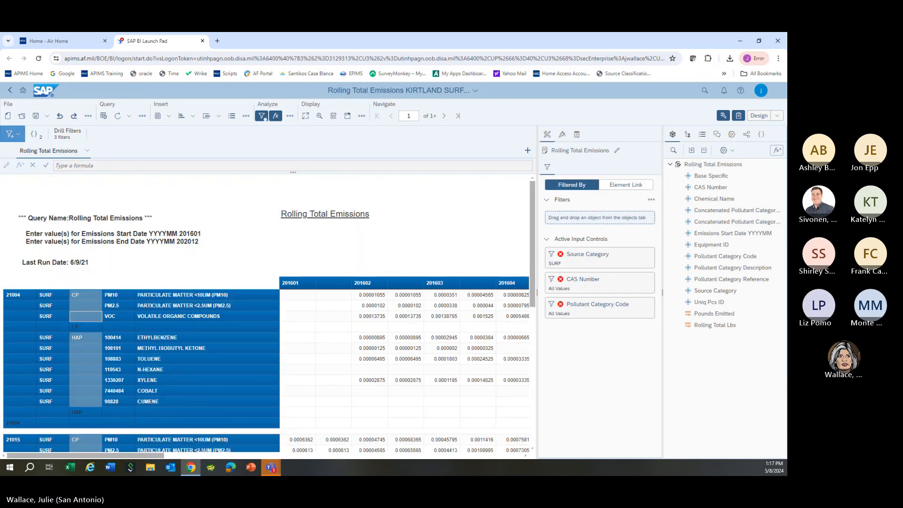
left_click(60, 116)
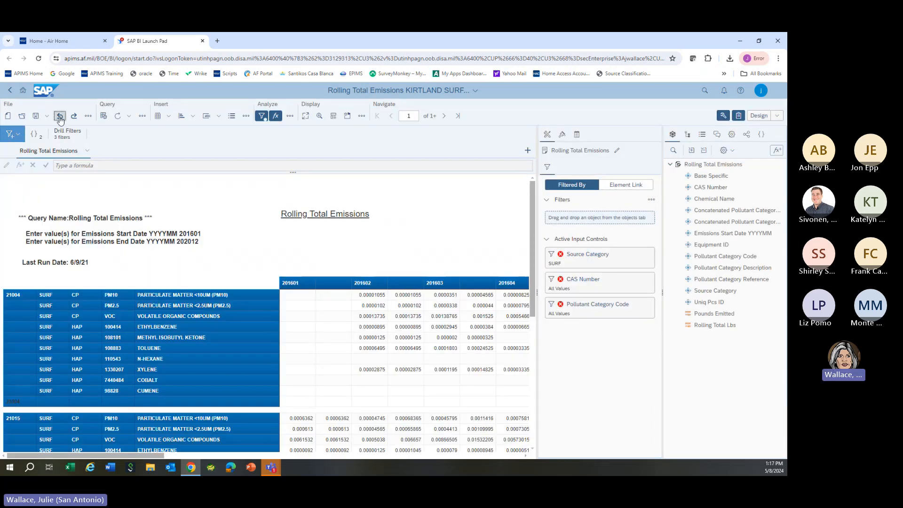
left_click(60, 117)
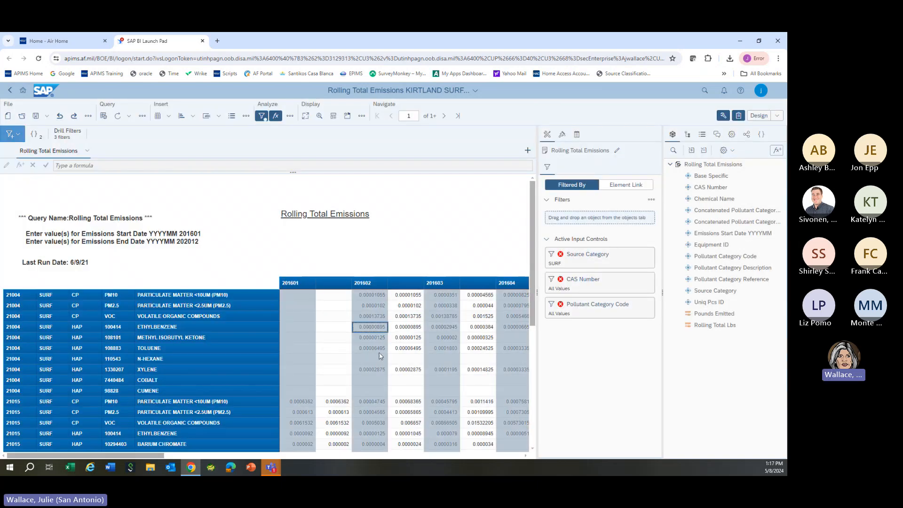
Step: Try to insert a footer calculation on rows in the table without breaks, and check the report's last page for totals
right_click(371, 326)
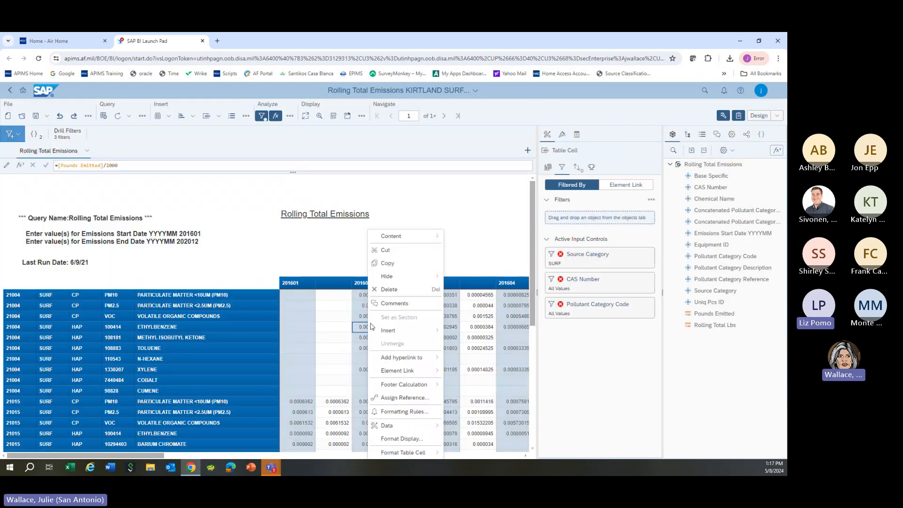
left_click(451, 343)
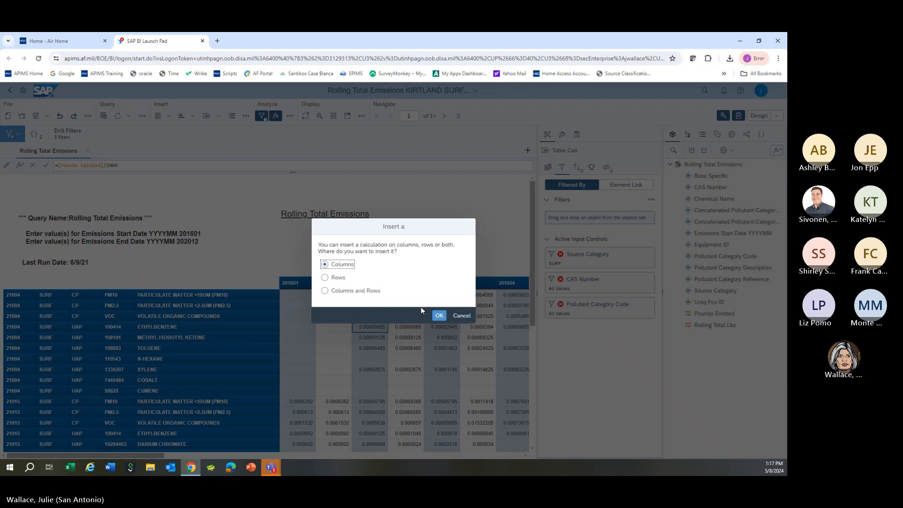
left_click(325, 277)
left_click(439, 316)
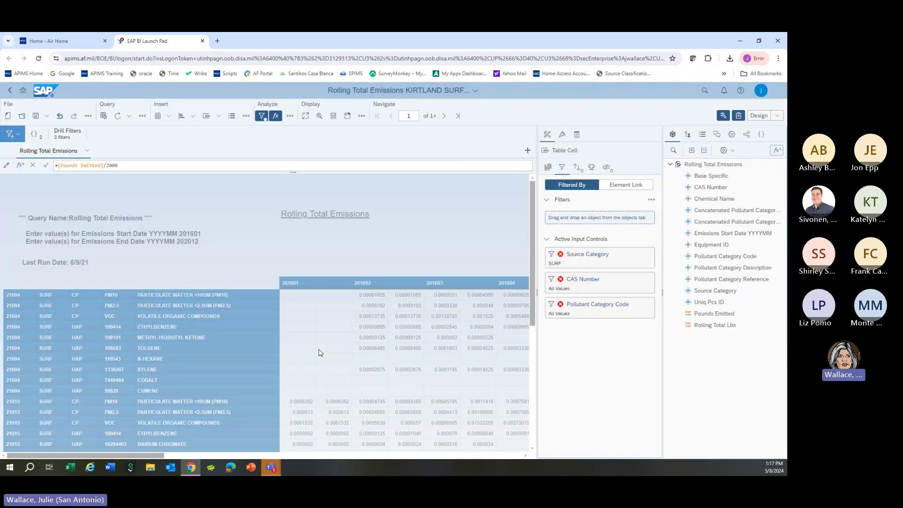
scroll(320, 353, "down", 5)
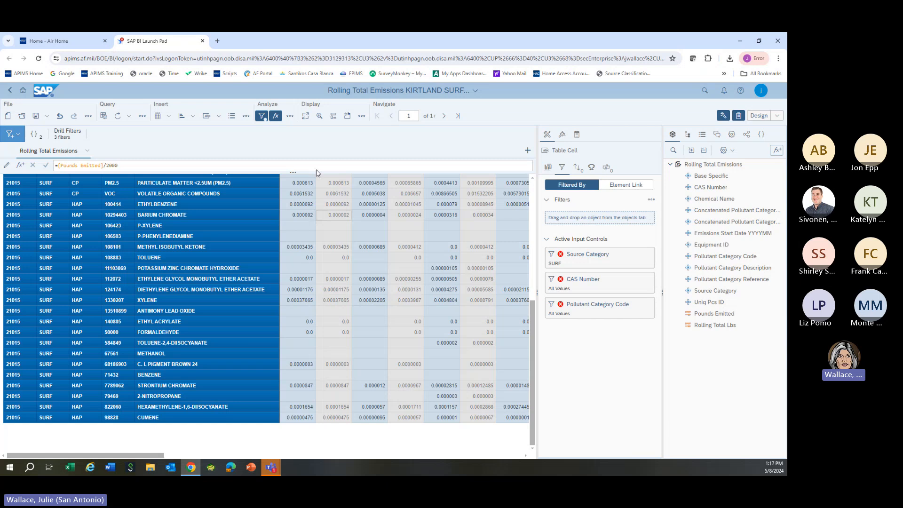
left_click(457, 116)
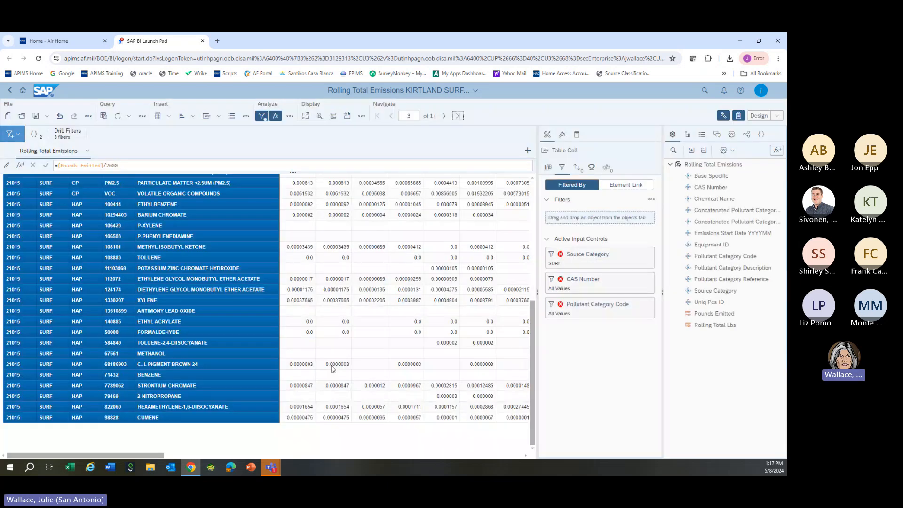
scroll(329, 374, "down", 5)
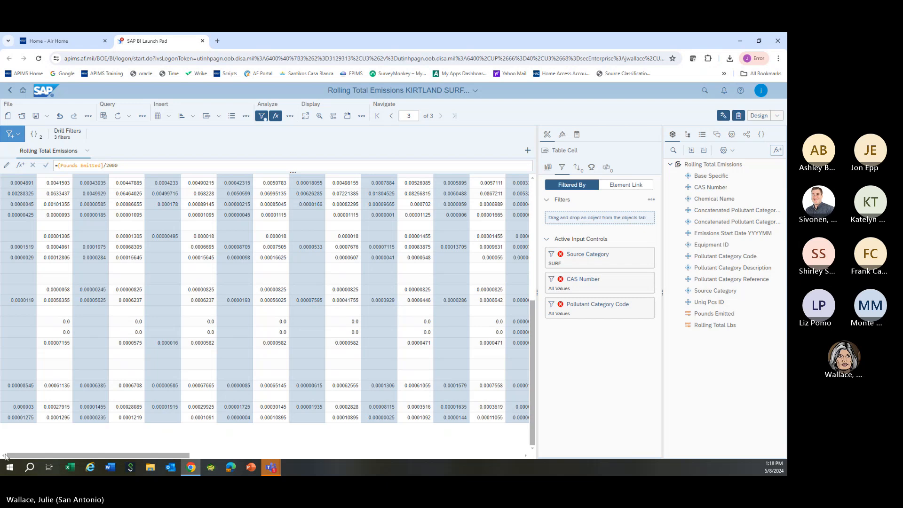
left_click(378, 116)
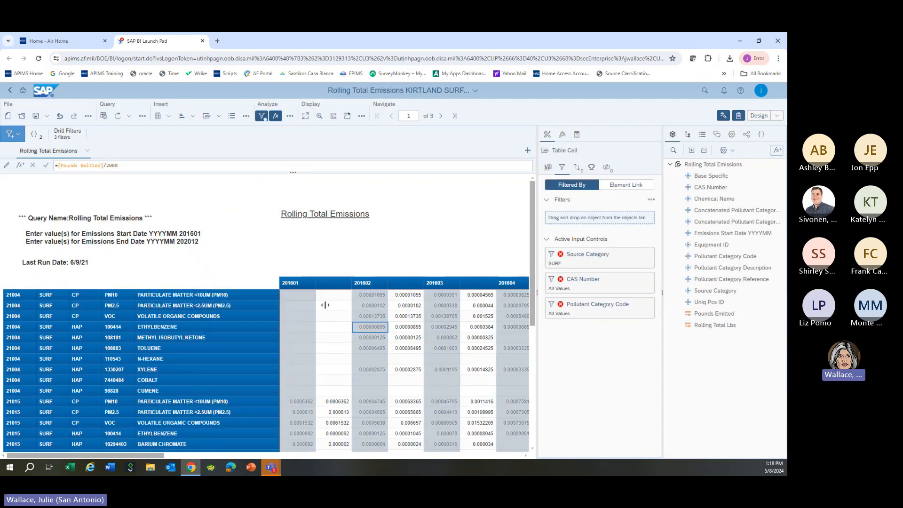
Step: Add a line break on Equipment ID to the Rolling Total Emissions table
left_click(607, 167)
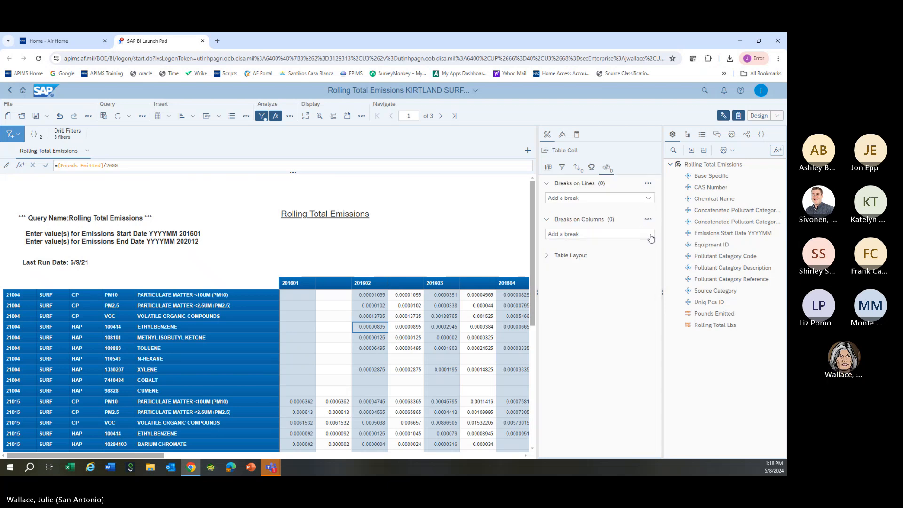
left_click(651, 238)
left_click(647, 199)
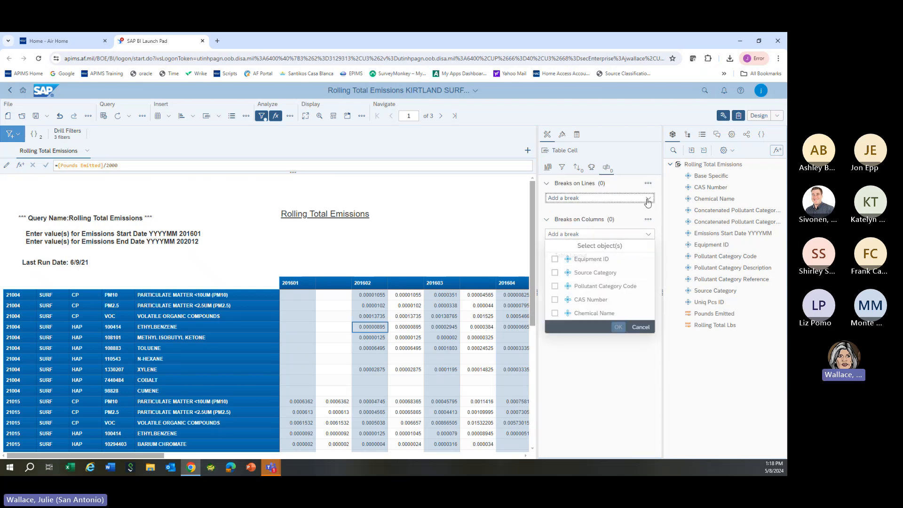
left_click(649, 199)
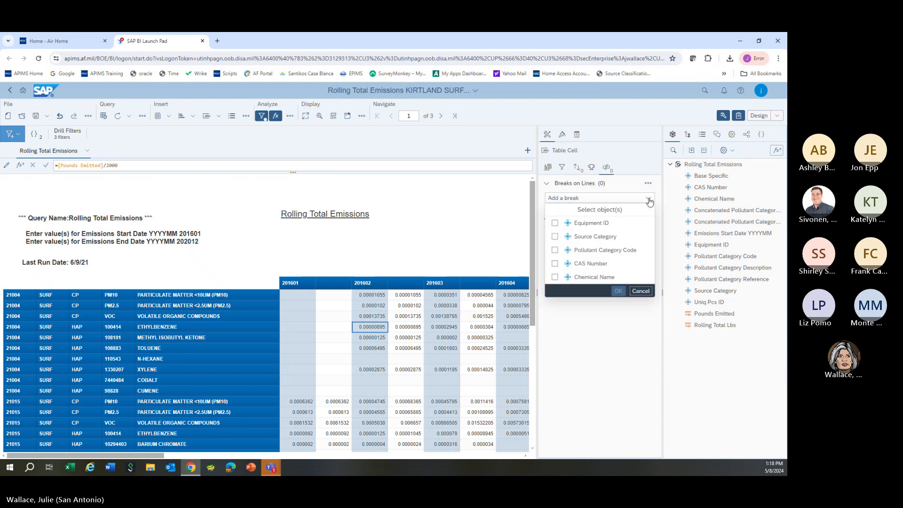
left_click(562, 224)
left_click(618, 291)
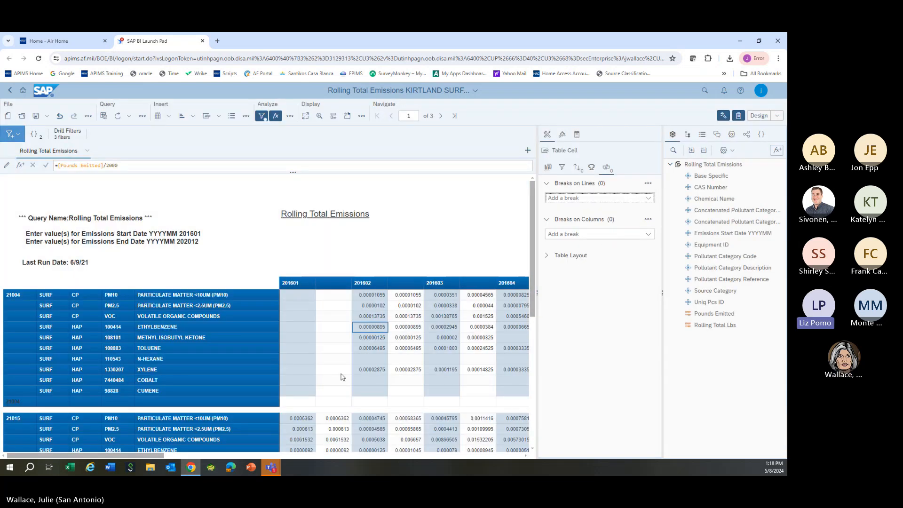
Step: Insert a Sum footer calculation on columns and rows for the 201602 emission values under the Equipment ID break
right_click(366, 308)
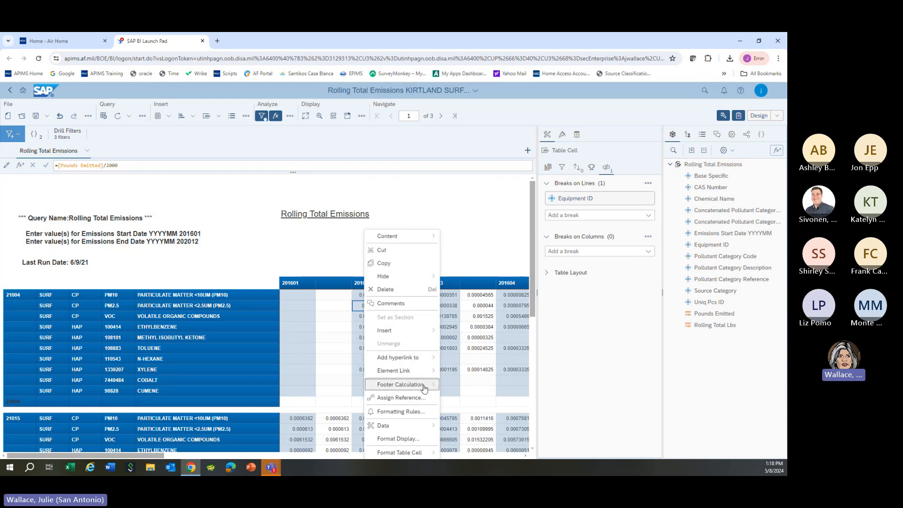
mouse_move(425, 387)
left_click(452, 342)
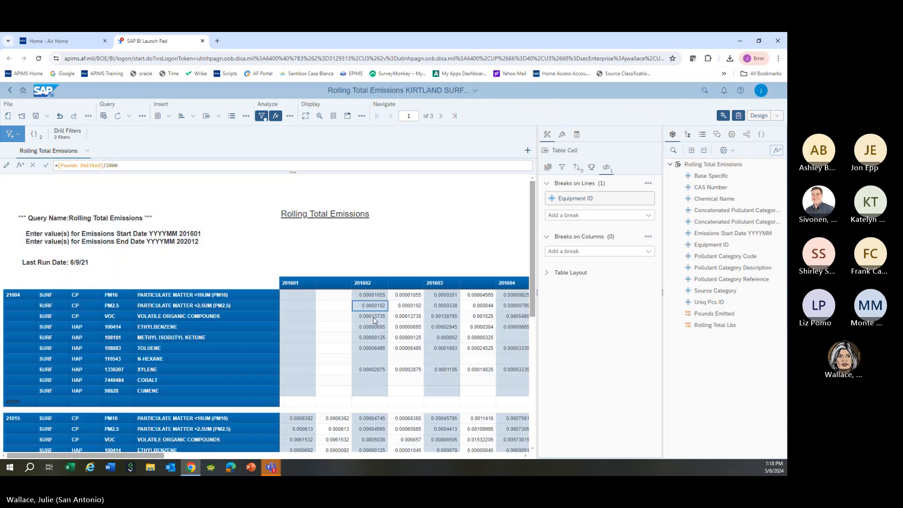
right_click(375, 318)
mouse_move(417, 386)
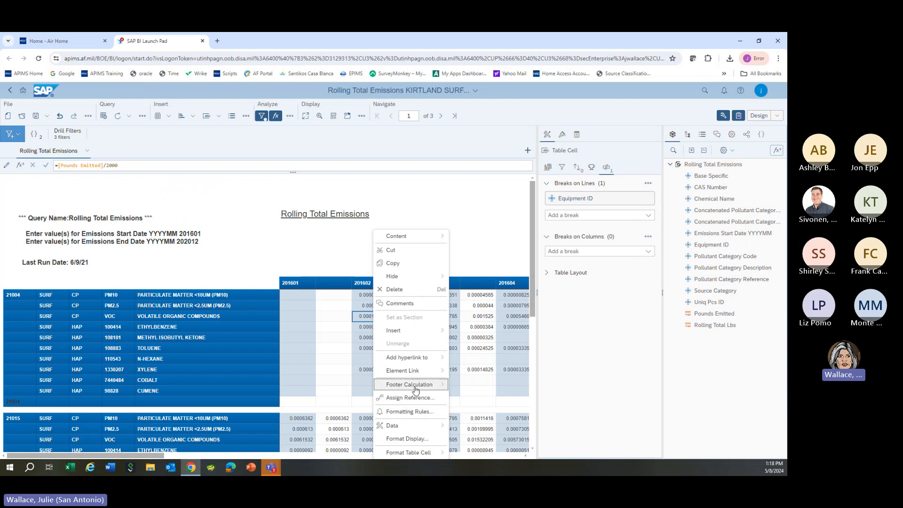
left_click(460, 347)
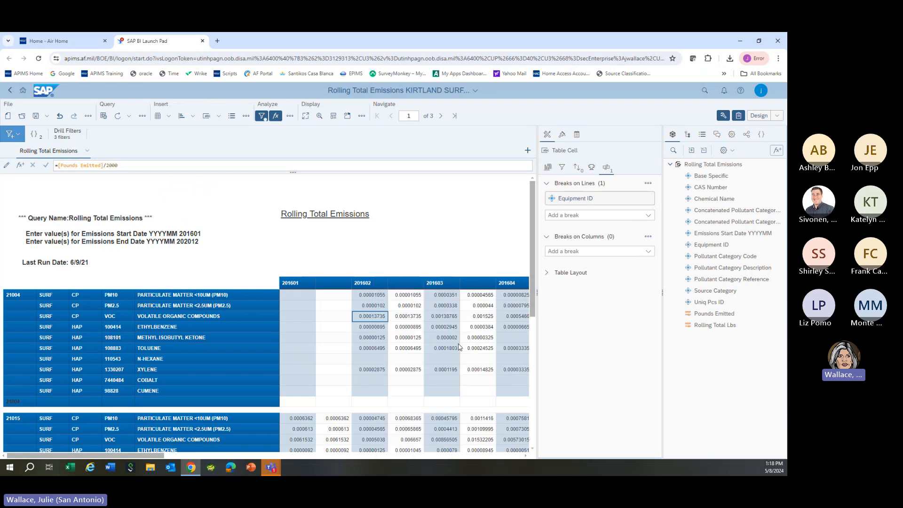
left_click(350, 290)
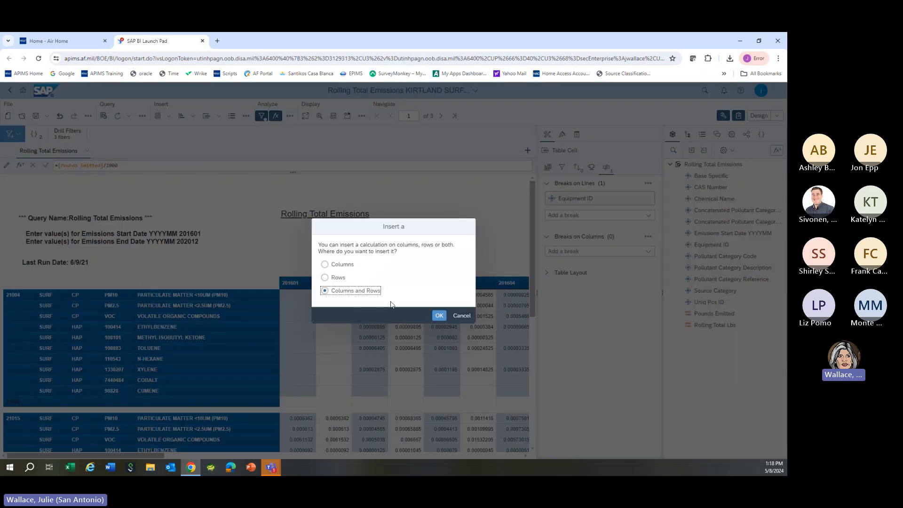
left_click(439, 316)
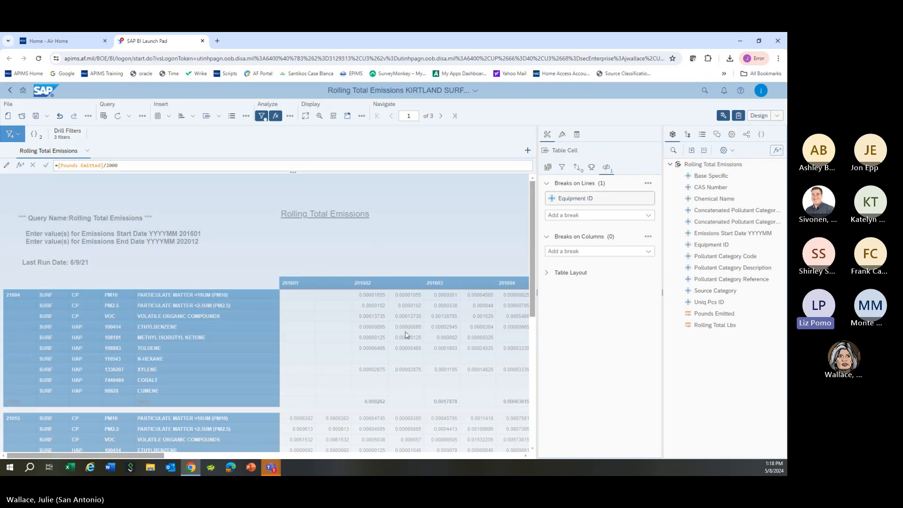
Step: Add a second line break on Pollutant Category Code beneath the Equipment ID break
mouse_move(647, 202)
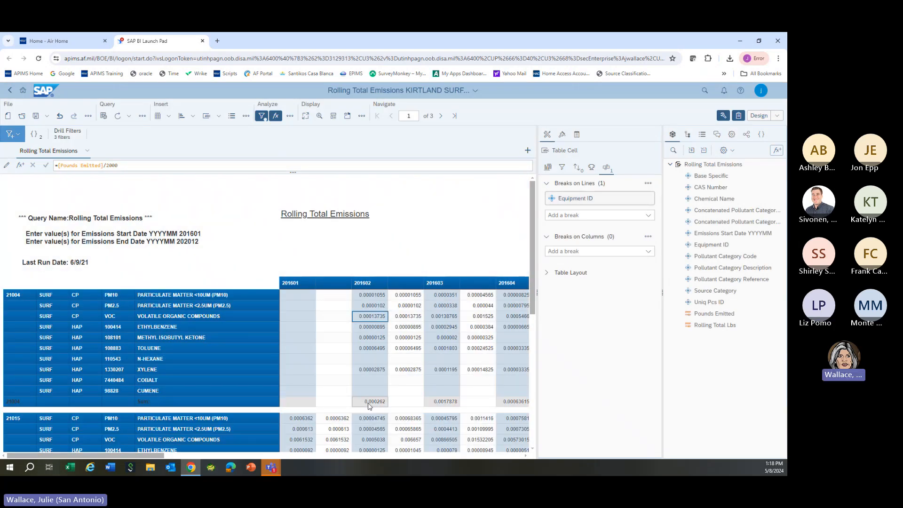
left_click(649, 216)
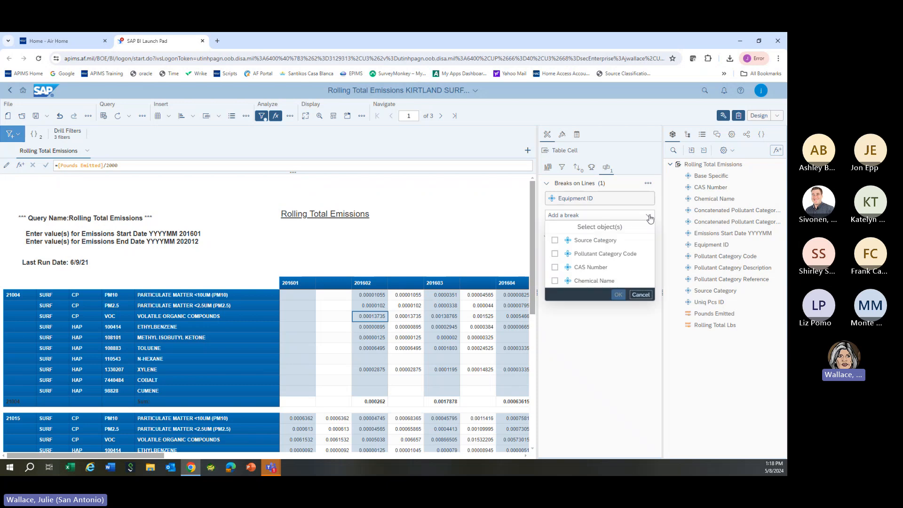
left_click(555, 254)
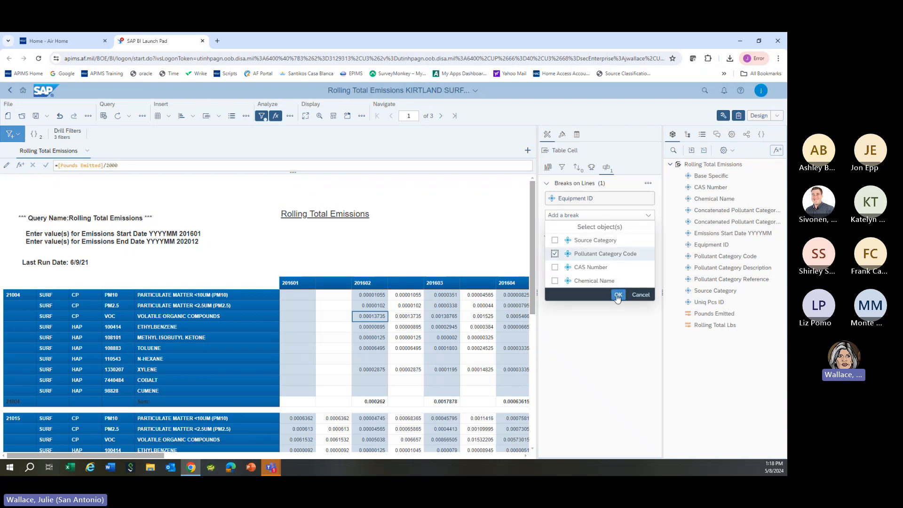
left_click(617, 295)
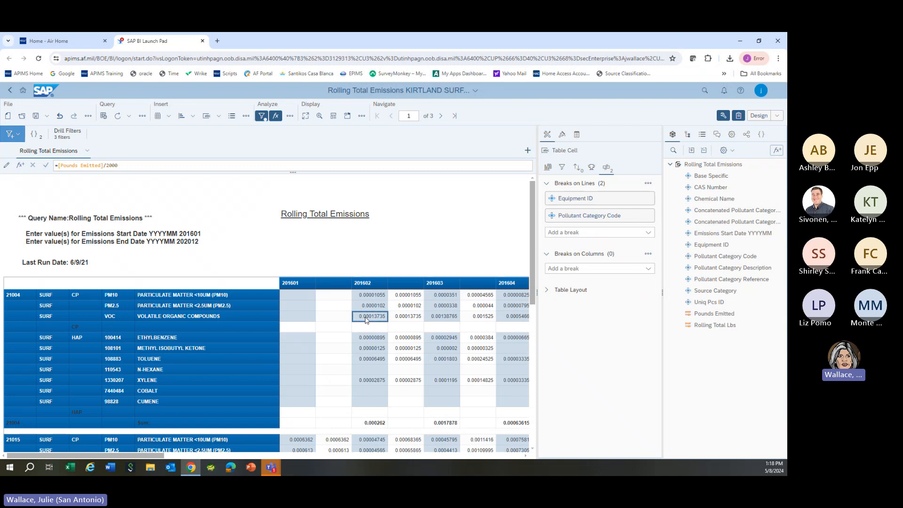
Step: Reapply the Sum footer calculation on columns and rows so it covers the Pollutant Category Code break footers
right_click(367, 320)
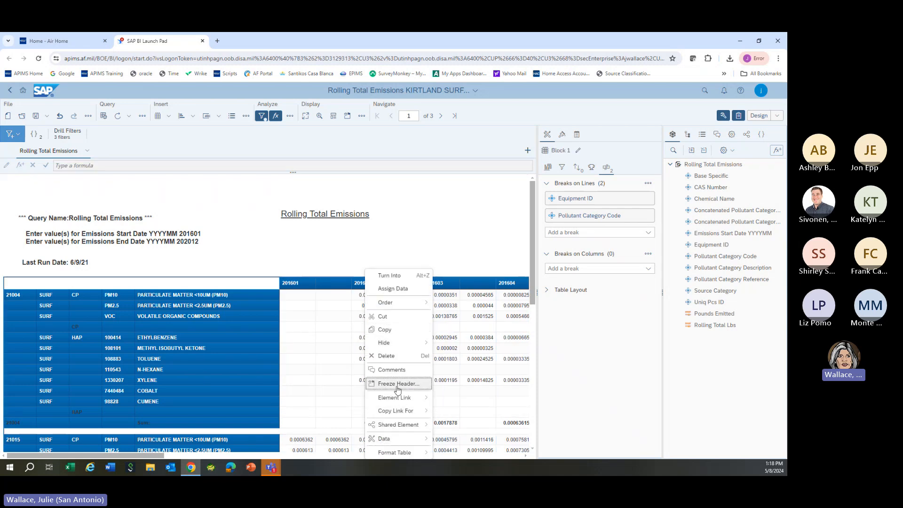
left_click(334, 369)
scroll(338, 329, "down", 3)
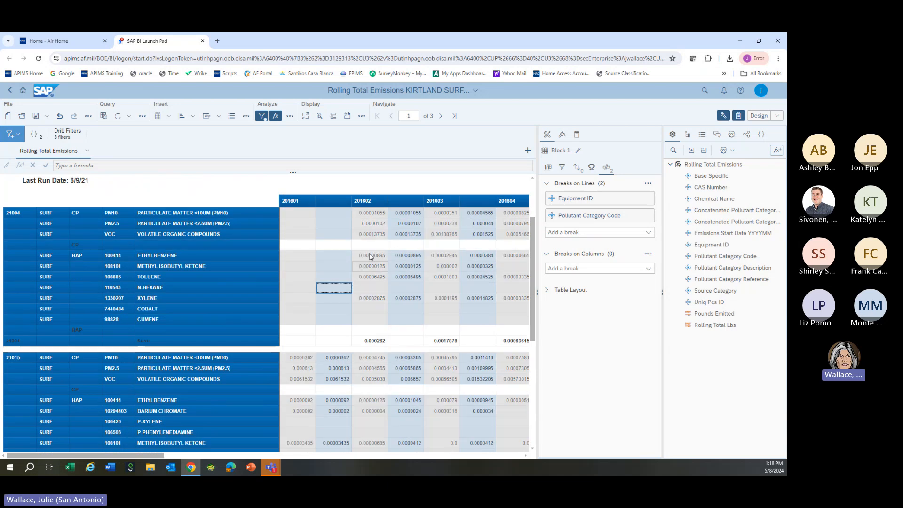
left_click(371, 238)
right_click(371, 239)
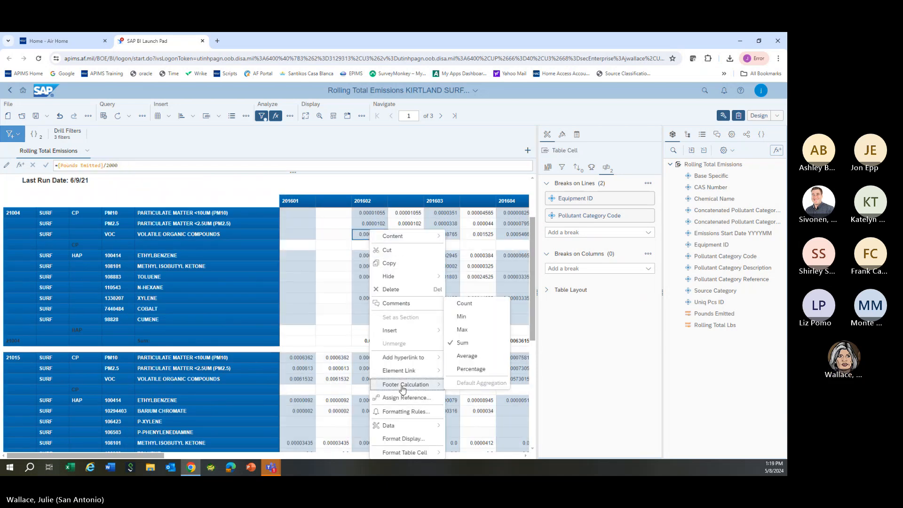
left_click(463, 357)
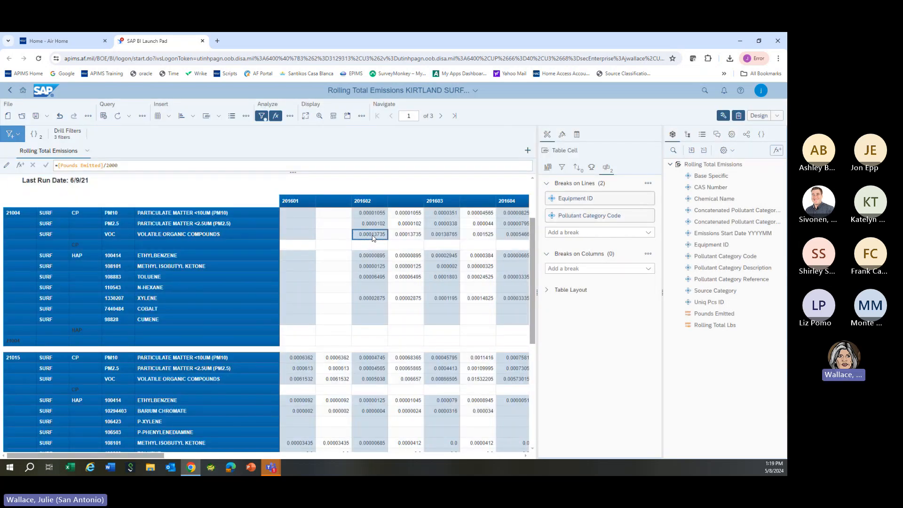
right_click(373, 238)
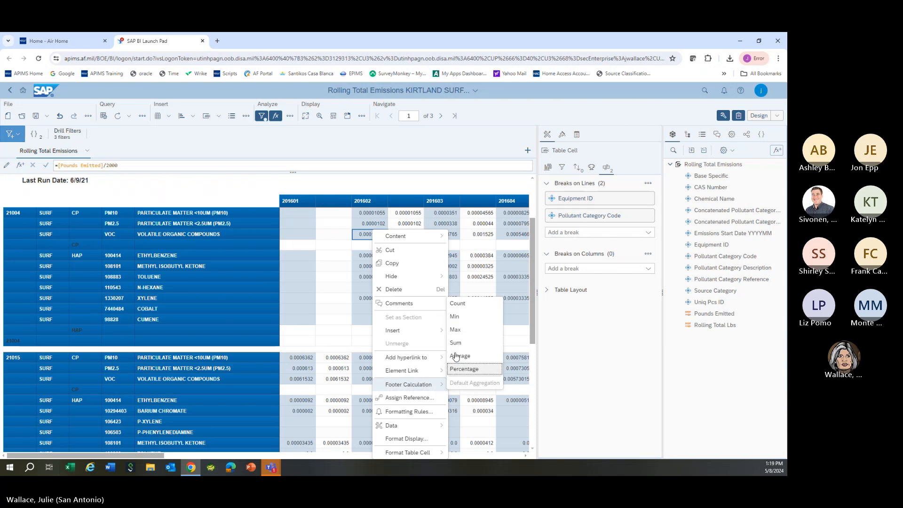
left_click(470, 345)
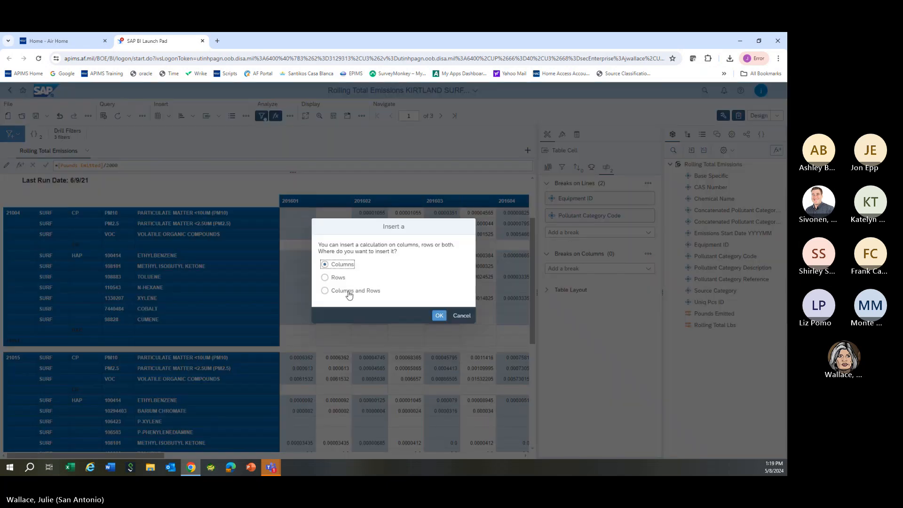
left_click(324, 293)
left_click(439, 316)
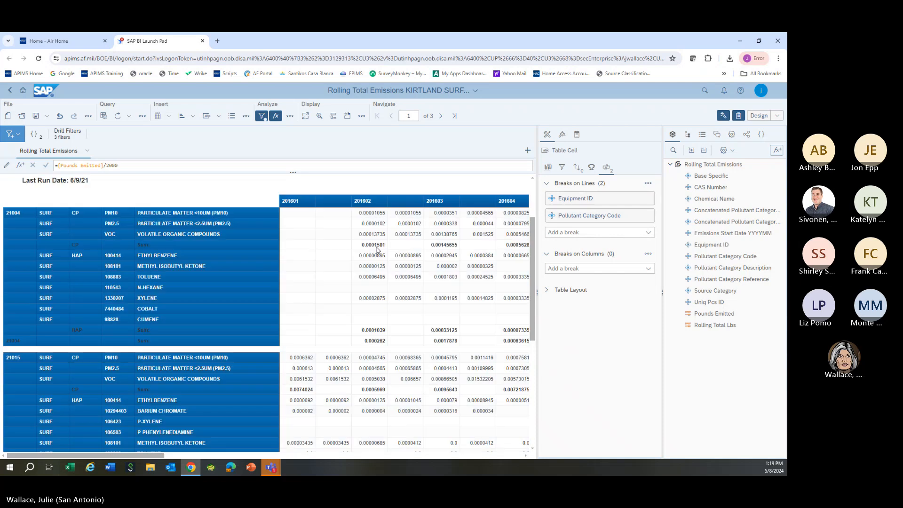
Step: Inspect the Sum footer values and label cells of the CP and HAP breaks for equipment 21004
left_click(371, 245)
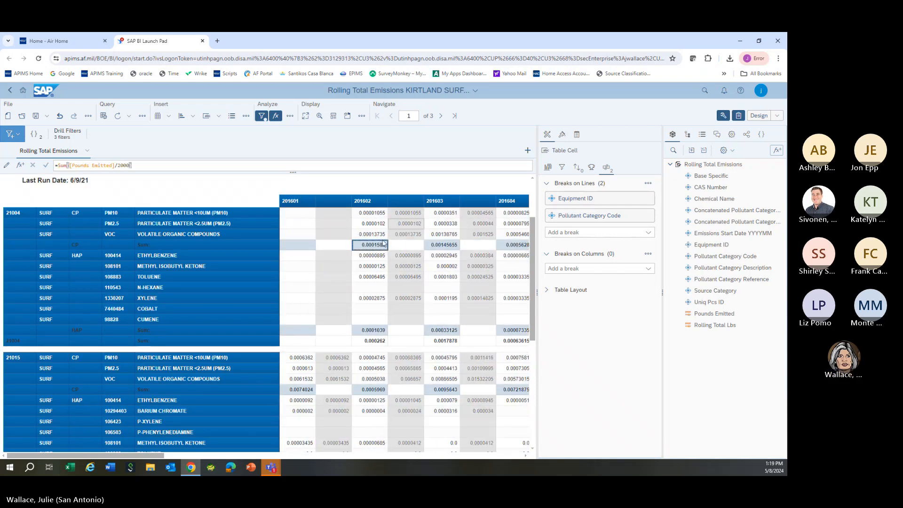
left_click(96, 250)
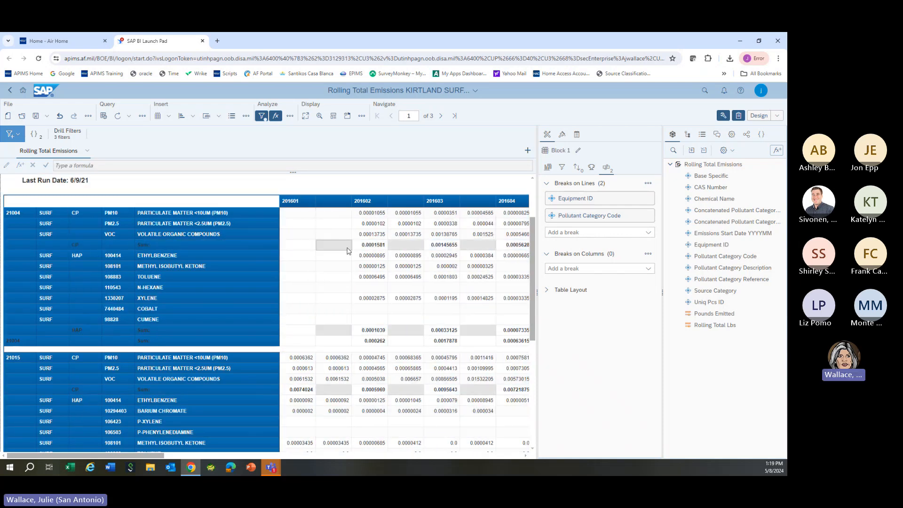
left_click(368, 245)
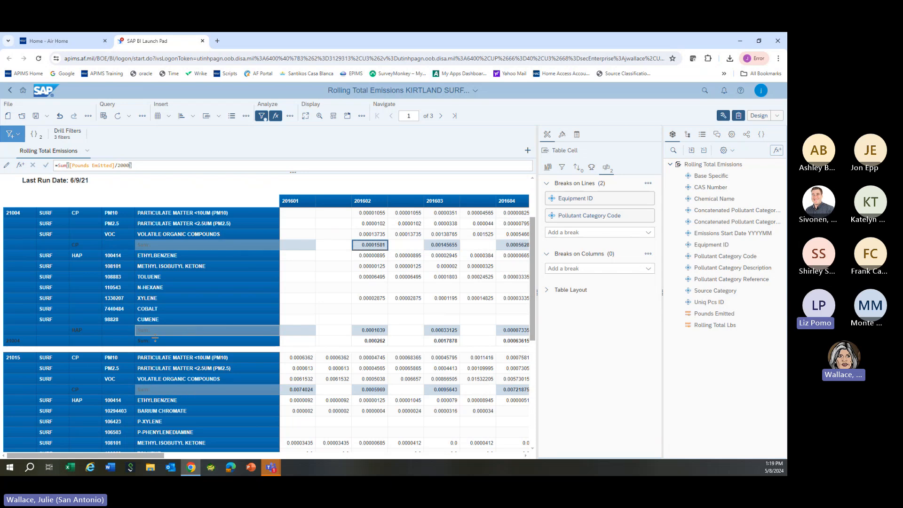
left_click(96, 343)
right_click(96, 343)
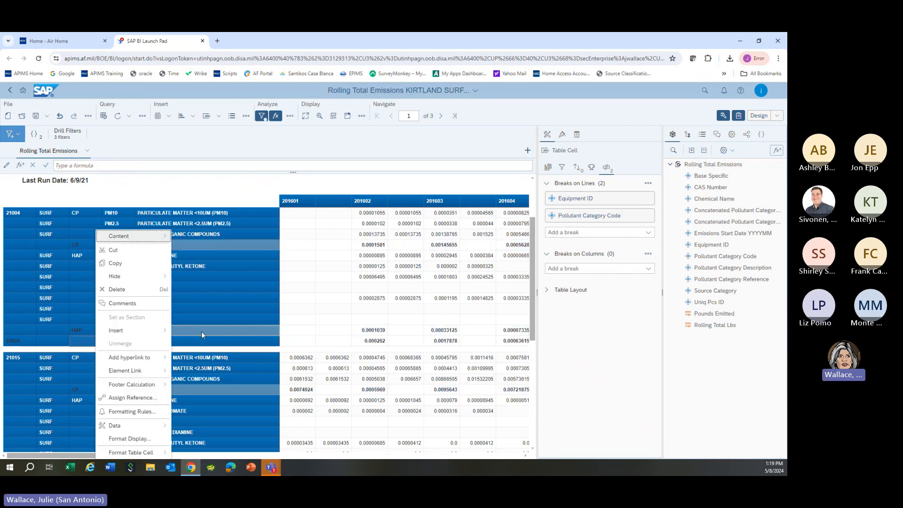
left_click(199, 331)
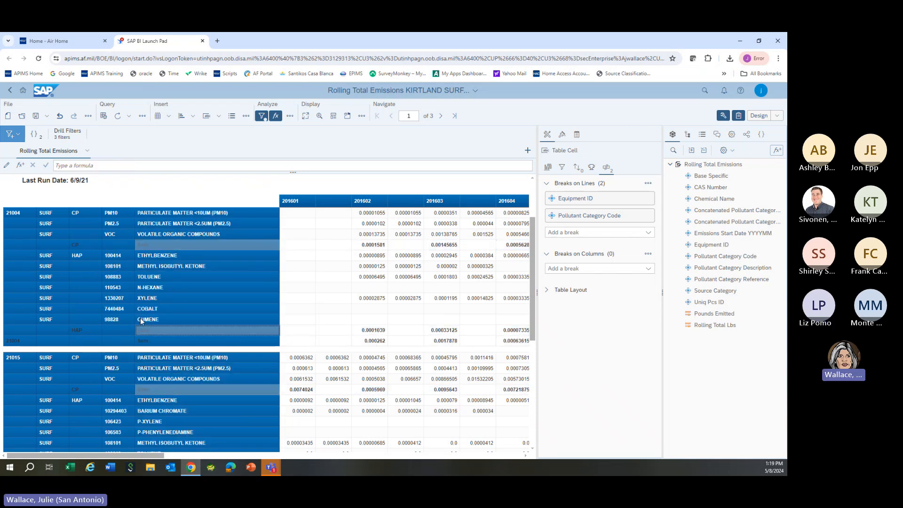
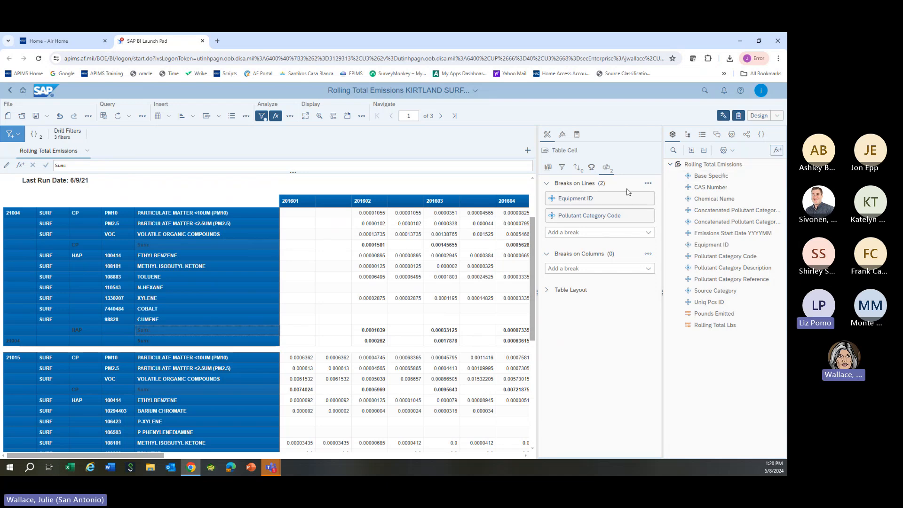
Step: Check the footer totals at the end of the table and save the report
scroll(248, 305, "down", 2)
scroll(249, 303, "down", 4)
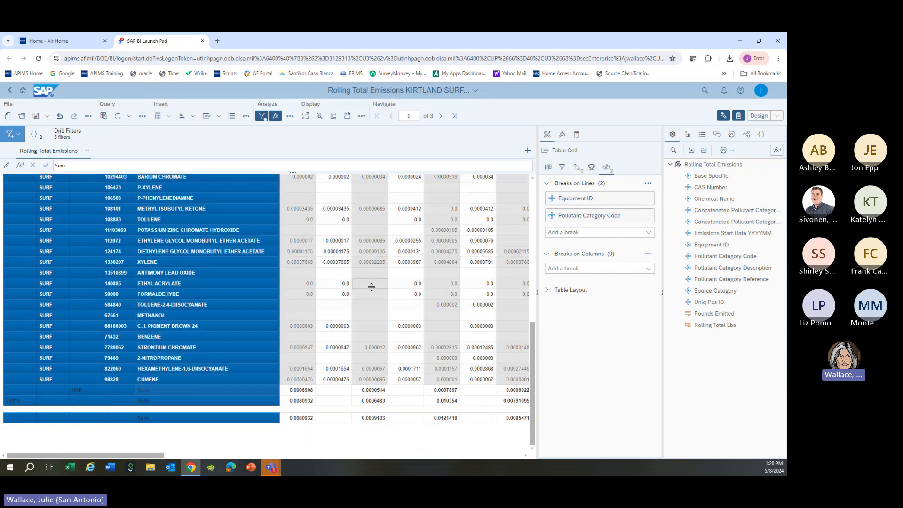
left_click(37, 118)
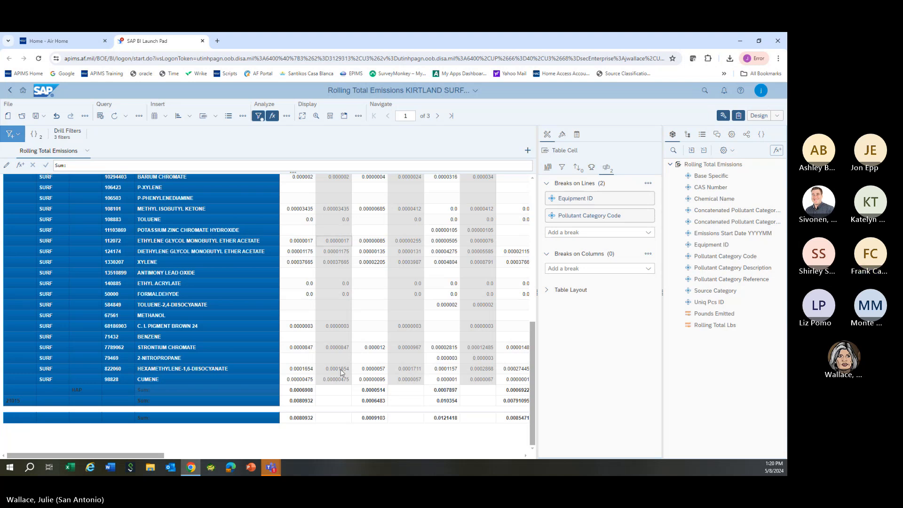
Step: Examine the equipment and pollutant category groups with their footers from the beginning of the table
scroll(147, 264, "up", 10)
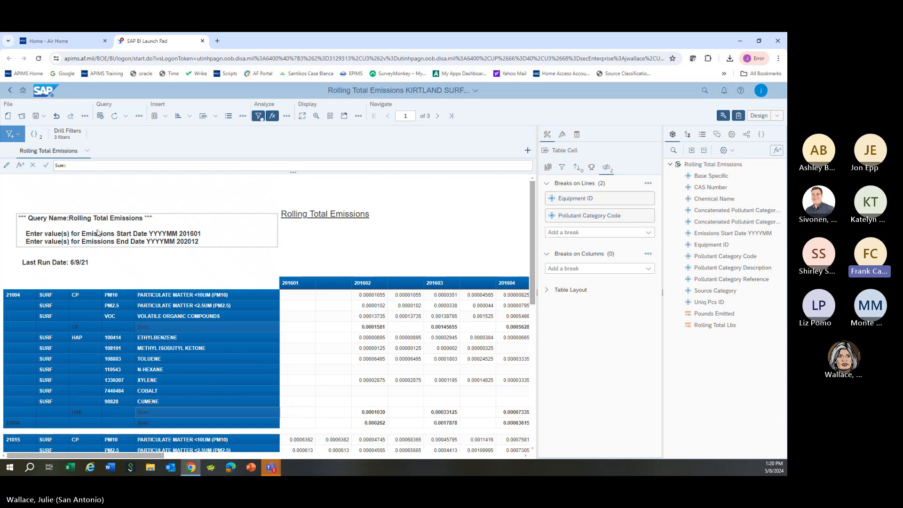
left_click(317, 307)
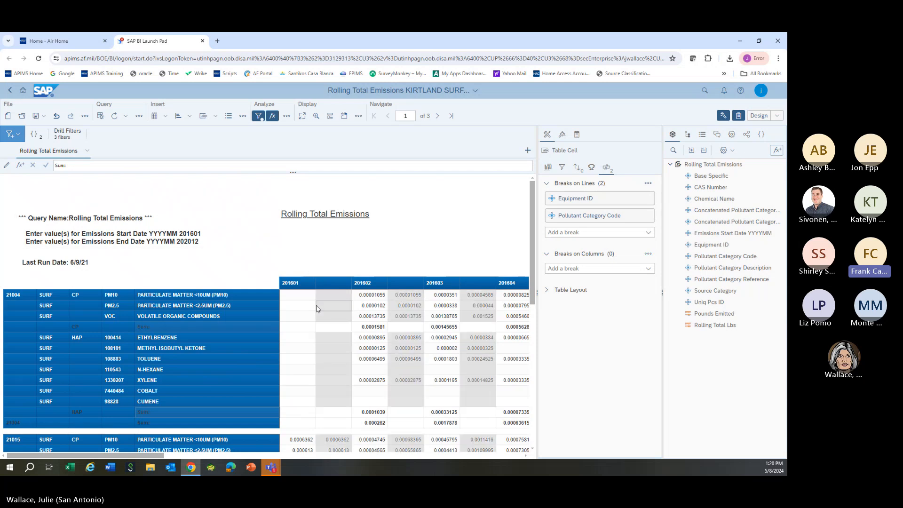
left_click(334, 315)
scroll(335, 317, "down", 1)
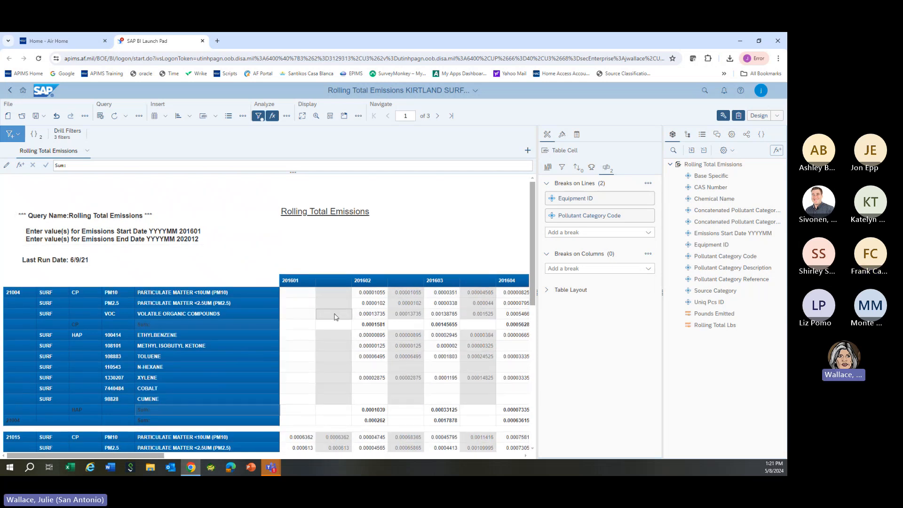
scroll(336, 317, "down", 5)
left_click(111, 193)
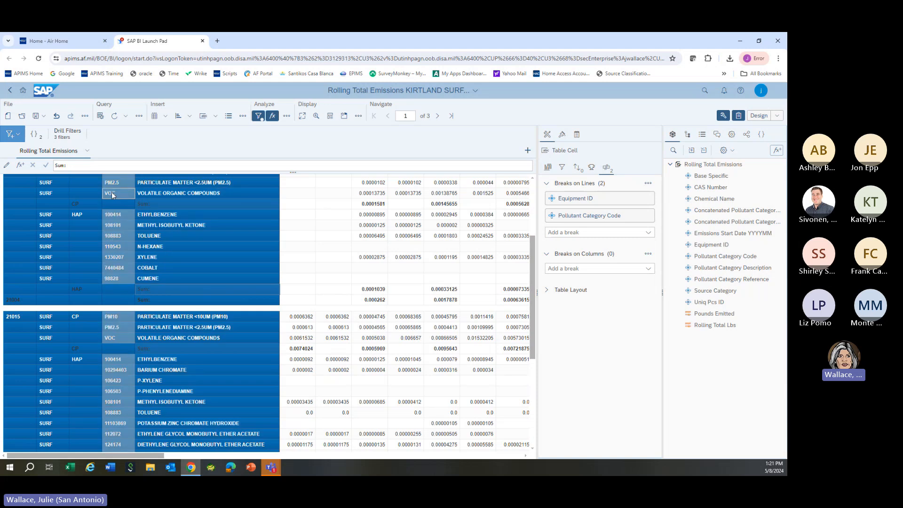
scroll(159, 244, "up", 6)
Step: Insert an empty header row below the Emissions Start Date headers of the rolling totals table
left_click(298, 285)
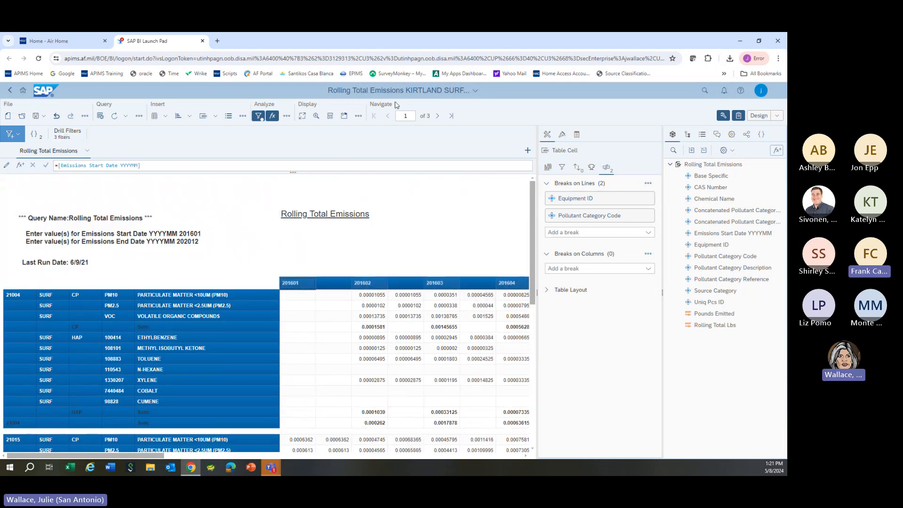
left_click(364, 318)
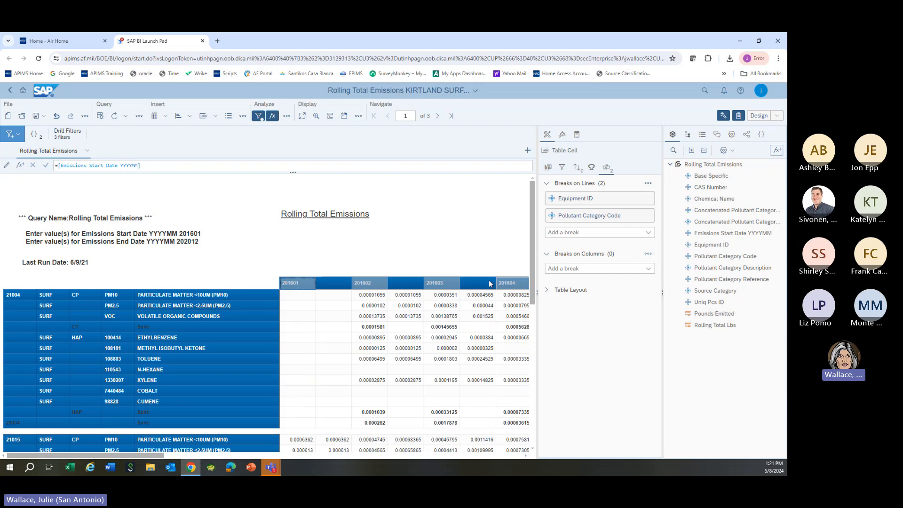
right_click(288, 287)
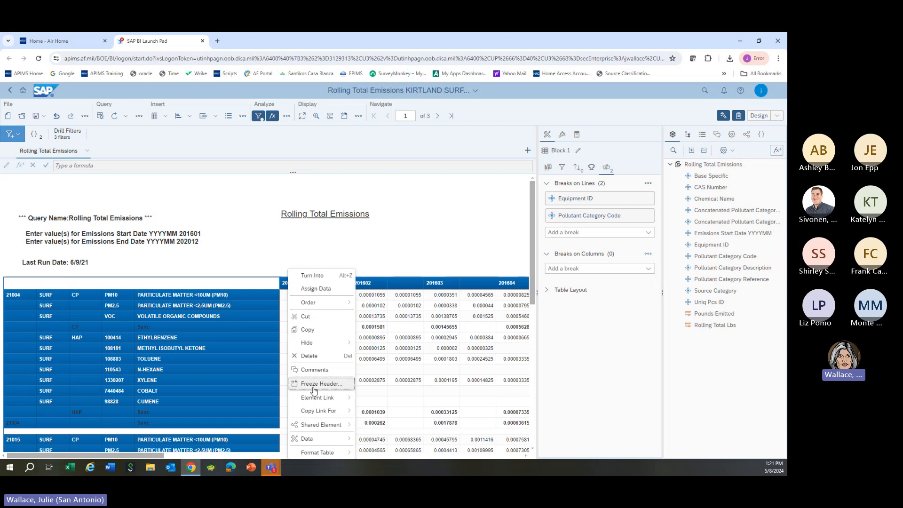
left_click(310, 356)
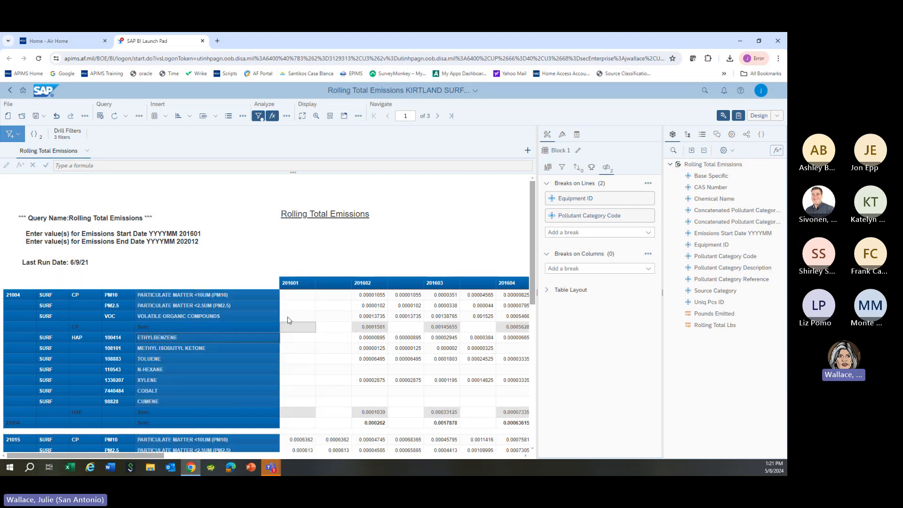
left_click(299, 292)
left_click(298, 286)
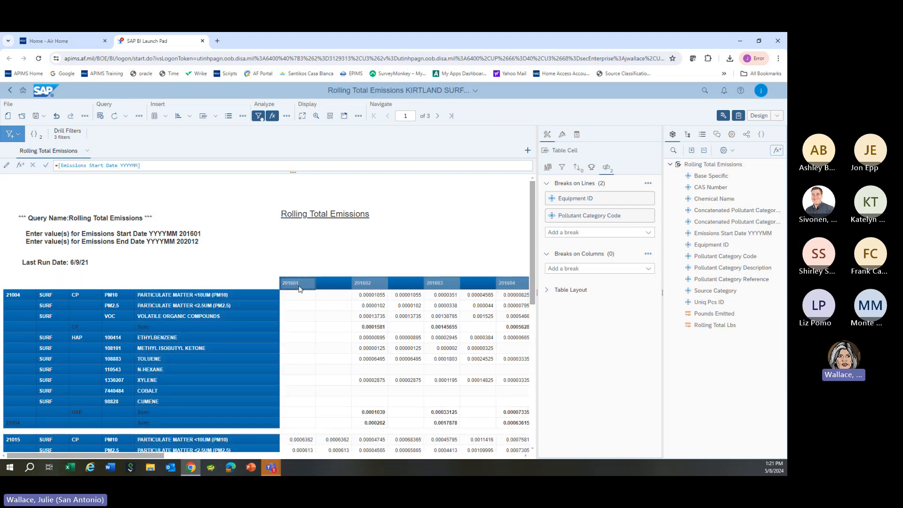
right_click(299, 289)
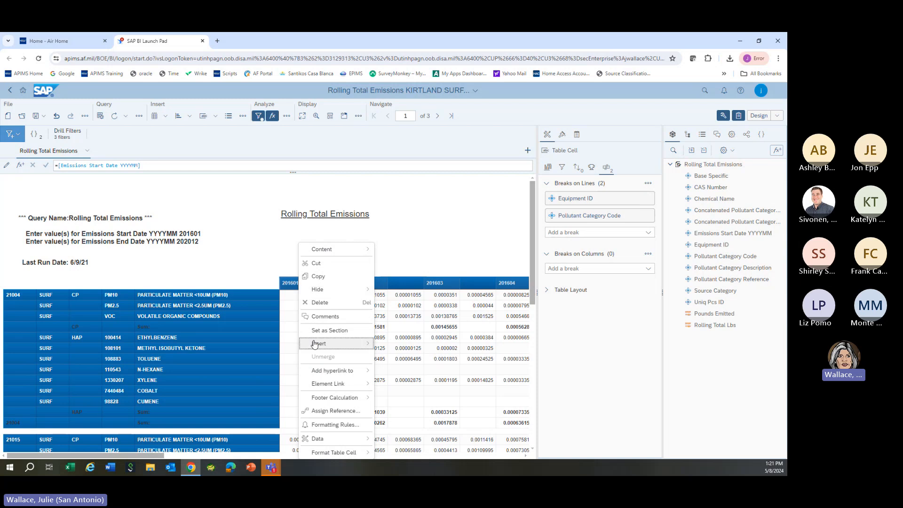
mouse_move(316, 345)
left_click(383, 359)
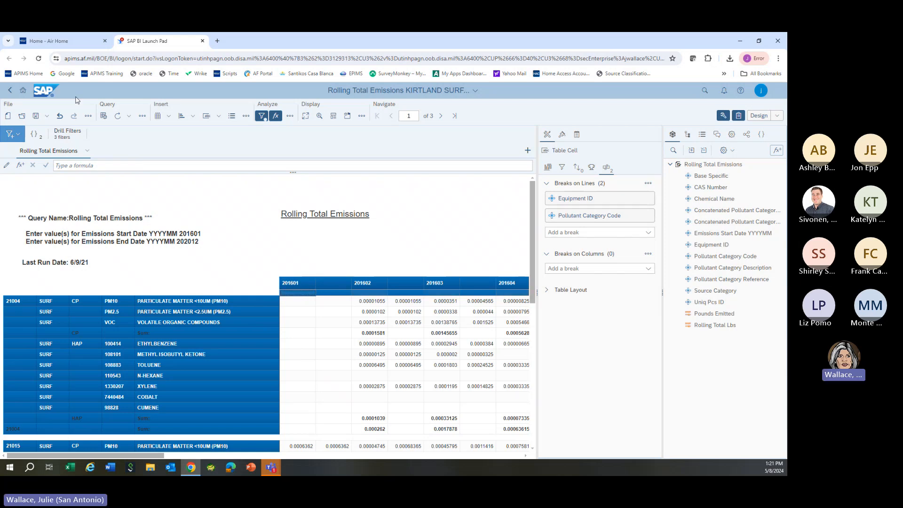
Step: Label the new header cells under the start dates "tons" and reselect them to check the entry
left_click(79, 167)
type("tons")
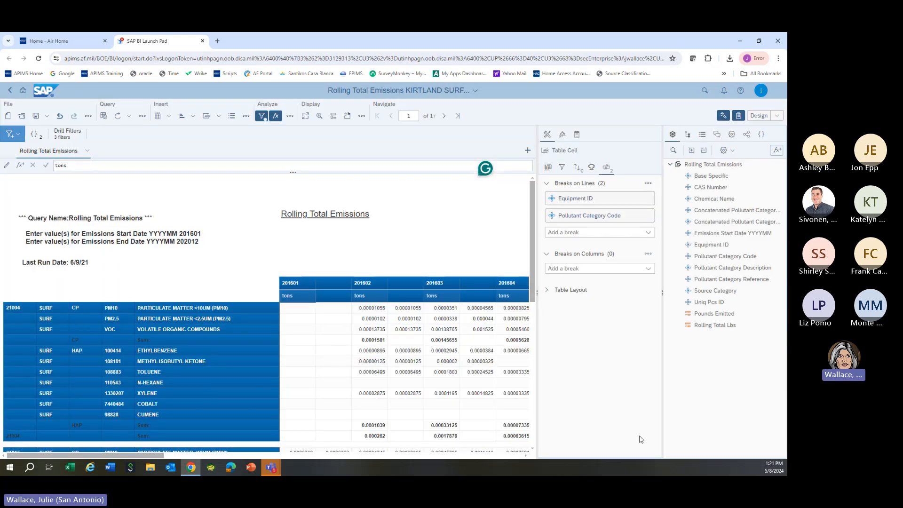
left_click(362, 371)
left_click(299, 297)
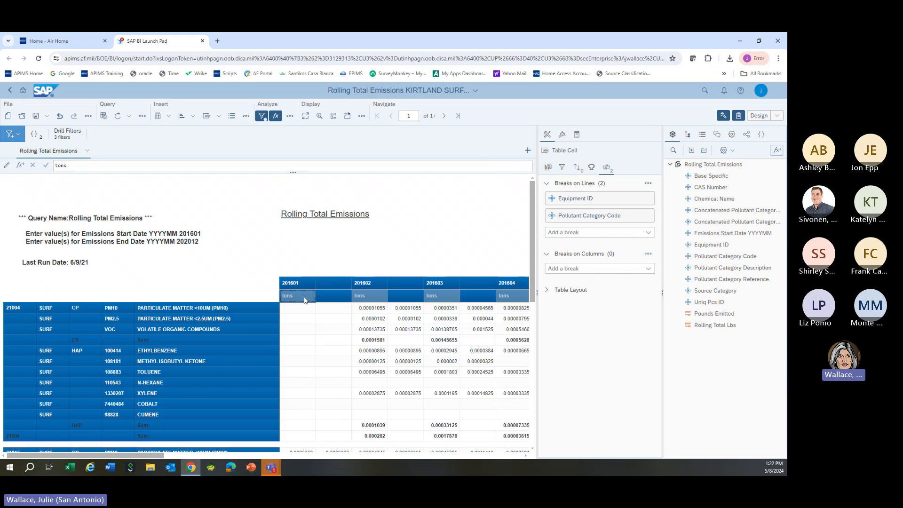
Step: Change the report title's formula to =ReportName()+" in tons" and validate it
left_click(318, 215)
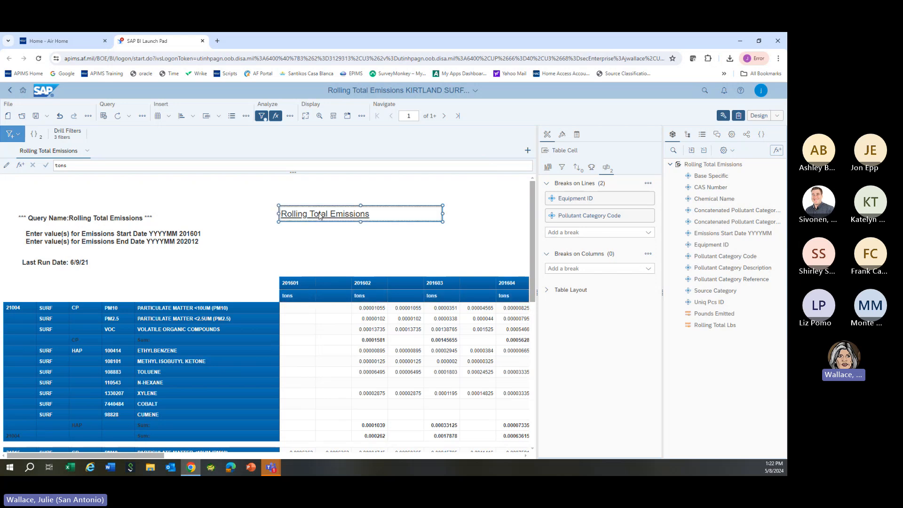
left_click(111, 166)
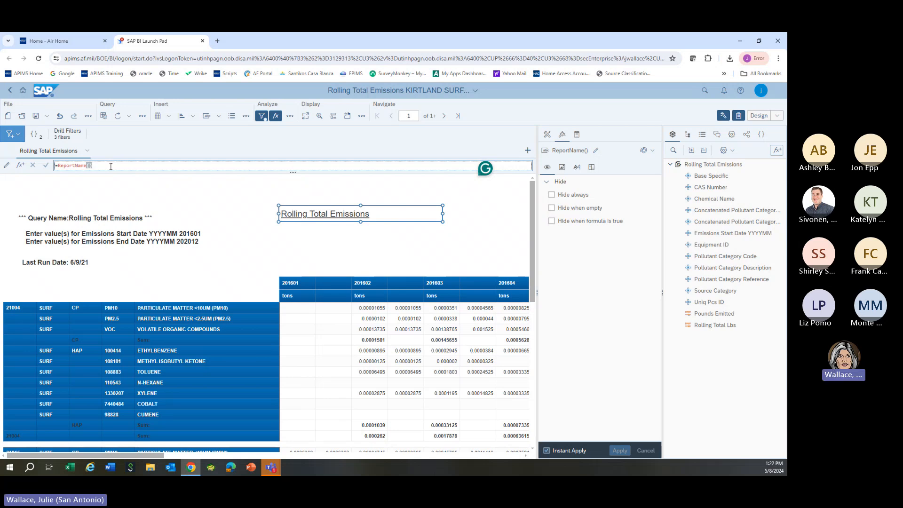
type("+\" in Tons\"")
left_click_drag(95, 166, 93, 166)
type("=")
key("BackSpace")
type("+")
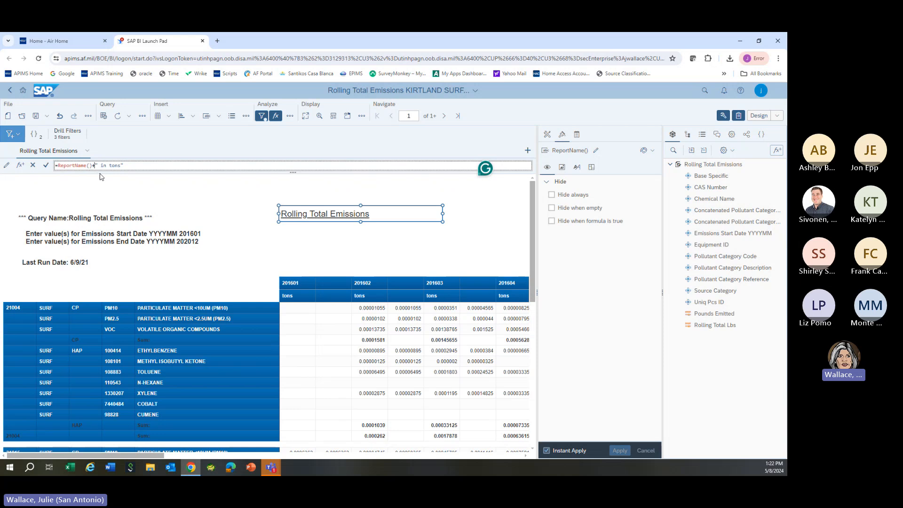
left_click(46, 166)
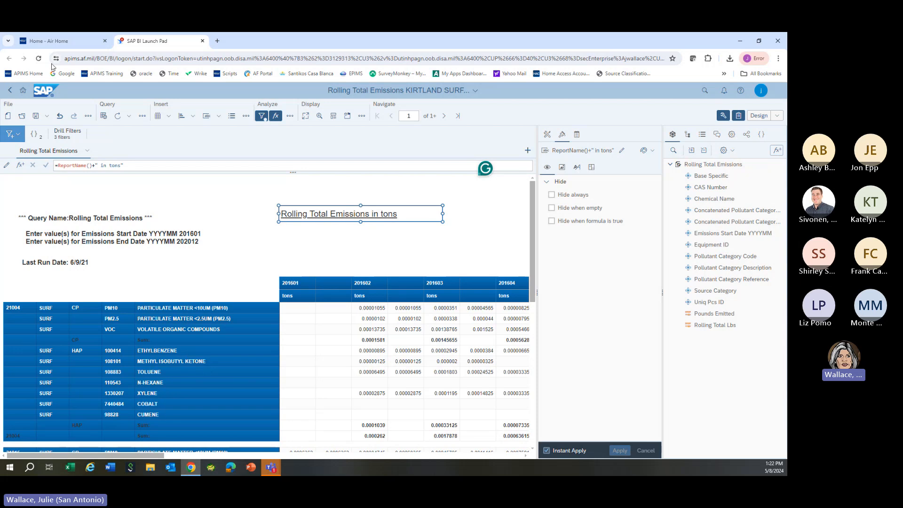
Step: Compare the build properties of the report title and the Pounds Emitted cells, ending with the table's data assignment
left_click(548, 134)
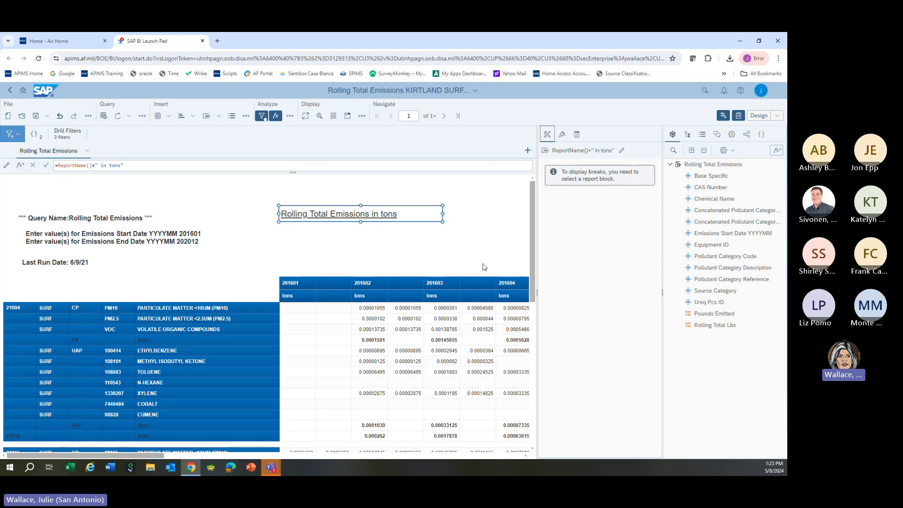
left_click(303, 309)
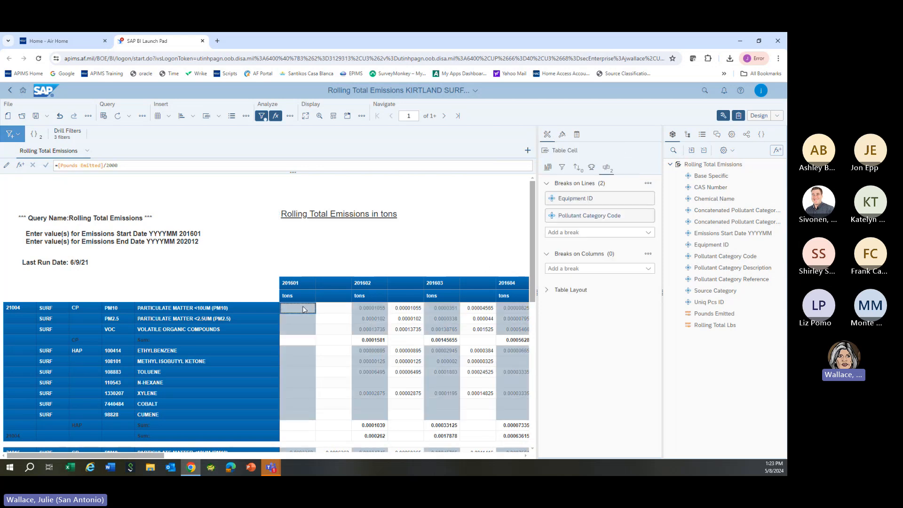
left_click(292, 215)
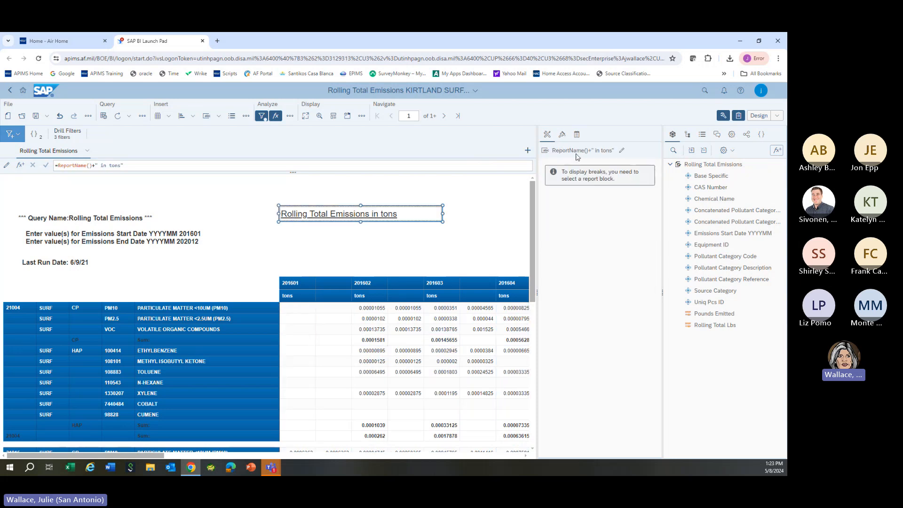
left_click(288, 318)
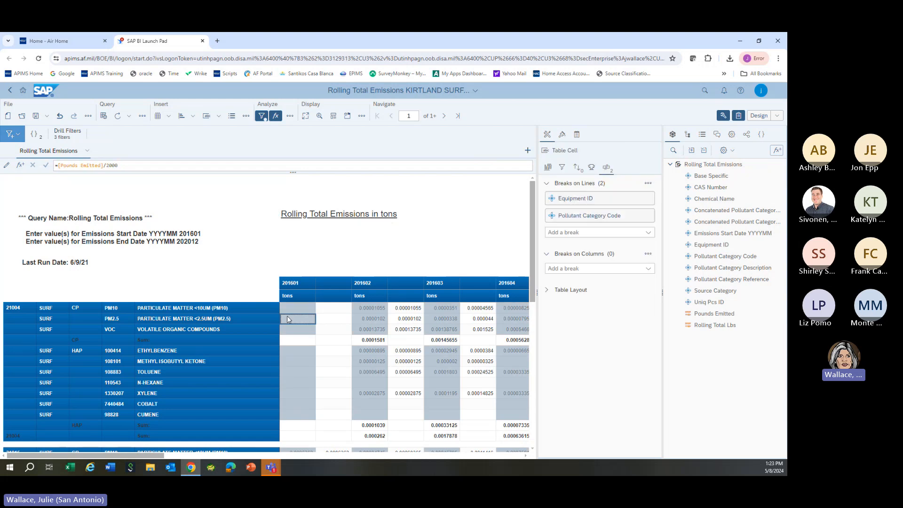
left_click(548, 167)
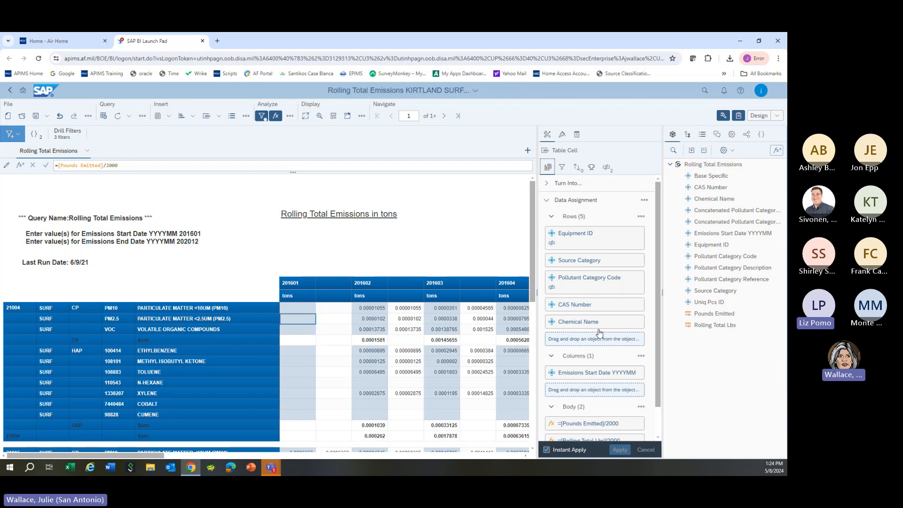
Step: Open the Rolling Total Emissions KIRTLAND CHEM document from Kirtland AFB's Monthly Reports folder
left_click(21, 116)
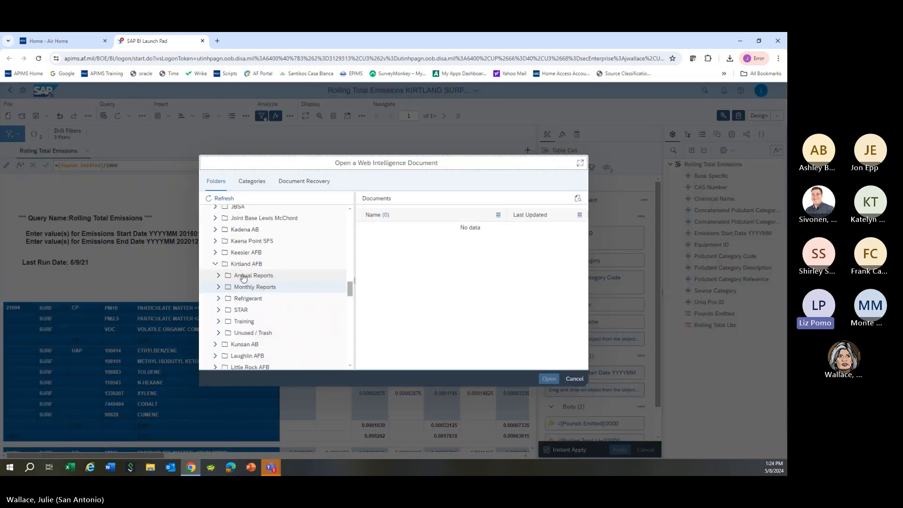
left_click(250, 290)
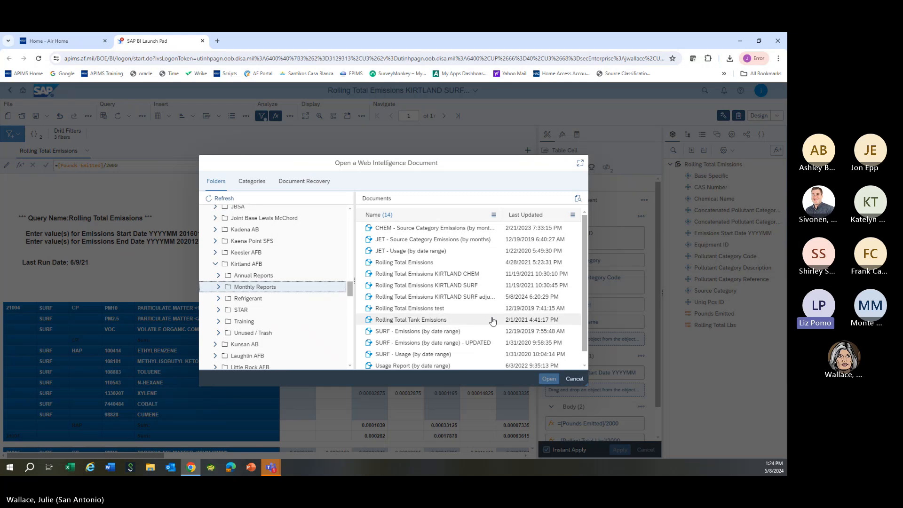
scroll(493, 321, "down", 1)
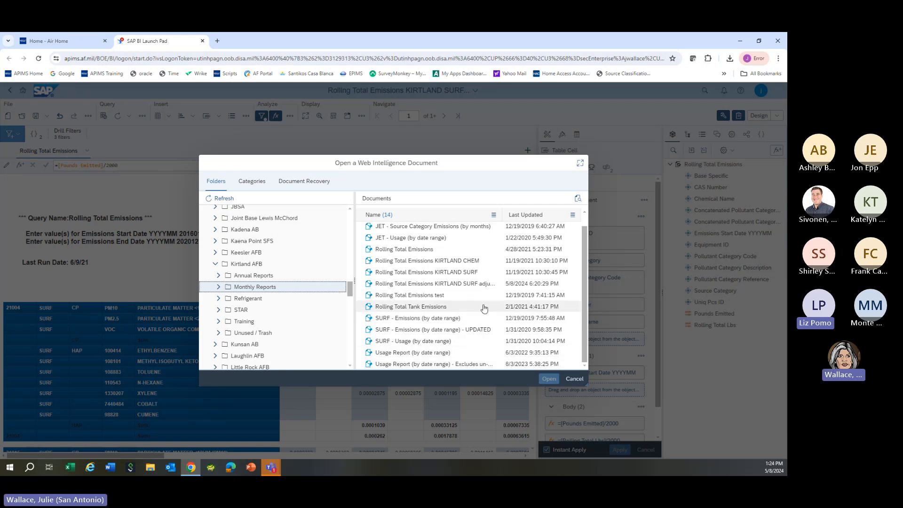
left_click(469, 260)
left_click(549, 378)
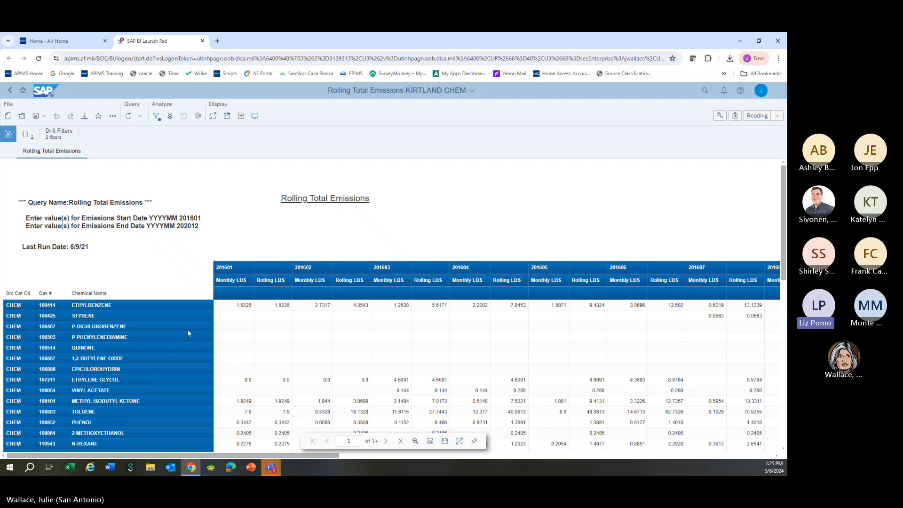
Step: Look through the chemical rows of the CHEM report from beginning to end
scroll(163, 379, "down", 3)
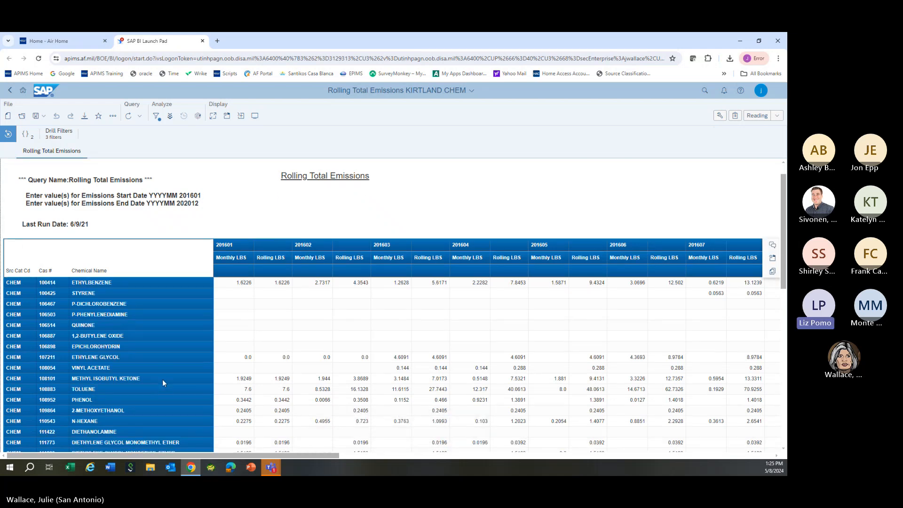
scroll(162, 380, "down", 3)
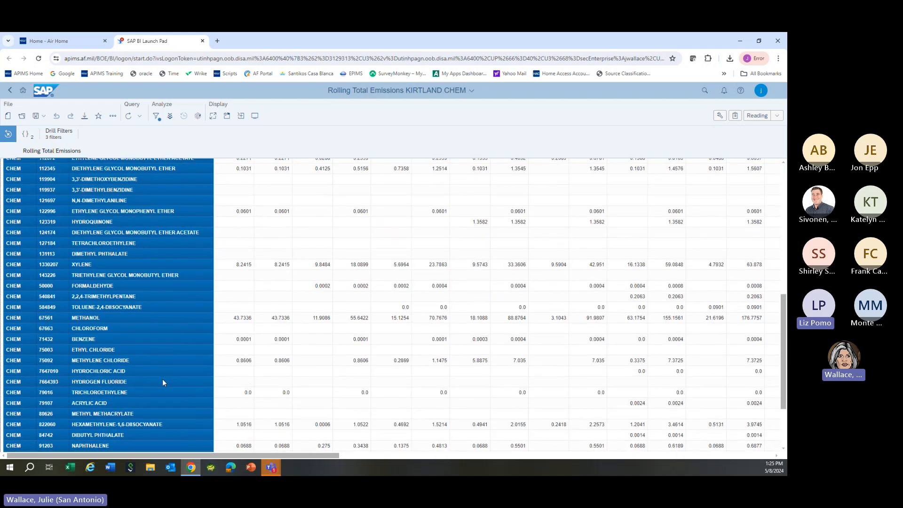
scroll(162, 381, "down", 2)
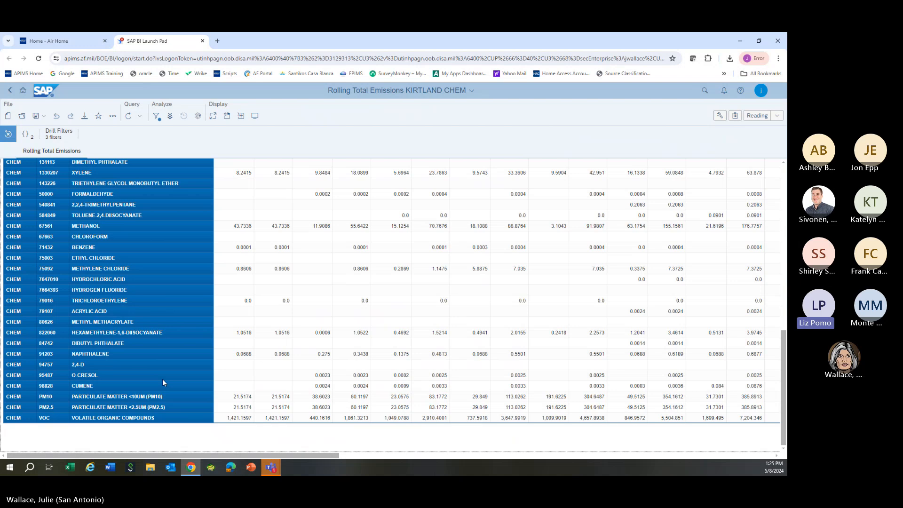
scroll(162, 379, "up", 8)
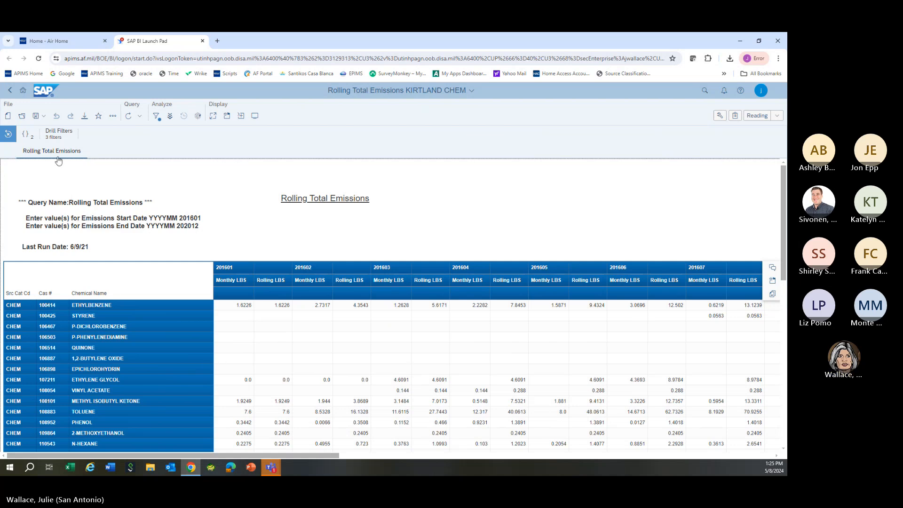
Step: Switch the CHEM report to Design mode and check which documents are currently open
left_click(777, 116)
left_click(753, 145)
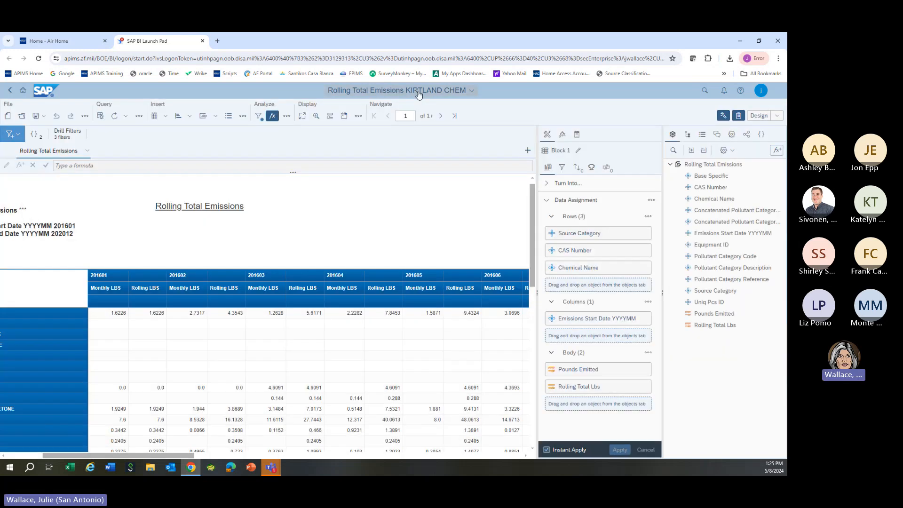
left_click(399, 90)
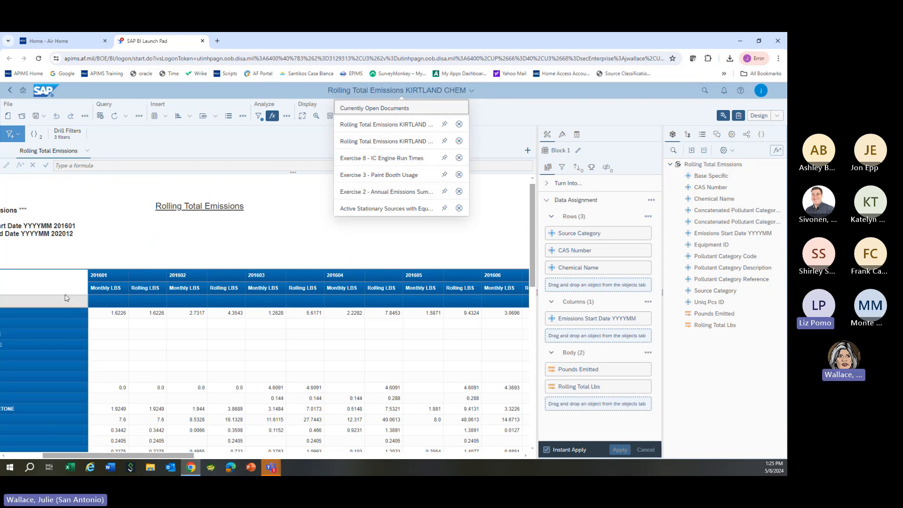
left_click(66, 288)
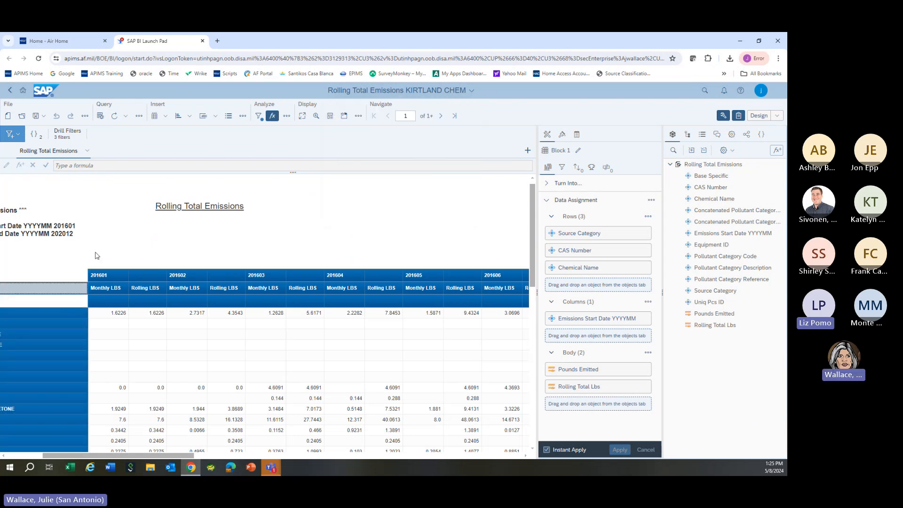
left_click(222, 247)
Step: Open the CHEM report's query and review its filters from Source Category to the HAP pollutant category, plus the query's management options
left_click(101, 116)
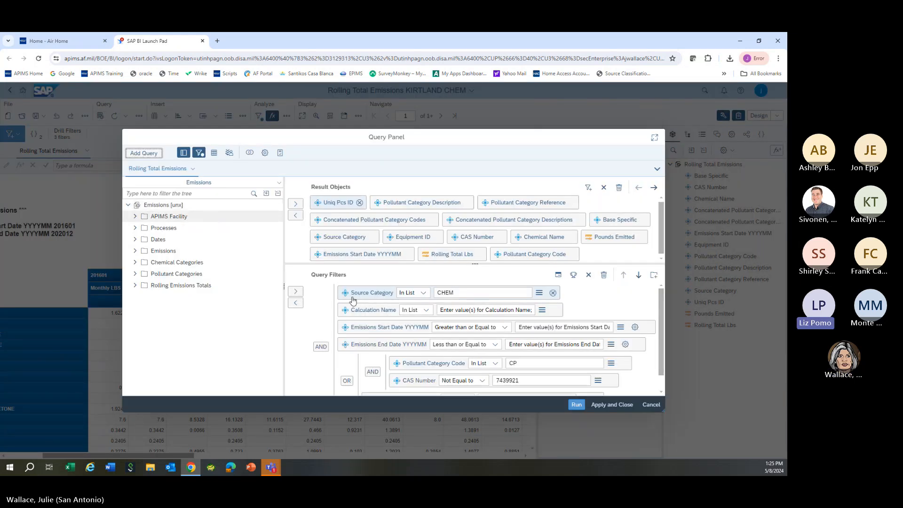
scroll(345, 327, "down", 1)
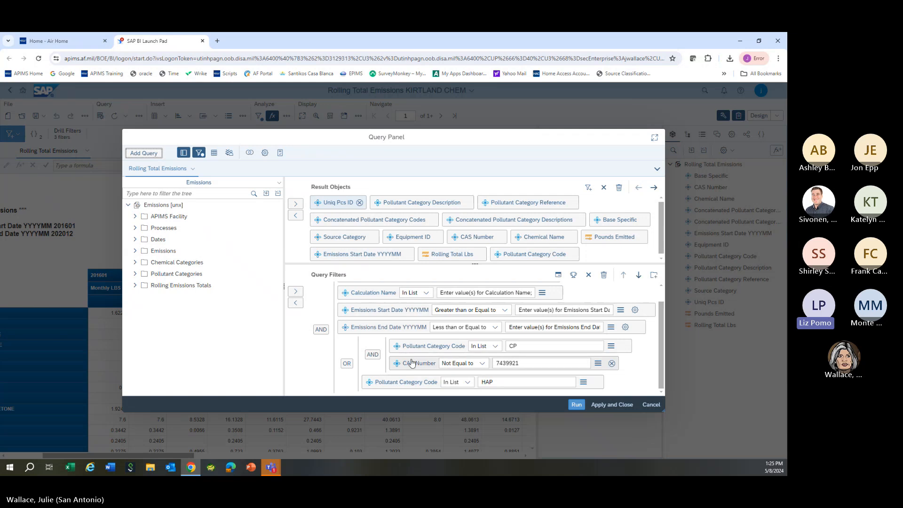
scroll(396, 364, "up", 1)
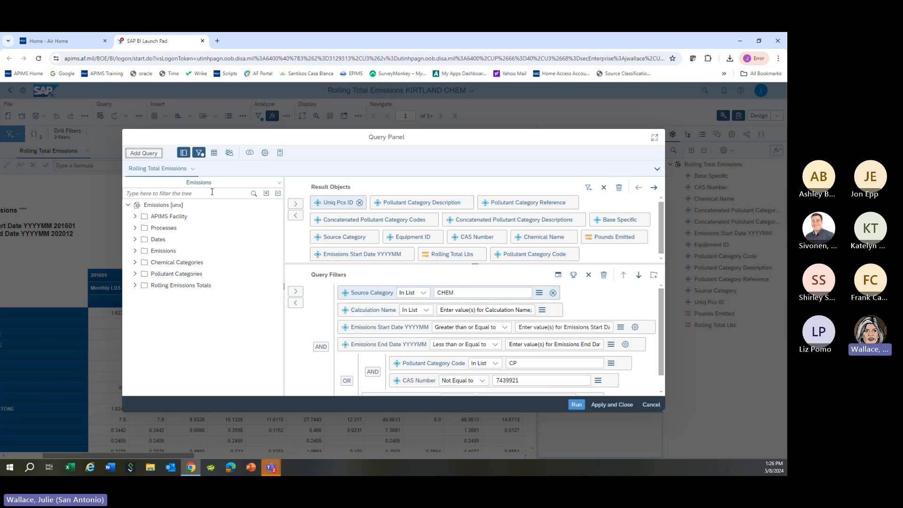
left_click(193, 169)
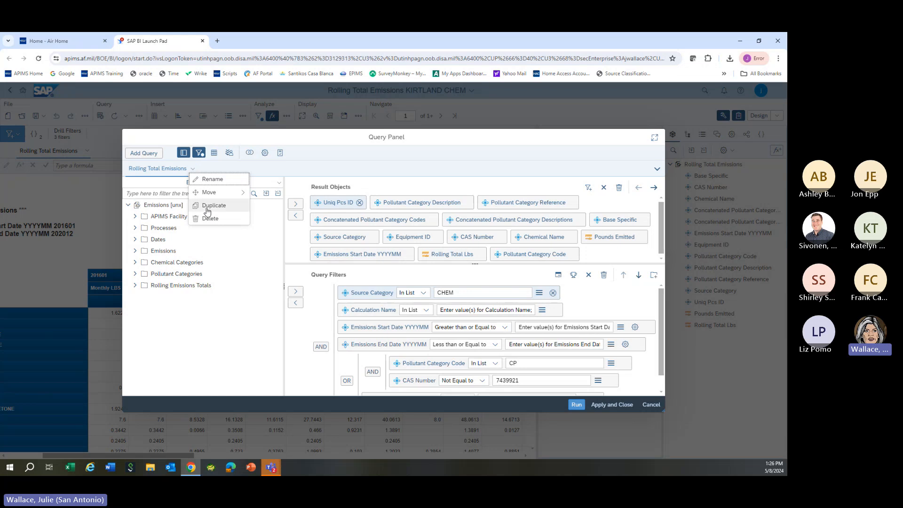
Step: Set the Source Category query filter to CHEM;SURF and run the query for emissions dates 201601 through 202012
left_click(475, 292)
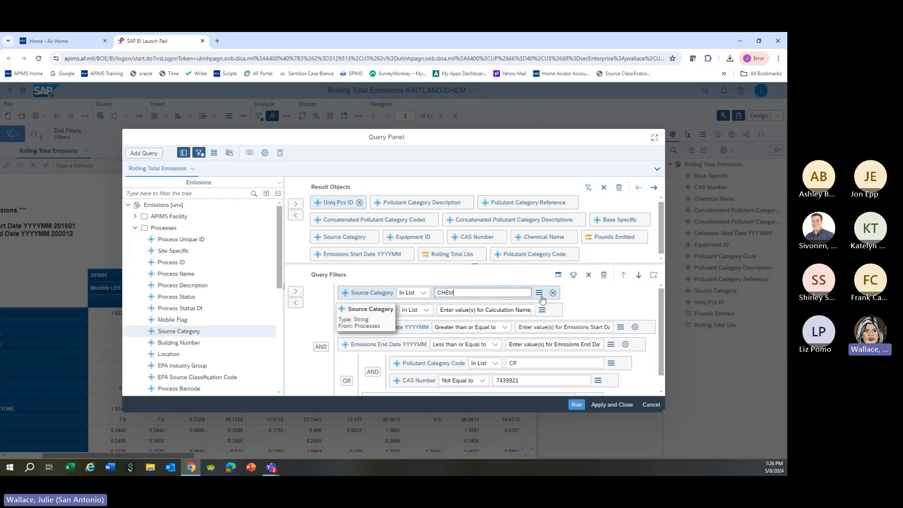
left_click(539, 293)
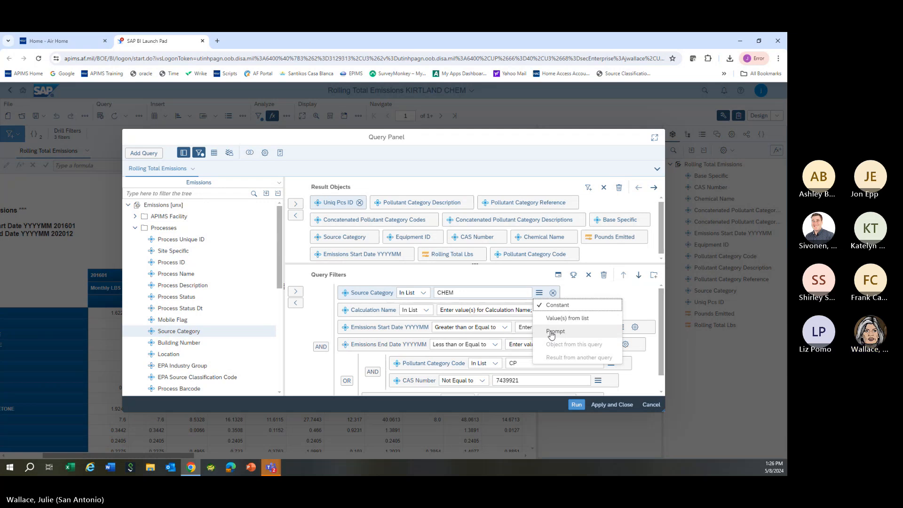
left_click(514, 289)
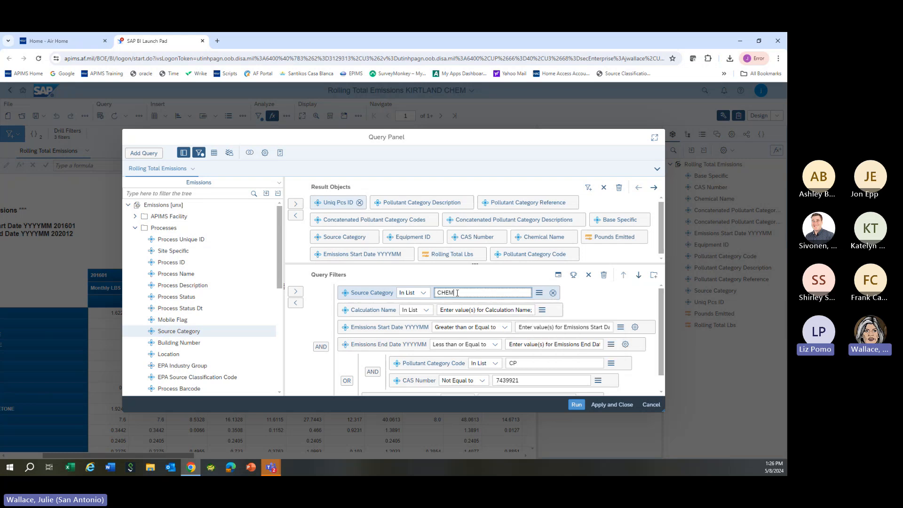
type(";")
key("BackSpace")
key("BackSpace")
type("SURF")
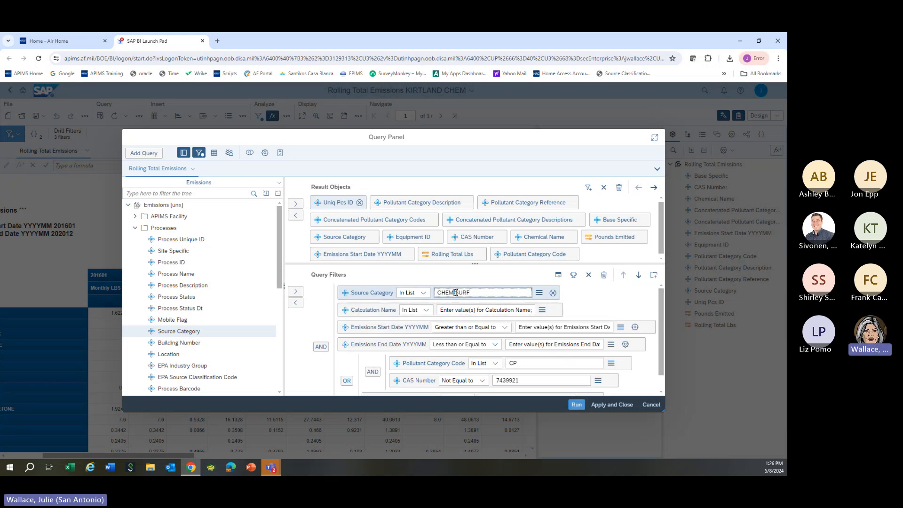
left_click(576, 404)
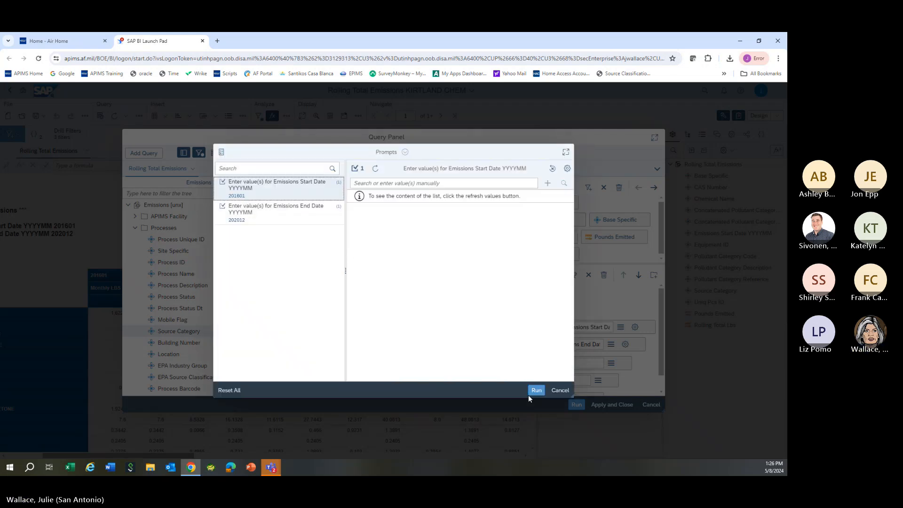
left_click(537, 390)
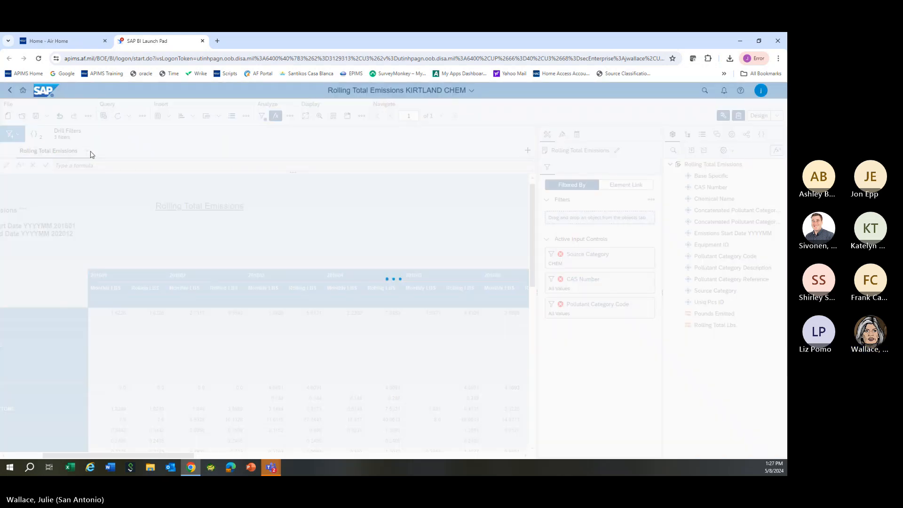
Step: Duplicate the Rolling Total Emissions report within the document and return to the original report
left_click(87, 151)
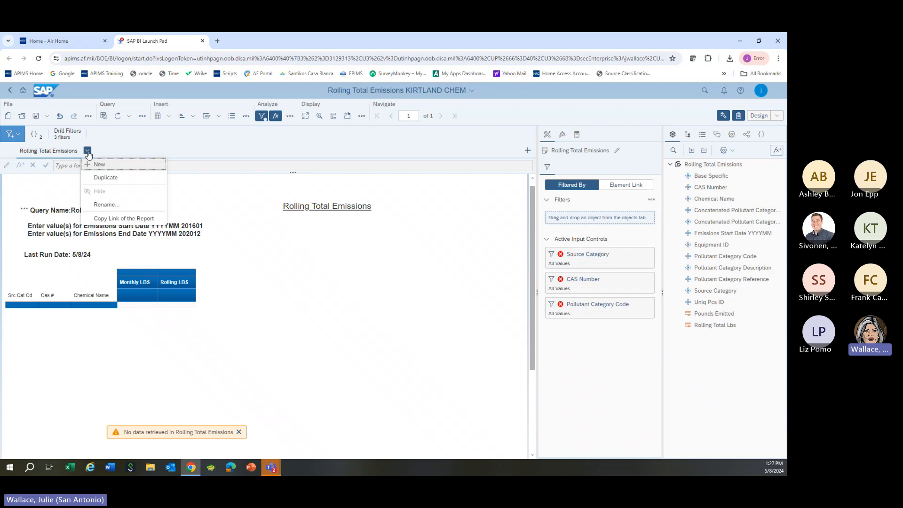
left_click(105, 177)
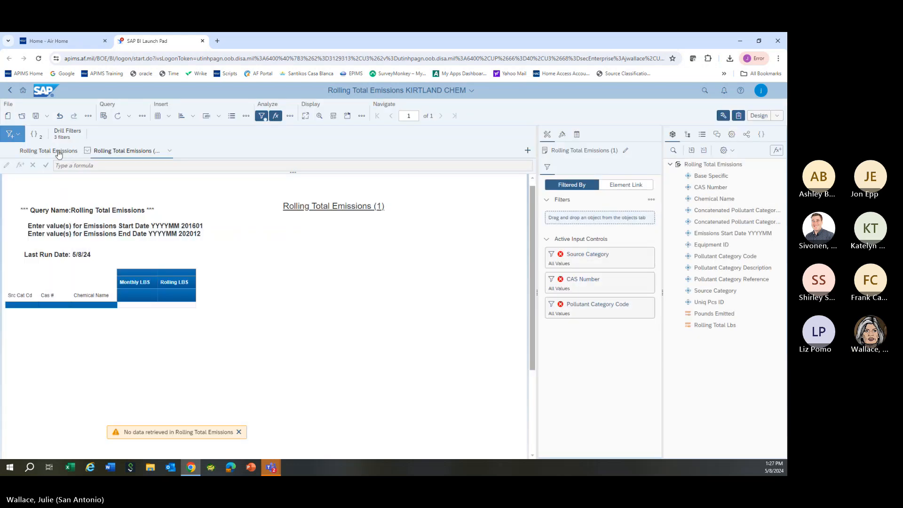
left_click(58, 152)
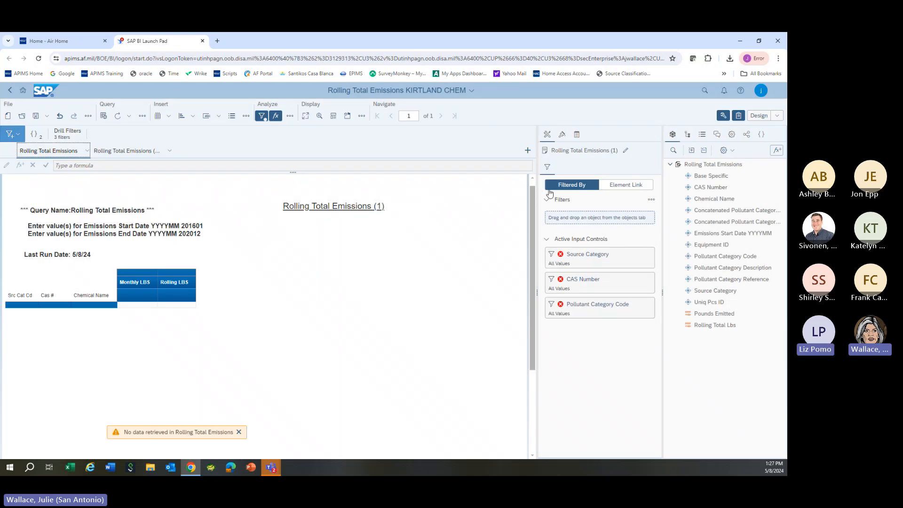
Step: Try to filter the original report's Pounds Emitted cell by Source Category, and check the Source Category drill filter's values
left_click(548, 136)
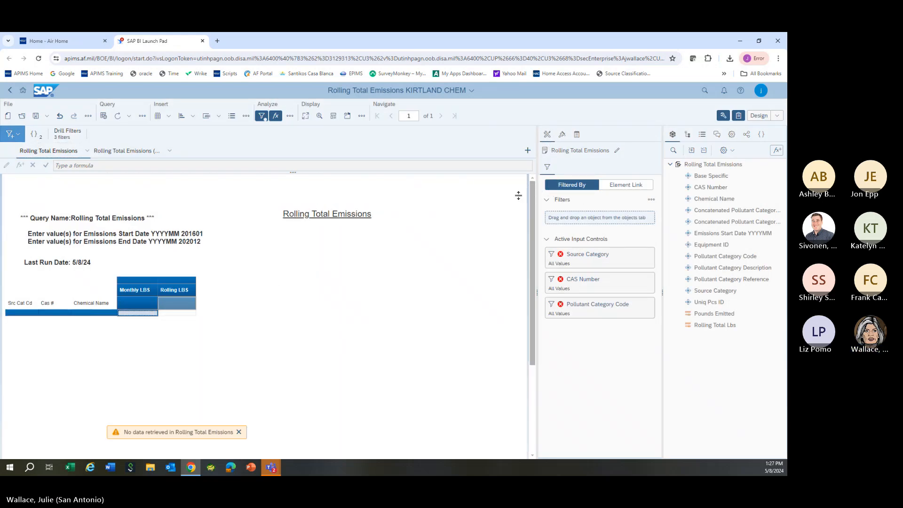
left_click(138, 313)
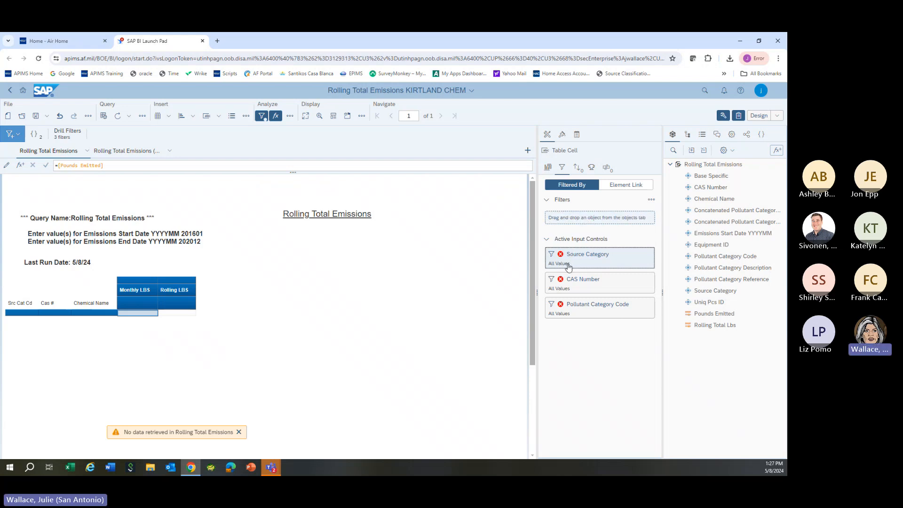
left_click_drag(727, 291, 574, 219)
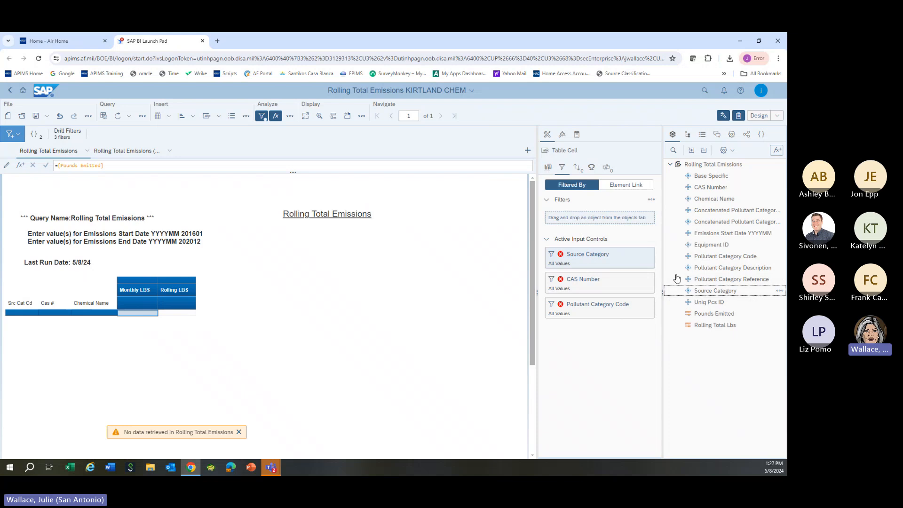
left_click_drag(689, 291, 562, 220)
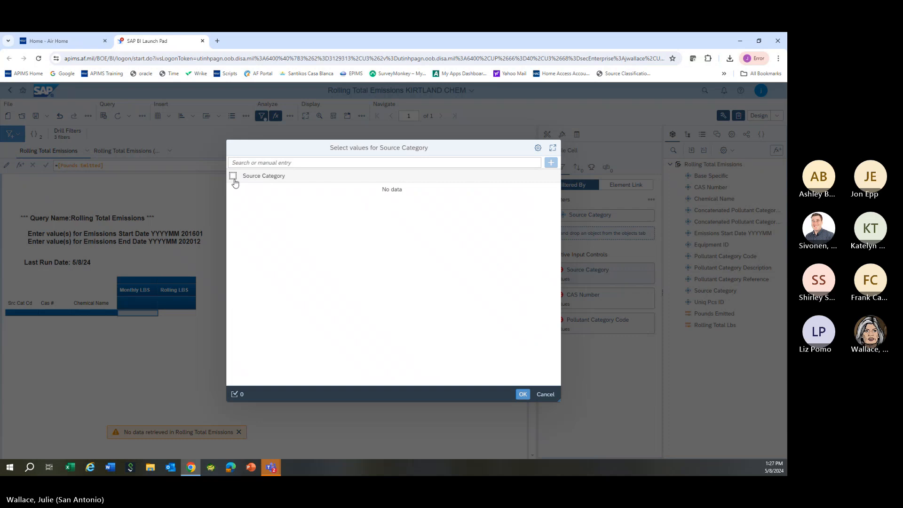
left_click(545, 394)
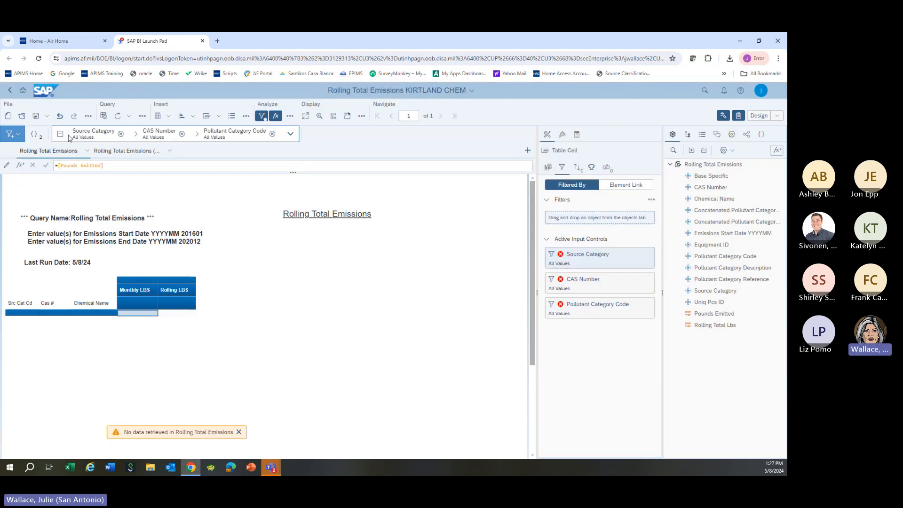
left_click(99, 134)
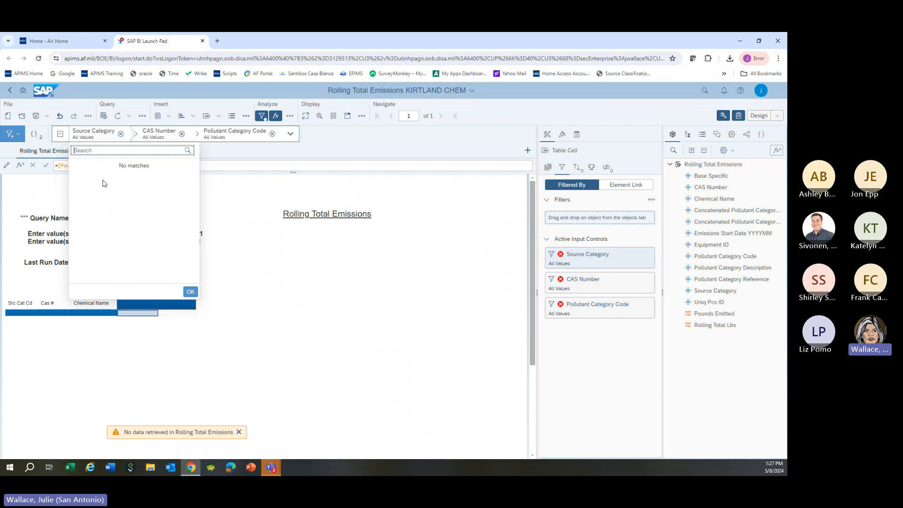
left_click(125, 351)
Step: Try to add Source Category as a filter on the duplicated Rolling Total Emissions report
left_click(110, 151)
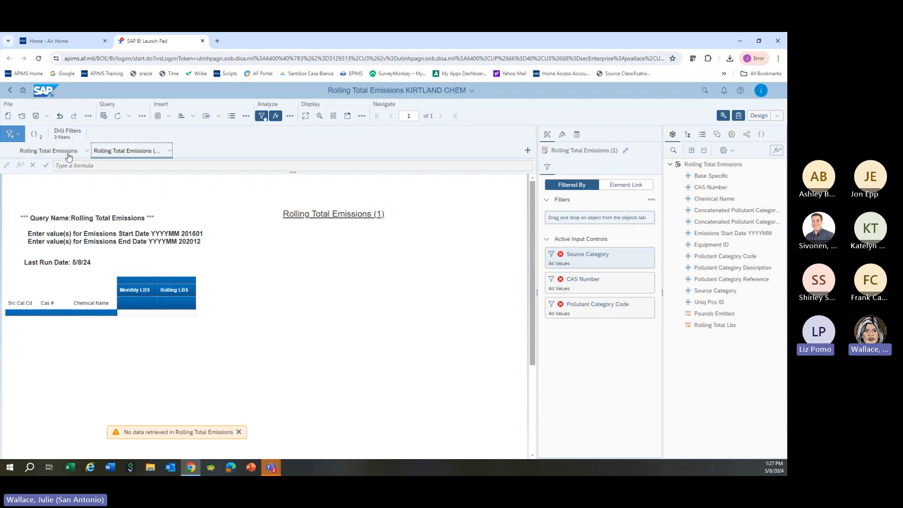
left_click(572, 220)
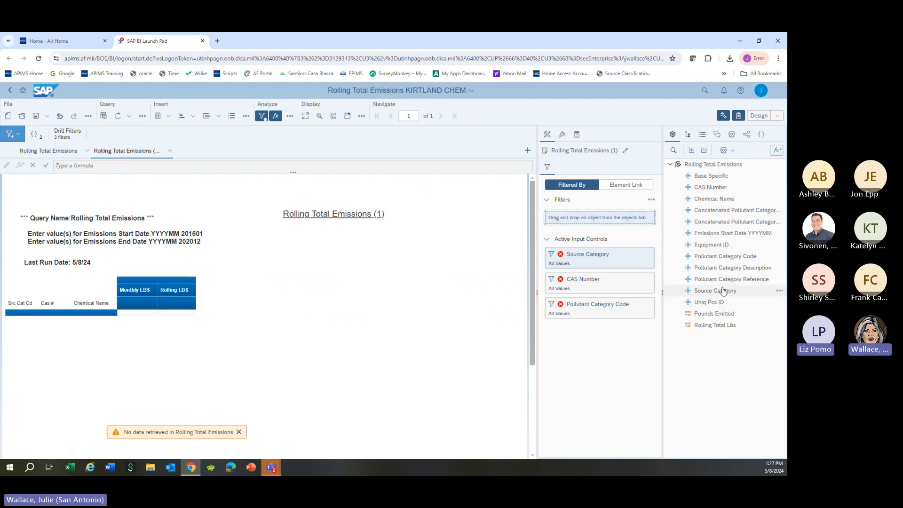
left_click_drag(717, 291, 132, 298)
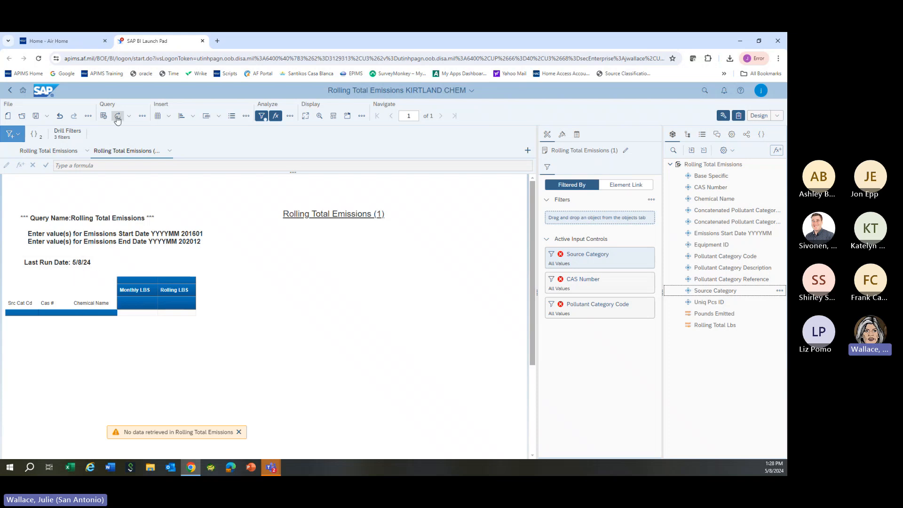
Step: Reopen the query, enlarge its window to review the complete set of query filters, and close it without running
left_click(104, 117)
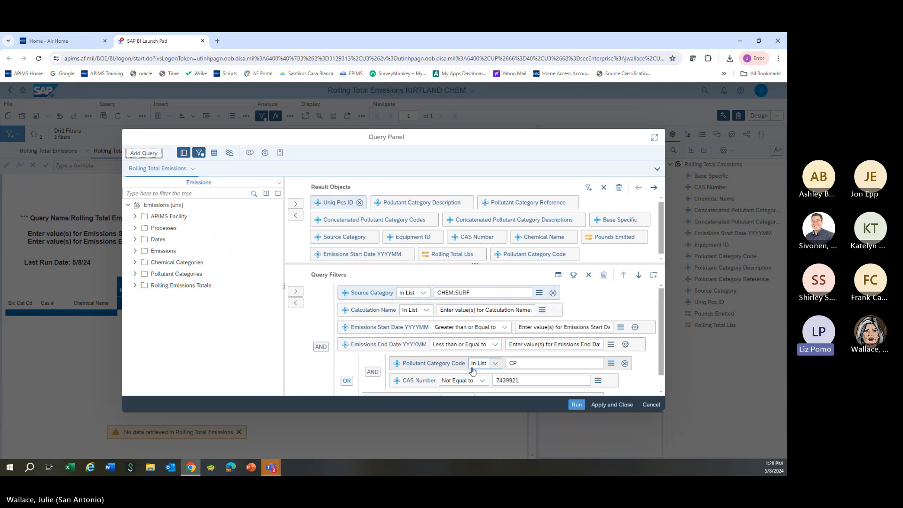
left_click_drag(660, 367, 702, 450)
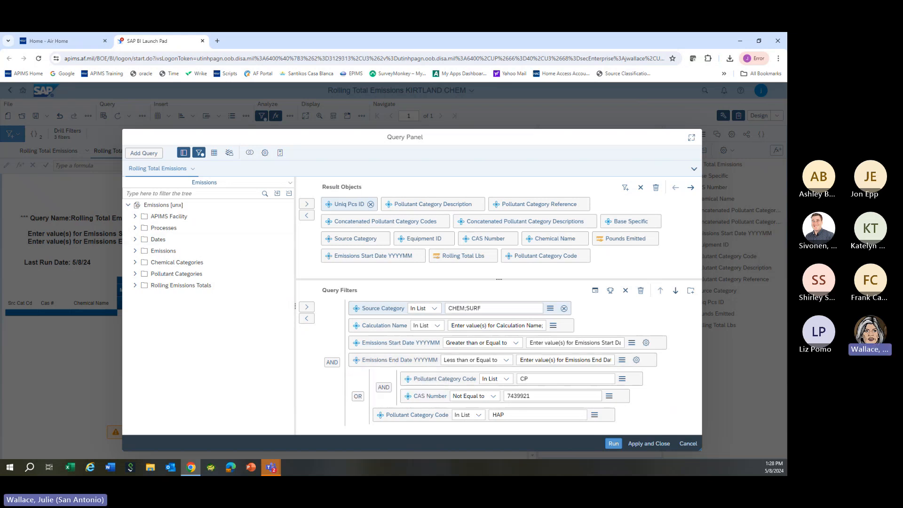
left_click(693, 448)
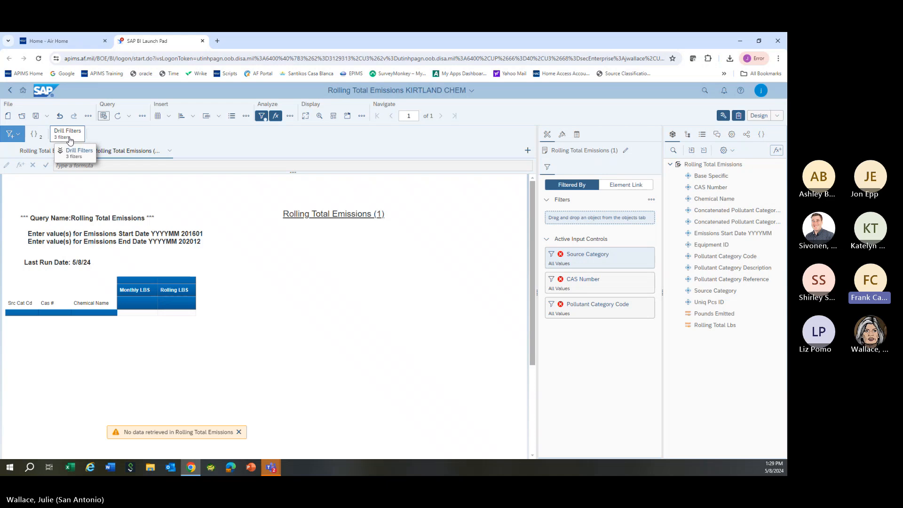
Step: Switch to APIMS and open the Chemicals materials list, authenticating with the offered certificate
left_click(53, 42)
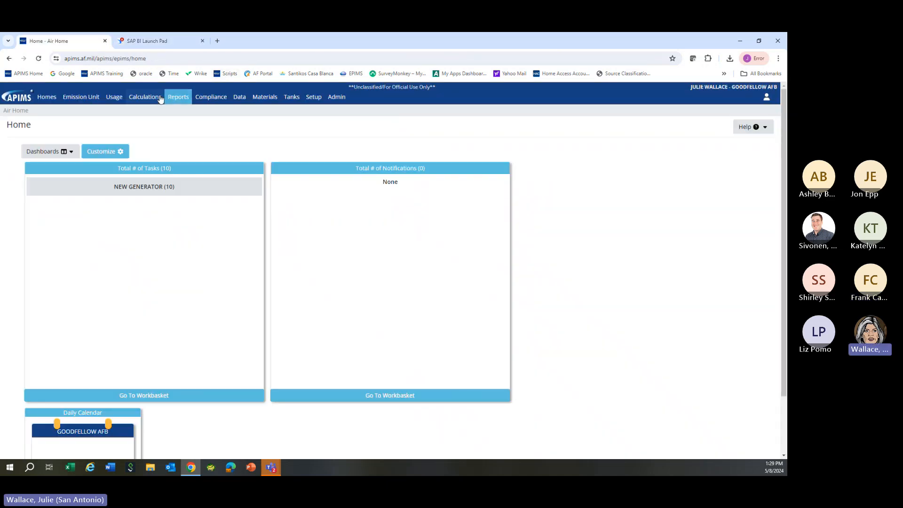
left_click(264, 97)
left_click(266, 127)
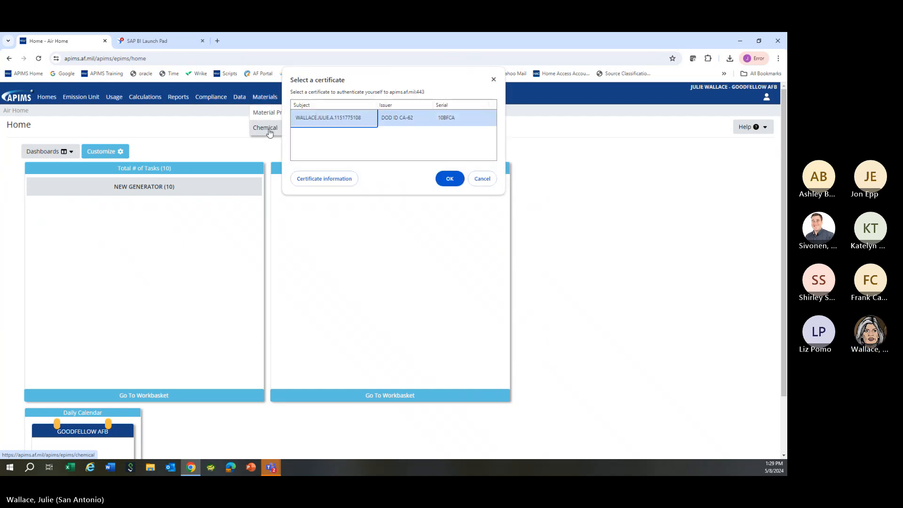
left_click(447, 180)
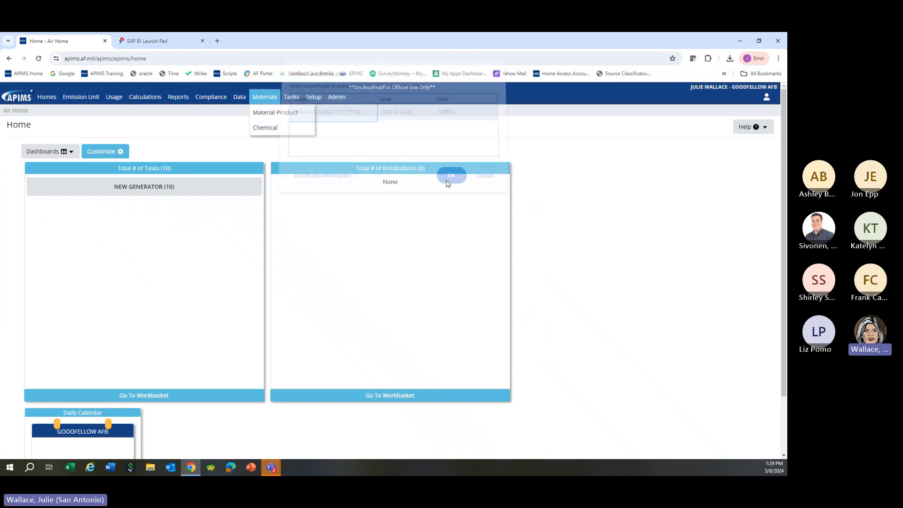
left_click(267, 130)
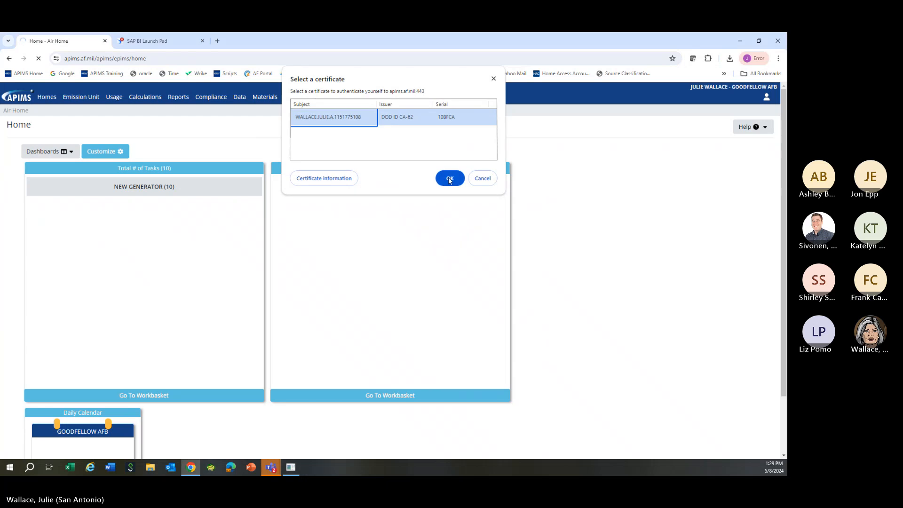
left_click(449, 179)
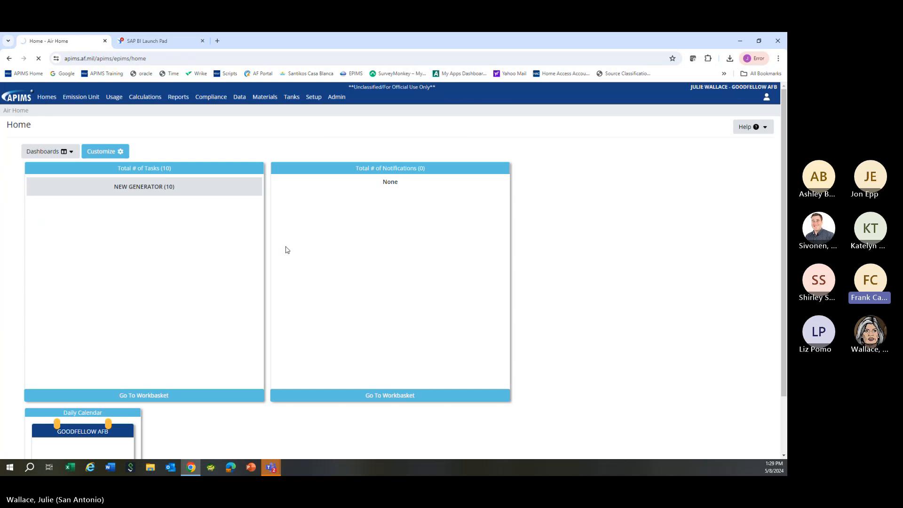
left_click(116, 250)
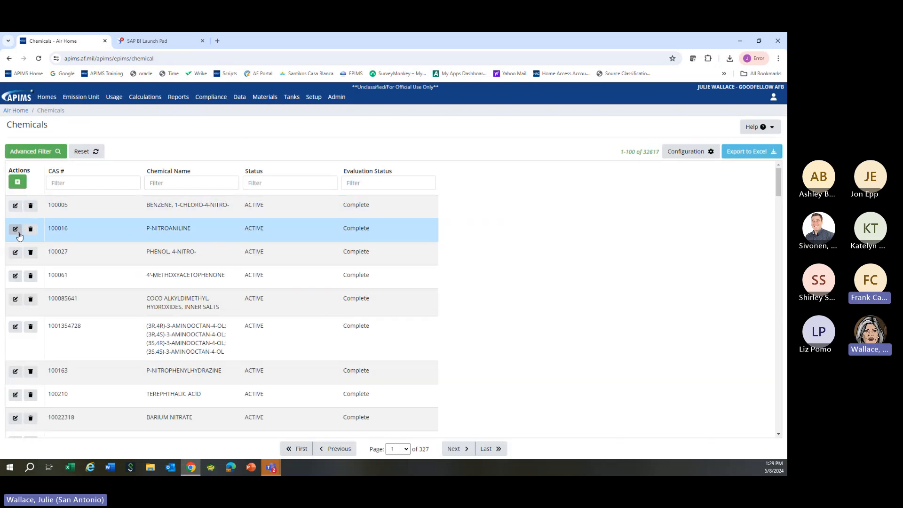
Step: Start a new pollutant category for 4'-METHOXYACETOPHENONE and look through the available pollutant category codes
left_click(15, 278)
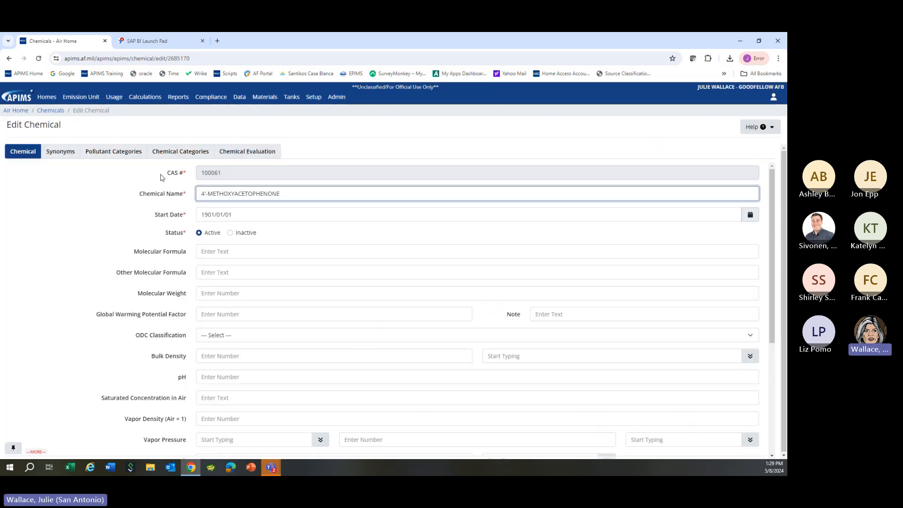
left_click(113, 151)
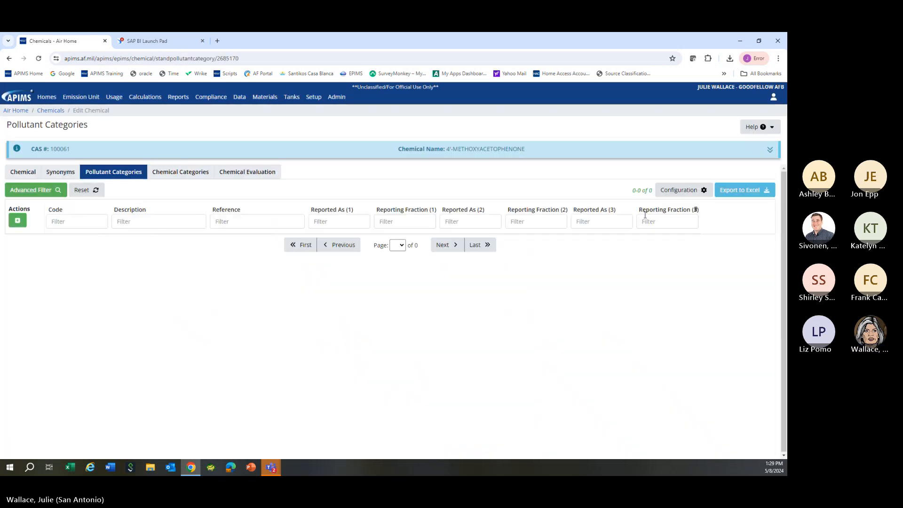
left_click(18, 220)
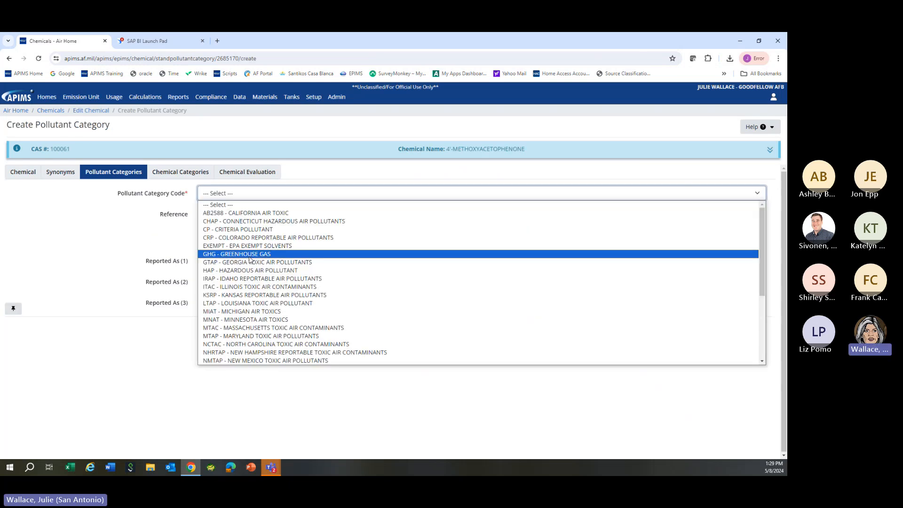
scroll(252, 277, "down", 3)
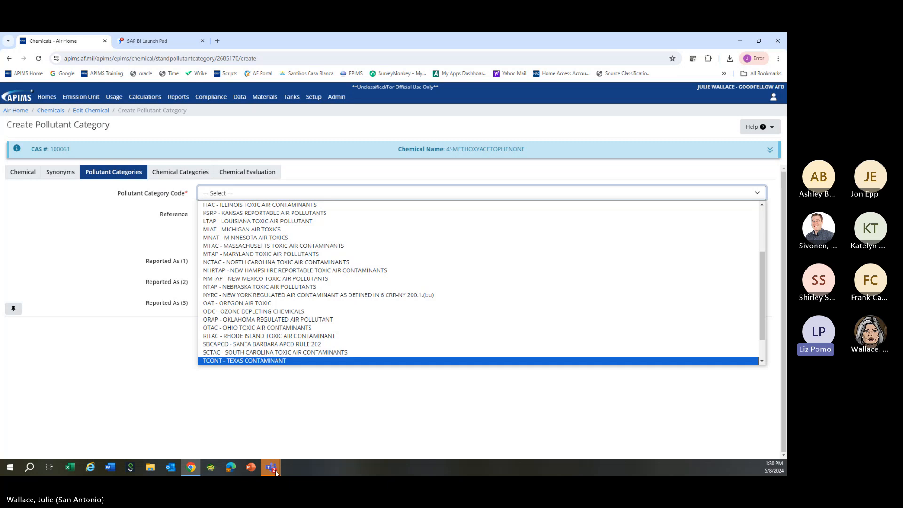
Step: Switch to the Microsoft Teams calendar window and move it off the shared screen
mouse_move(277, 472)
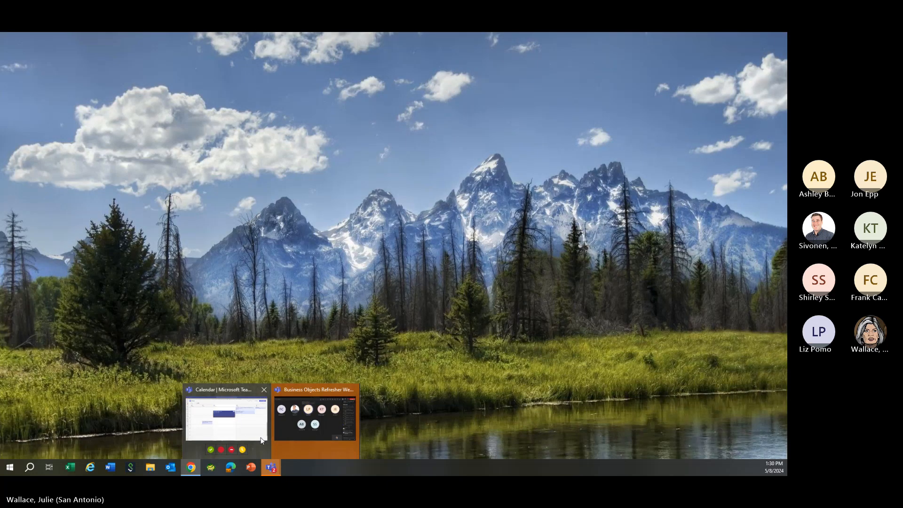
left_click(262, 440)
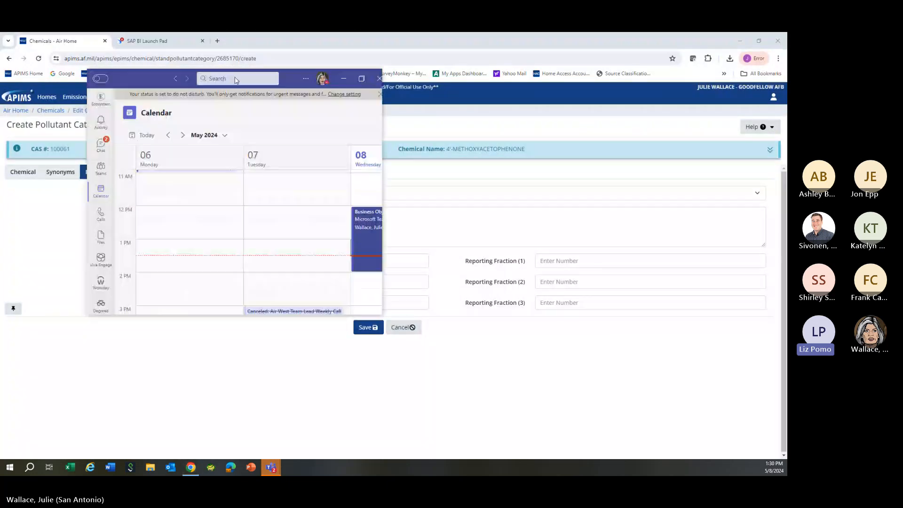
left_click_drag(236, 80, 0, 94)
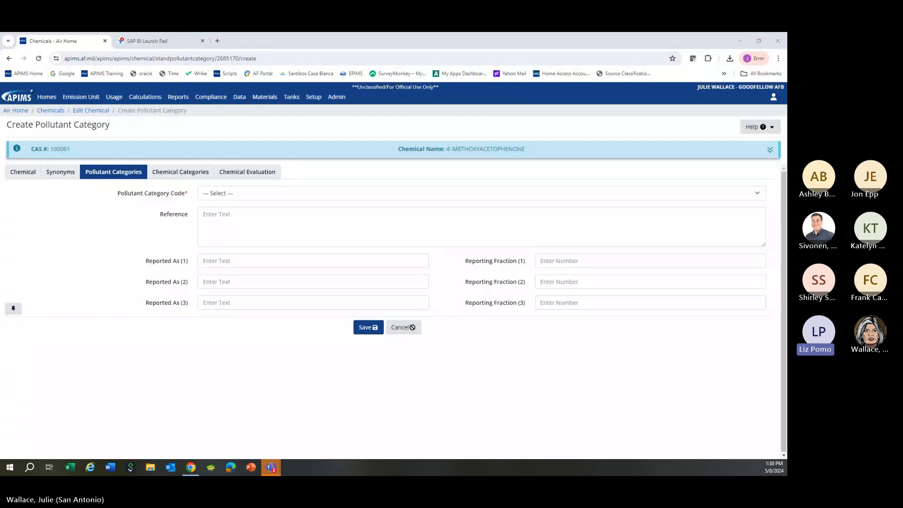